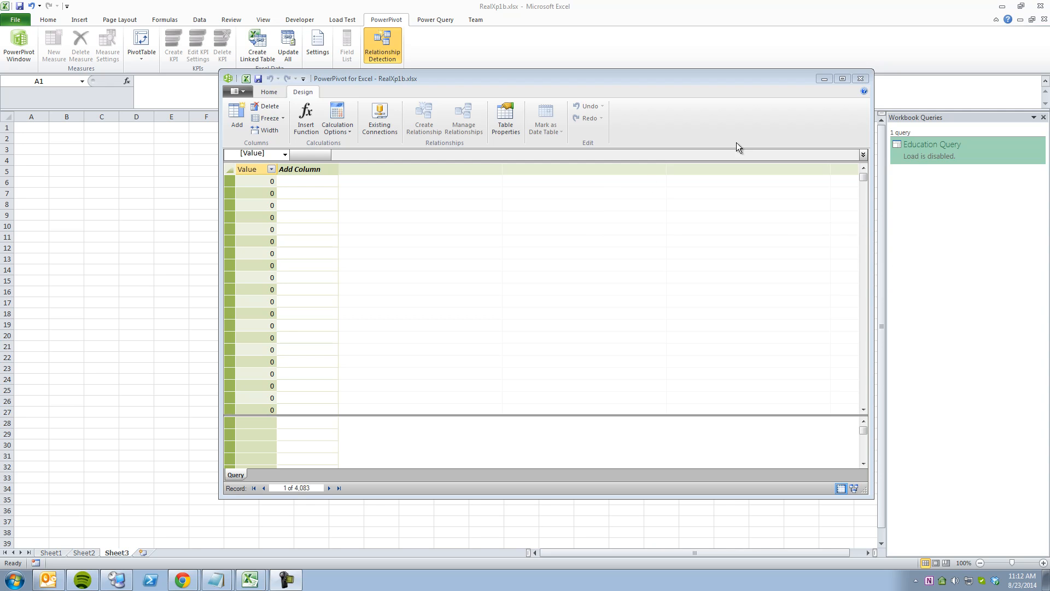
- Leave the PowerPivot window and check the load status of the Education Query and the Power Query commands
left_click(863, 79)
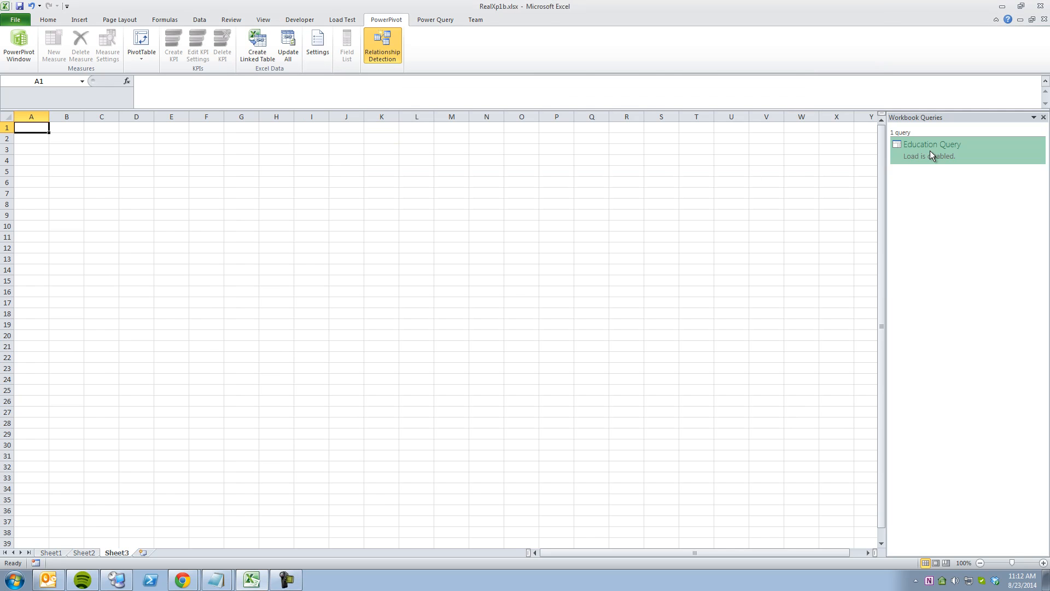
mouse_move(930, 150)
left_click(438, 20)
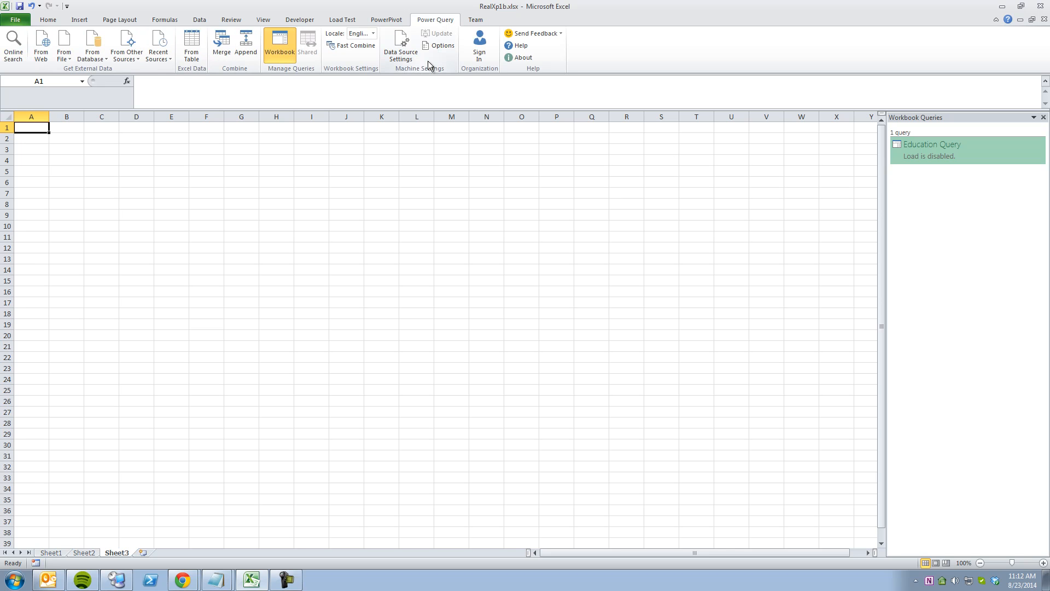
- Delete the Query table from the PowerPivot data model
left_click(378, 20)
left_click(18, 56)
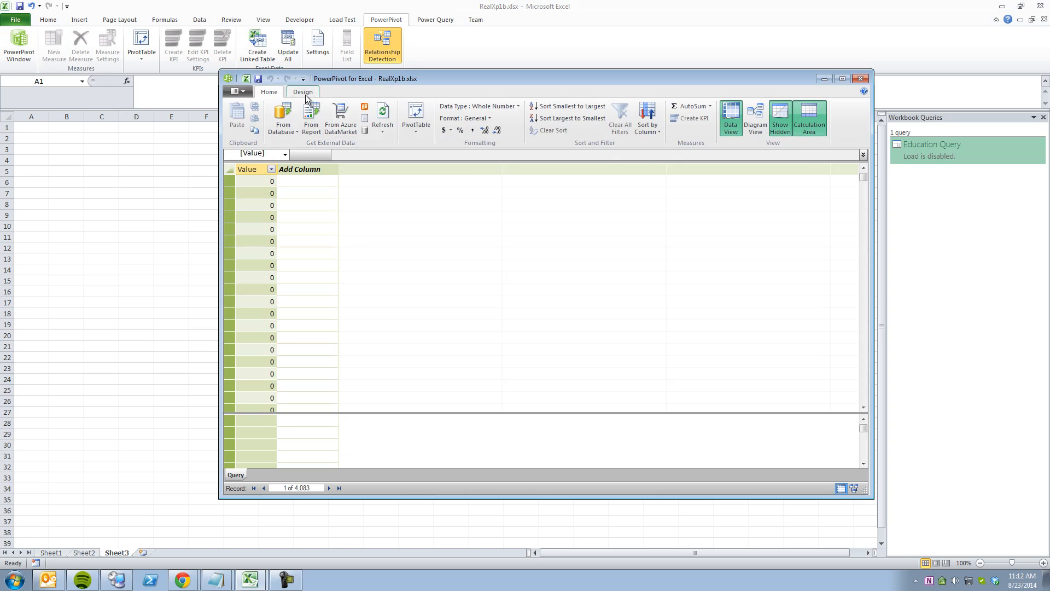
left_click(306, 94)
right_click(235, 474)
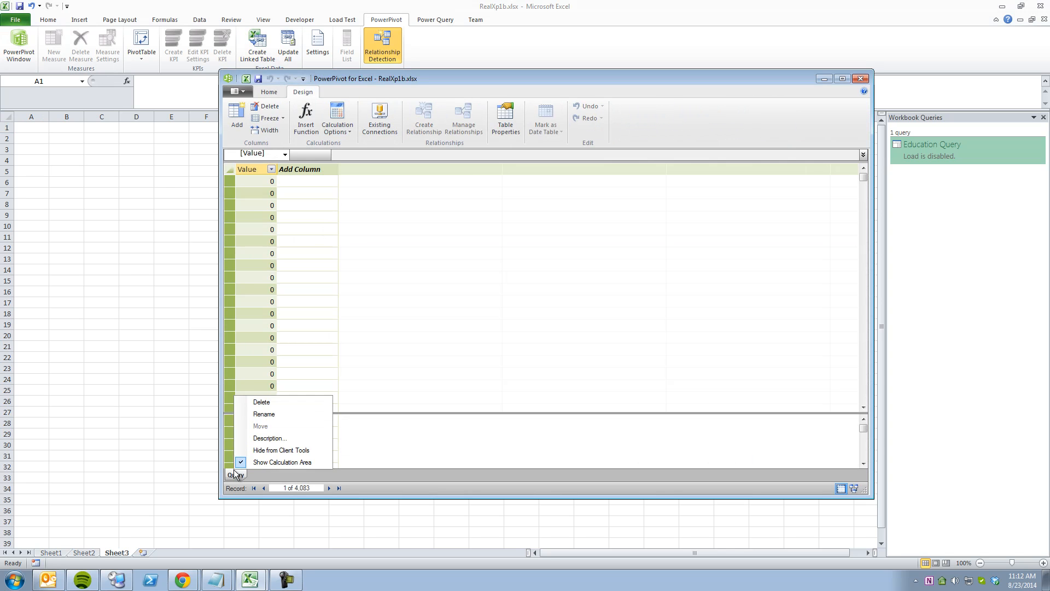
left_click(274, 404)
key("Return")
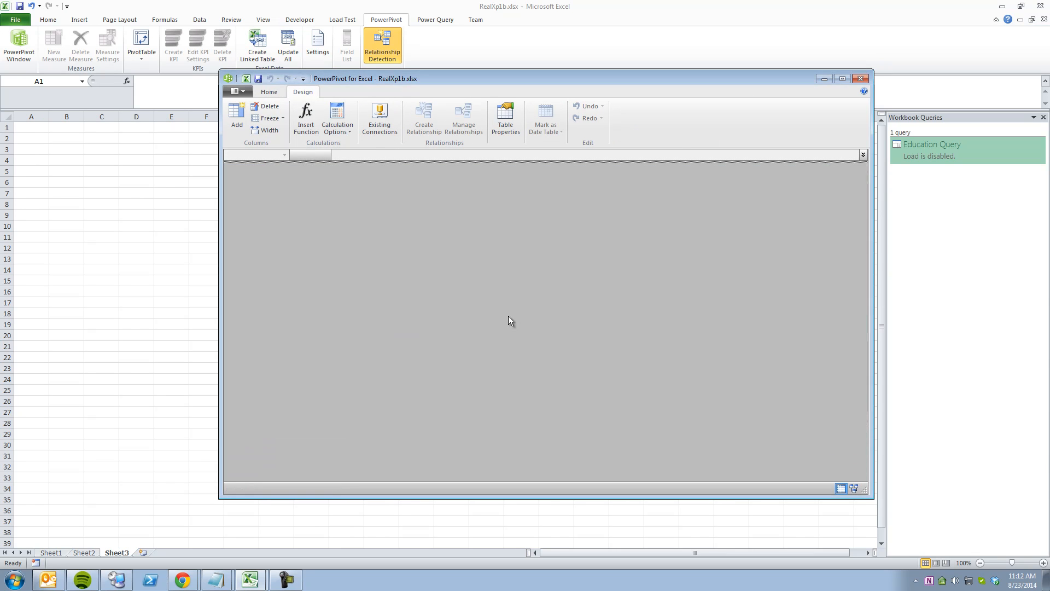
- Permanently delete the Power Query - Education Query connection listed under PowerPivot Data Connections
left_click(385, 121)
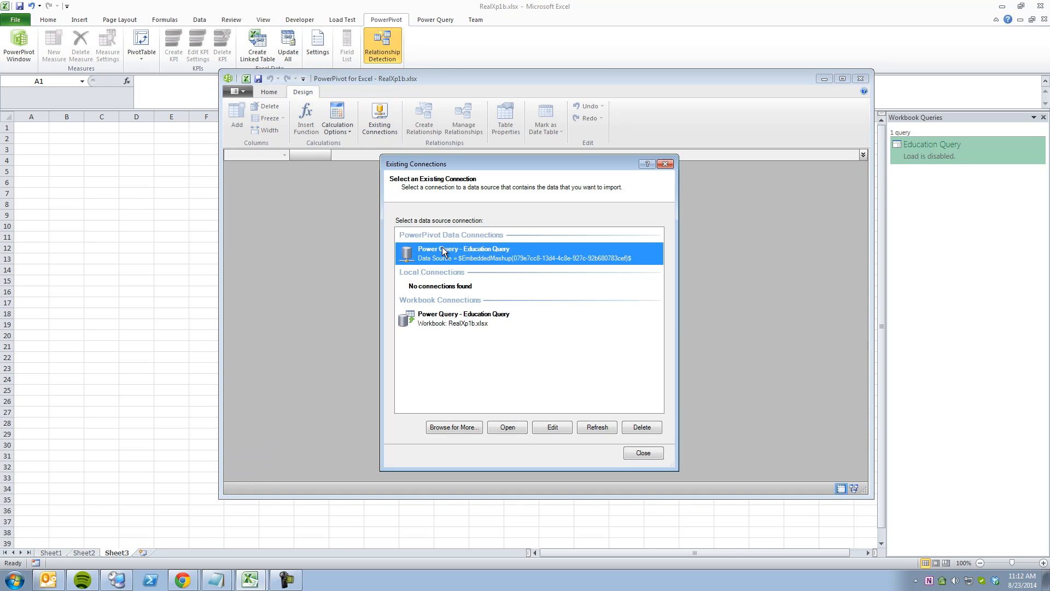
left_click(642, 428)
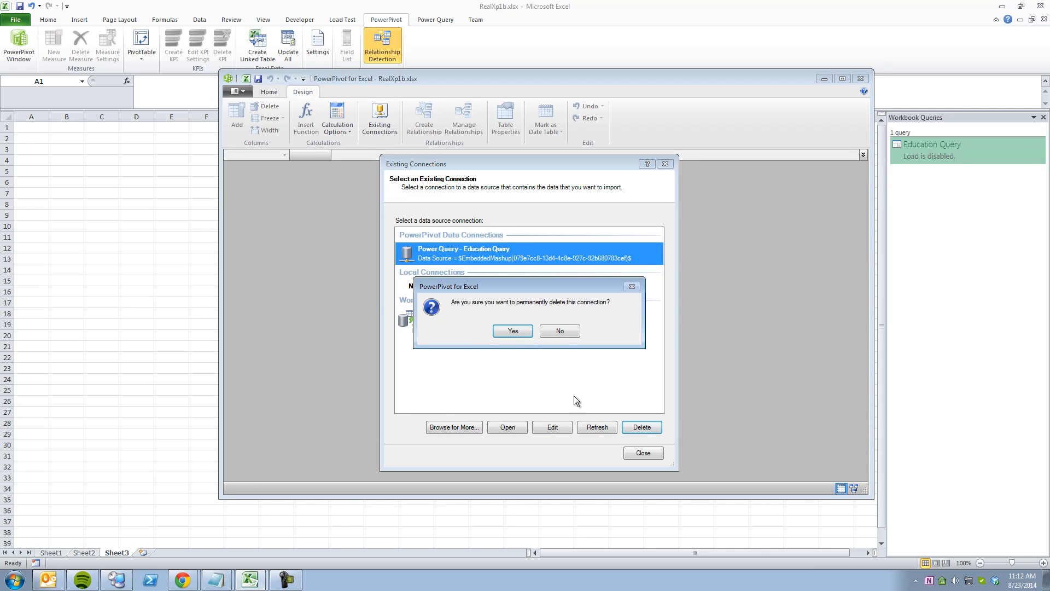
left_click(513, 331)
- Examine the SQL statement that the import wizard offers for the Education Query workbook connection, and exit without importing
left_click(494, 310)
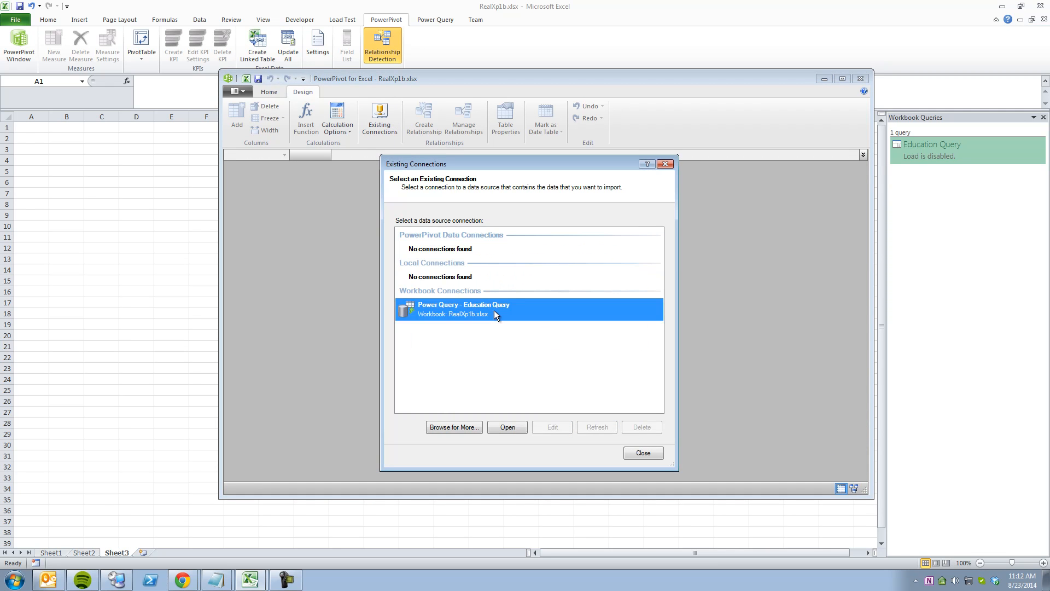
double_click(493, 310)
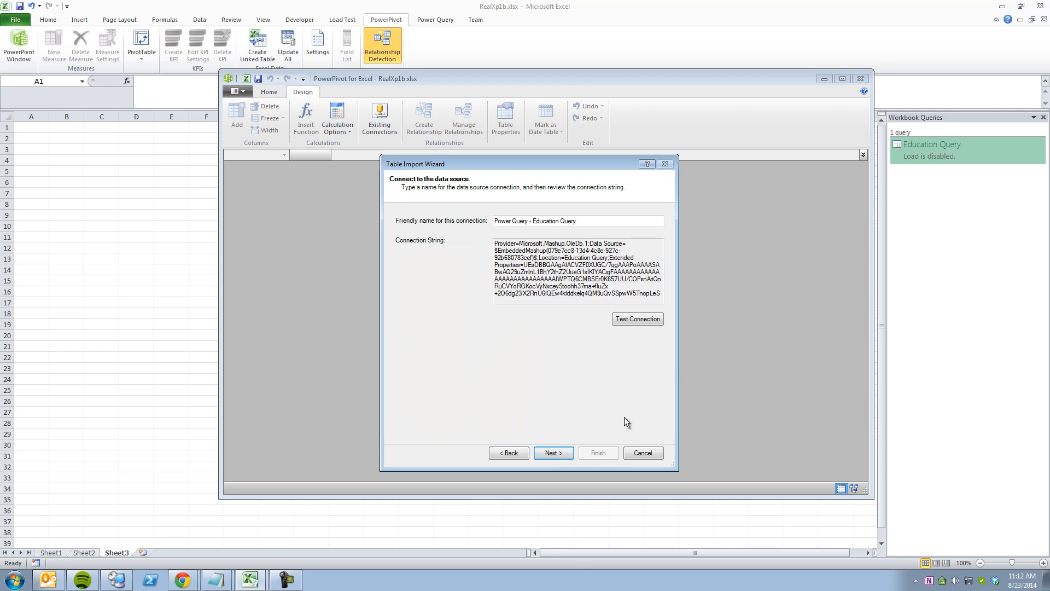
left_click(559, 453)
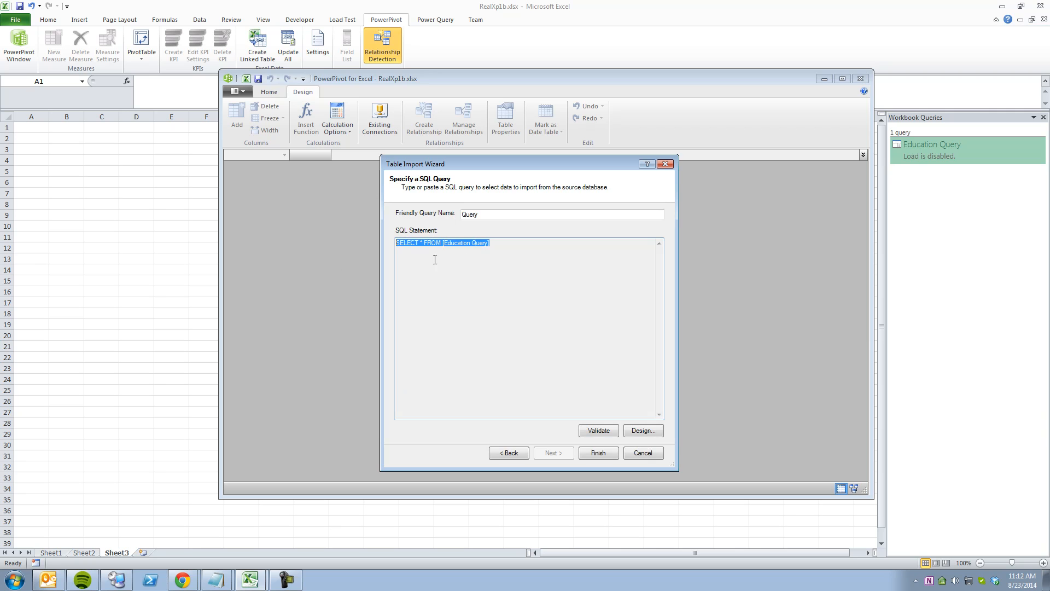
left_click(516, 255)
left_click_drag(534, 248, 390, 254)
left_click(643, 453)
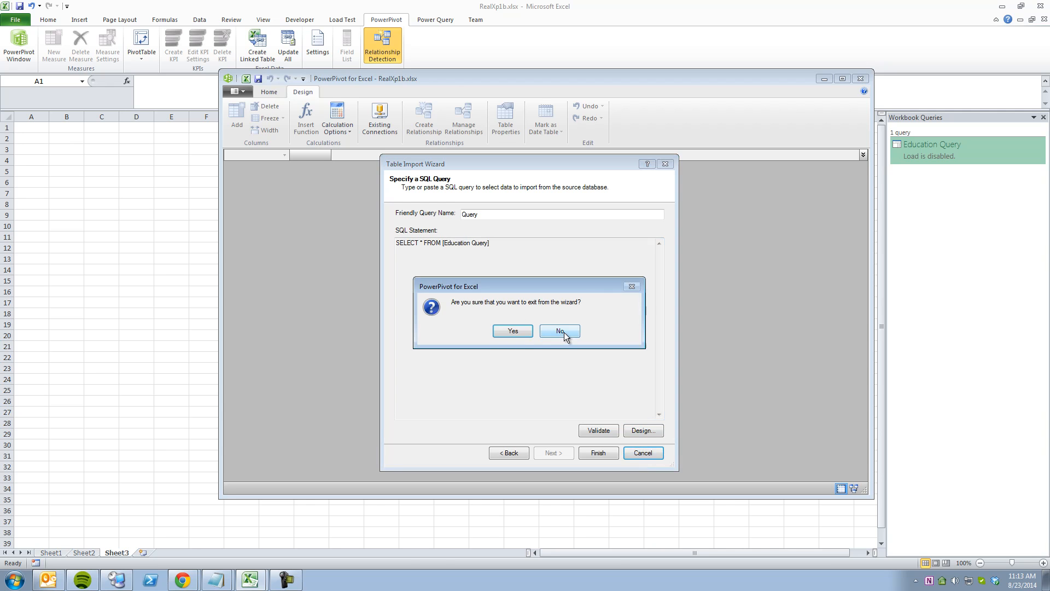
left_click(513, 332)
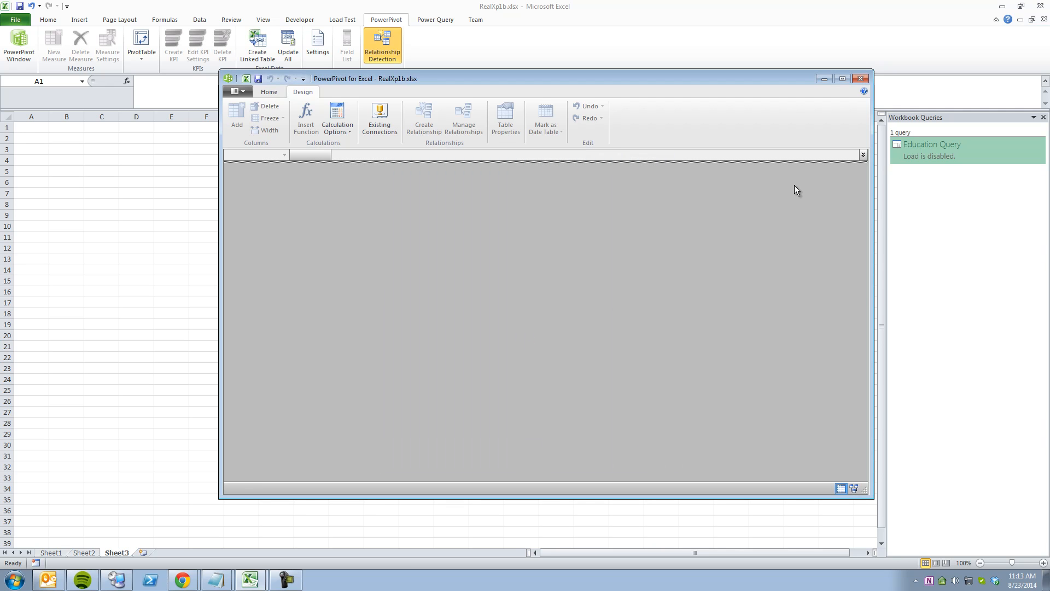
- Set the Education Query to load to a worksheet and load its data
left_click(861, 80)
right_click(918, 150)
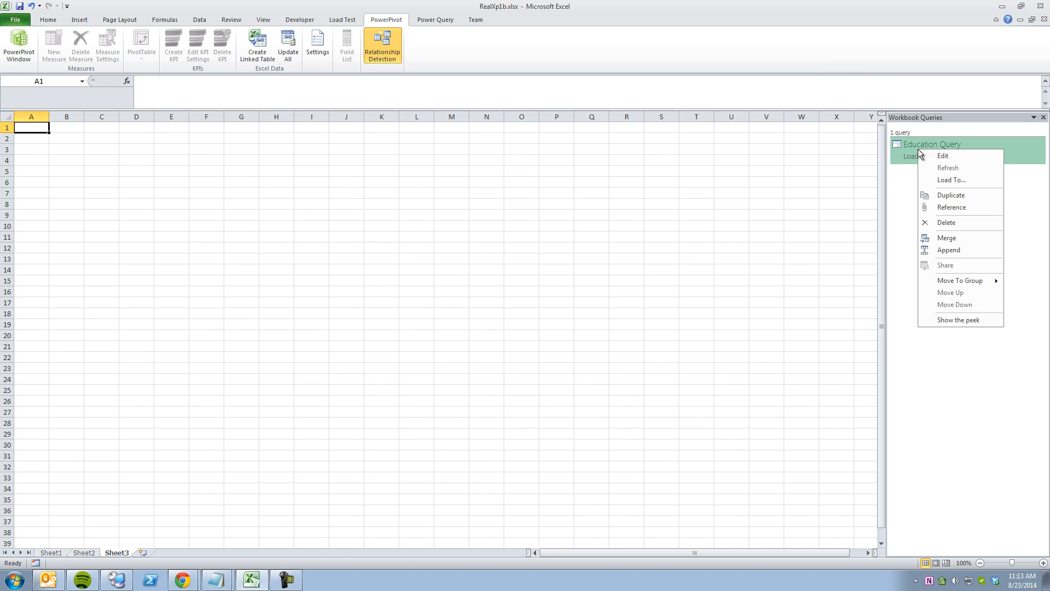
left_click(952, 180)
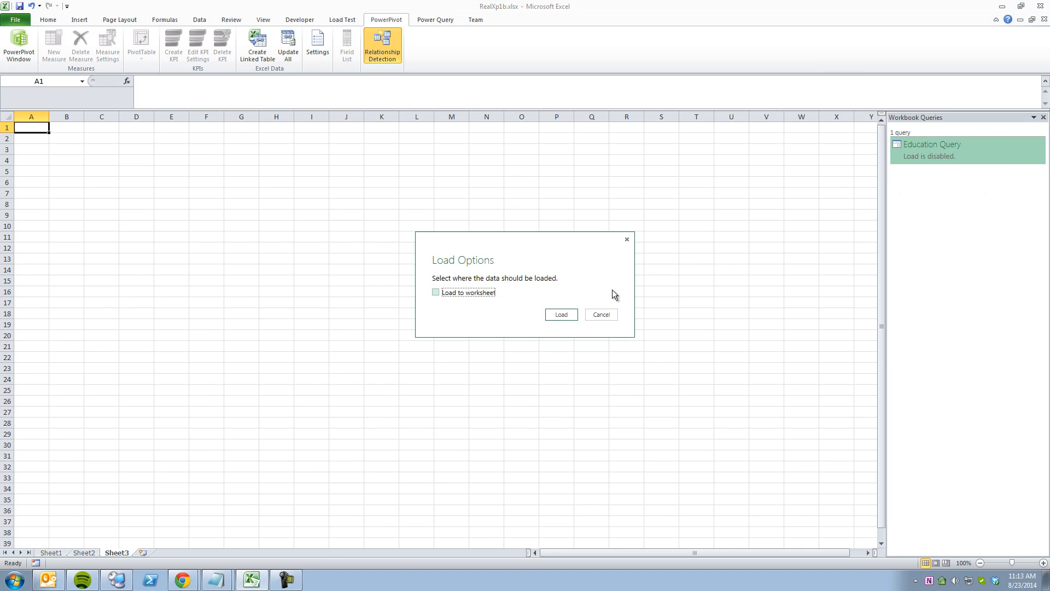
left_click(485, 295)
left_click(561, 314)
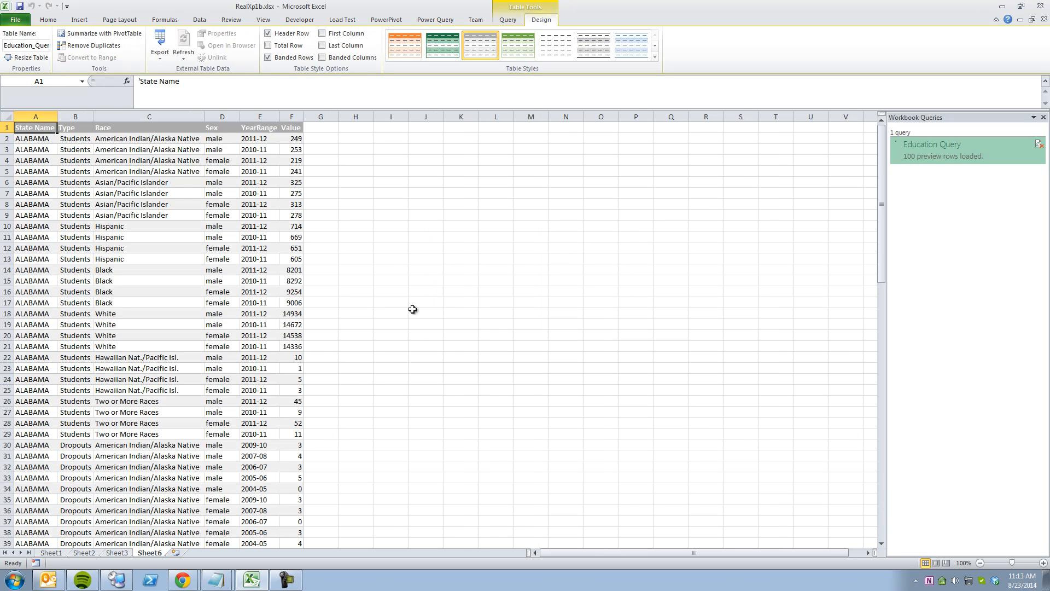
left_click(143, 247)
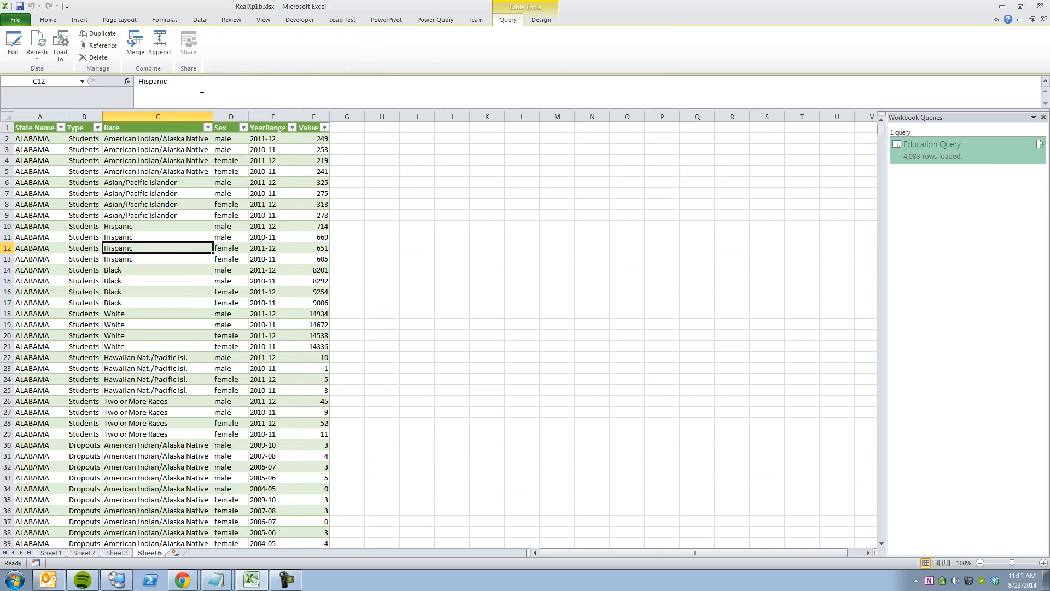
- Start a PowerPivot import from the Education Query workbook connection, selecting from a list of tables and views
left_click(392, 21)
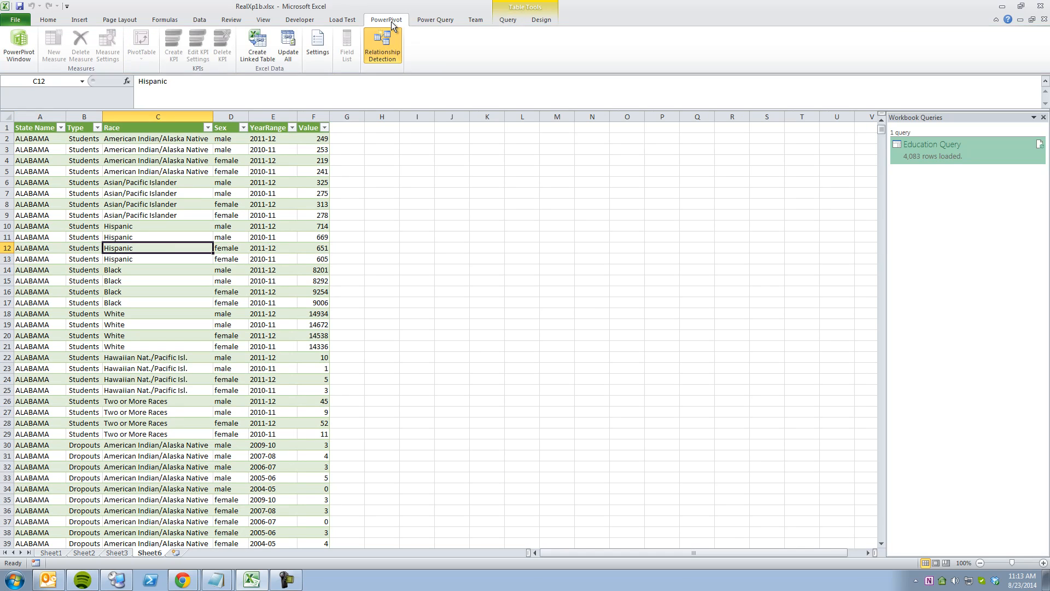
left_click(21, 48)
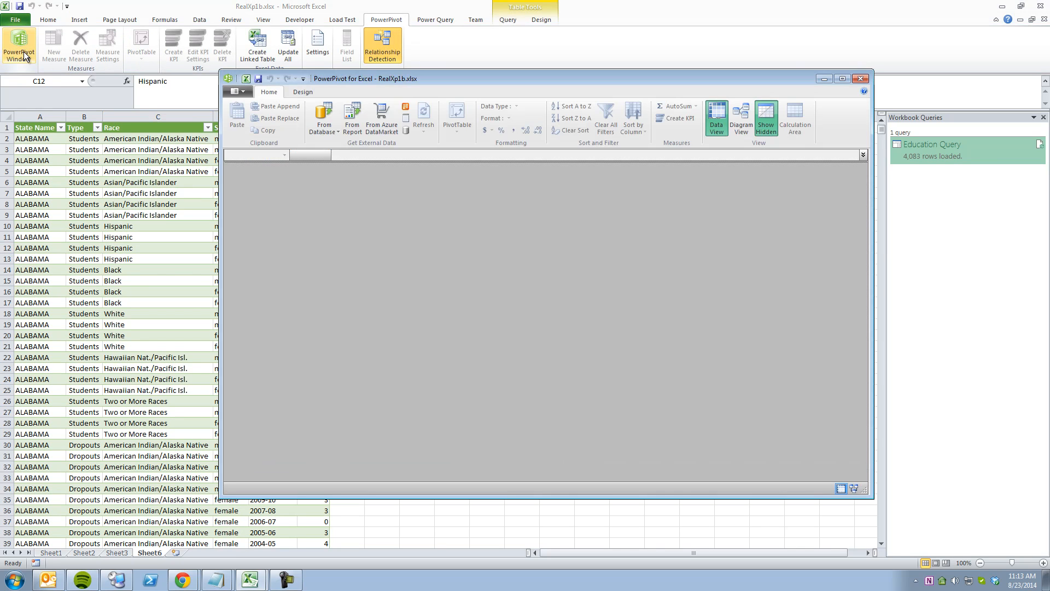
left_click(310, 94)
left_click(377, 121)
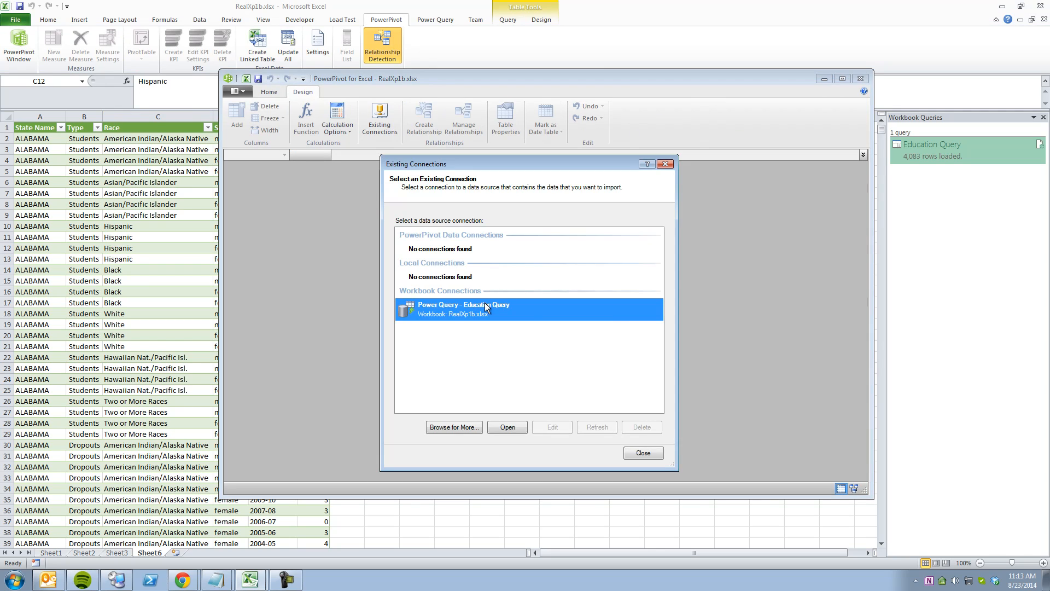
double_click(485, 304)
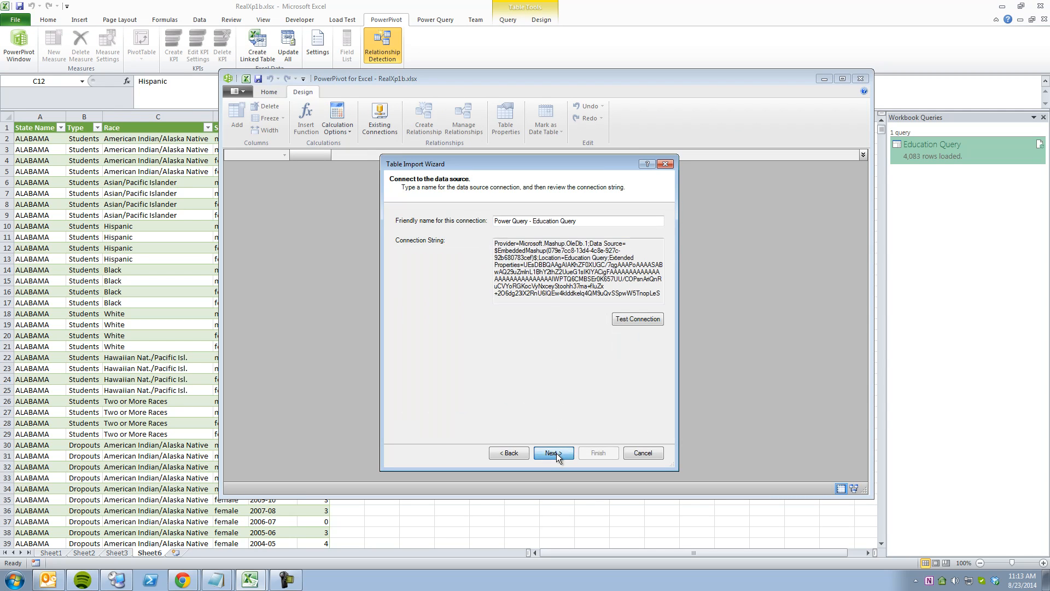
left_click(554, 453)
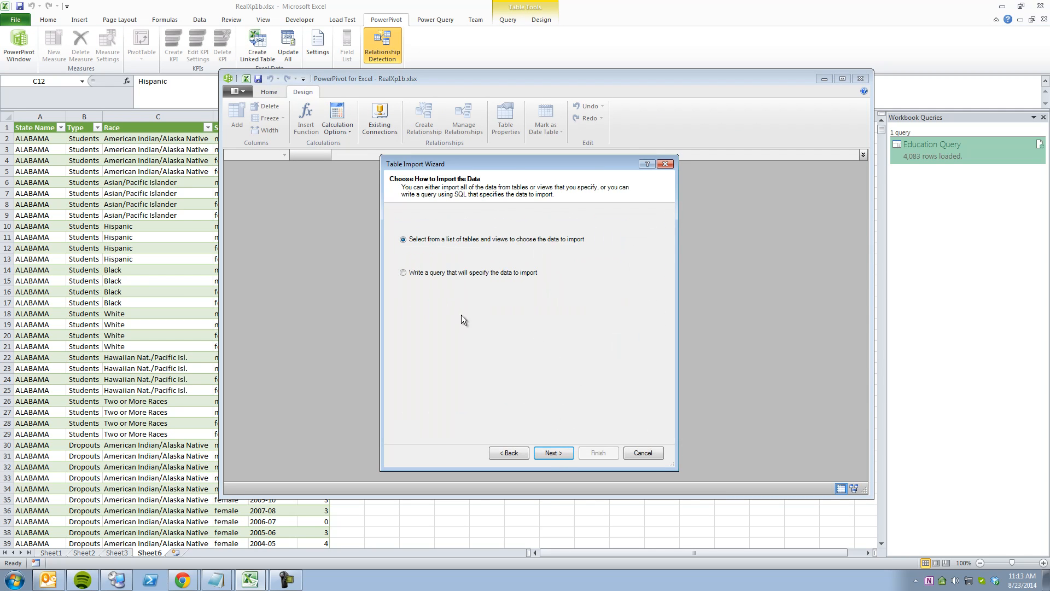
left_click(554, 453)
- Preview the Education Query source table and import it into the PowerPivot data model with all columns included
left_click(639, 431)
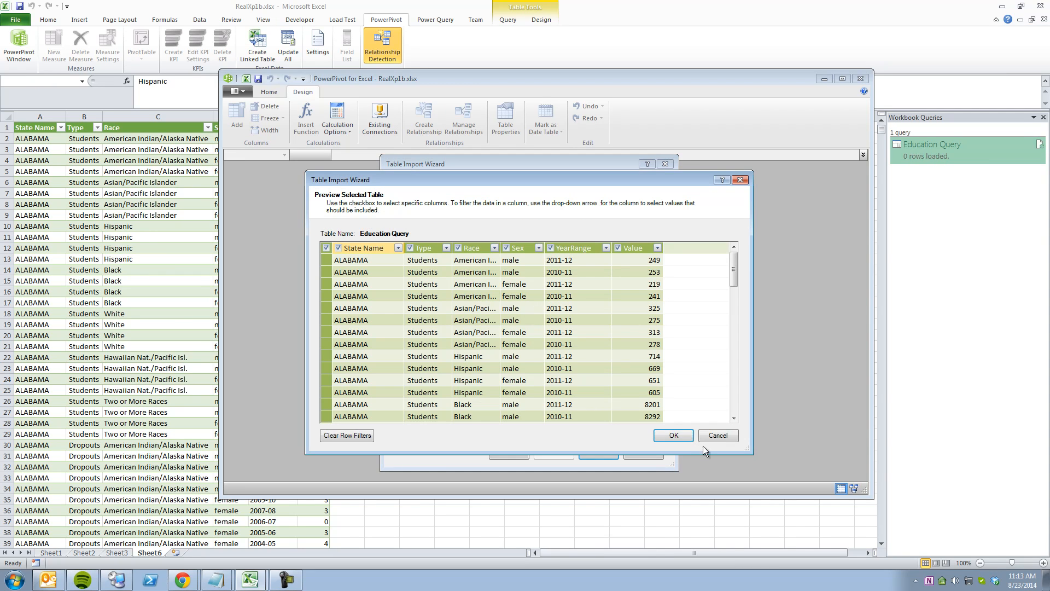
left_click(690, 437)
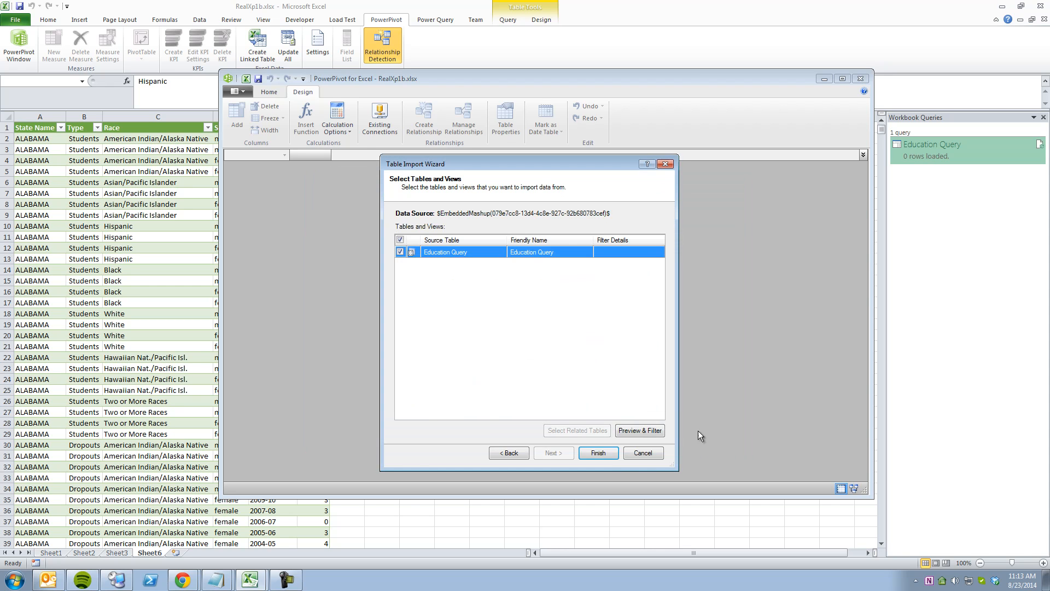
left_click(599, 453)
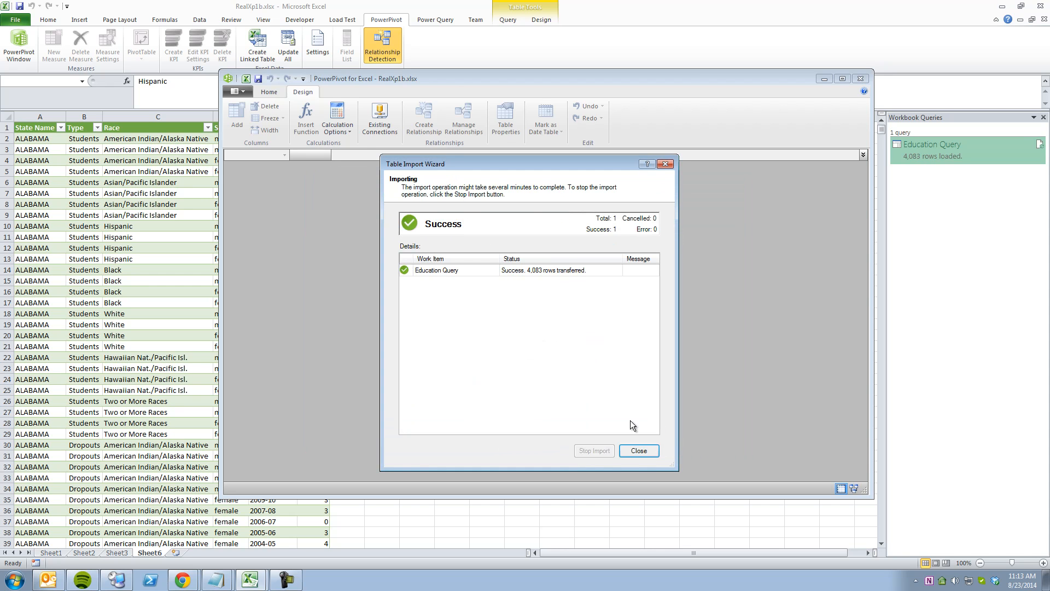
left_click(639, 450)
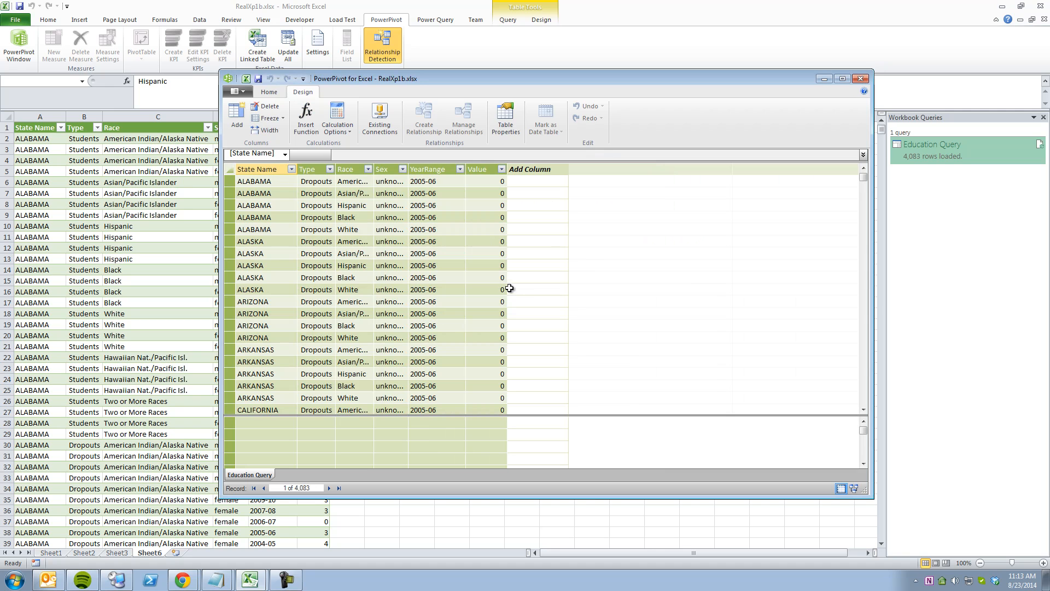
- Disable loading of the Education Query to the worksheet
left_click(198, 255)
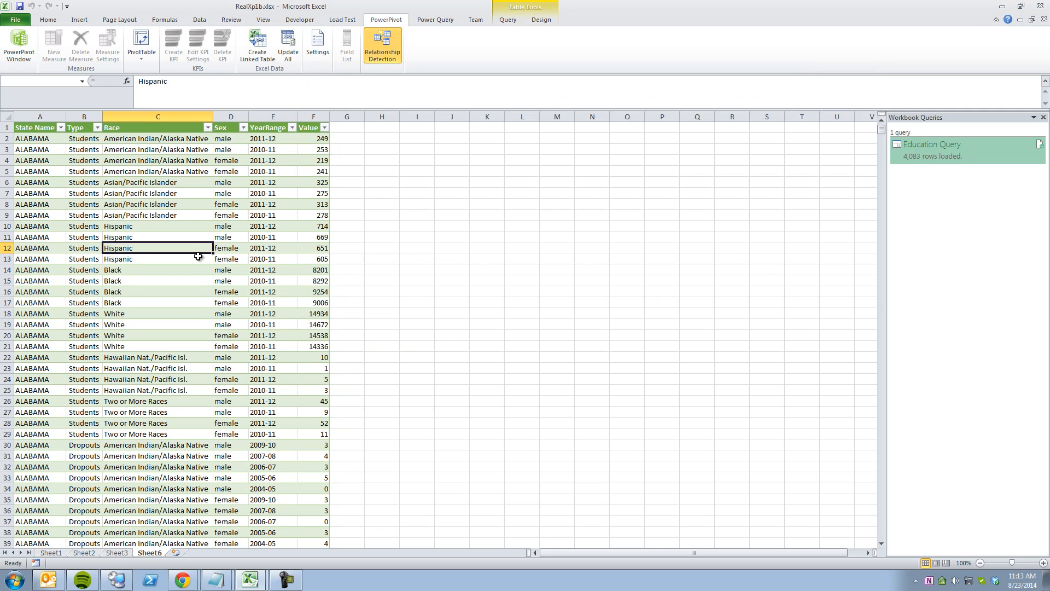
right_click(917, 157)
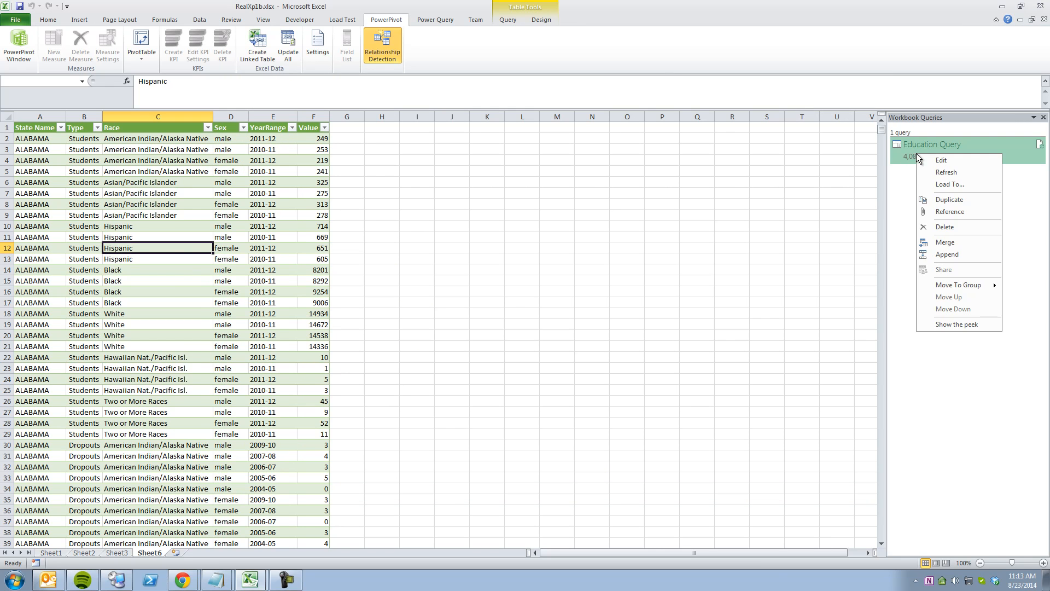
left_click(942, 185)
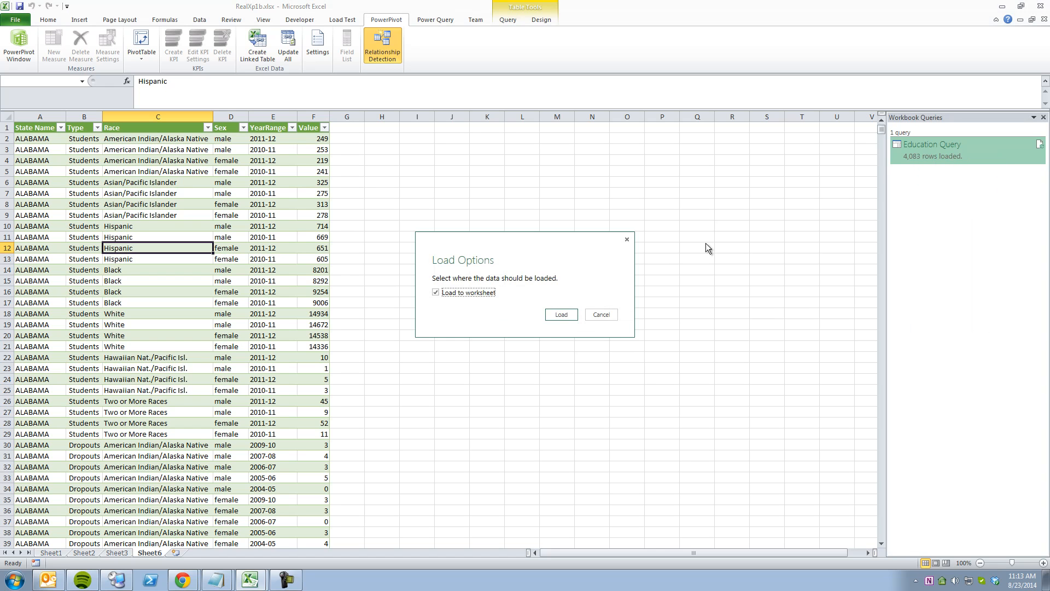
left_click(569, 317)
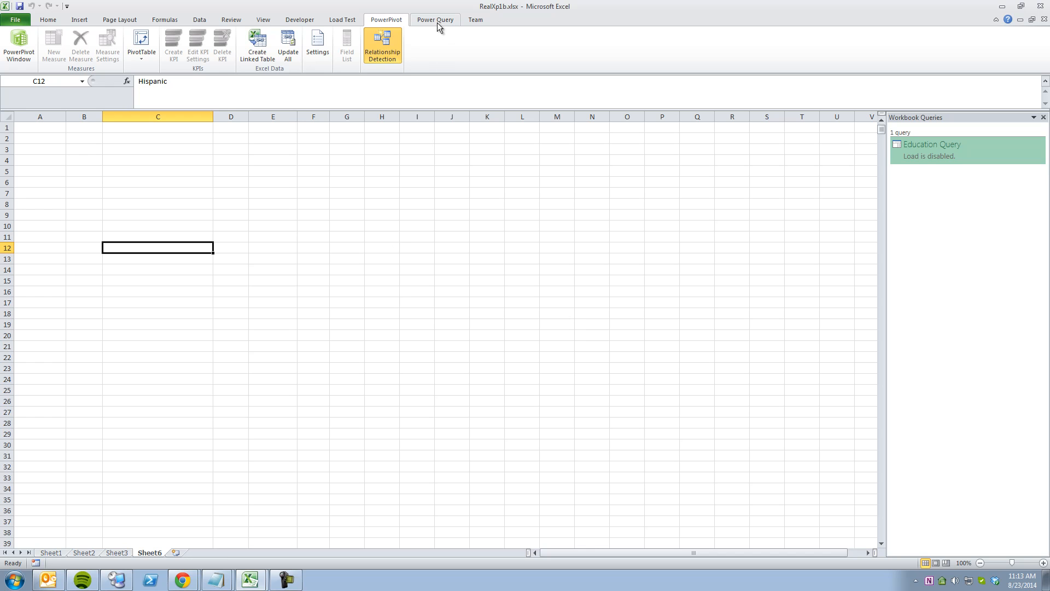
- Refresh the Education Query table's data in PowerPivot
left_click(19, 45)
left_click(371, 189)
left_click(269, 92)
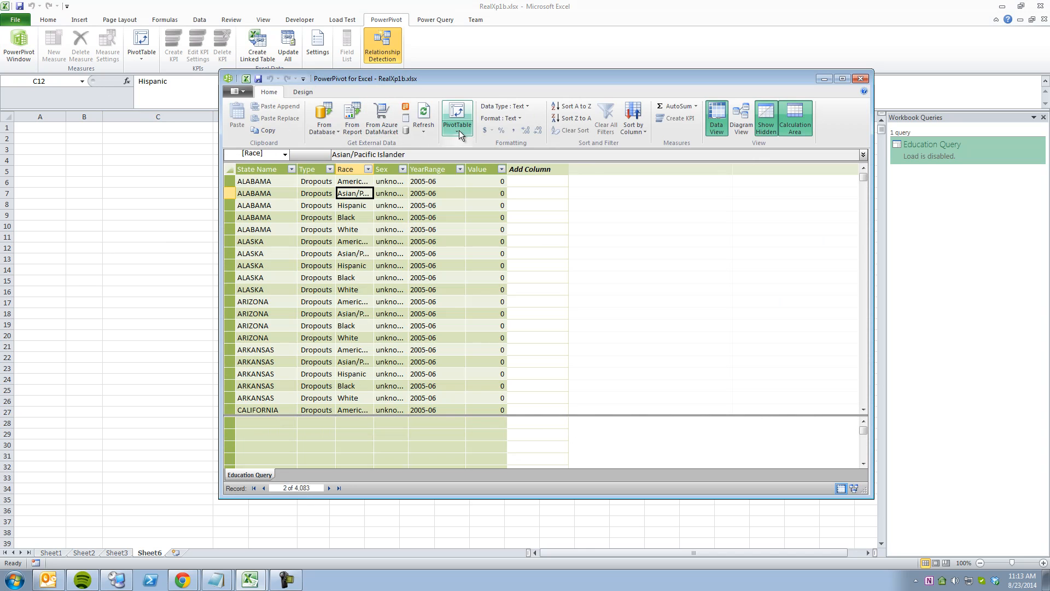
left_click(424, 132)
left_click(438, 156)
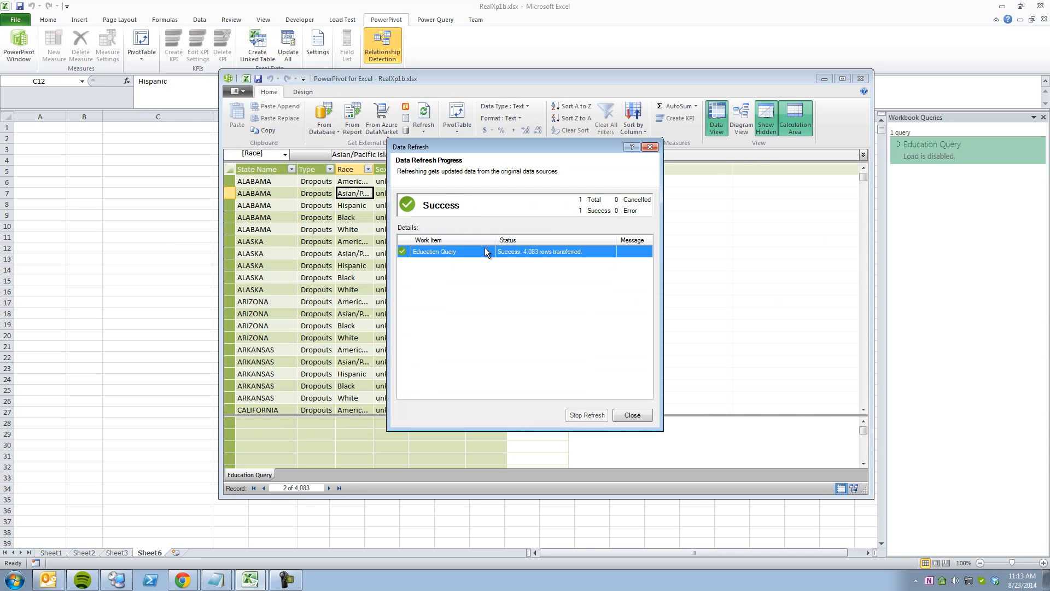
left_click(630, 415)
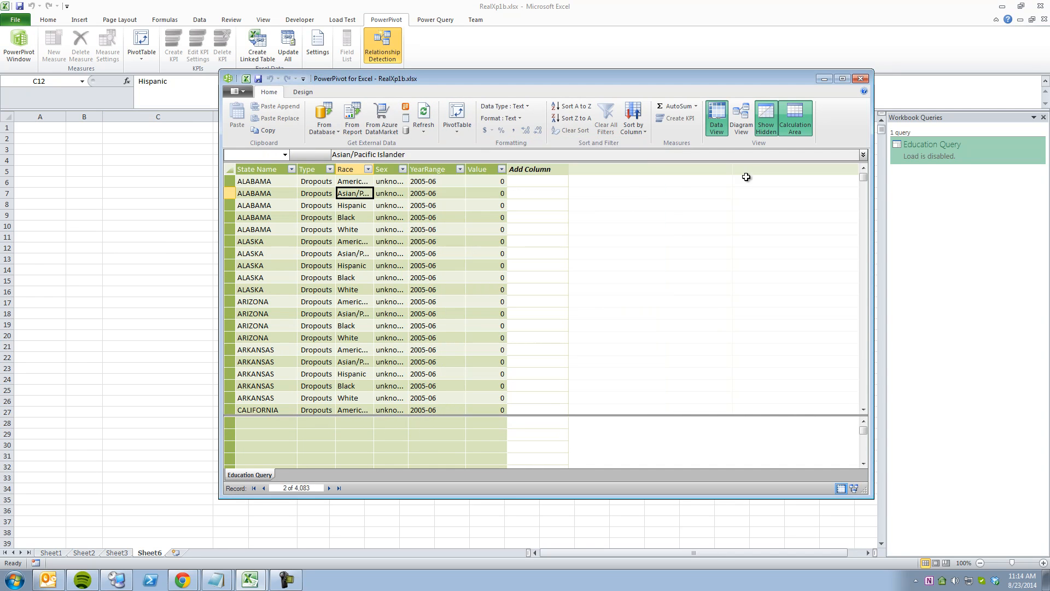
- Enable loading the Education Query to the worksheet again and switch to Sheet2
left_click(860, 80)
right_click(924, 153)
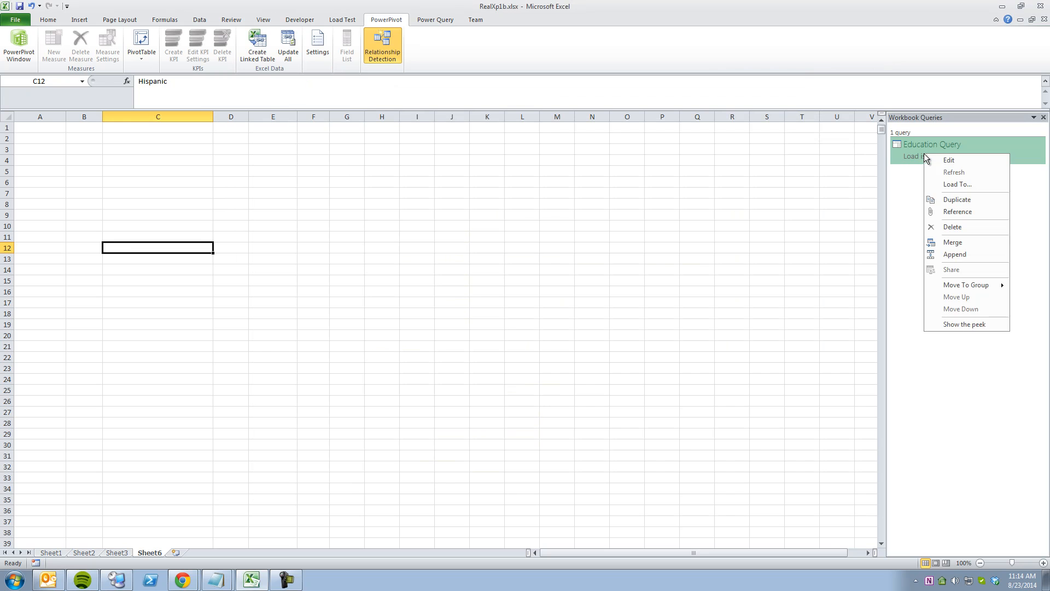
left_click(955, 185)
left_click(458, 297)
left_click(561, 314)
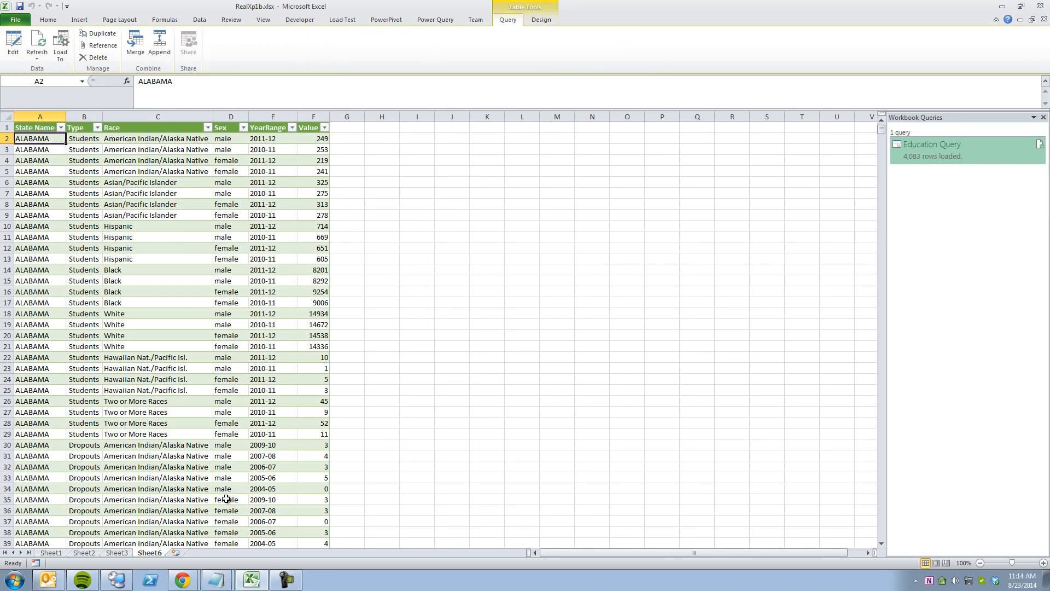
left_click(116, 554)
left_click(94, 554)
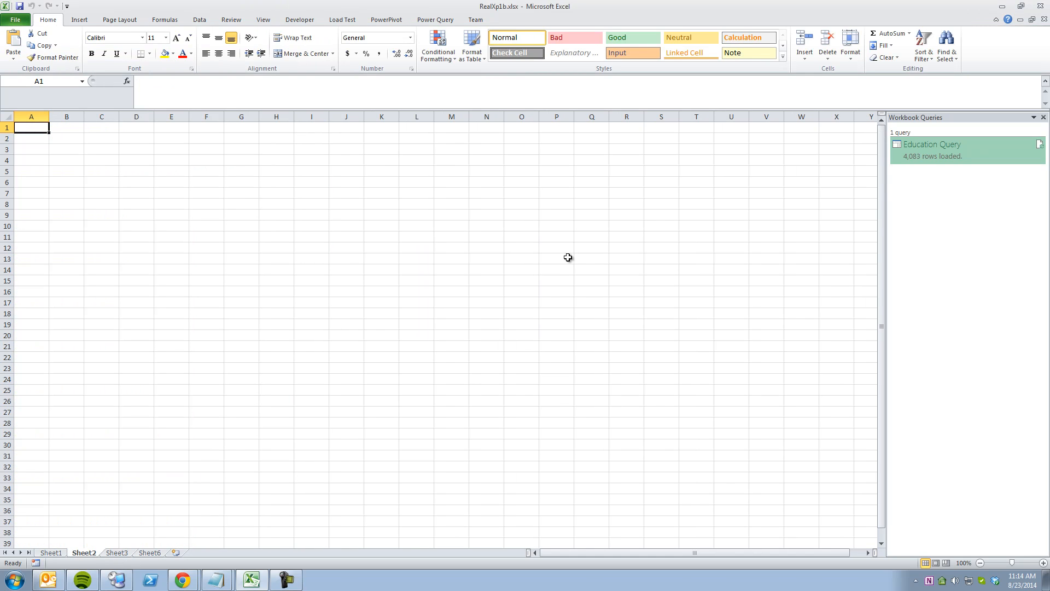
- Delete Sheet6, which holds the loaded Education Query table, and look through the remaining sheets
left_click(158, 553)
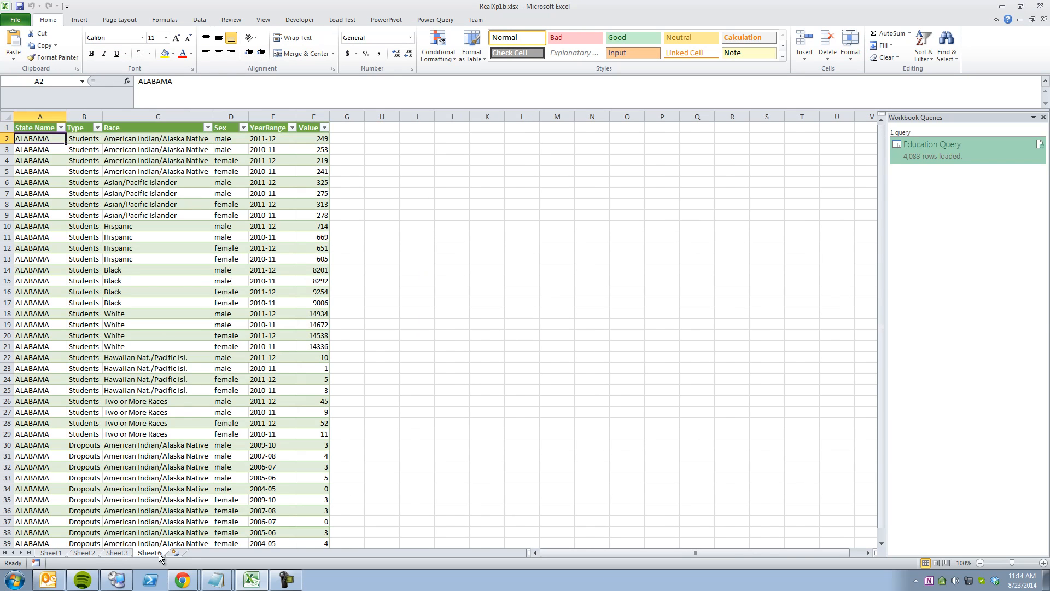
left_click(196, 279)
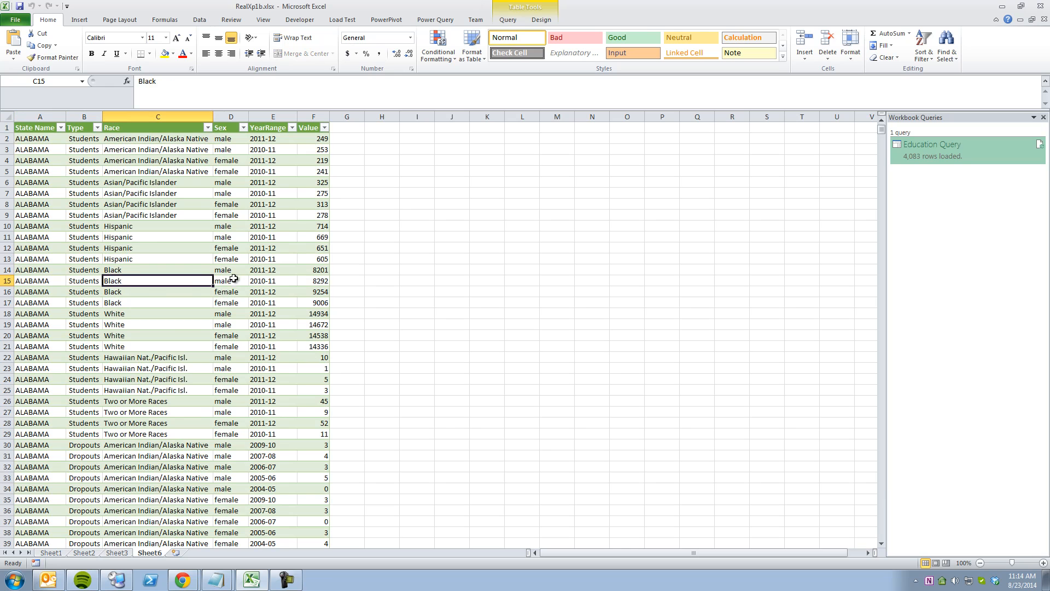
right_click(154, 553)
left_click(180, 444)
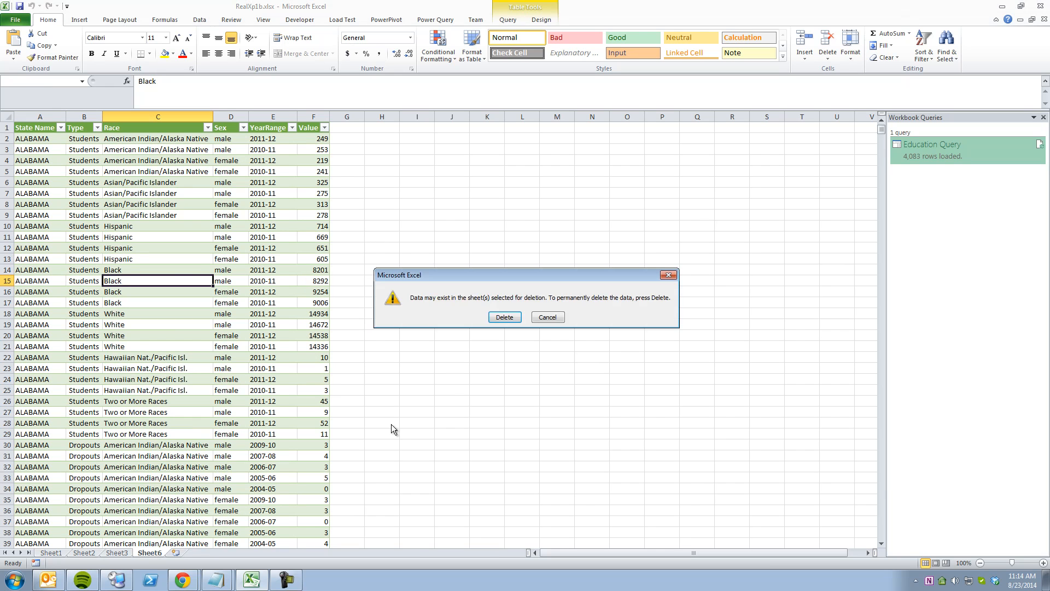
left_click(503, 319)
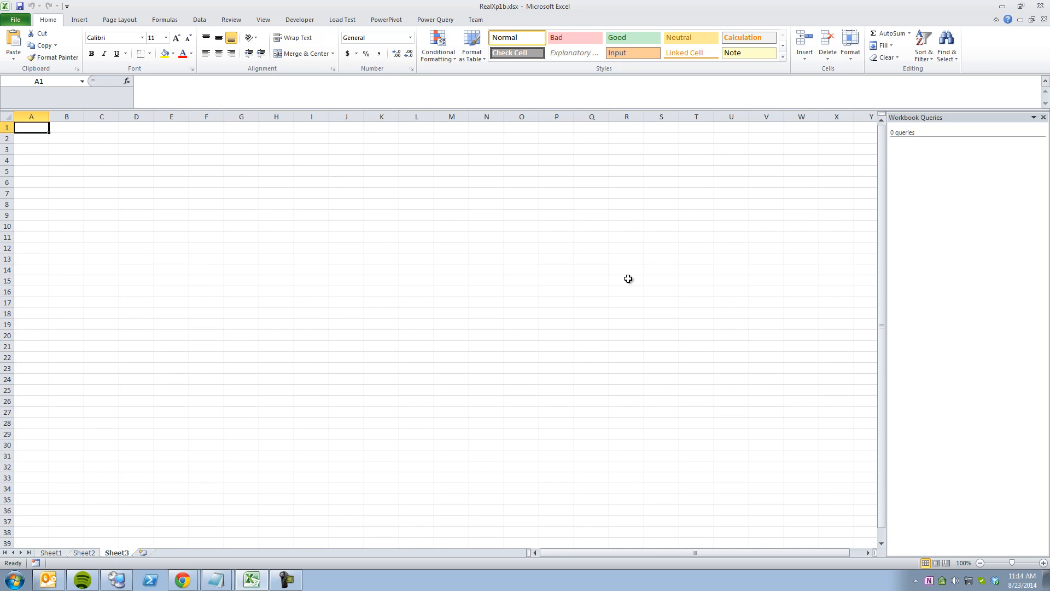
left_click(90, 554)
left_click(54, 553)
left_click(77, 552)
left_click(118, 554)
- Reopen RealXp1b.xlsx from the Desktop, discarding the unsaved changes
left_click(21, 22)
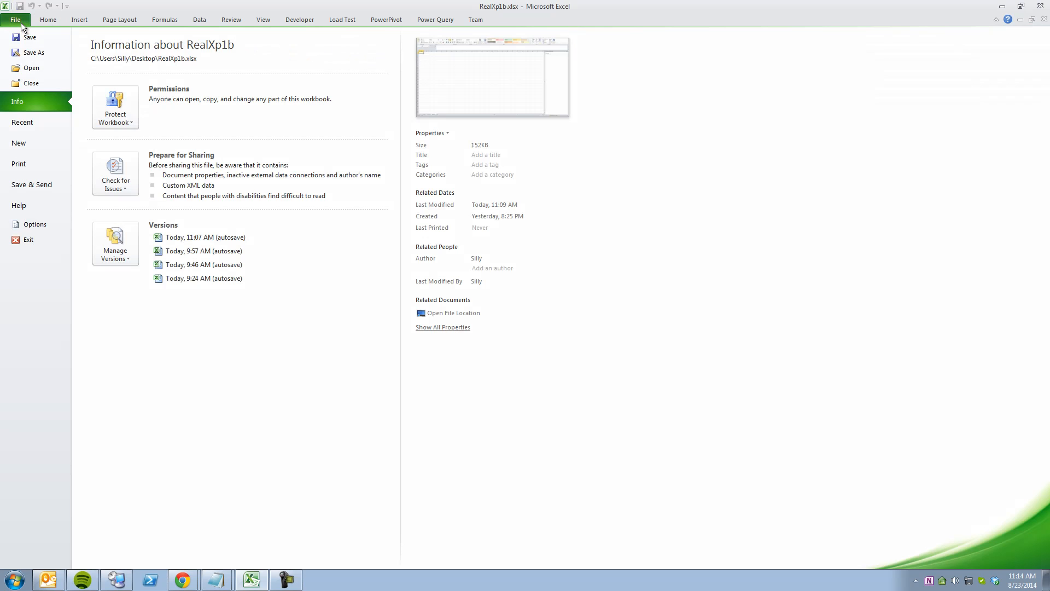
left_click(31, 67)
left_click(164, 157)
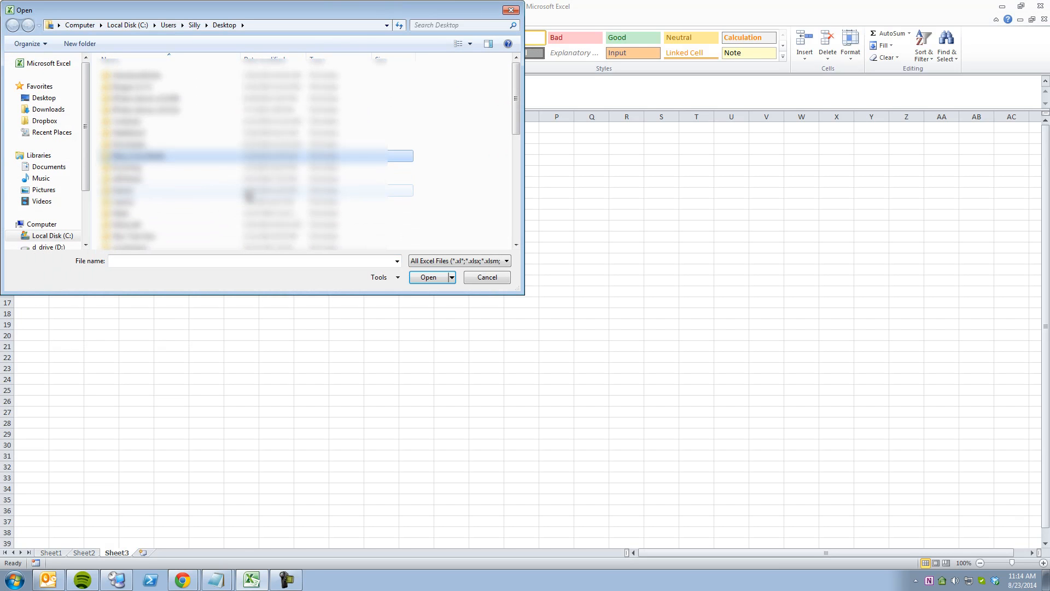
key("r")
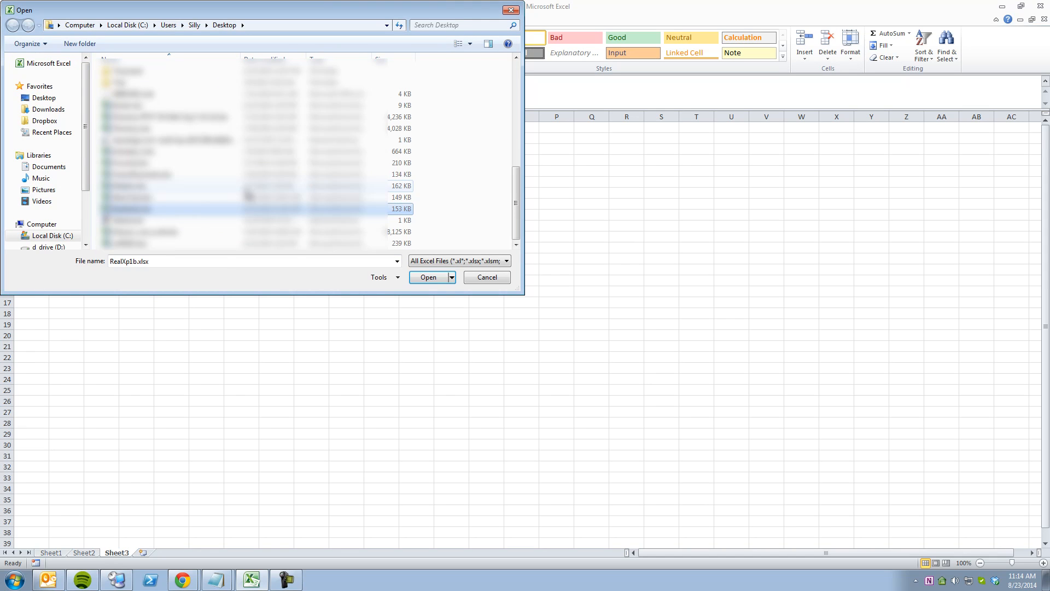
double_click(142, 208)
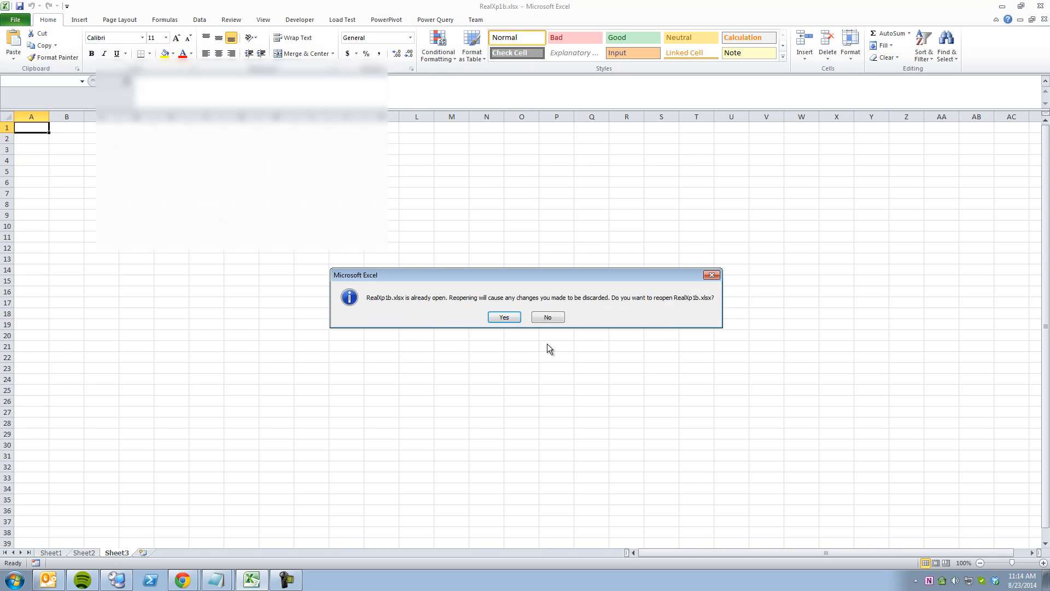
left_click(517, 319)
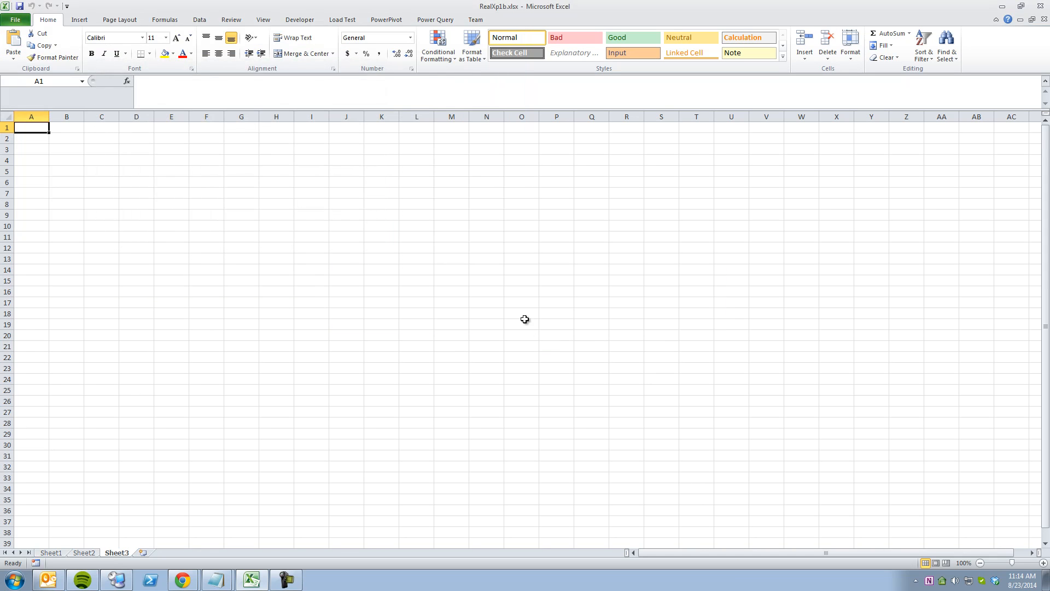
- Show the workbook queries and enable loading of the Education Query to a worksheet
left_click(424, 25)
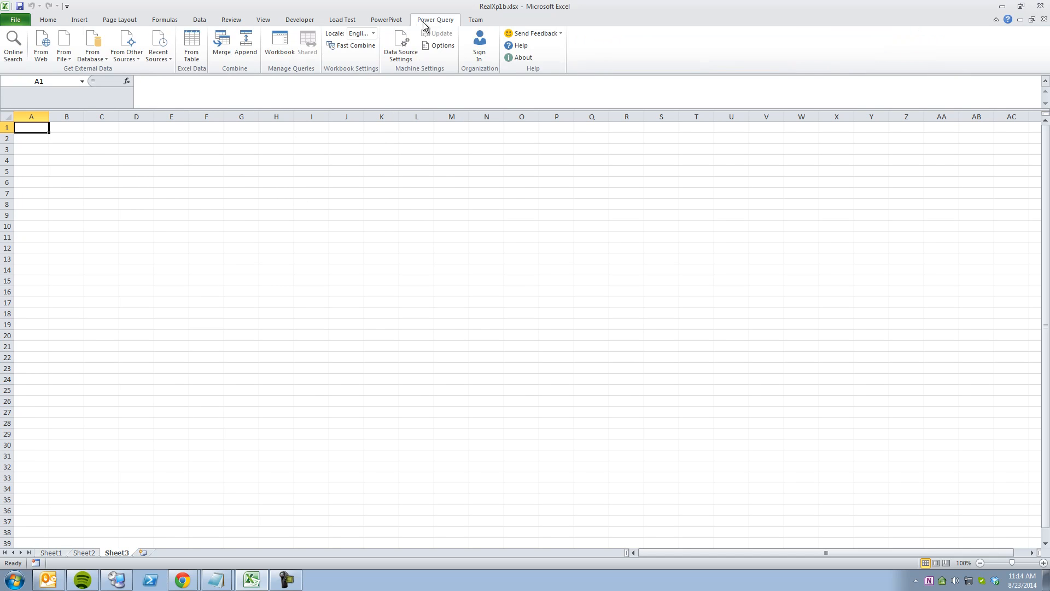
left_click(402, 24)
left_click(419, 25)
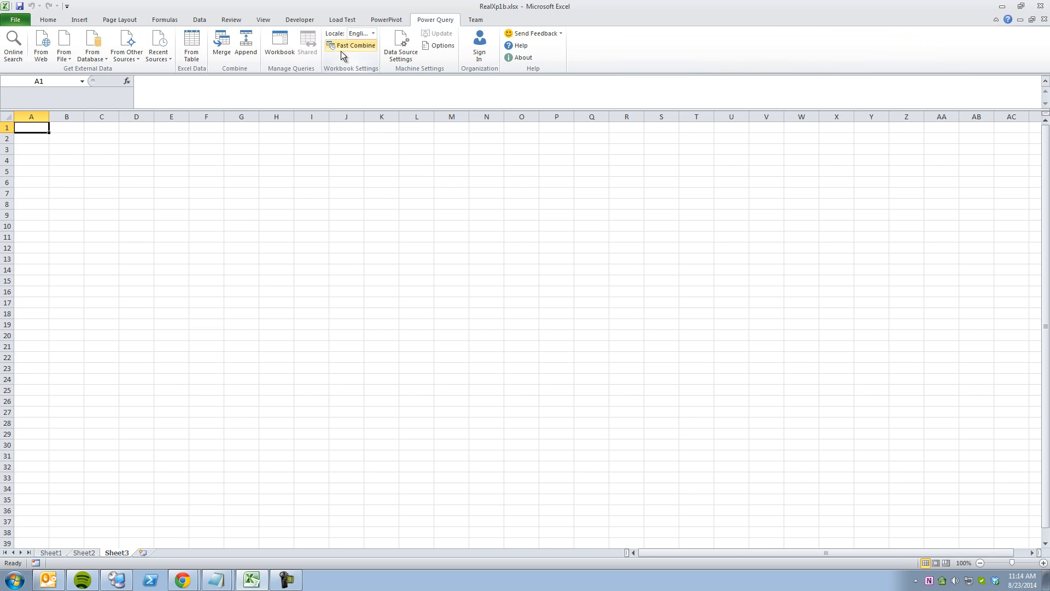
left_click(280, 44)
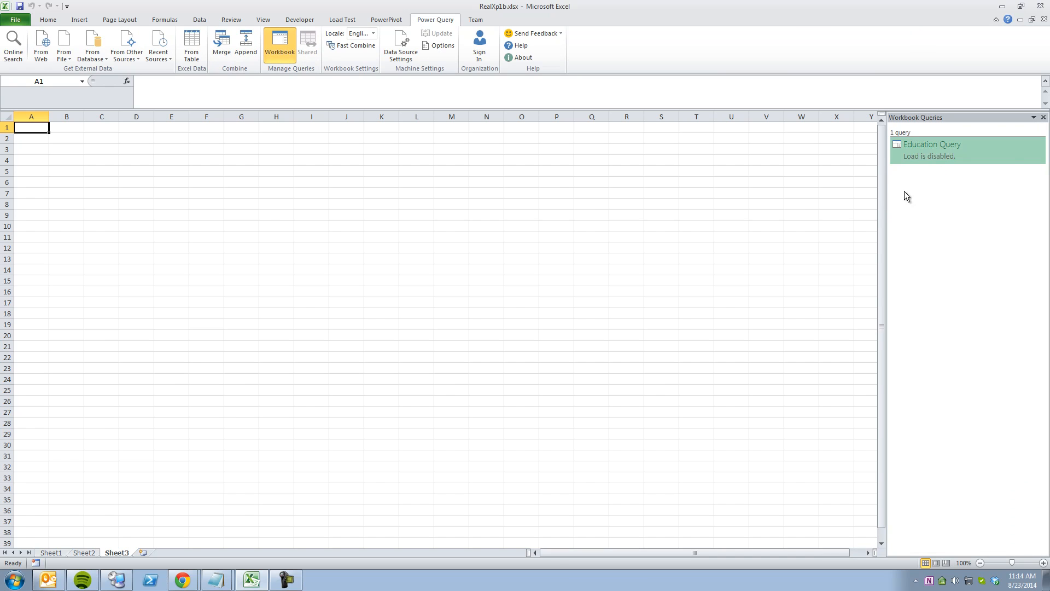
right_click(928, 150)
left_click(951, 181)
left_click(463, 294)
left_click(558, 316)
left_click(186, 246)
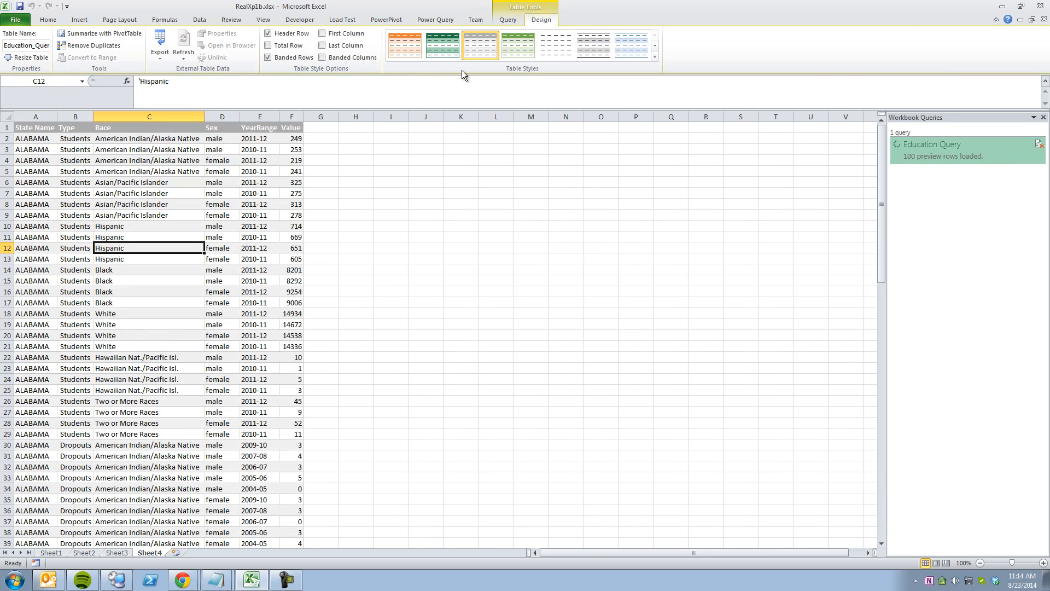
- Open the PowerPivot window and refresh the imported Query table
left_click(393, 23)
left_click(19, 44)
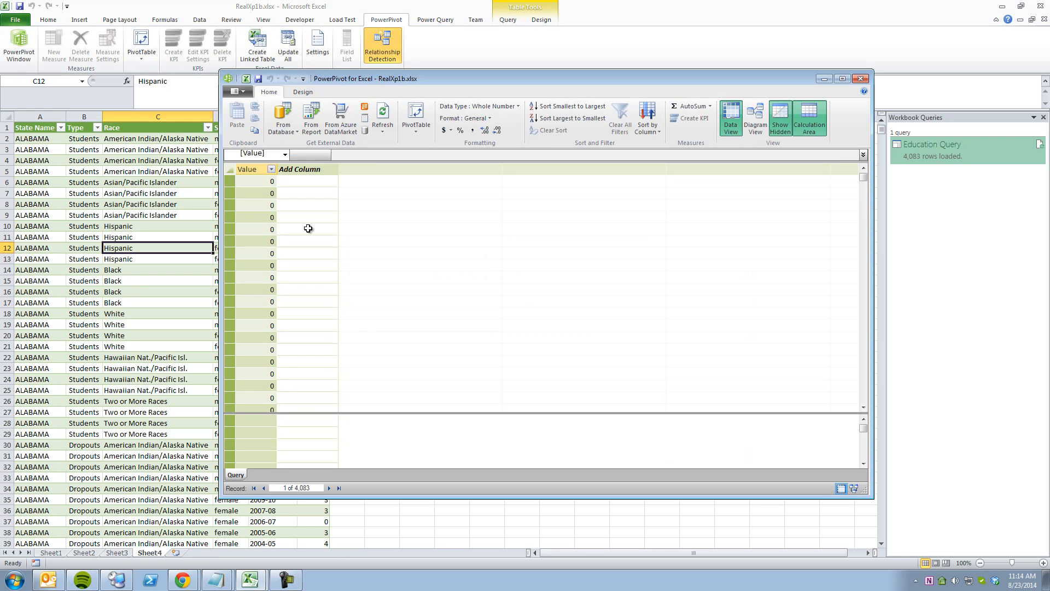
left_click(382, 116)
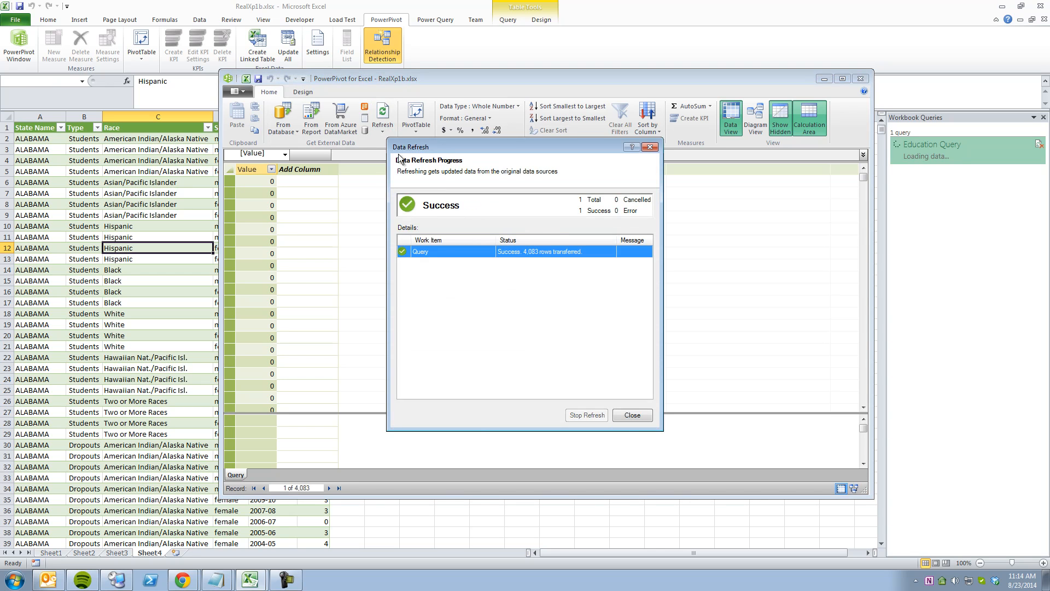
left_click(632, 415)
- Delete the Query table and the Power Query - Education Query data connection from the PowerPivot model
left_click(303, 92)
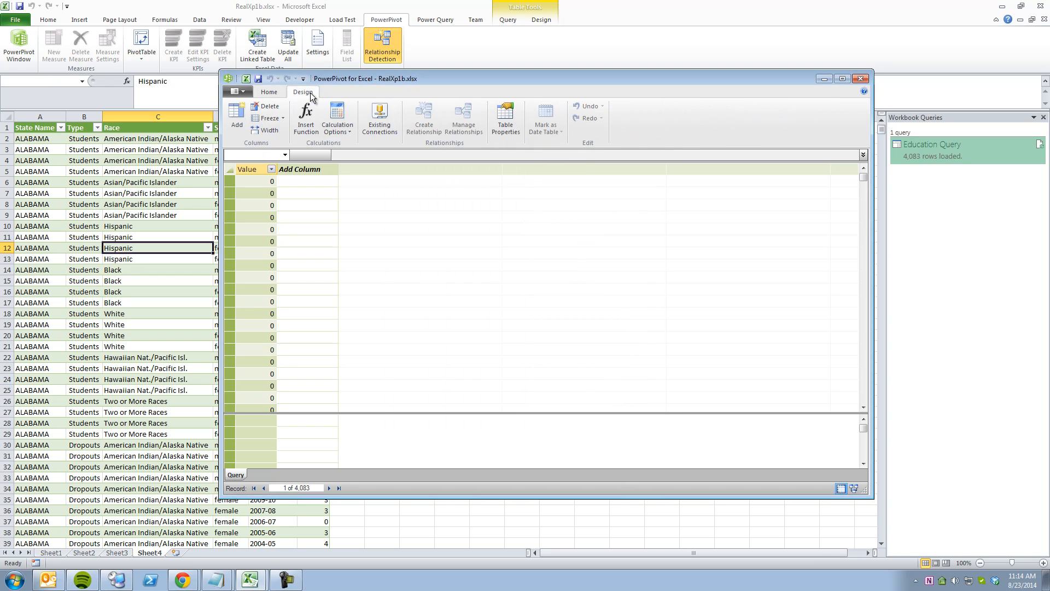
left_click(379, 117)
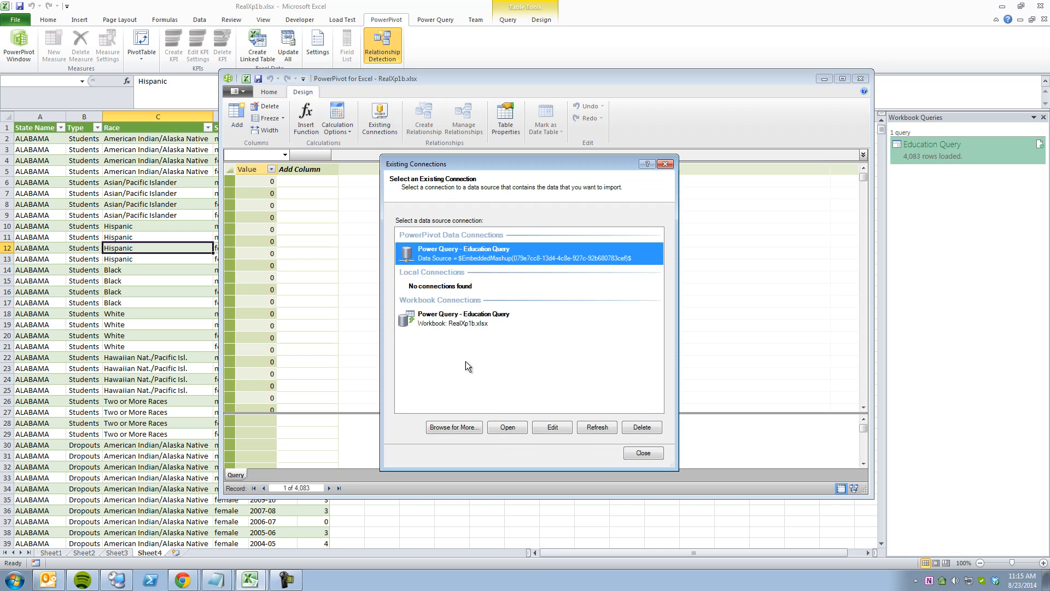
left_click(661, 453)
right_click(236, 475)
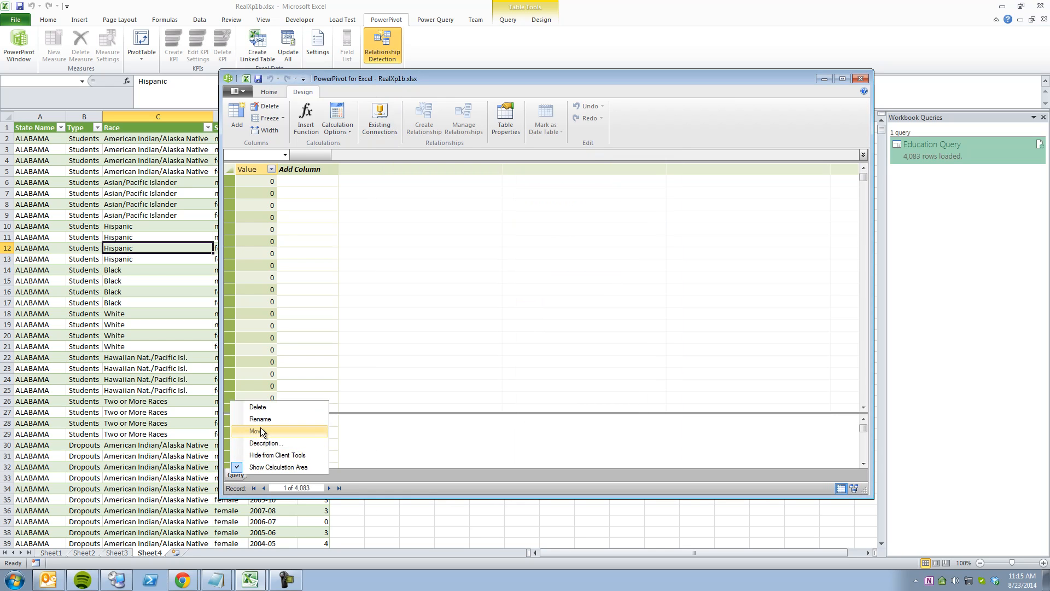
left_click(251, 408)
left_click(542, 308)
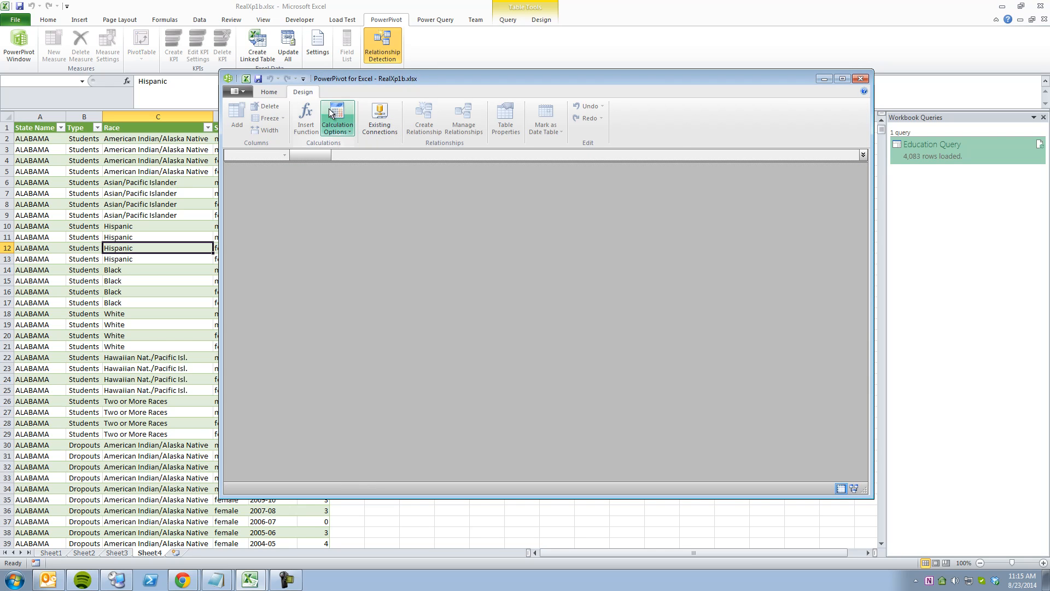
left_click(379, 118)
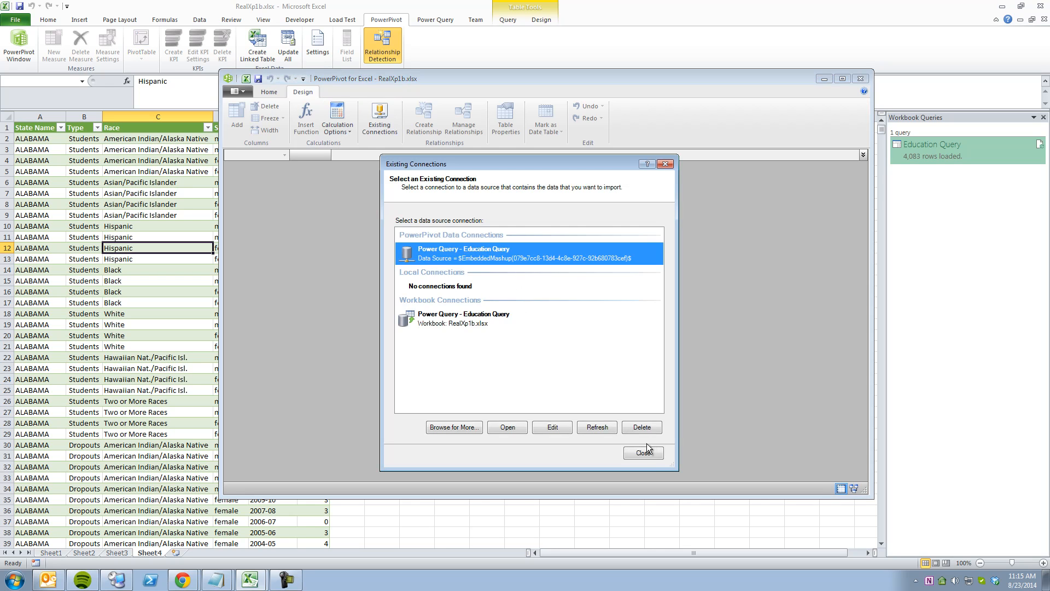
left_click(649, 428)
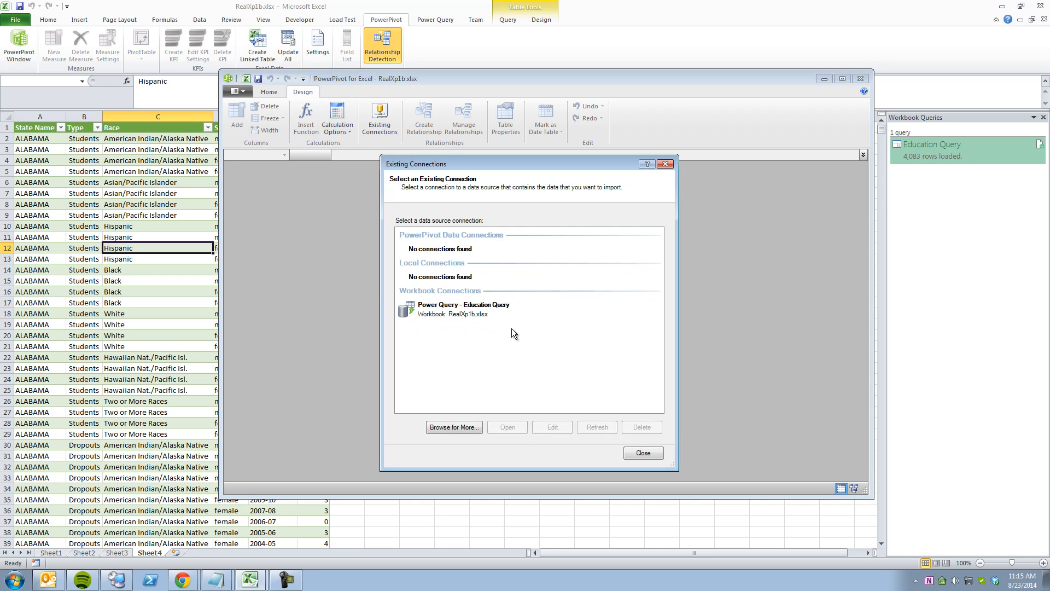
- Import the Education Query table into PowerPivot from its workbook connection, choosing from the list of tables and views
double_click(482, 304)
left_click(556, 454)
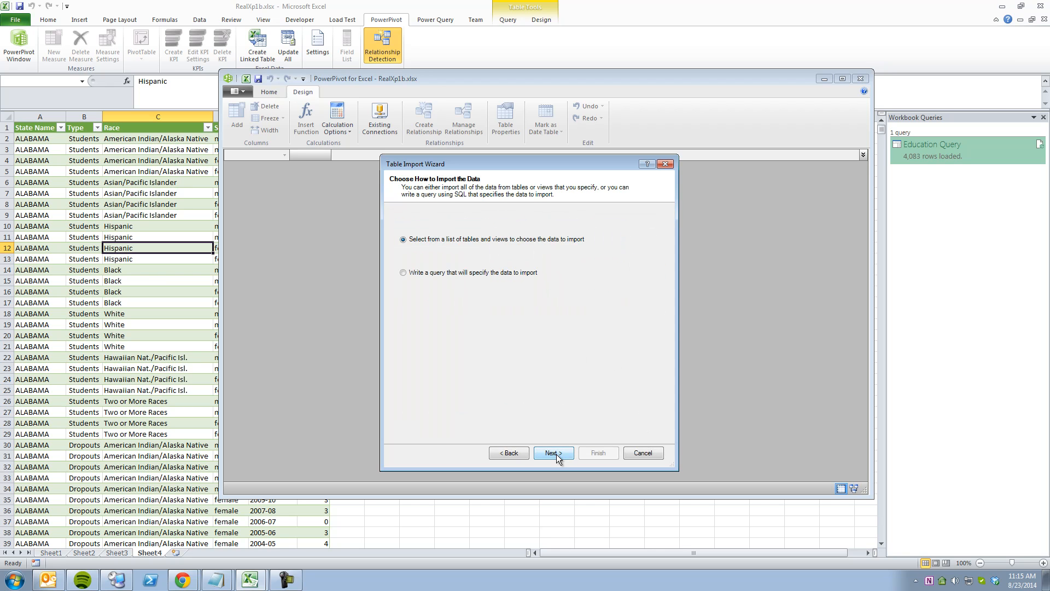
left_click(556, 454)
left_click(598, 452)
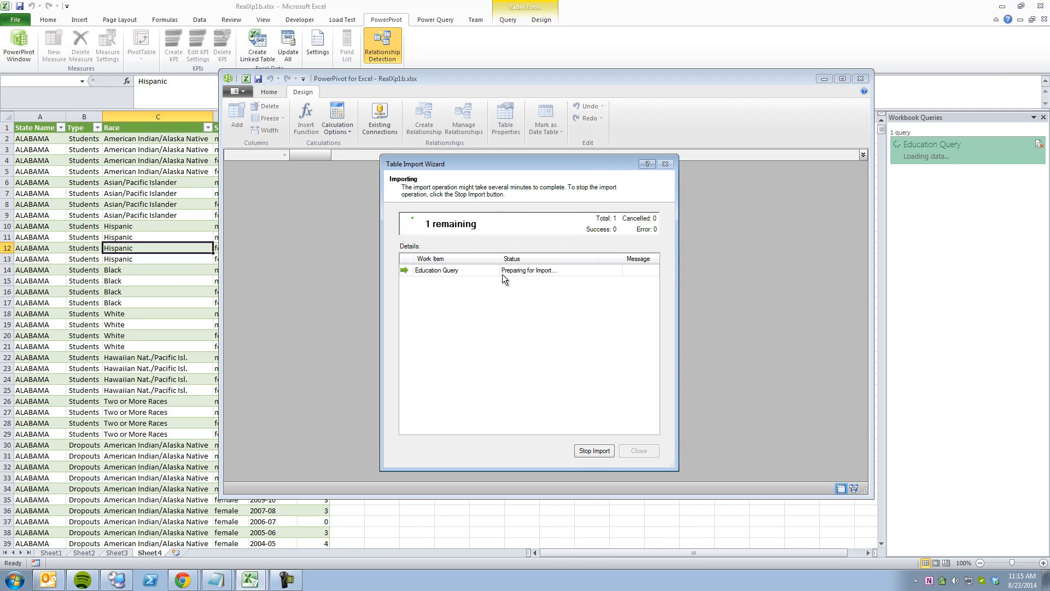
left_click(642, 450)
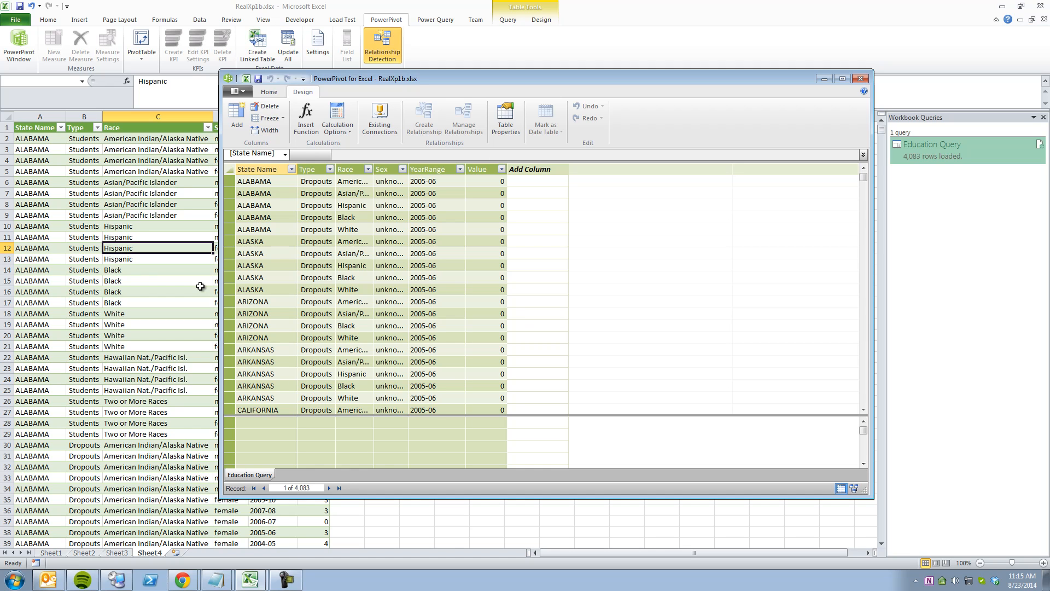
- Widen the imported table's columns and inspect the filter values of the Type column
left_click(331, 242)
left_click_drag(335, 171, 636, 186)
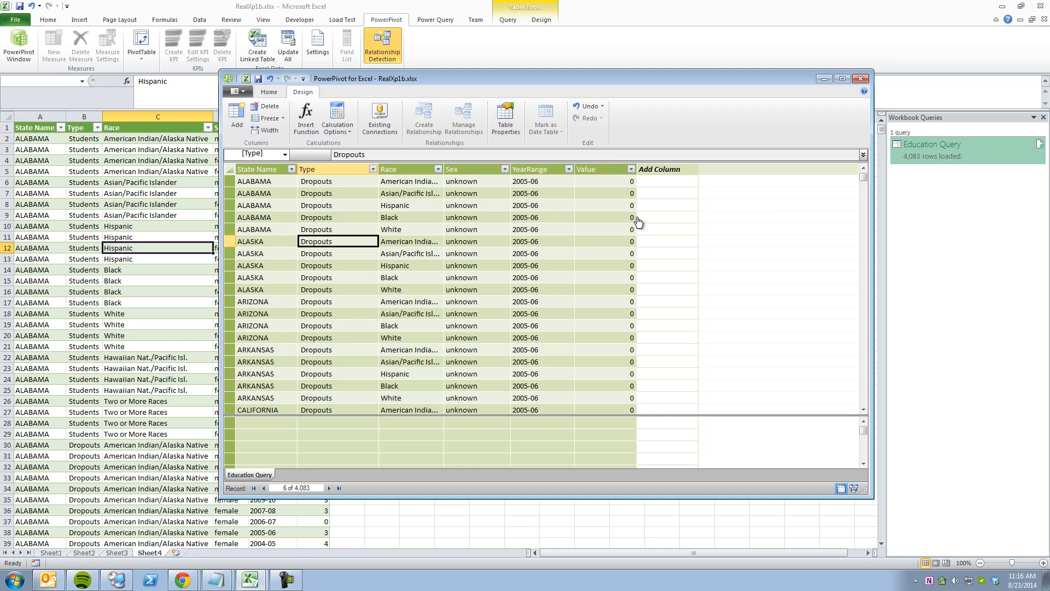
left_click(373, 169)
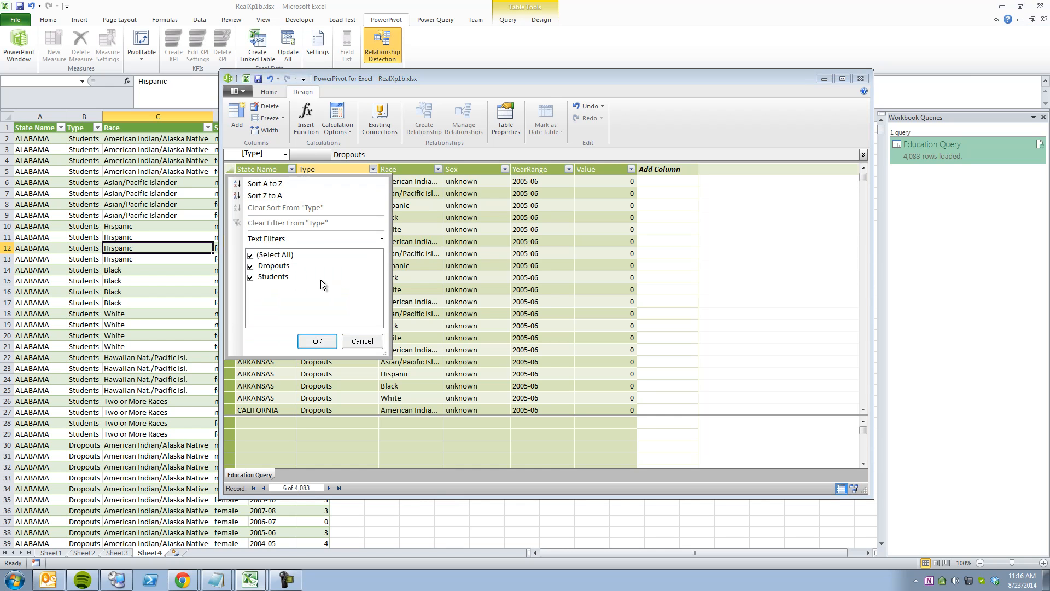
left_click(362, 340)
left_click(266, 423)
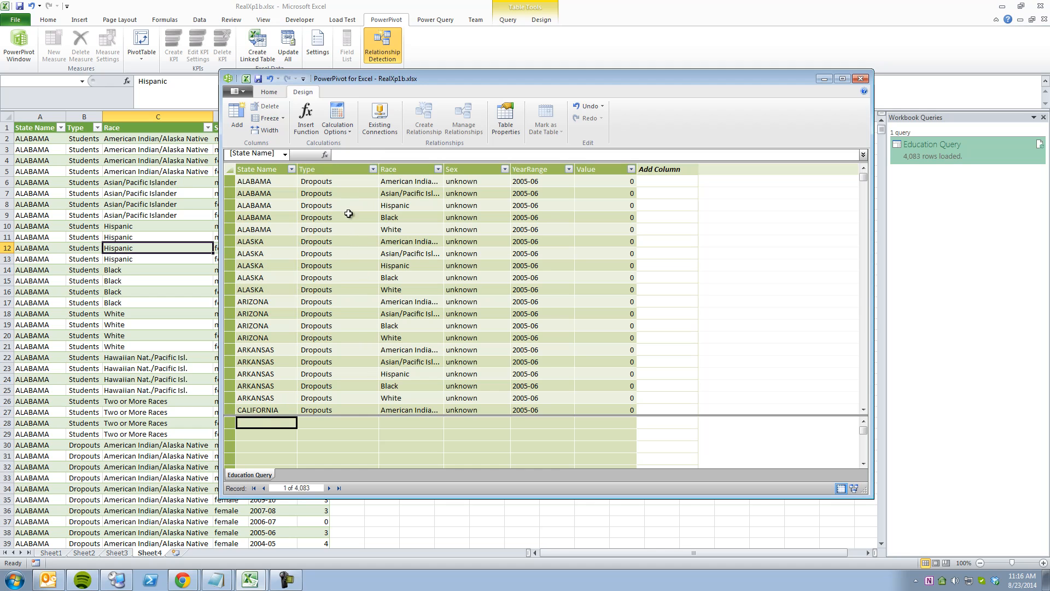
left_click(357, 155)
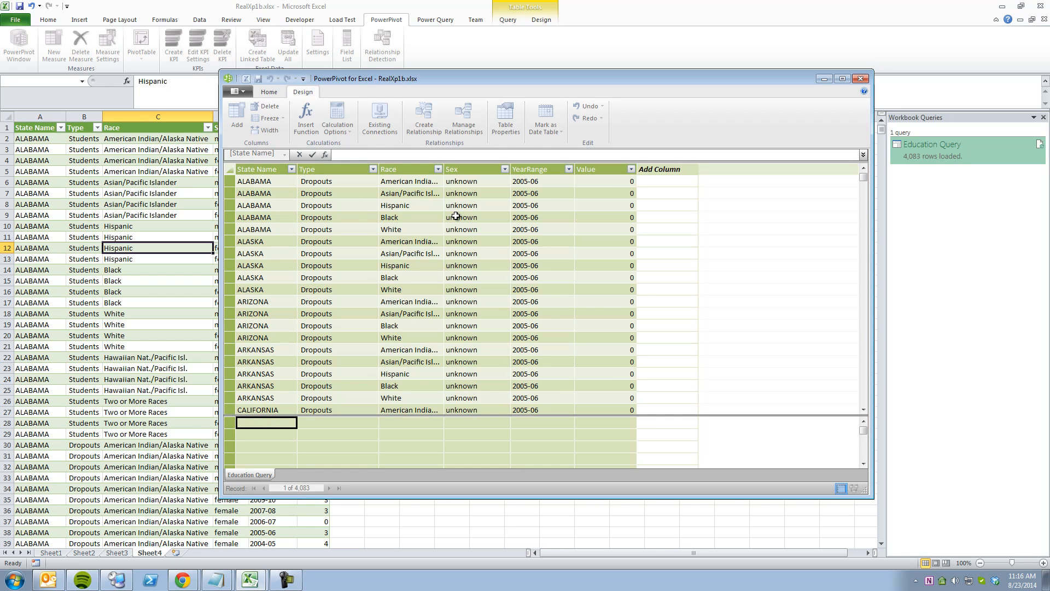
type("Total Students := CAL")
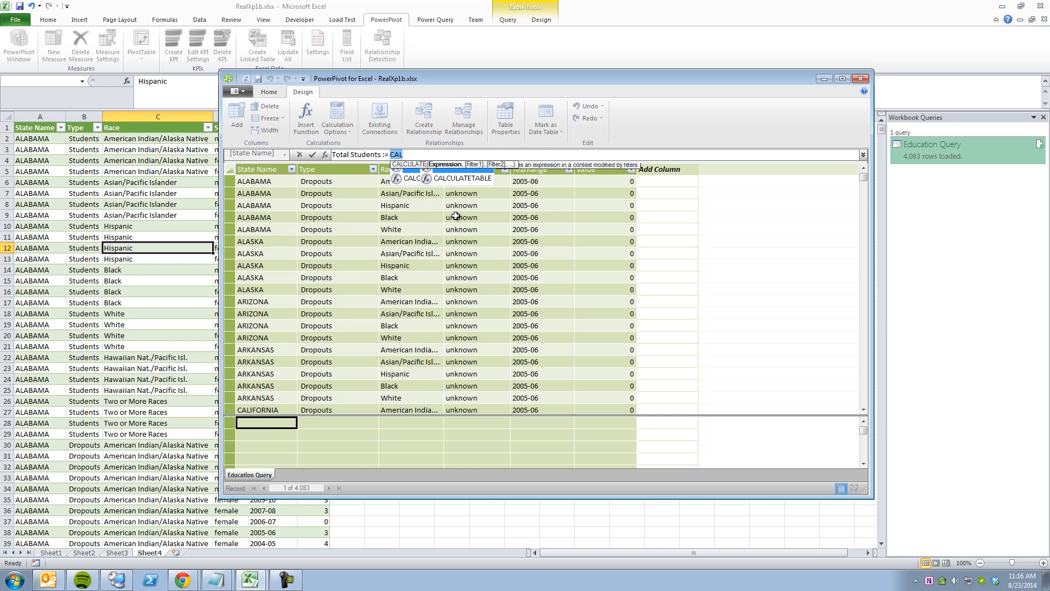
type("CULATE(SUM(")
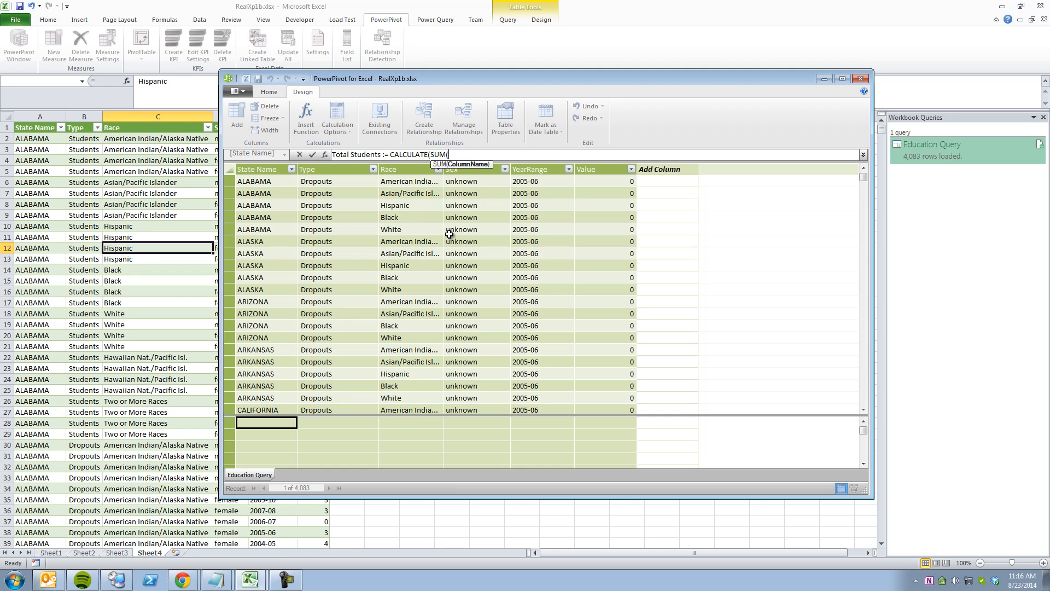
key("Escape")
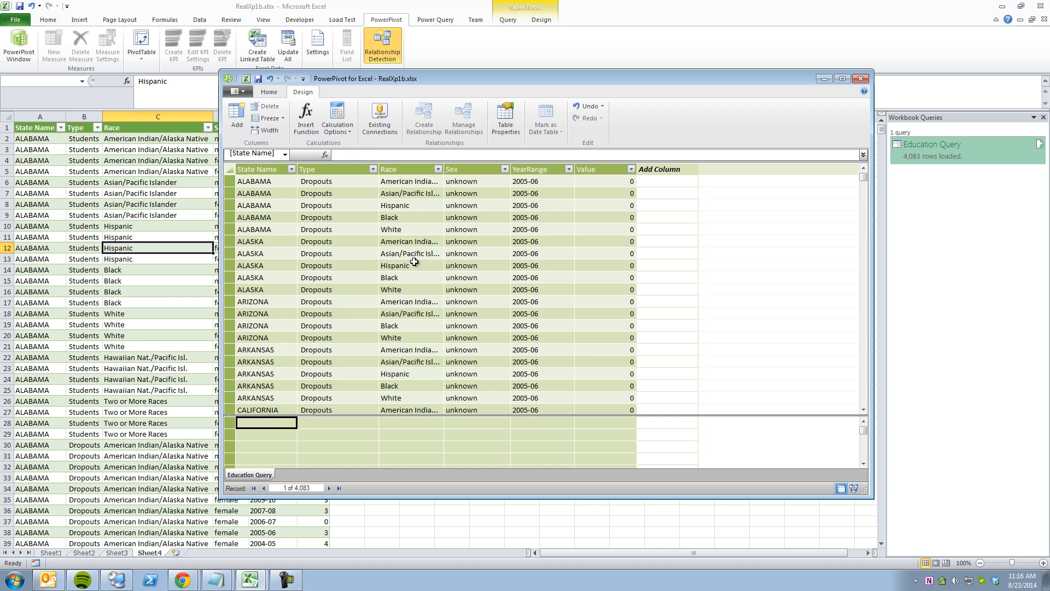
- Rename the Education Query table in the data model as Education
right_click(265, 475)
left_click(300, 419)
type("Education")
key("Return")
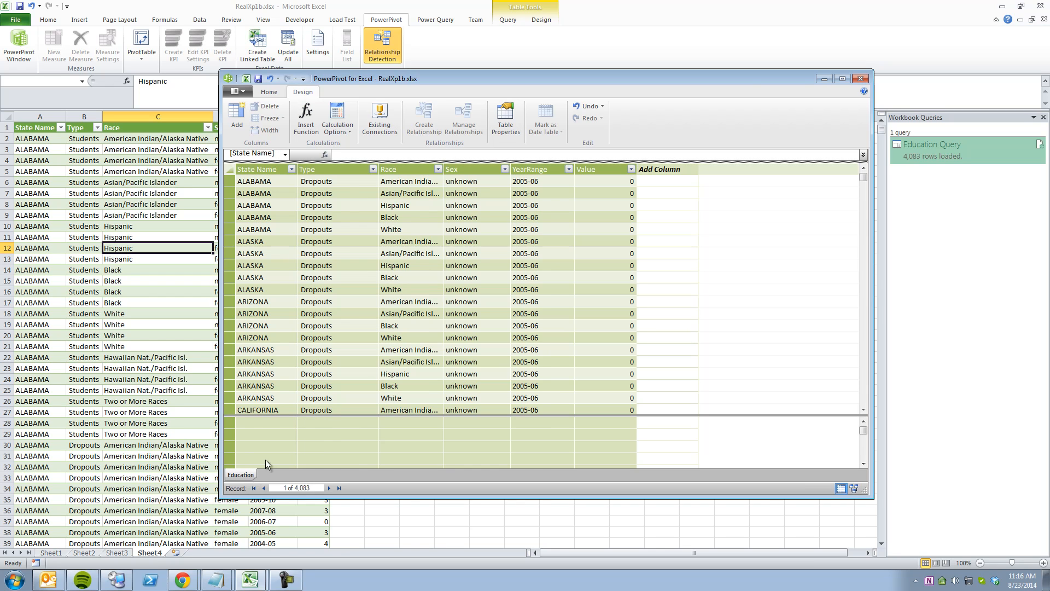
- Rename the State Name column of the Education table as State
left_click(263, 170)
right_click(266, 171)
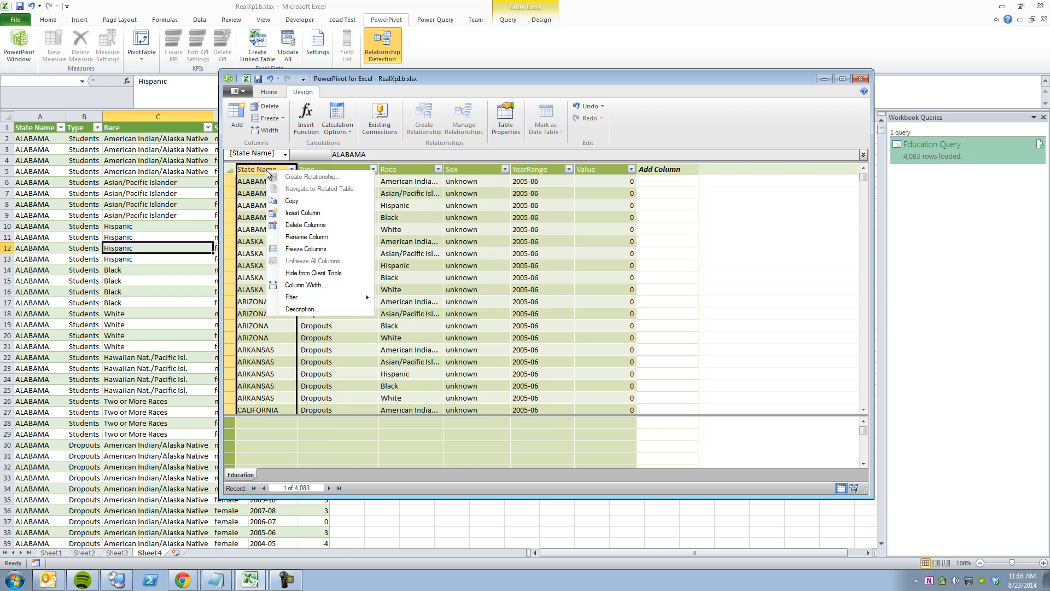
left_click(307, 239)
type("State")
key("Return")
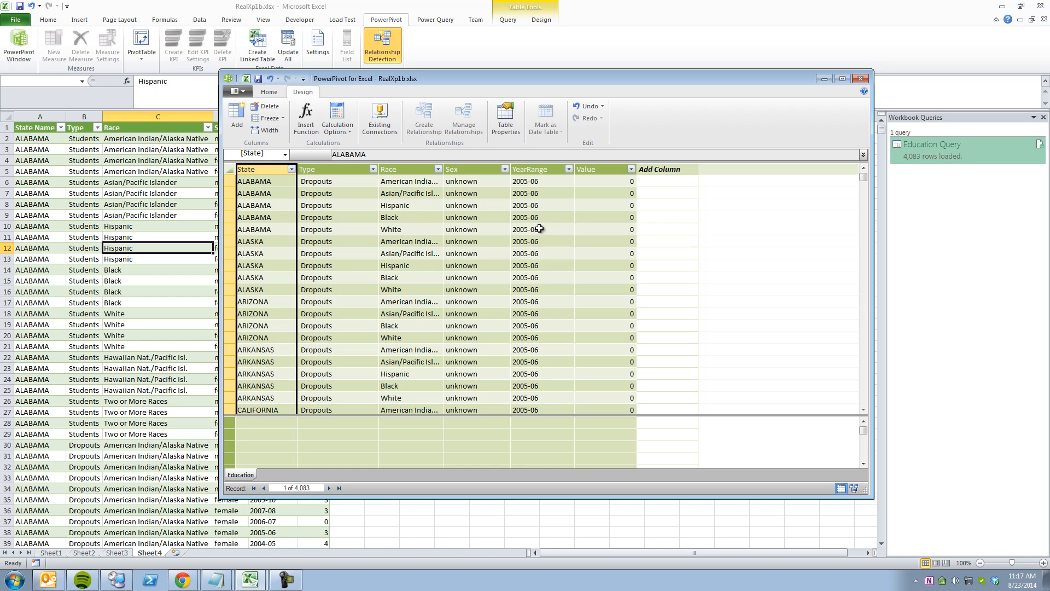
left_click(268, 91)
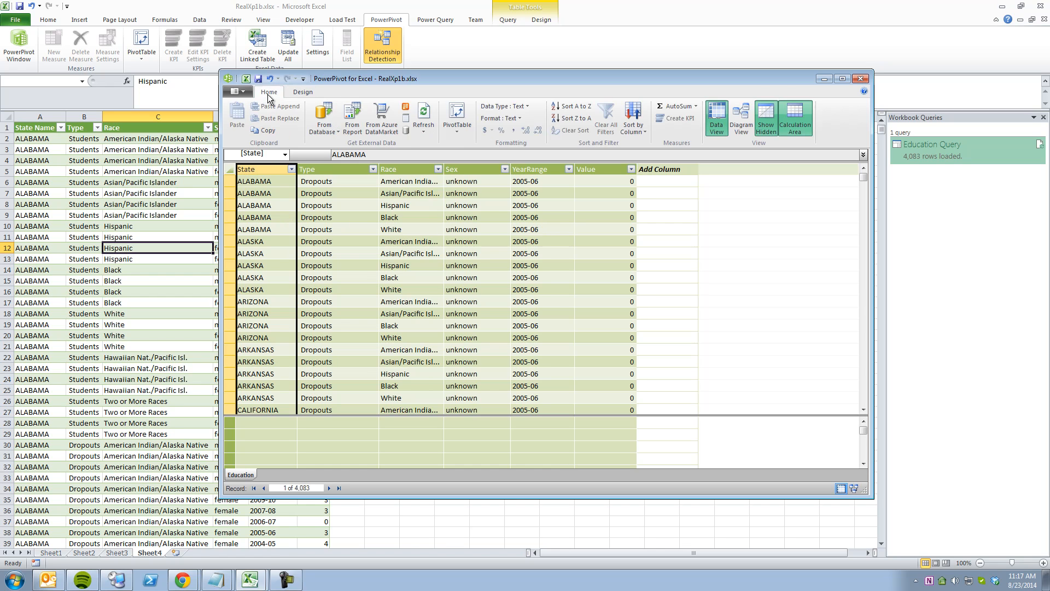
left_click(345, 207)
left_click(416, 215)
left_click(458, 218)
left_click(530, 227)
left_click(599, 241)
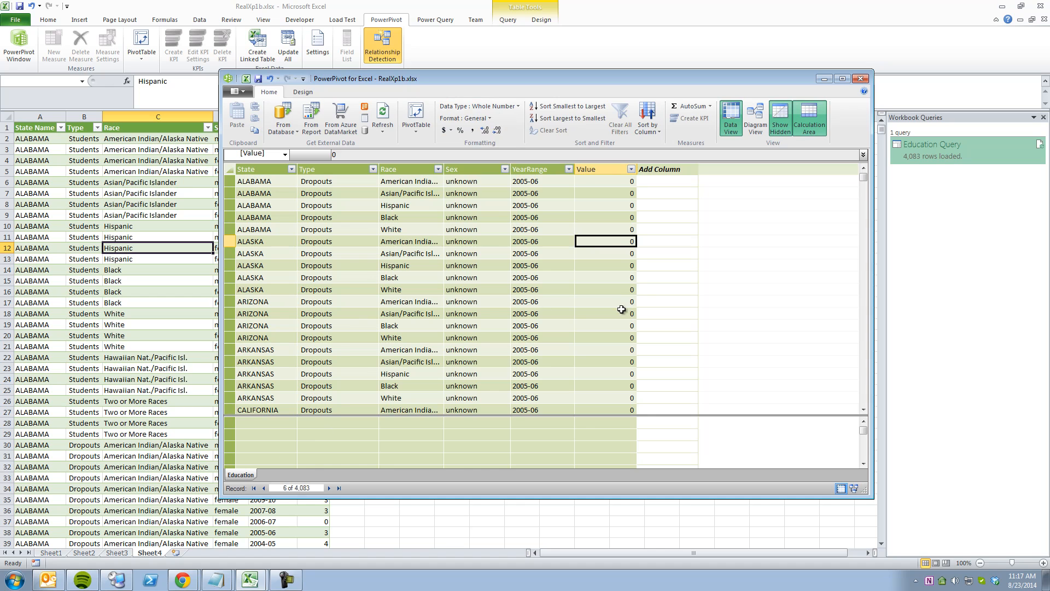
- Start a measure in the first calculation area cell under State with the formula Total Students := CALCULATE(SUM(Education[Value])
left_click(255, 422)
left_click(352, 158)
type("Tot")
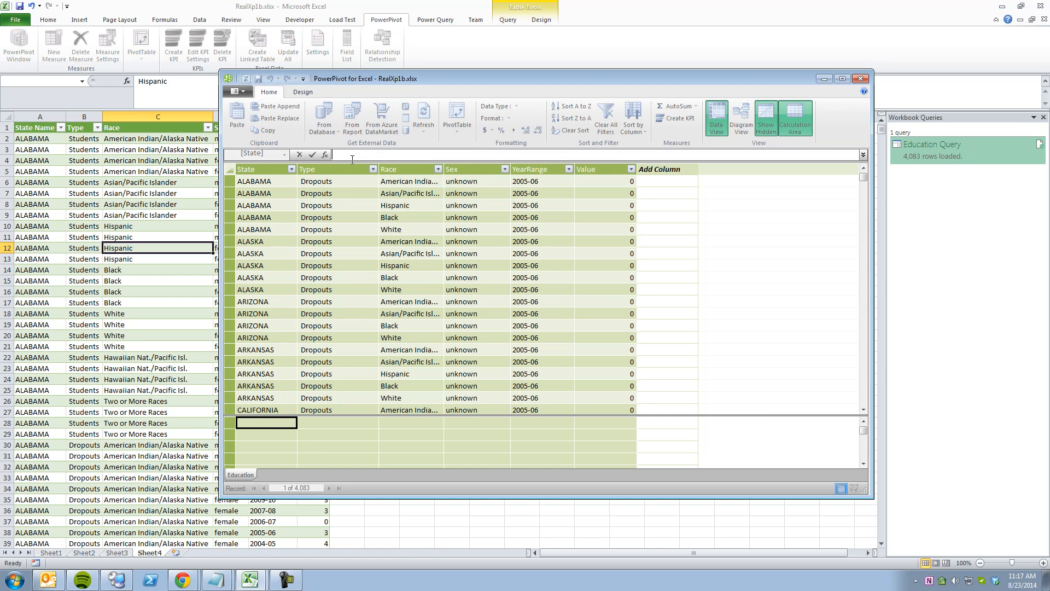
type("al Students := C")
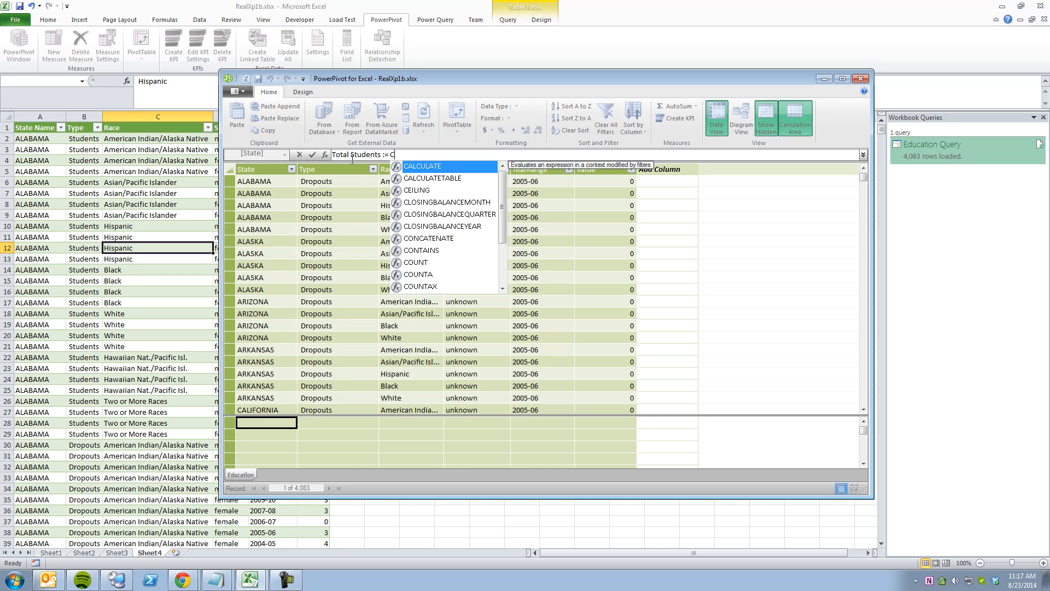
type("ALCULATE(SUM(EDAT")
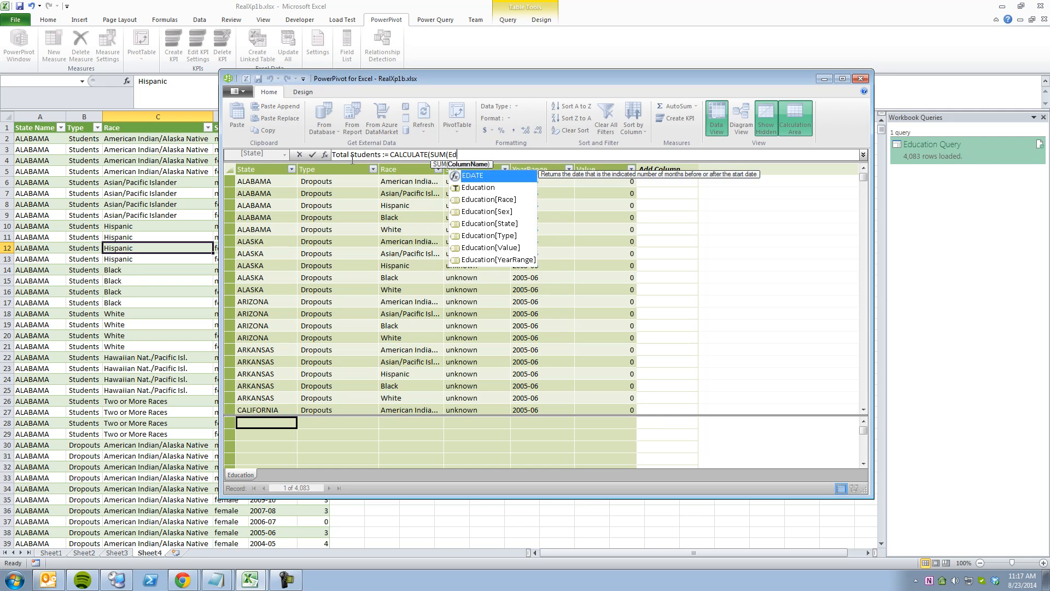
key("BackSpace")
key("BackSpace")
key("BackSpace")
type("ducation[")
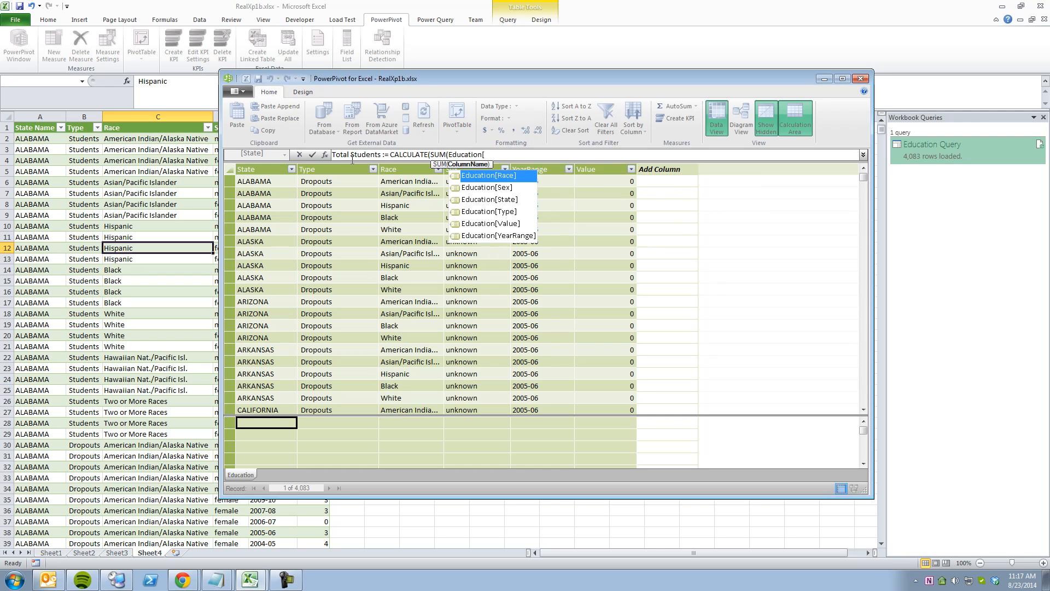
key("Down")
key("Down")
key("Down")
key("Down")
key("Tab")
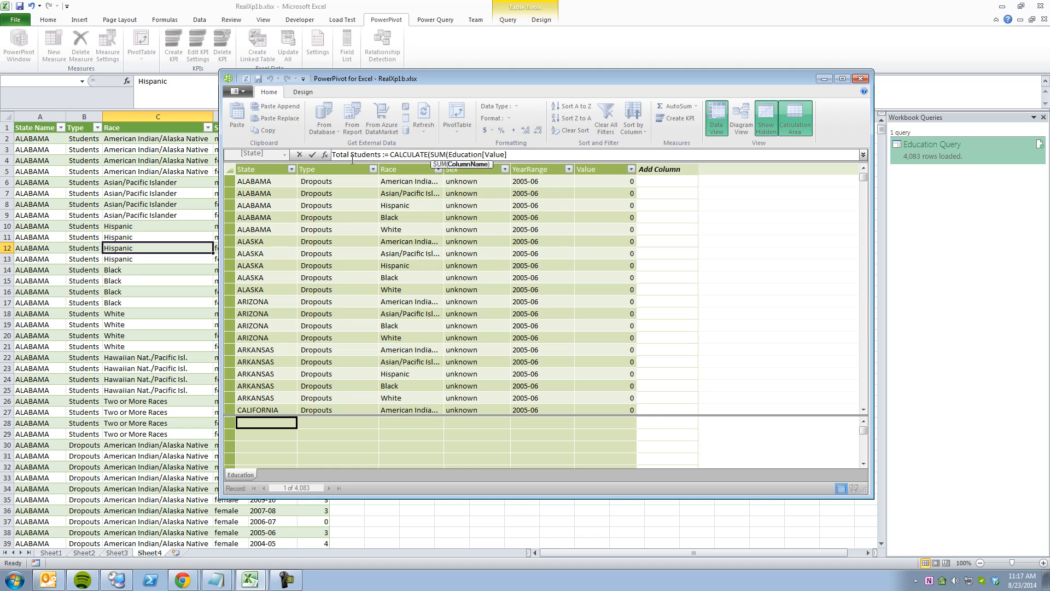
type(")")
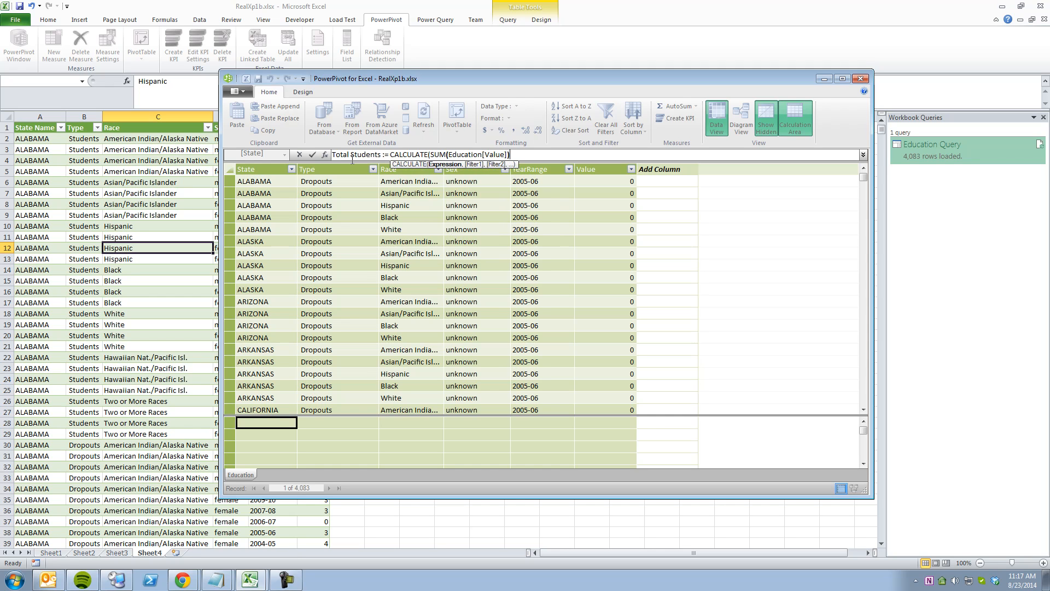
- Complete the Total Students measure with the filter Education[Type] = "Students" and widen the State column to show its result
type(",")
type("Education[Ty[e")
key("BackSpace")
key("BackSpace")
type("pe] = \"Students\")")
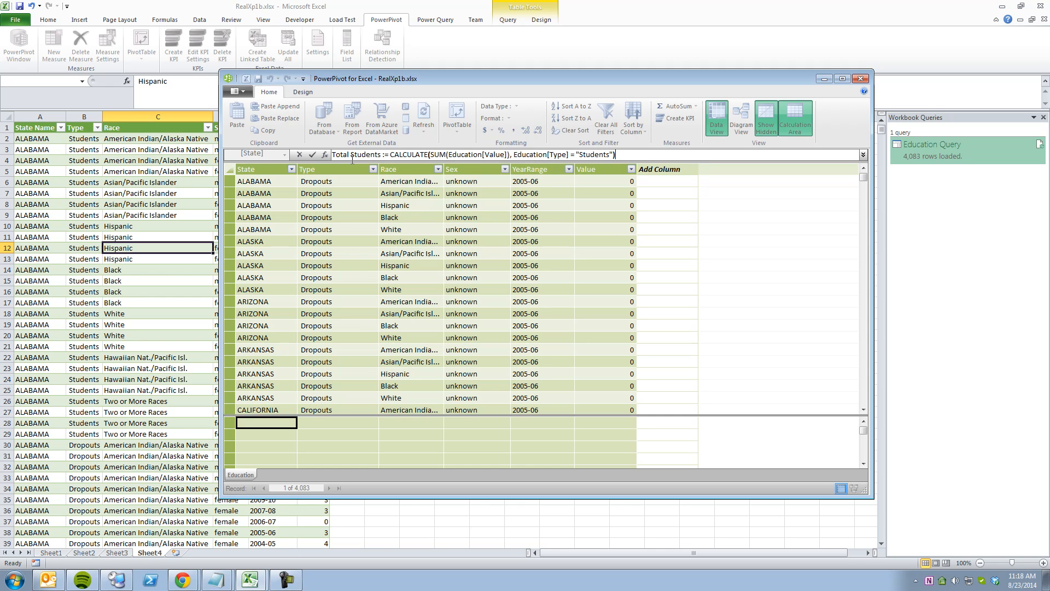
key("Return")
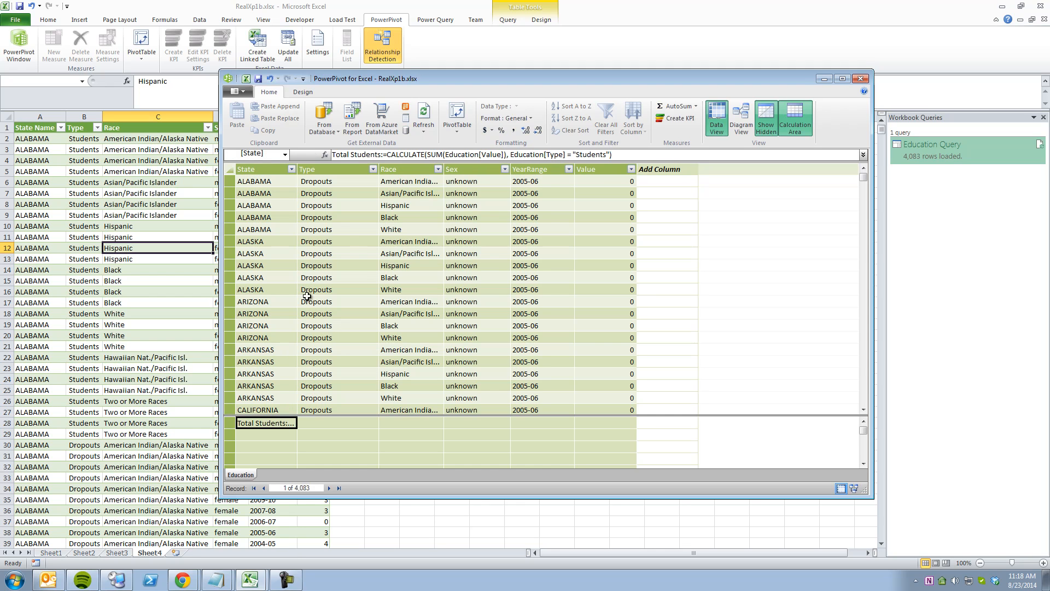
left_click_drag(297, 174, 355, 175)
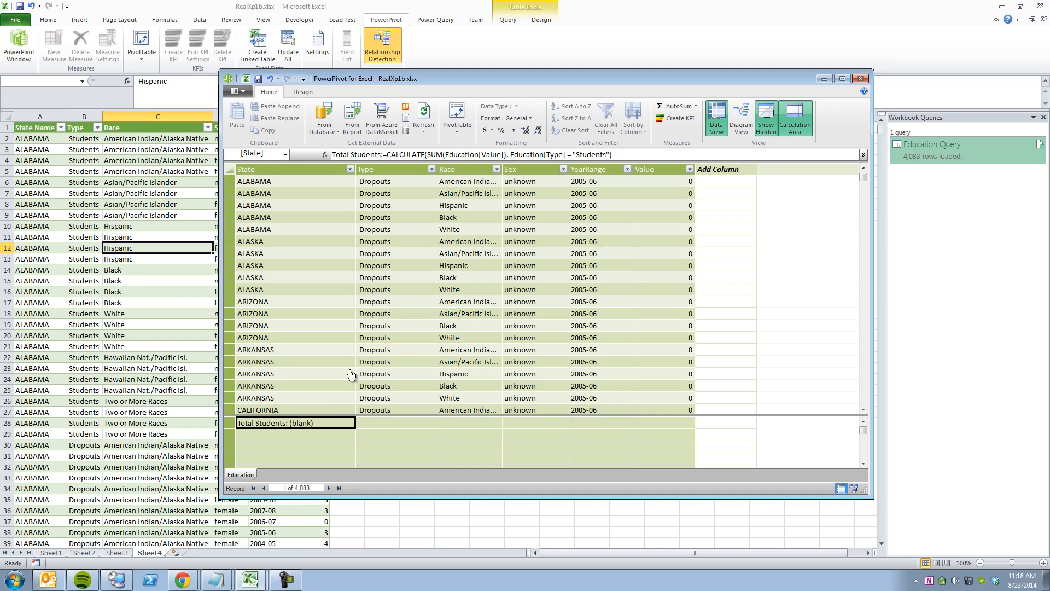
- Add the measure Total Total := SUM(Education[Value]) below Total Students and format it with a thousands separator
left_click(266, 433)
type("Total")
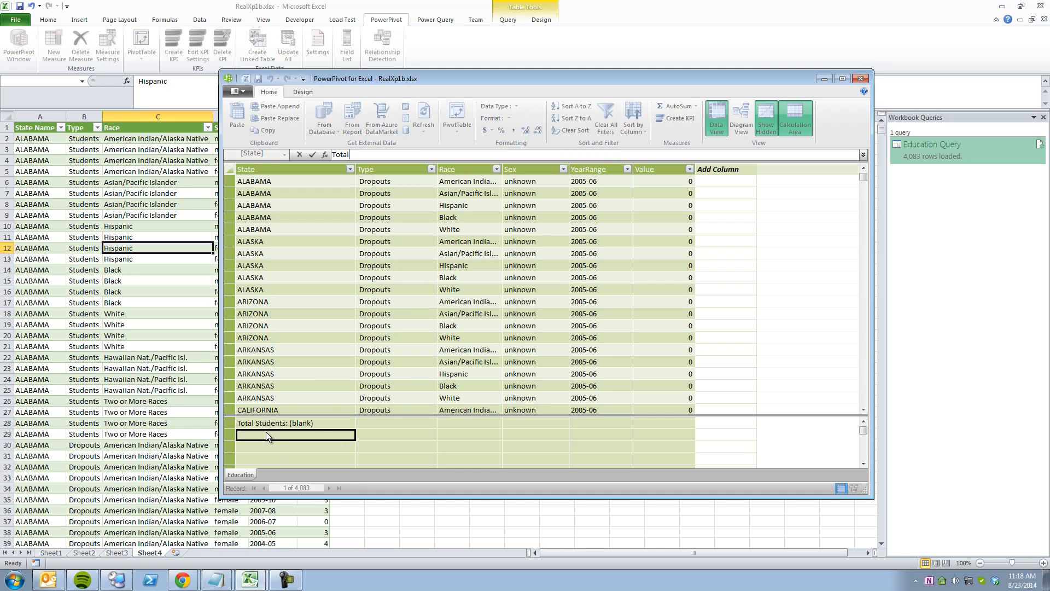
type(" Total :=")
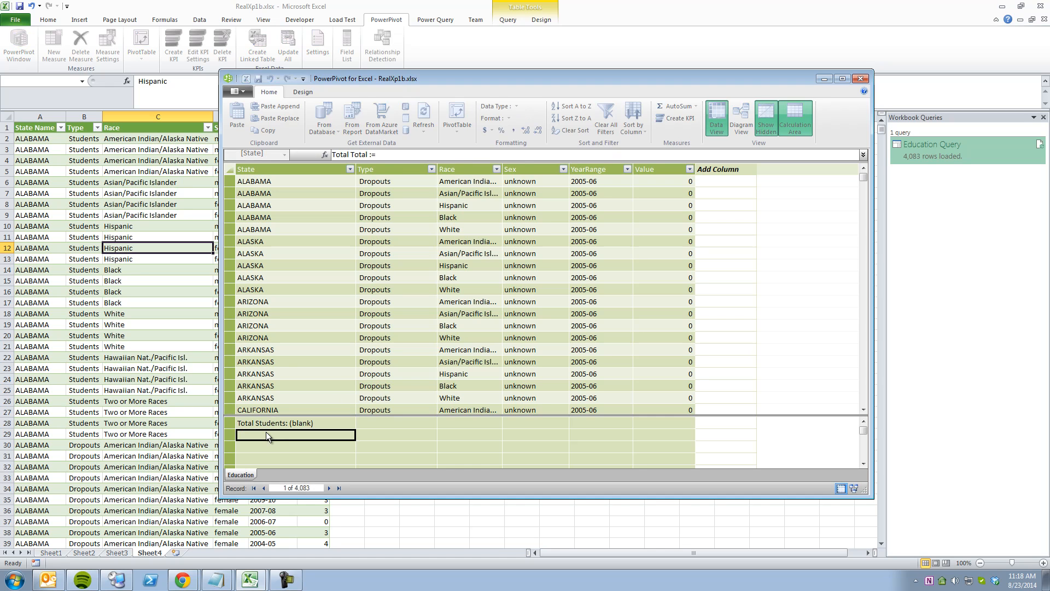
type(" SUM(Ed")
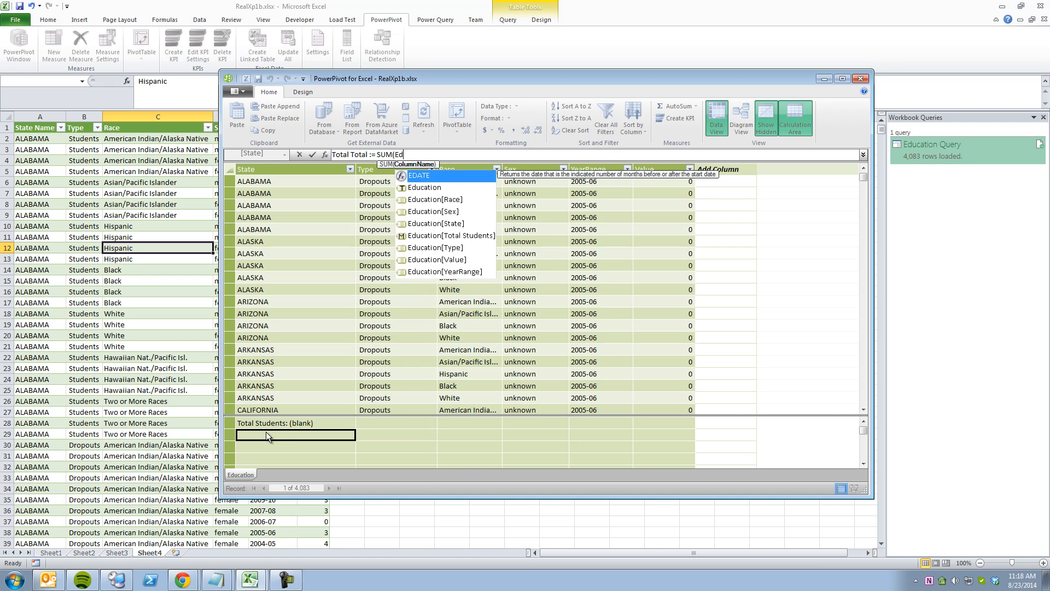
type("ucation[Value])")
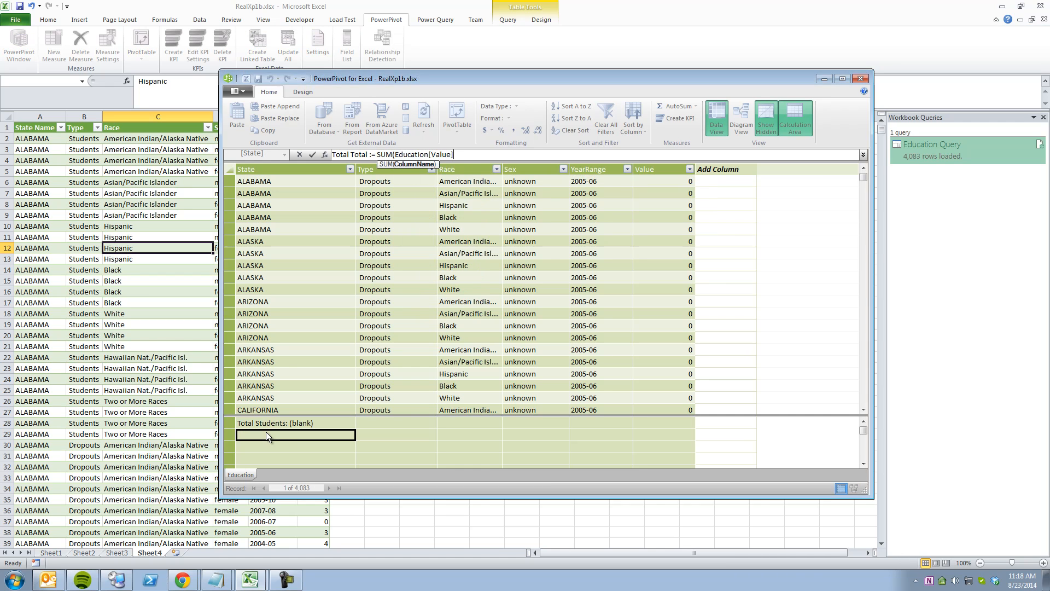
key("Return")
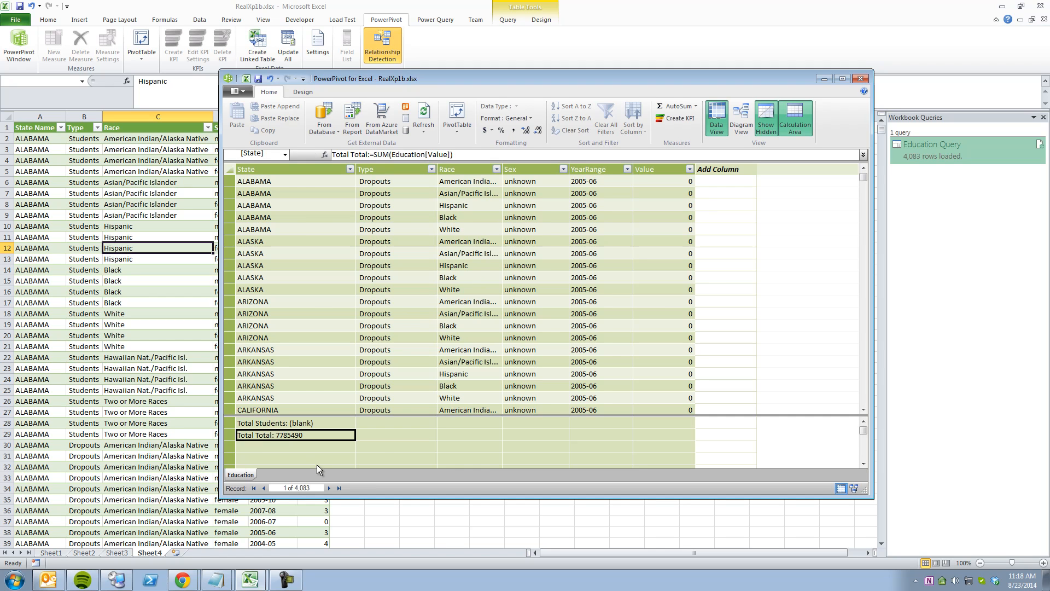
left_click(514, 130)
key("Return")
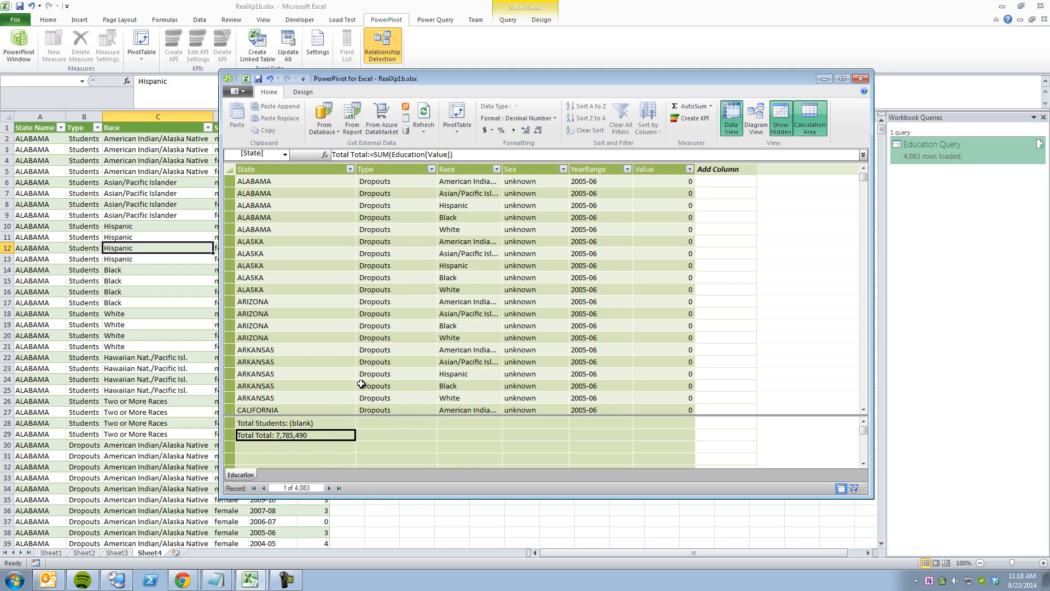
- Compare the Type column's filter values with the "Students" text in the Total Students formula
left_click(432, 169)
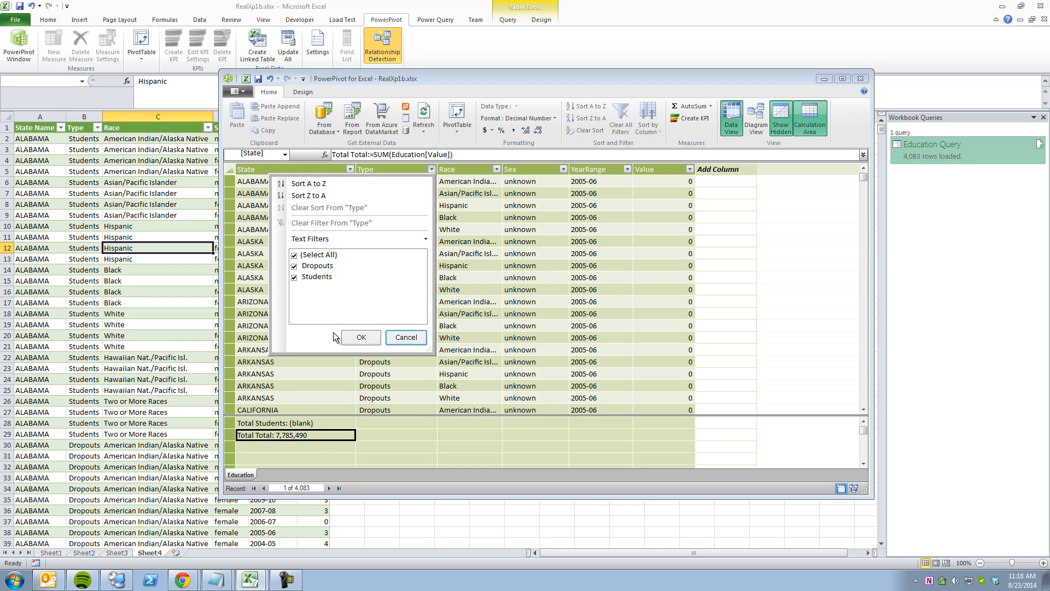
left_click(406, 337)
left_click(296, 423)
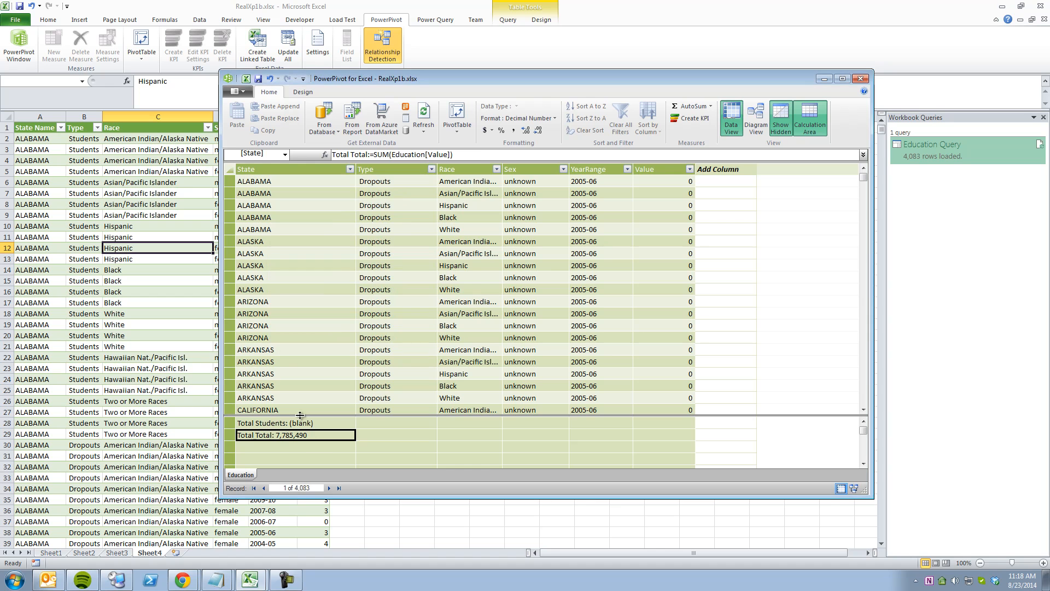
double_click(591, 154)
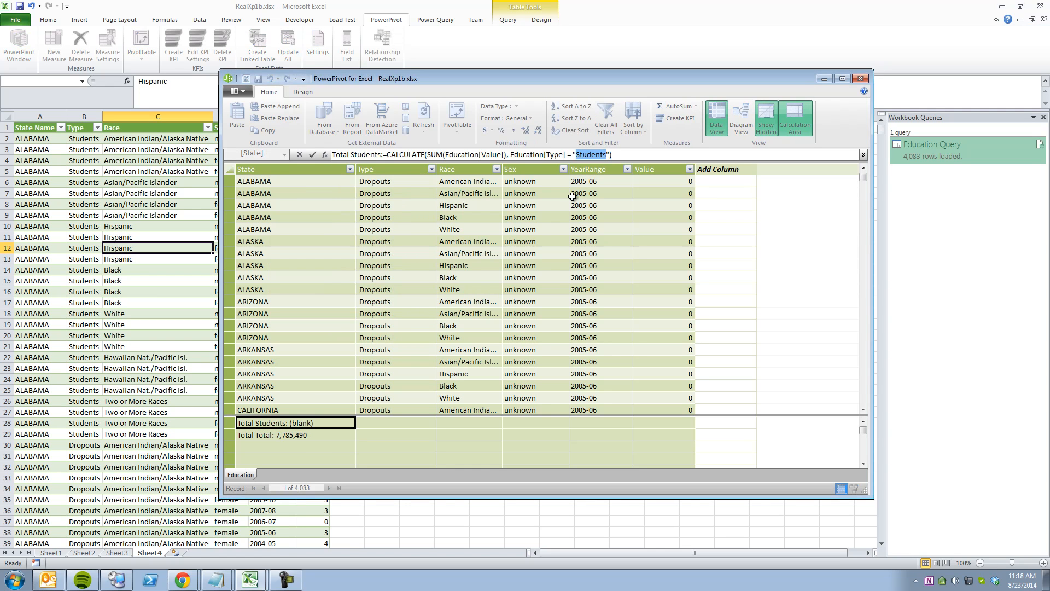
left_click(432, 174)
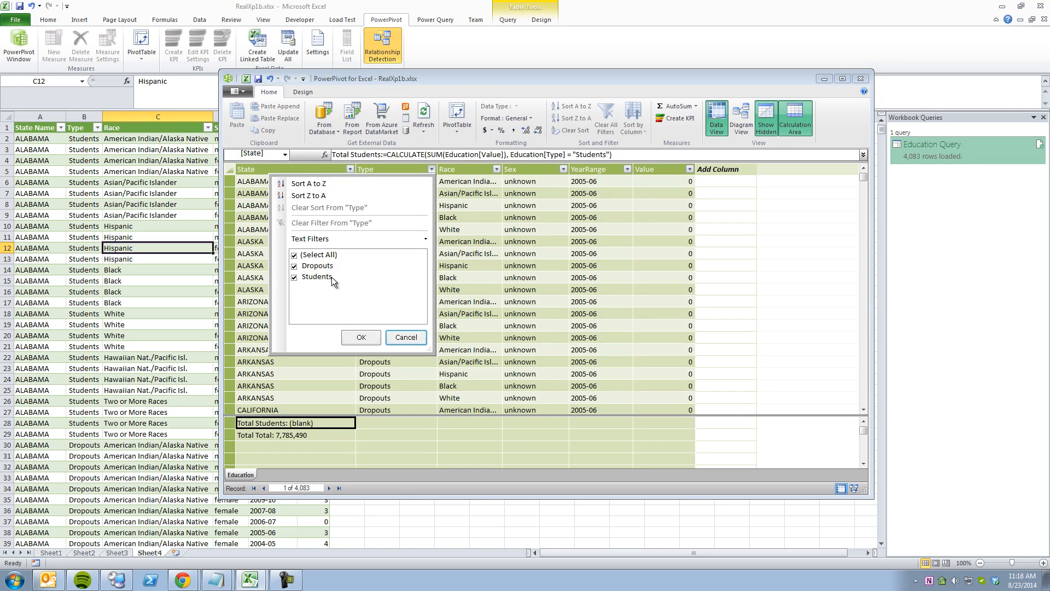
key("Escape")
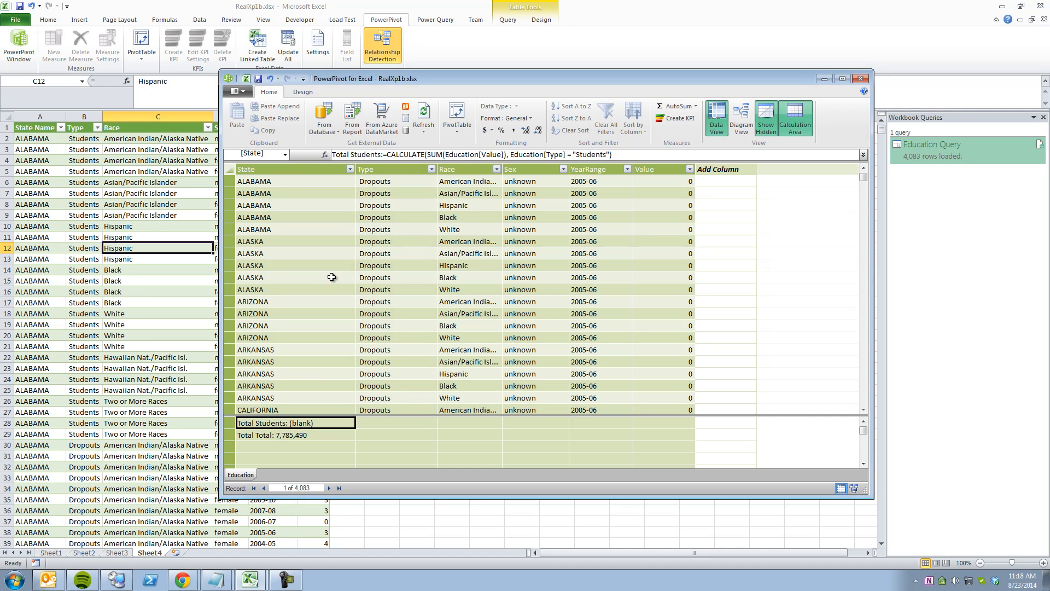
left_click_drag(614, 154, 311, 159)
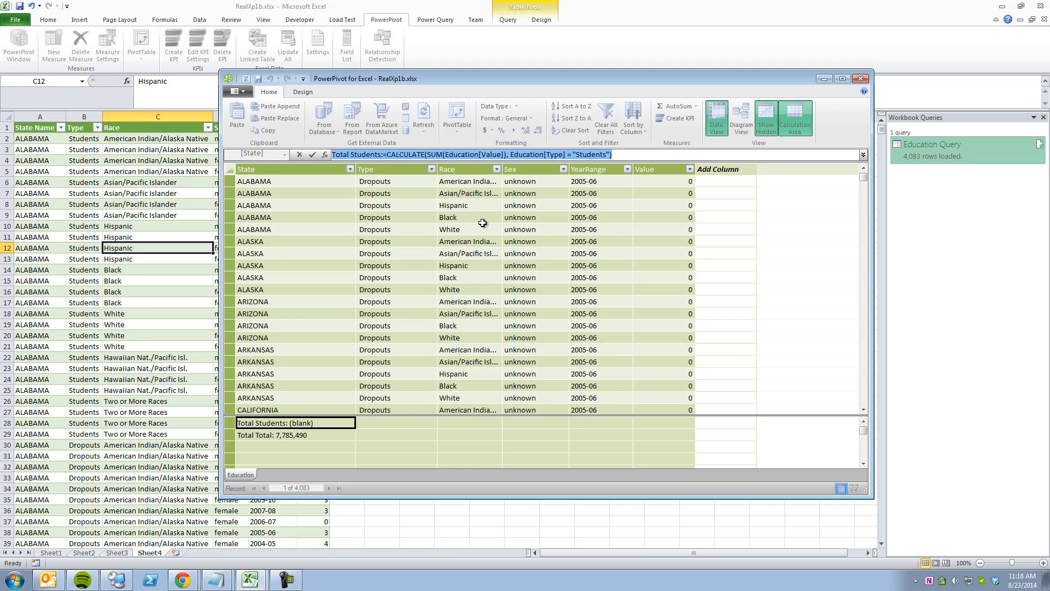
- Examine the text of a Dropouts value in the Type column for trailing spaces
left_click(420, 214)
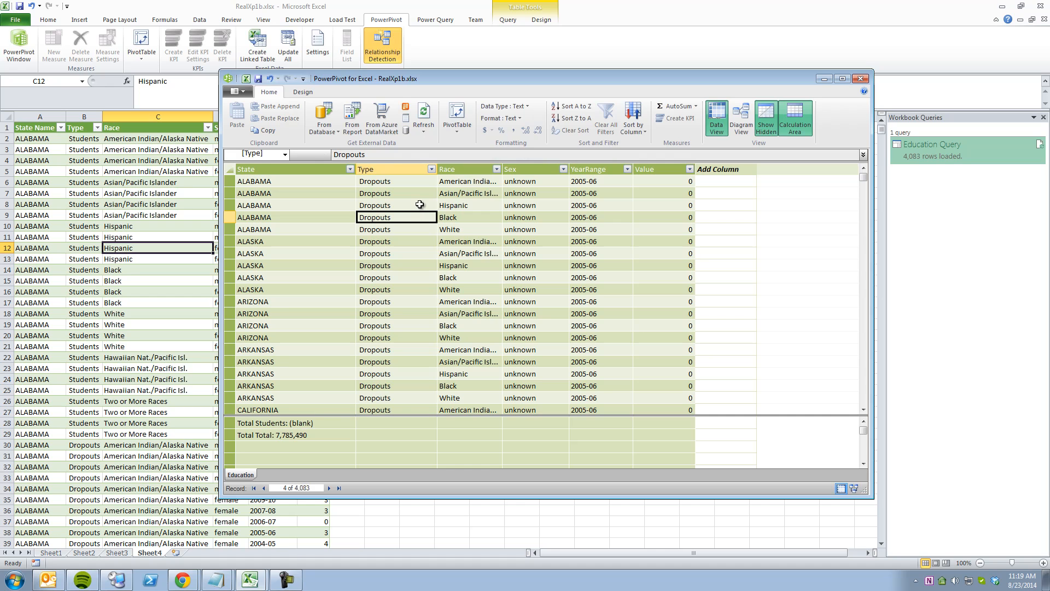
left_click(386, 155)
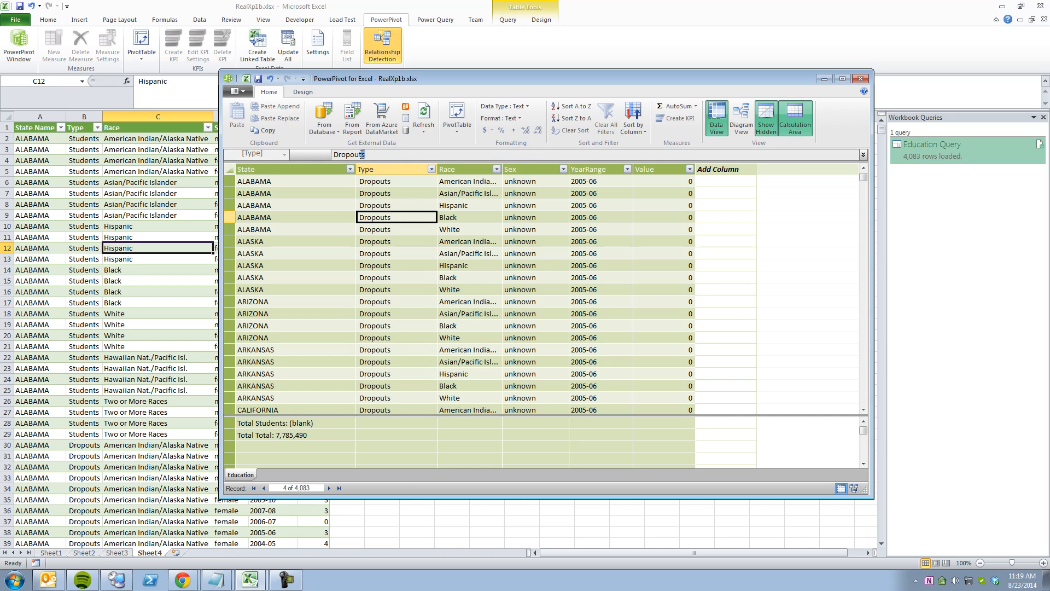
left_click_drag(350, 155, 379, 155)
left_click(399, 183)
key("shift+Right")
key("shift+Right")
key("shift+Right")
key("Right")
key("shift+Left")
key("shift+Left")
key("shift+Left")
key("shift+Right")
key("shift+Right")
key("shift+Right")
key("Escape")
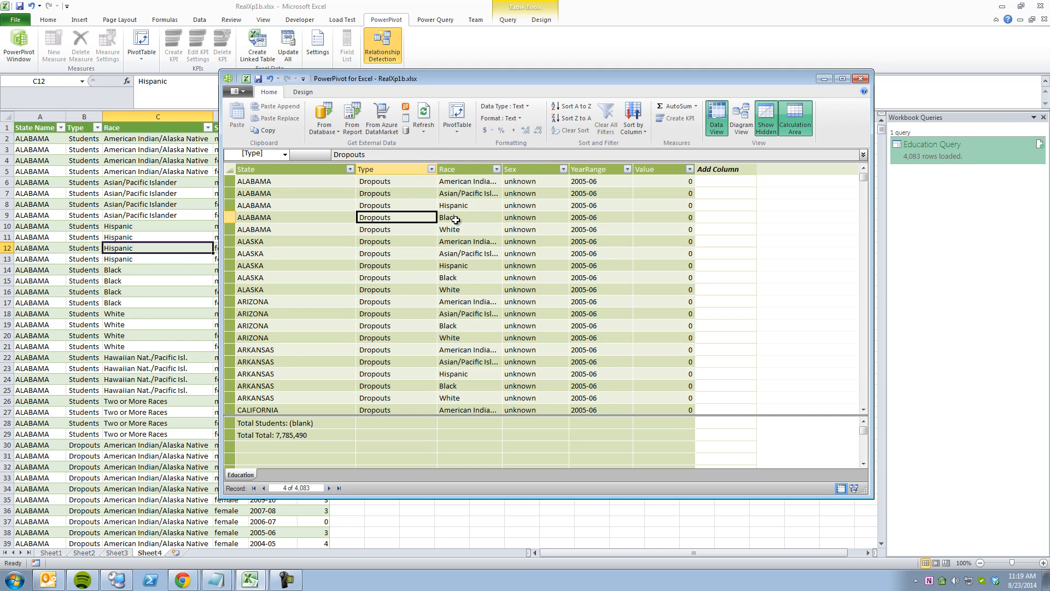
- Start a calculated column in the Education table with the formula =if (CONTAINS(
left_click(707, 218)
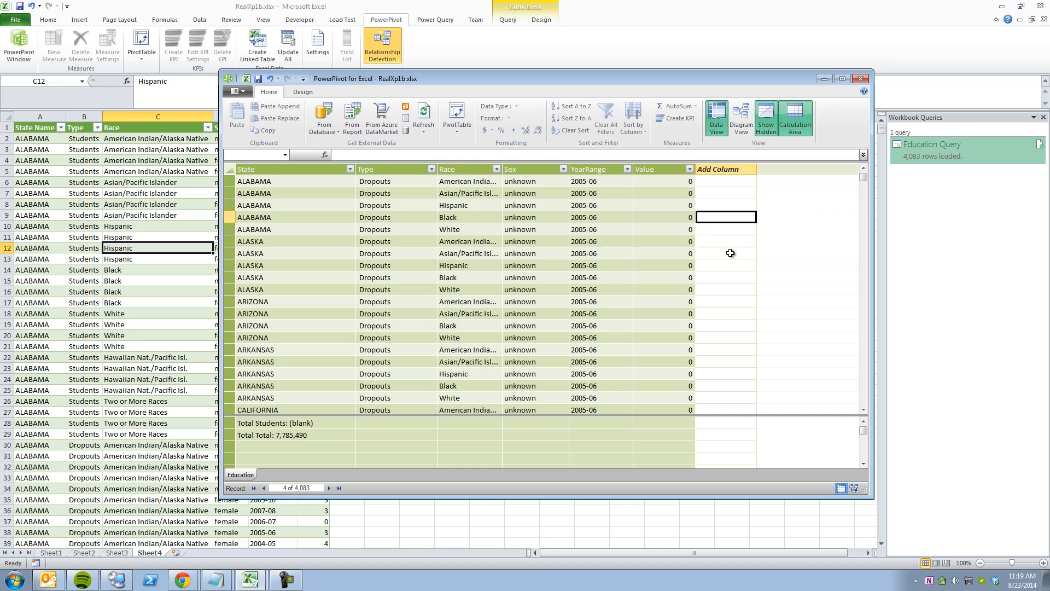
left_click(697, 155)
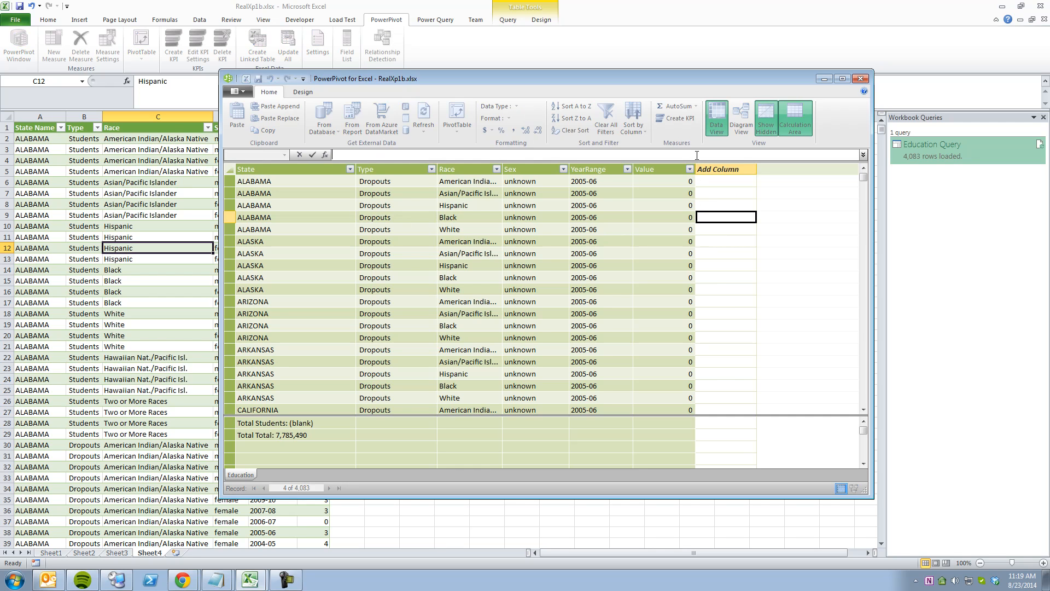
type("if")
key("BackSpace")
key("BackSpace")
key("BackSpace")
type("=if (CONTAINS(")
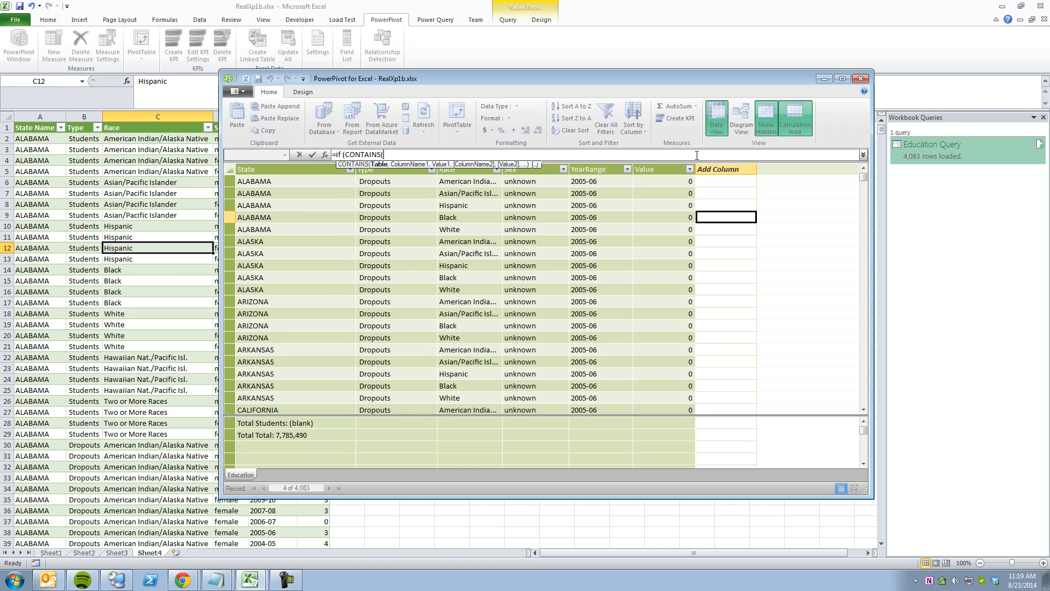
- Remove the CONTAINS function from the calculated column's IF formula, leaving its logical test empty
key("BackSpace")
key("BackSpace")
key("BackSpace")
key("BackSpace")
key("BackSpace")
key("BackSpace")
key("BackSpace")
key("BackSpace")
key("BackSpace")
type("sub")
key("BackSpace")
key("BackSpace")
key("BackSpace")
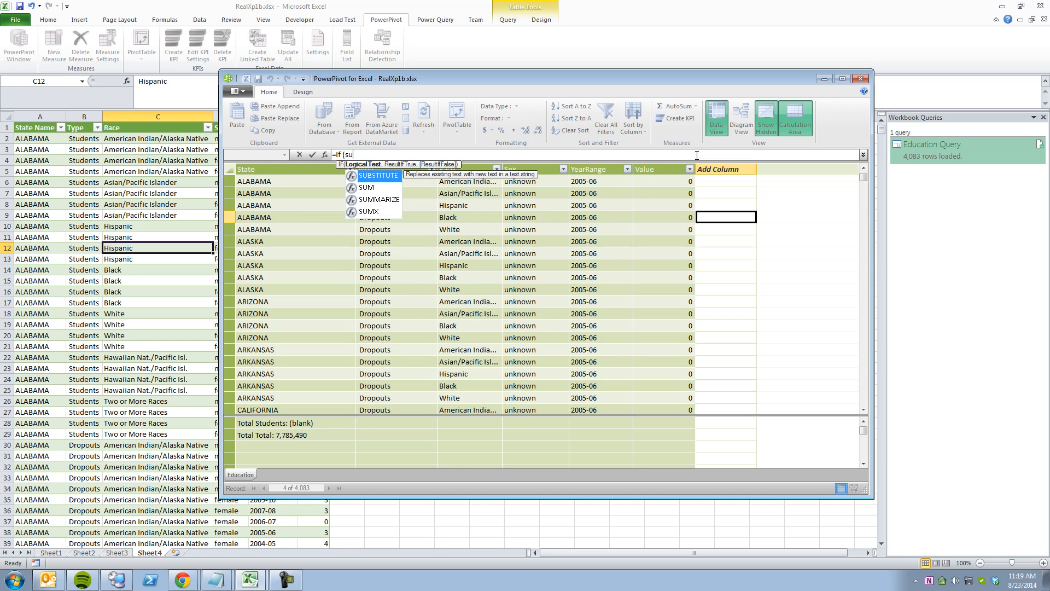
type("re")
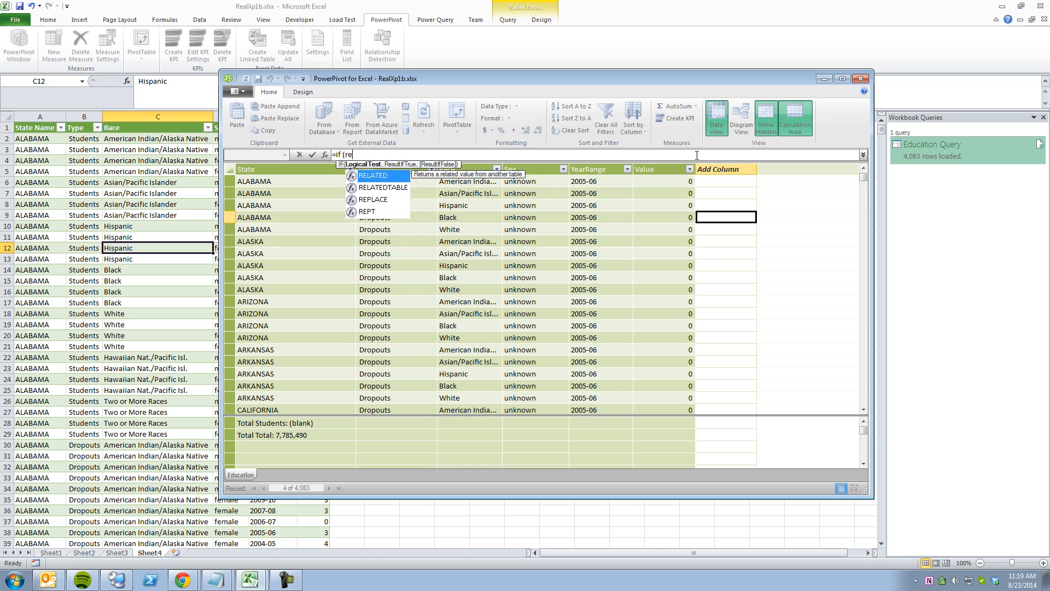
key("Down")
key("Down")
key("Tab")
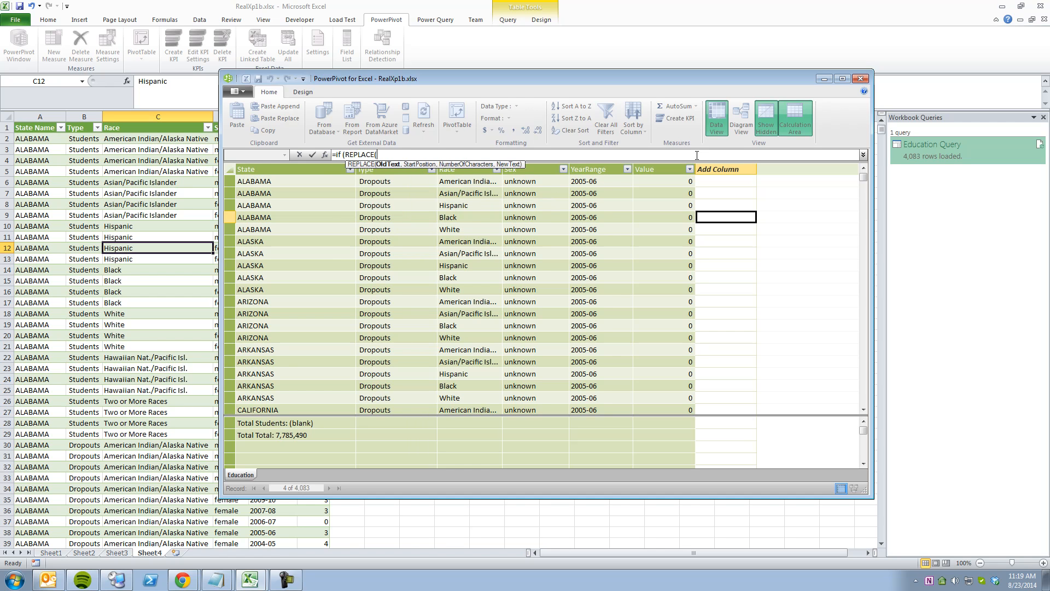
key("BackSpace")
key("BackSpace")
key("BackSpace")
key("BackSpace")
key("BackSpace")
key("BackSpace")
key("BackSpace")
key("BackSpace")
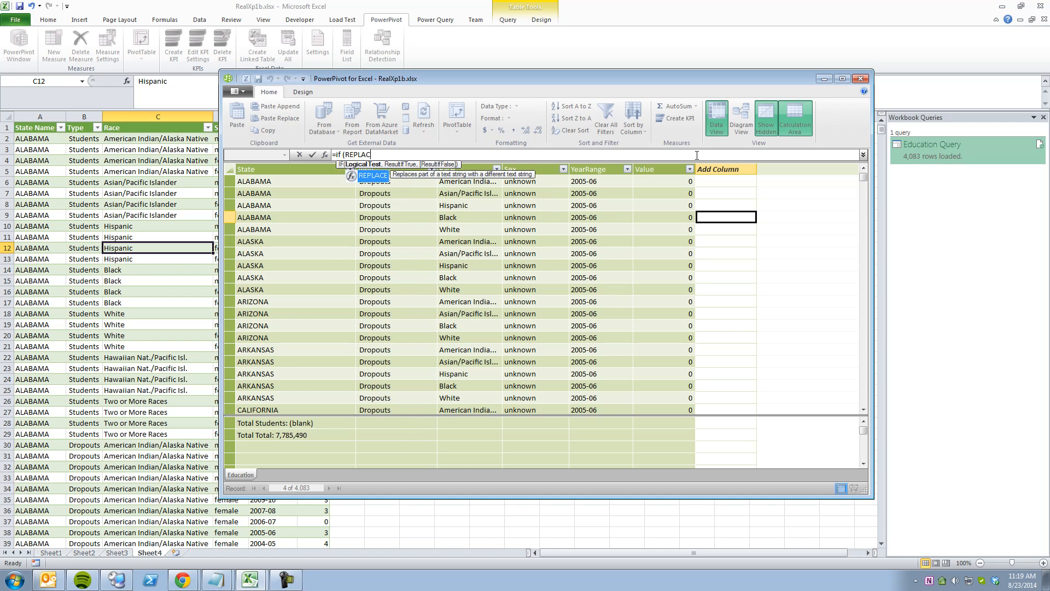
- Complete the calculated column in the Education table with the formula =if (find(" ", [Type]))
type("find")
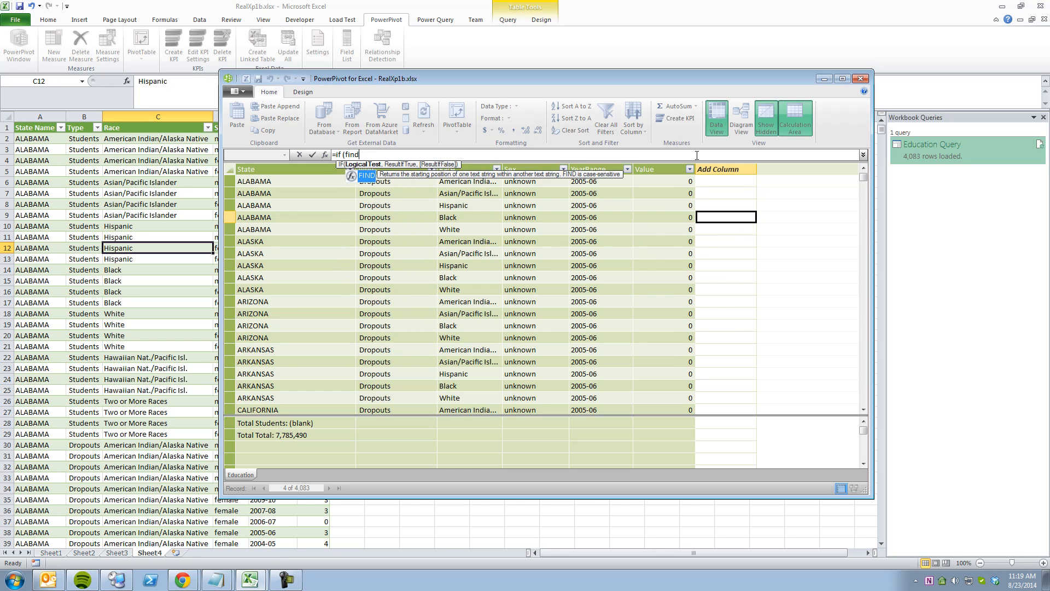
type("(")
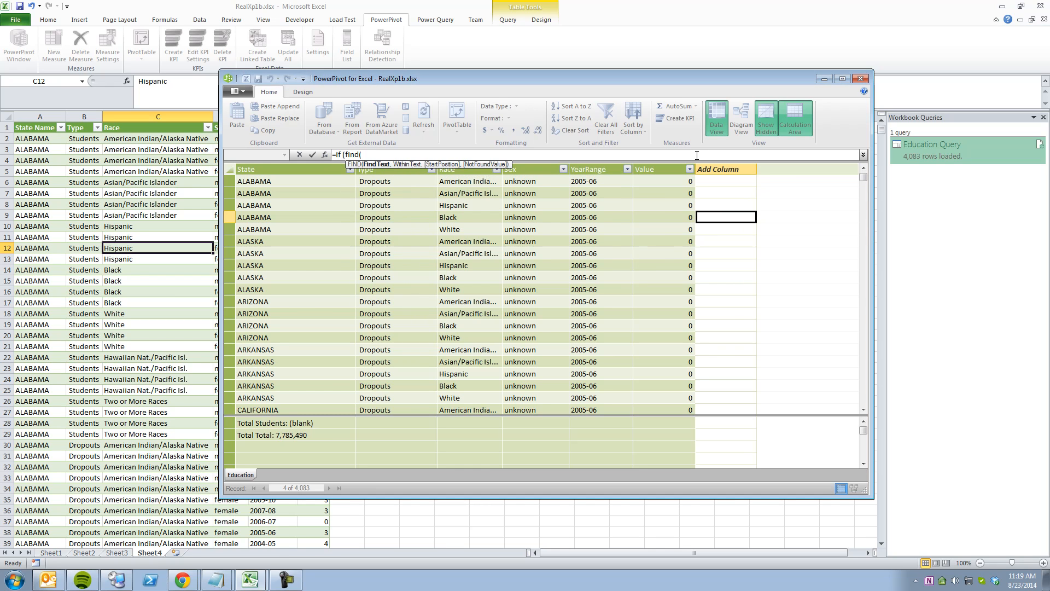
type("\" \",")
left_click(397, 195)
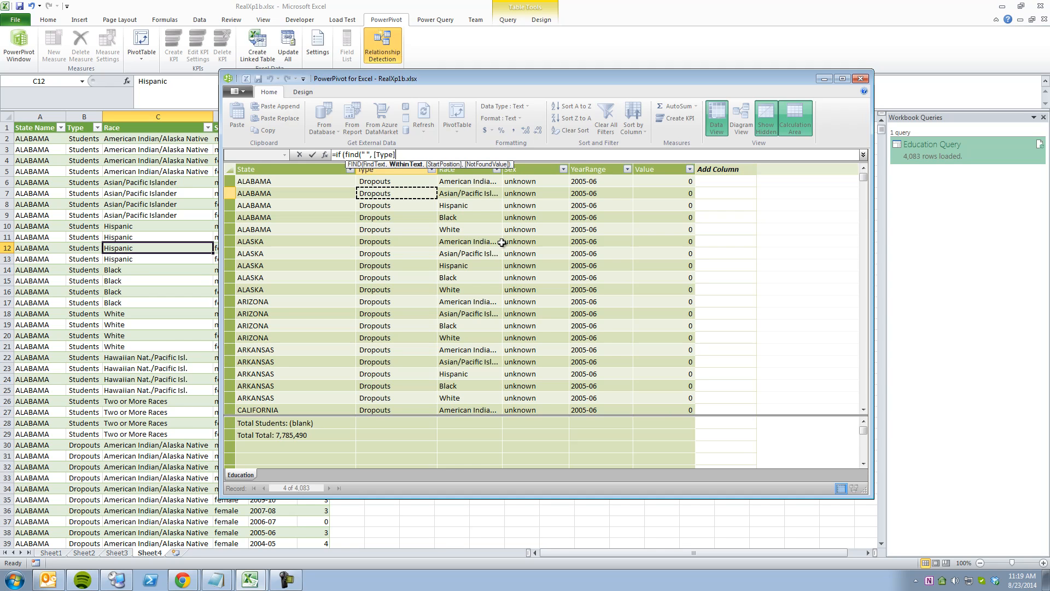
type("))")
key("Return")
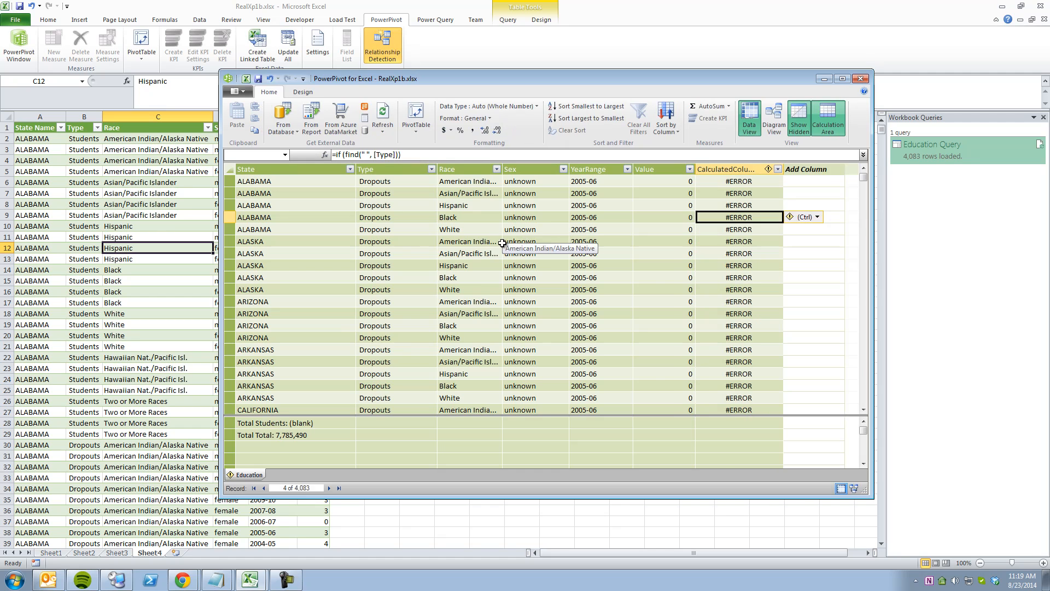
- Strip the IF wrapper from the calculated column so its formula reads =find(" ", [Type])
double_click(339, 154)
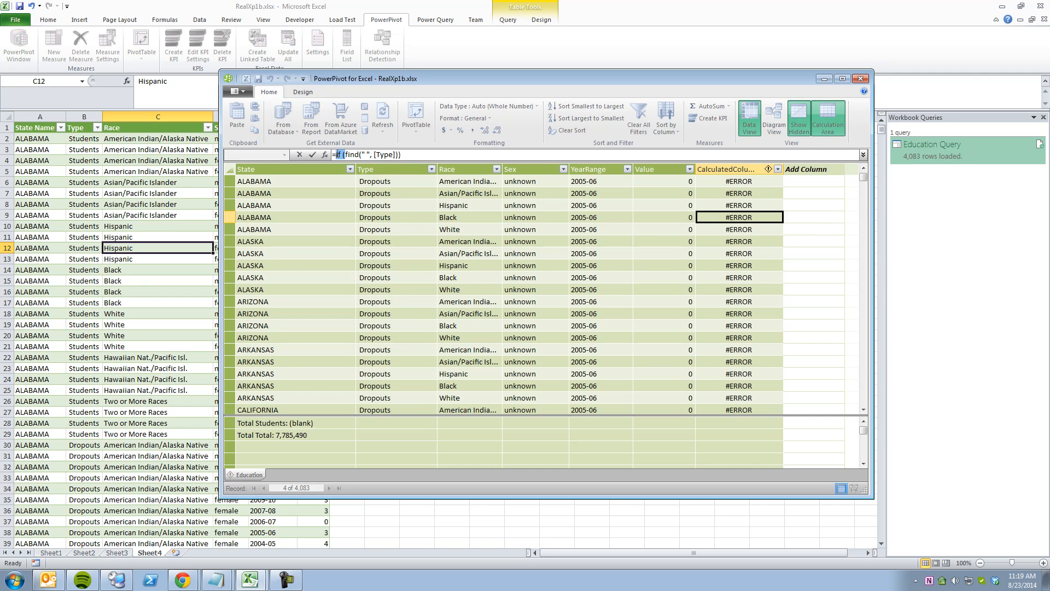
key("Delete")
key("End")
key("BackSpace")
key("Return")
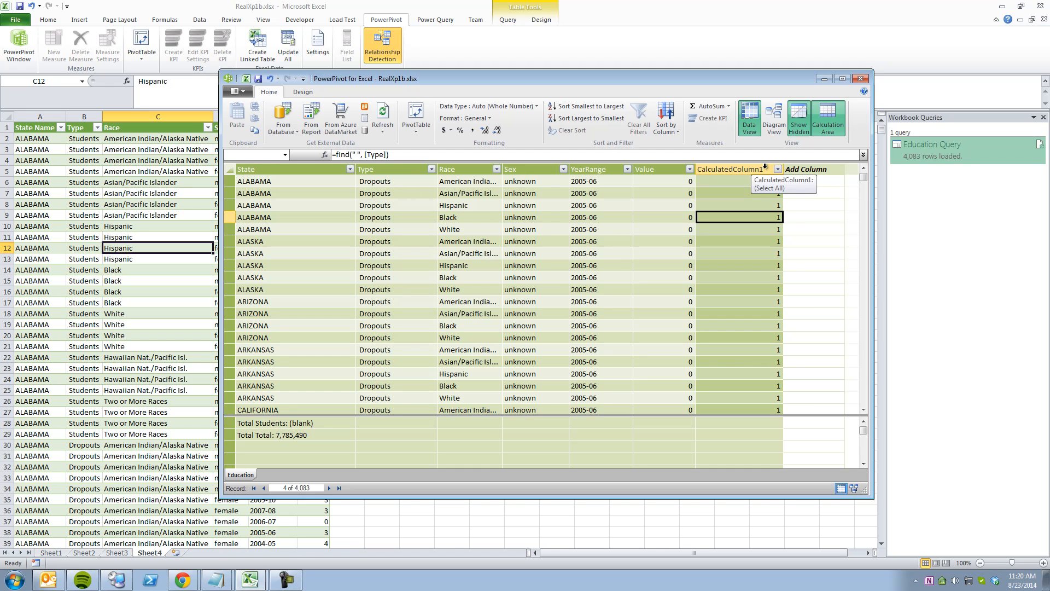
- Close the PowerPivot window, open the Education Query for editing, and enlarge the Query Editor window
left_click(857, 78)
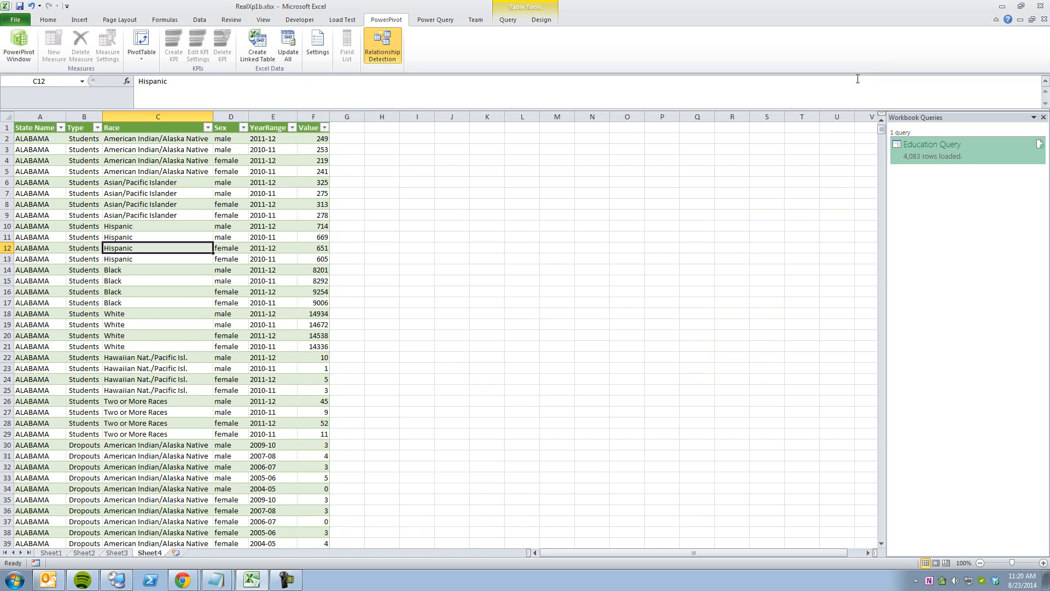
right_click(928, 151)
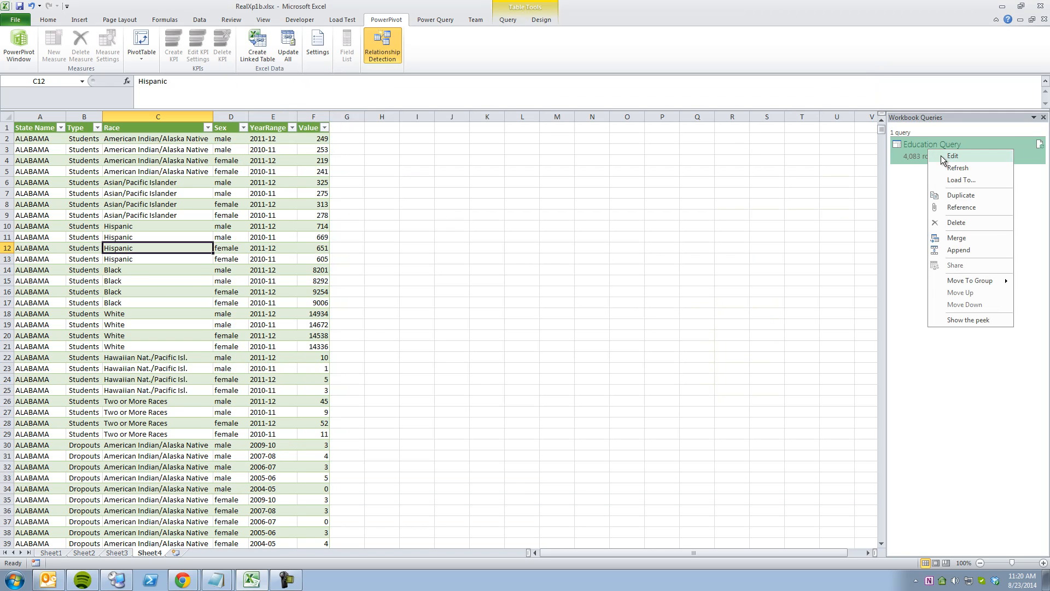
left_click(936, 155)
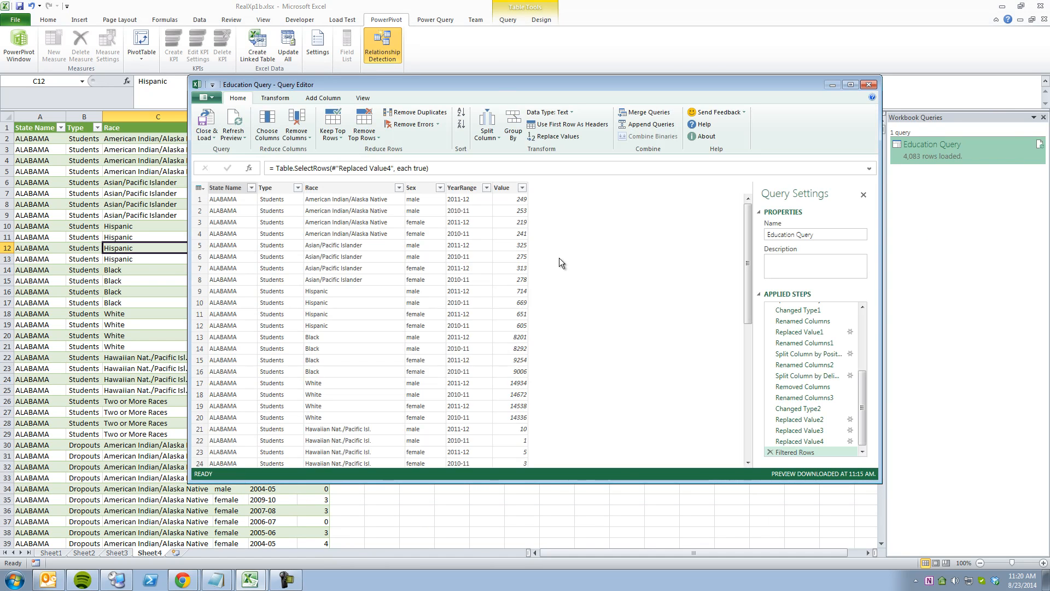
left_click(271, 257)
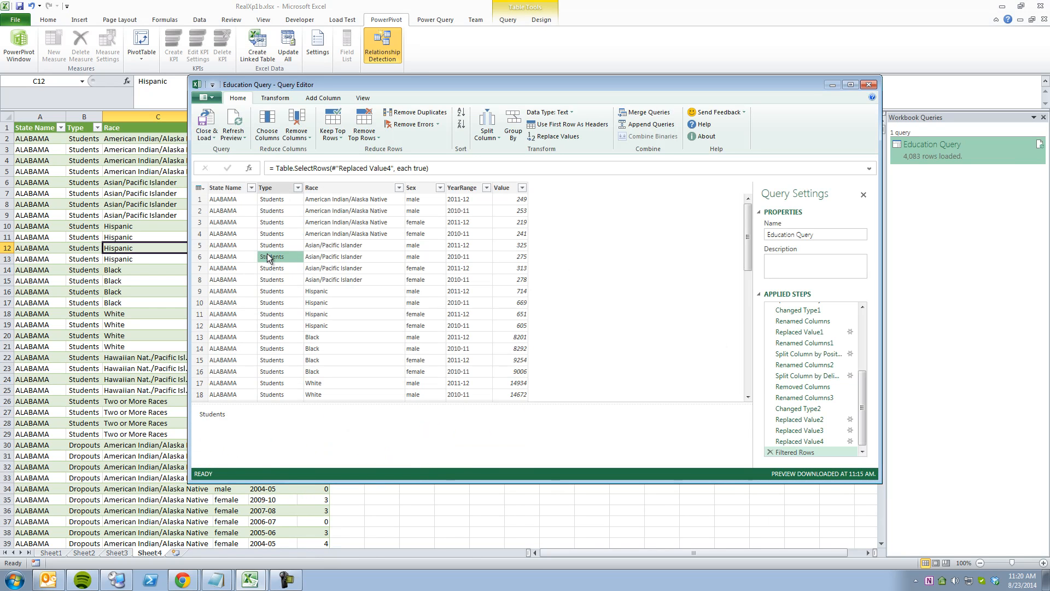
left_click_drag(862, 421, 886, 503)
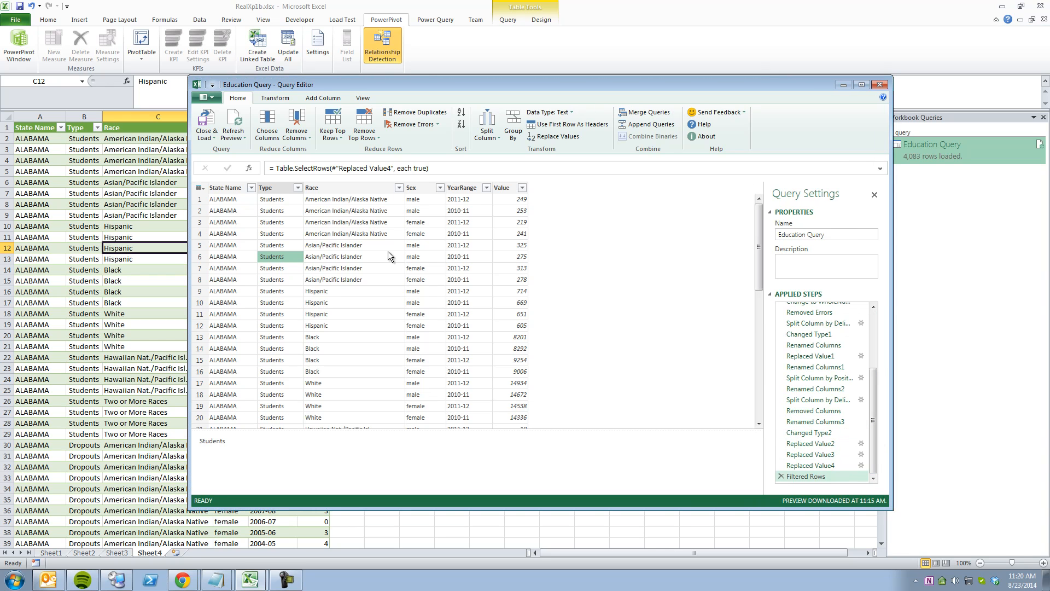
- Replace every space in the query's Type column with nothing, without matching entire cell contents
left_click(277, 246)
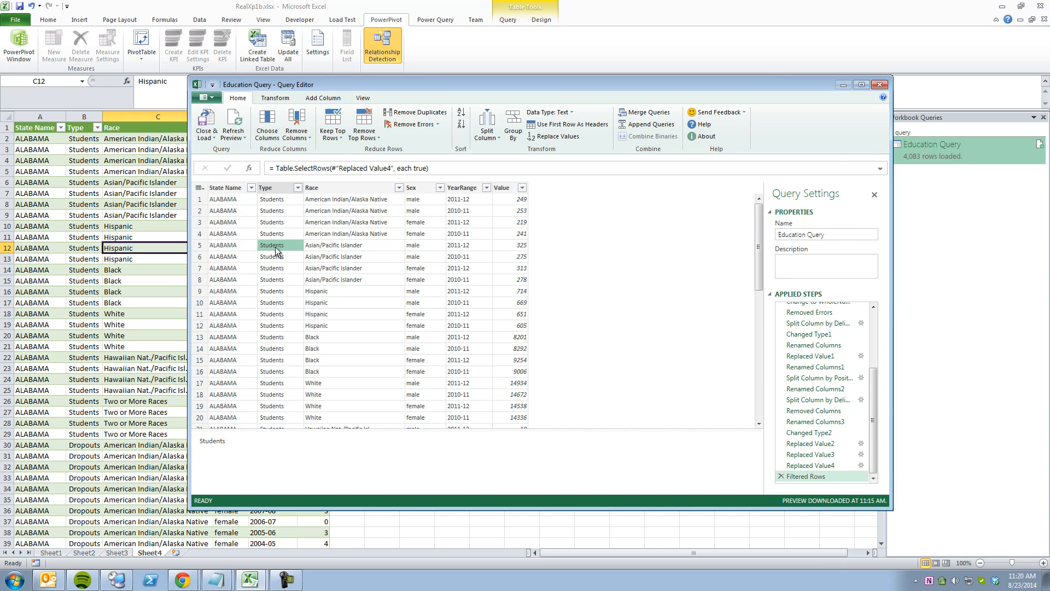
left_click(275, 98)
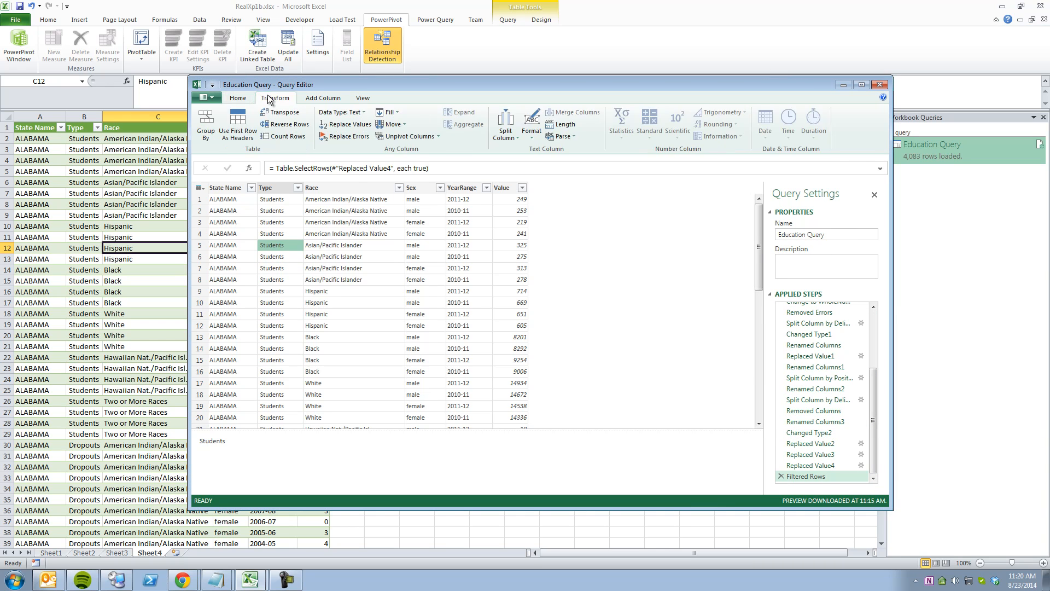
left_click(345, 124)
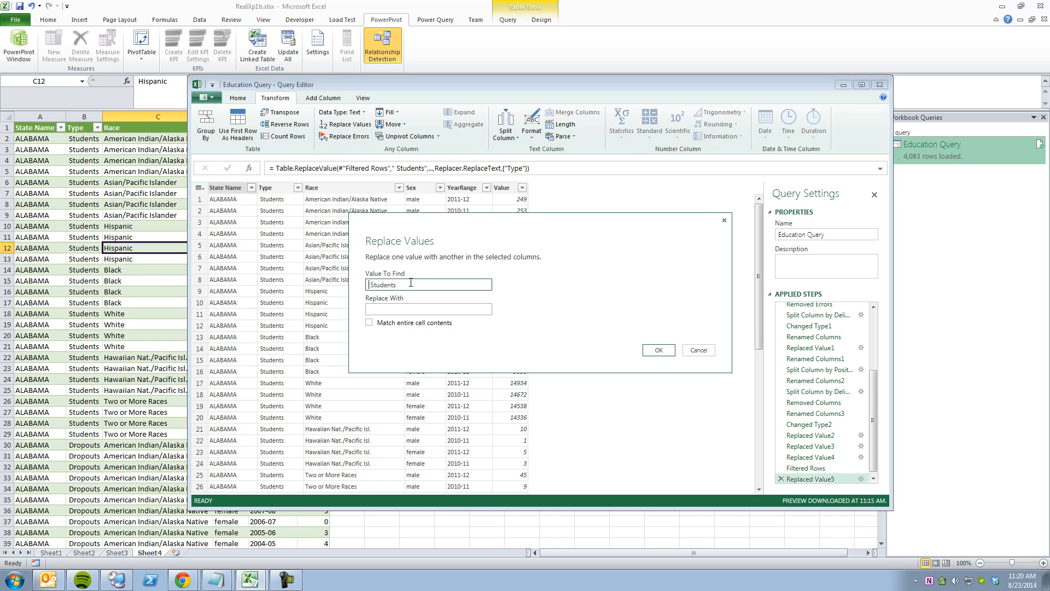
left_click_drag(368, 284, 397, 284)
key("BackSpace")
key("Tab")
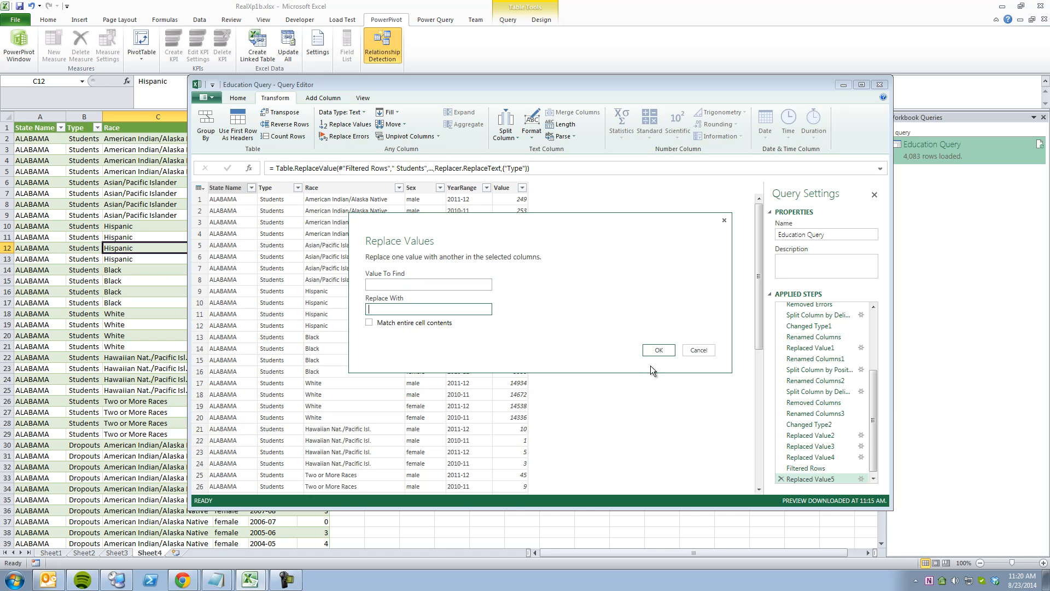
left_click(659, 350)
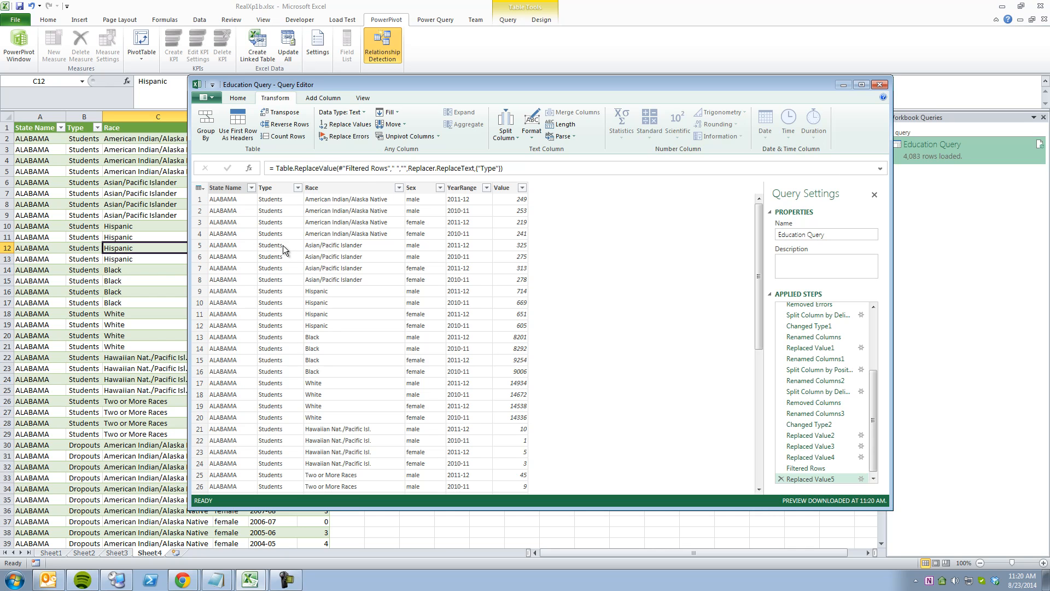
- Close the Query Editor and load the edited Education Query to the worksheet
left_click(238, 98)
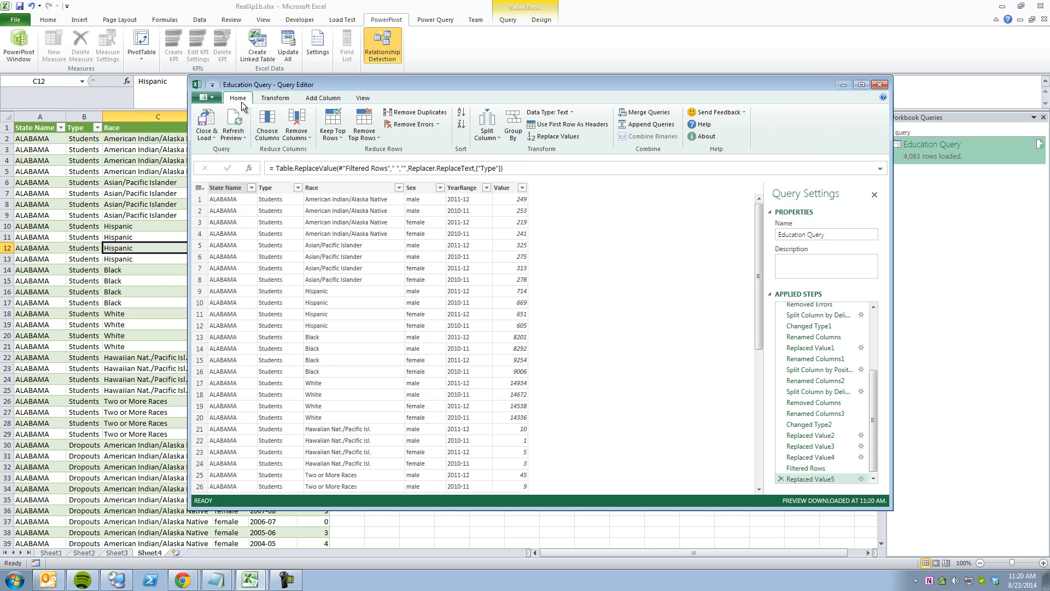
left_click(205, 137)
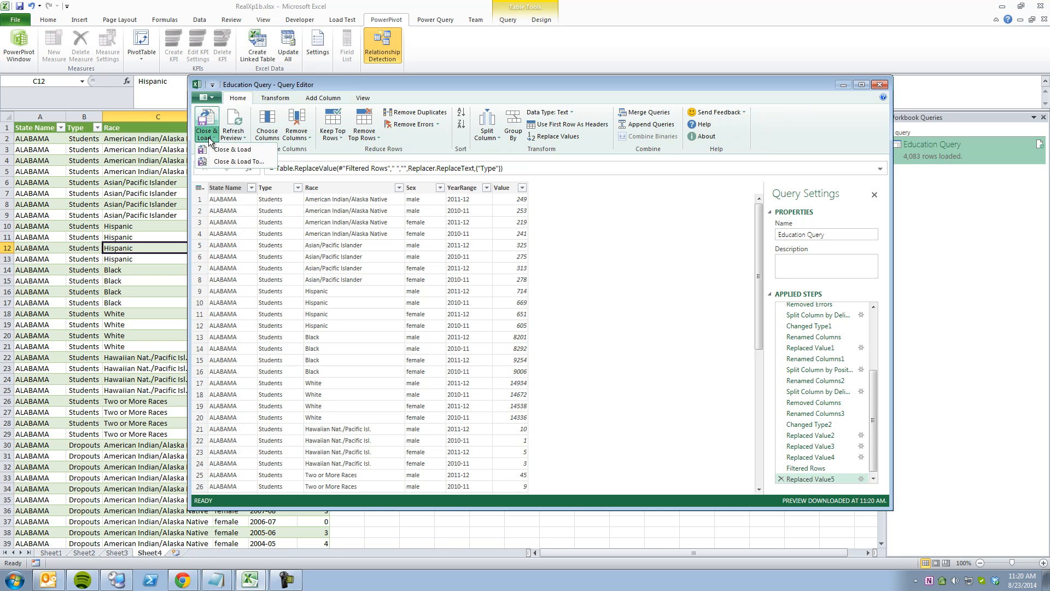
left_click(226, 161)
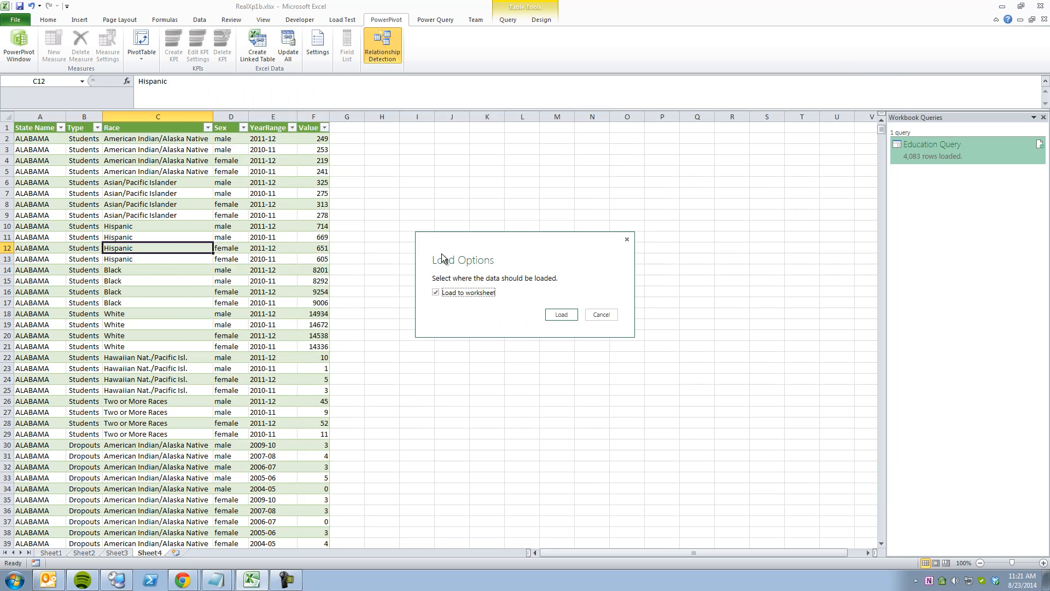
left_click(566, 316)
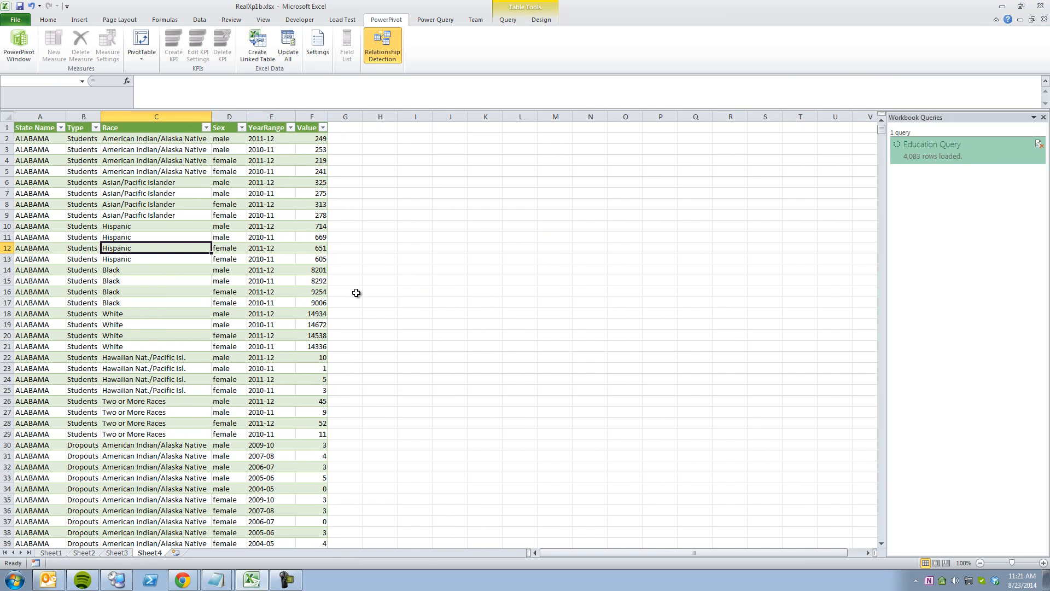
- Examine the text of the Students values in the worksheet's Type column for leading or trailing spaces
left_click(96, 160)
double_click(140, 82)
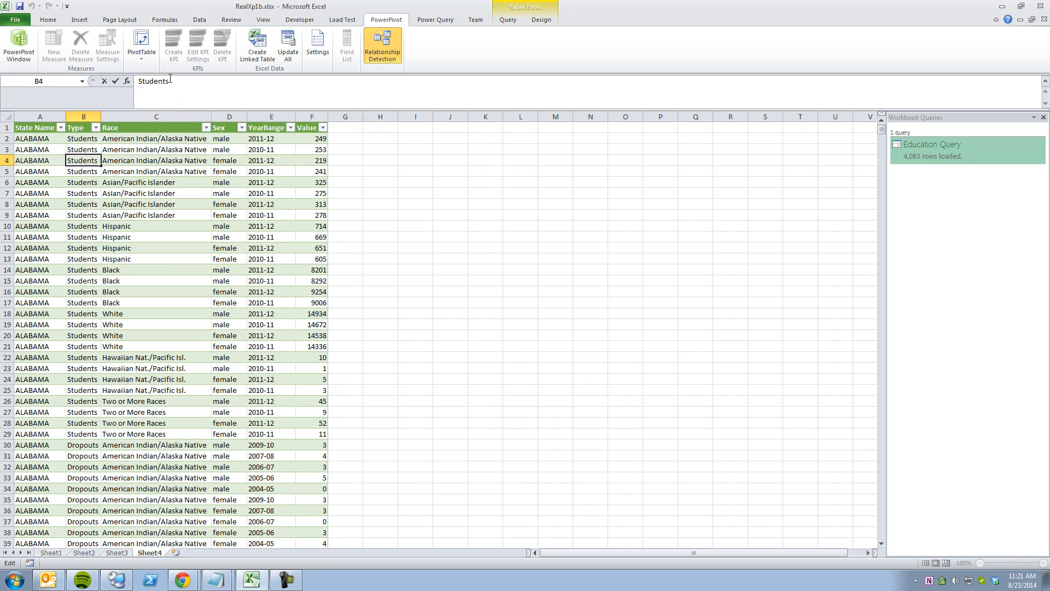
left_click(86, 186)
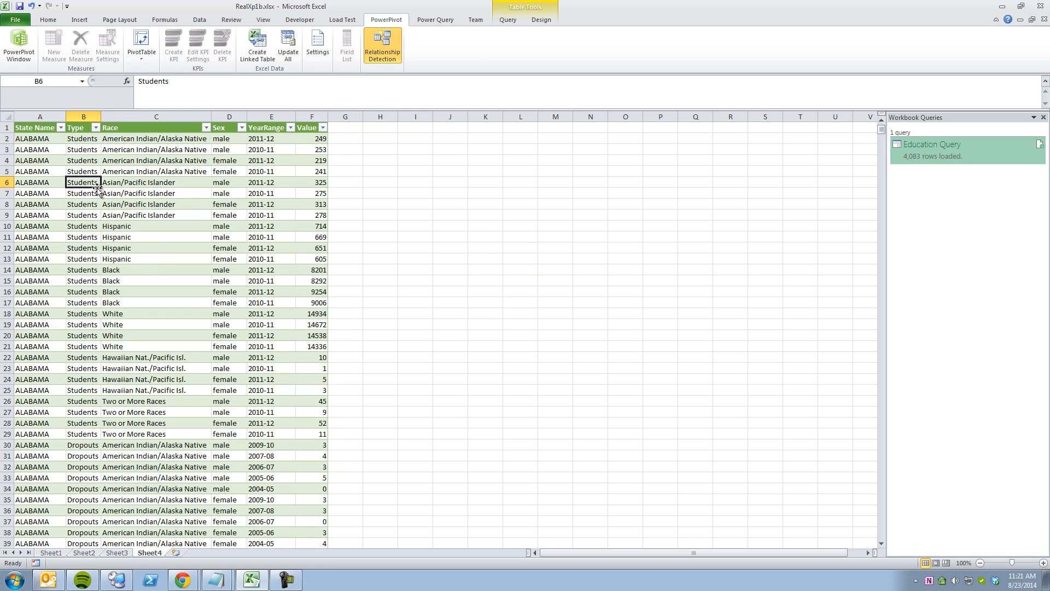
- Open the PowerPivot window and try to refresh all data in the model
left_click(447, 22)
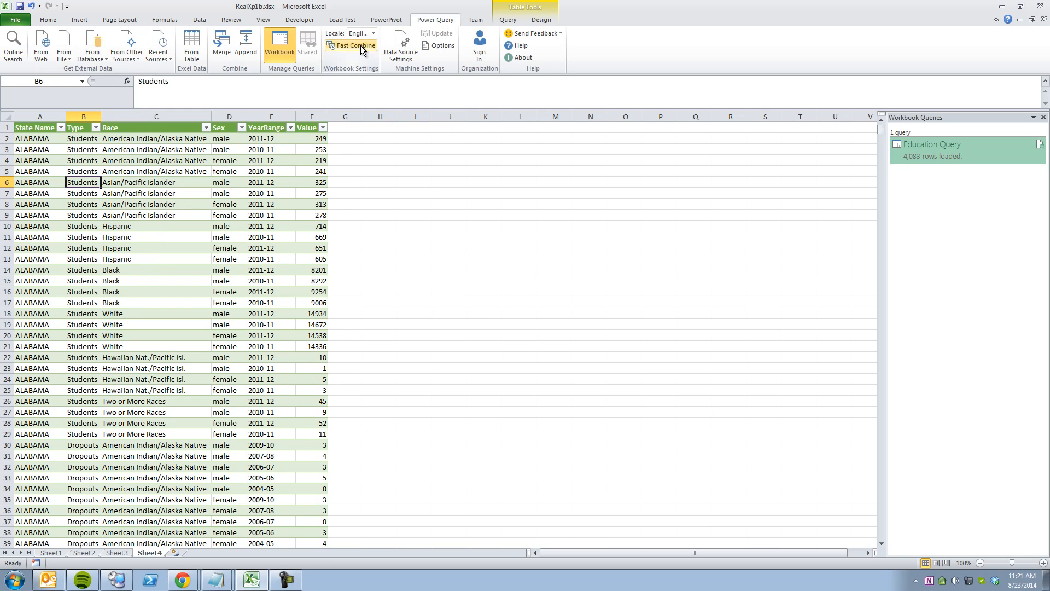
left_click(393, 21)
left_click(18, 47)
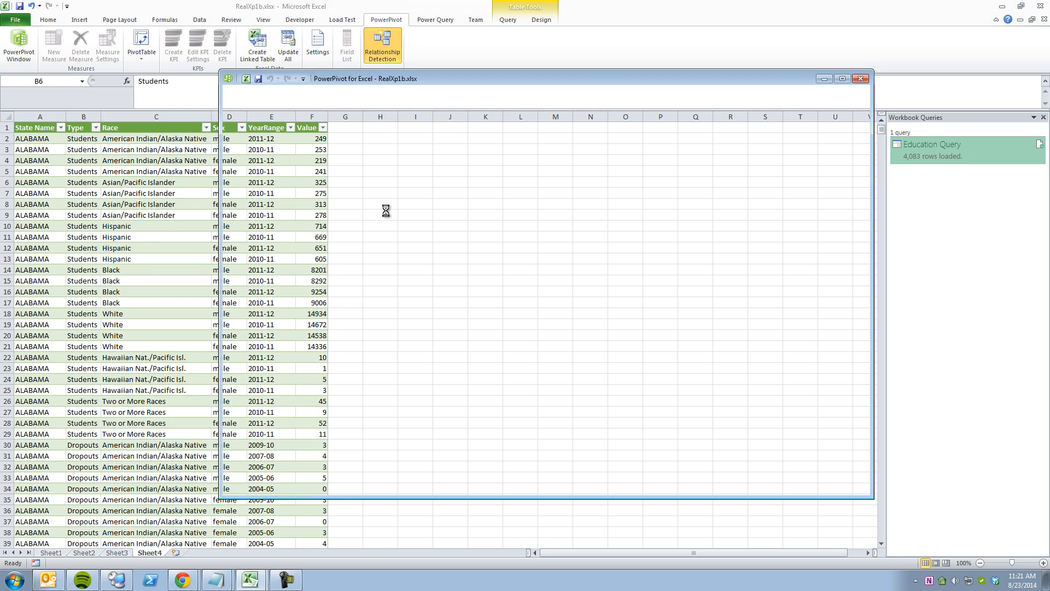
left_click(419, 132)
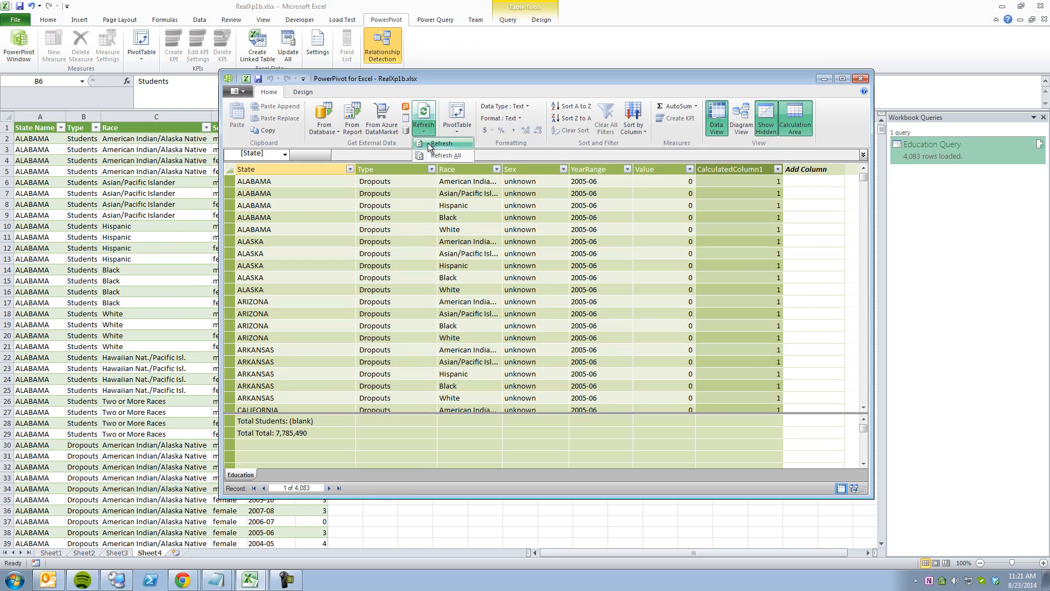
left_click(436, 155)
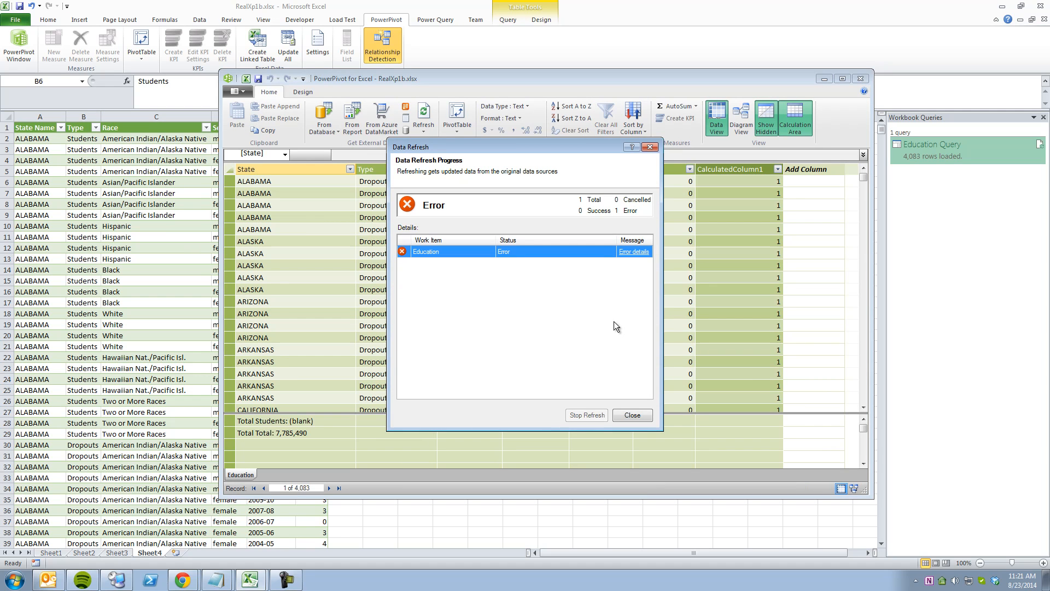
- Read the error details for the Education table's data refresh and close the refresh dialogs
left_click(634, 252)
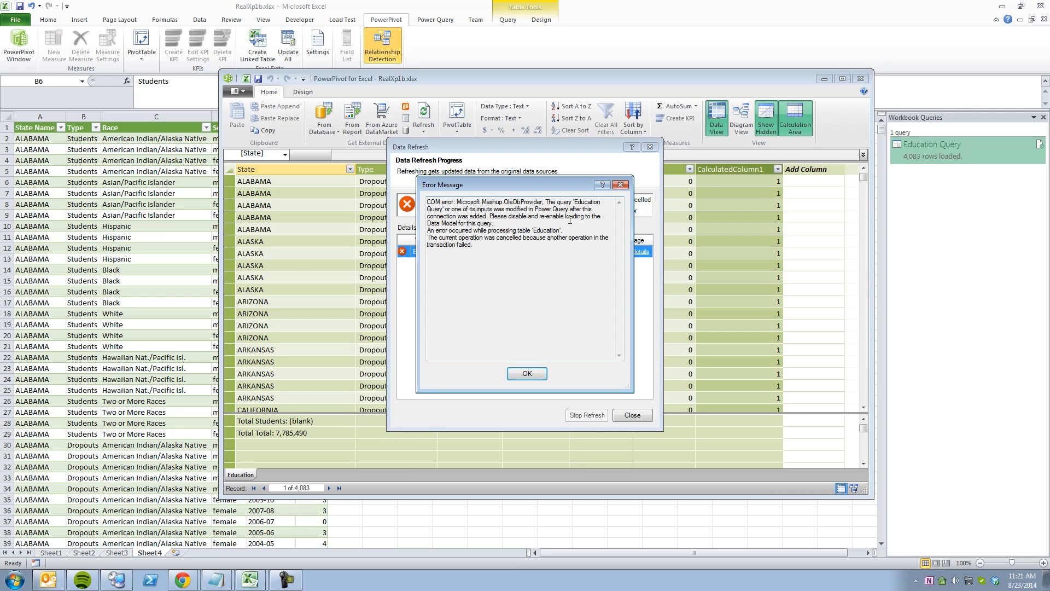
mouse_move(571, 211)
left_mouse_down()
mouse_move(527, 204)
mouse_move(571, 216)
mouse_move(495, 224)
mouse_move(583, 216)
left_mouse_up()
left_click_drag(471, 245, 387, 198)
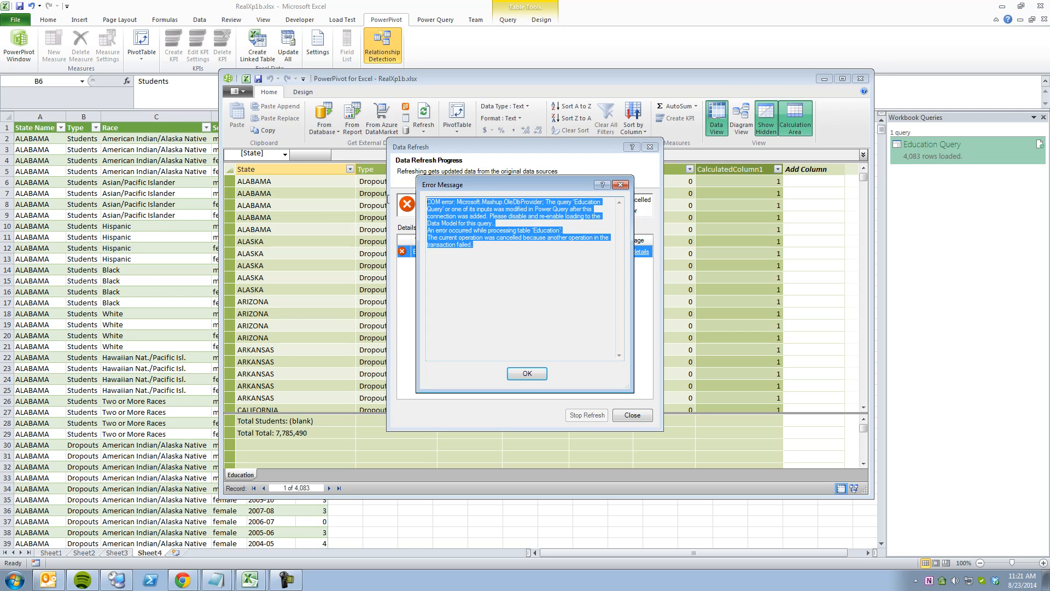
left_click(531, 370)
left_click(629, 415)
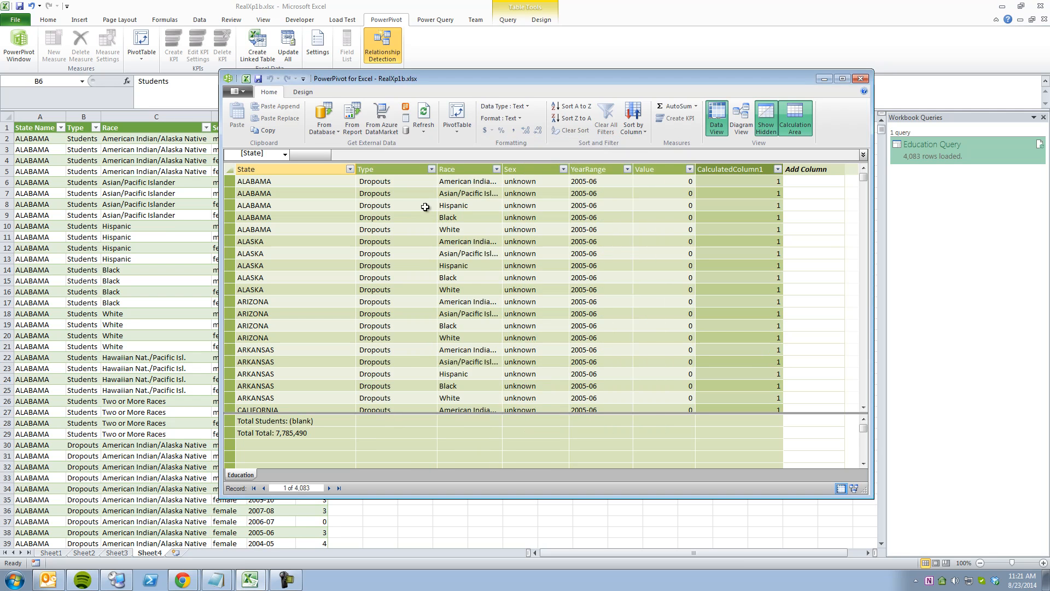
- Examine the connection string of the existing PowerPivot data connection Power Query - Education Query, leaving it without saving
left_click(455, 129)
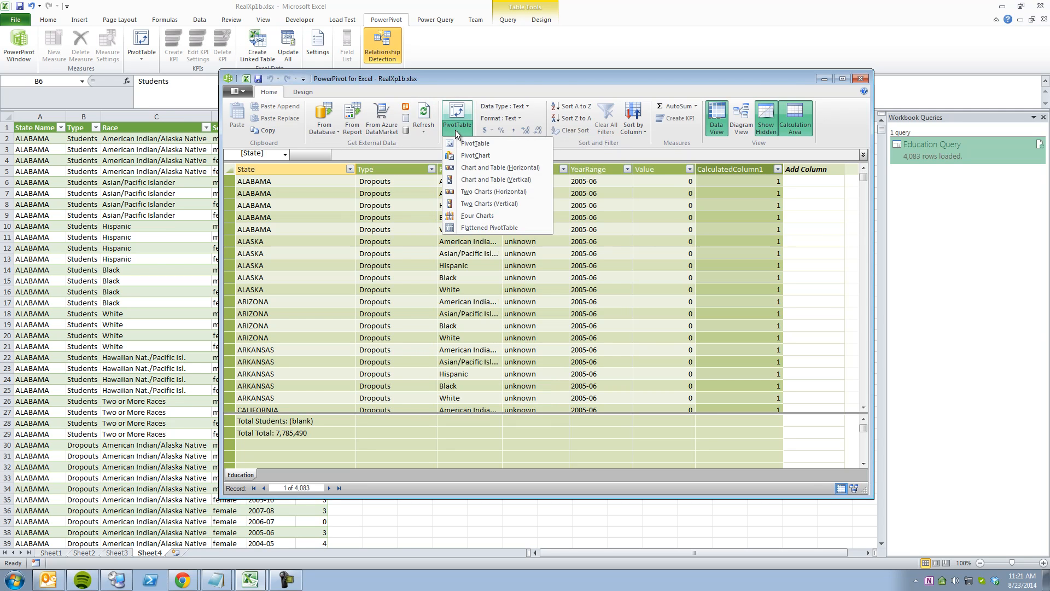
left_click(303, 92)
left_click(377, 123)
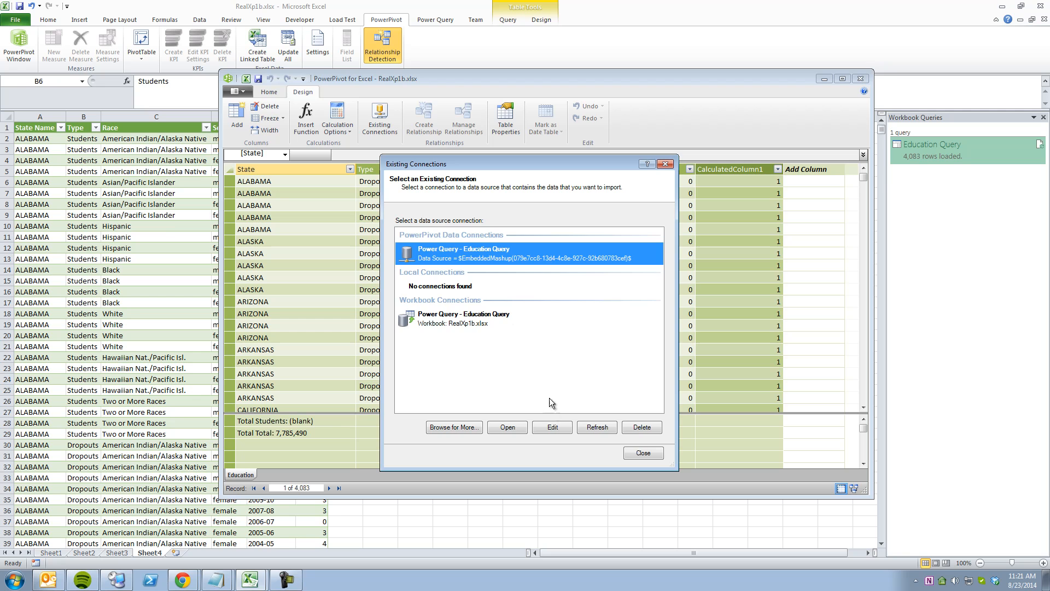
left_click(552, 426)
left_click(548, 279)
left_click_drag(549, 265, 649, 343)
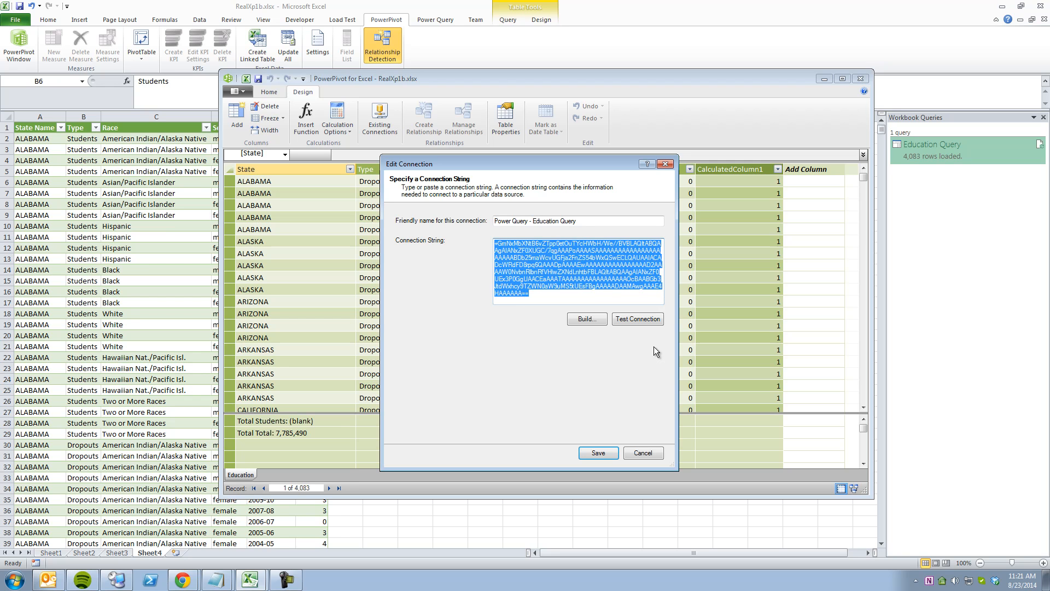
left_click(605, 272)
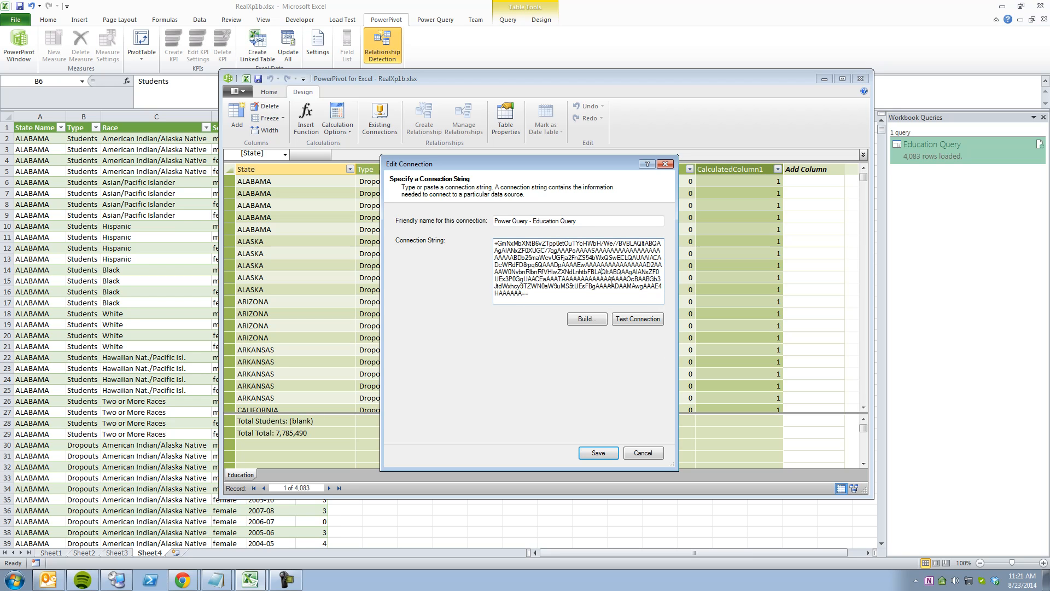
left_click_drag(565, 279, 527, 218)
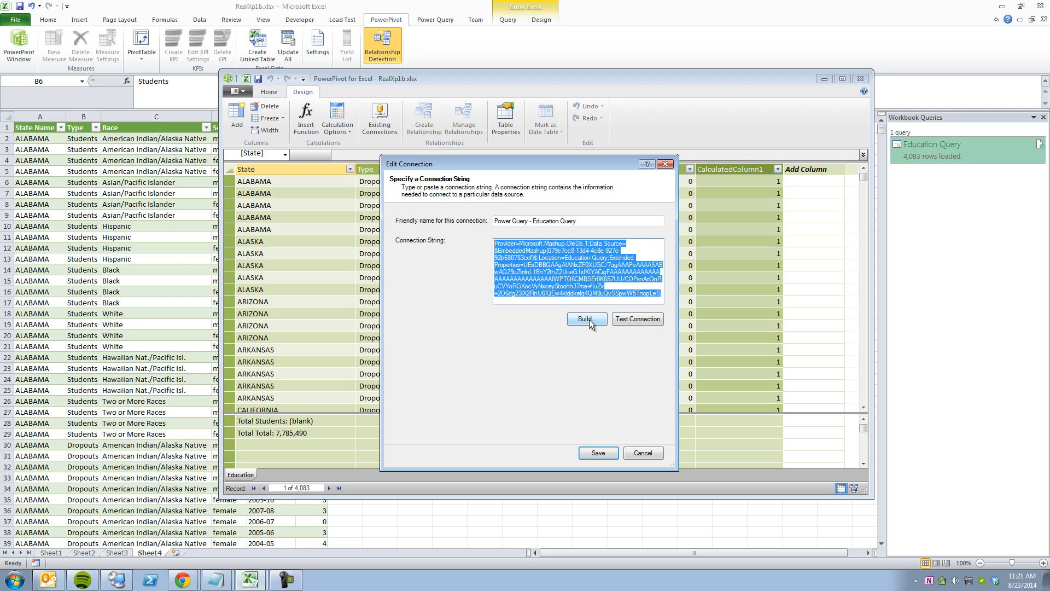
left_click(648, 451)
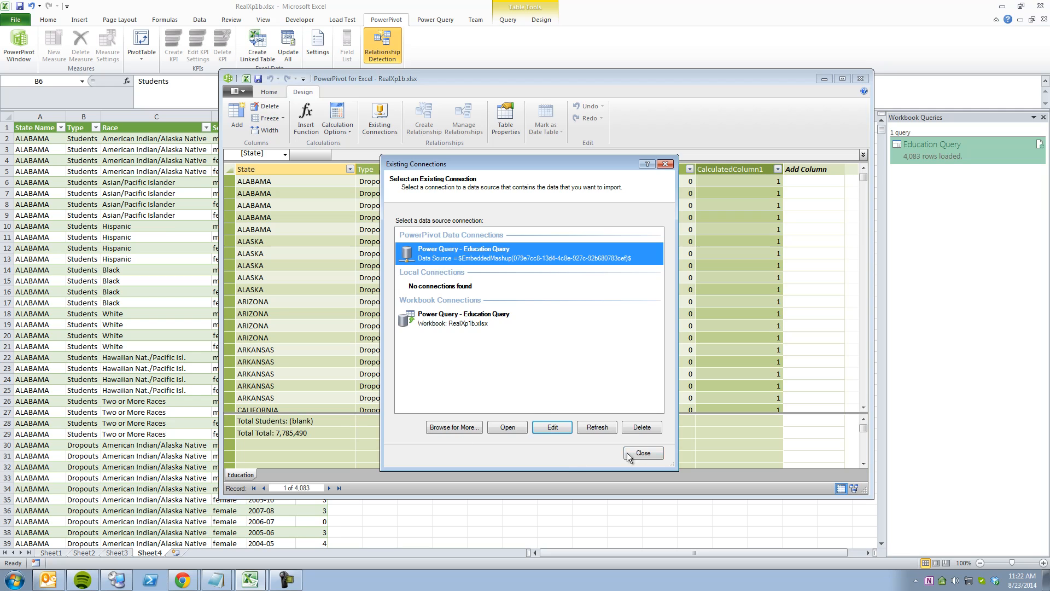
- Leave the existing connections and delete the Education table from the PowerPivot model
left_click(643, 453)
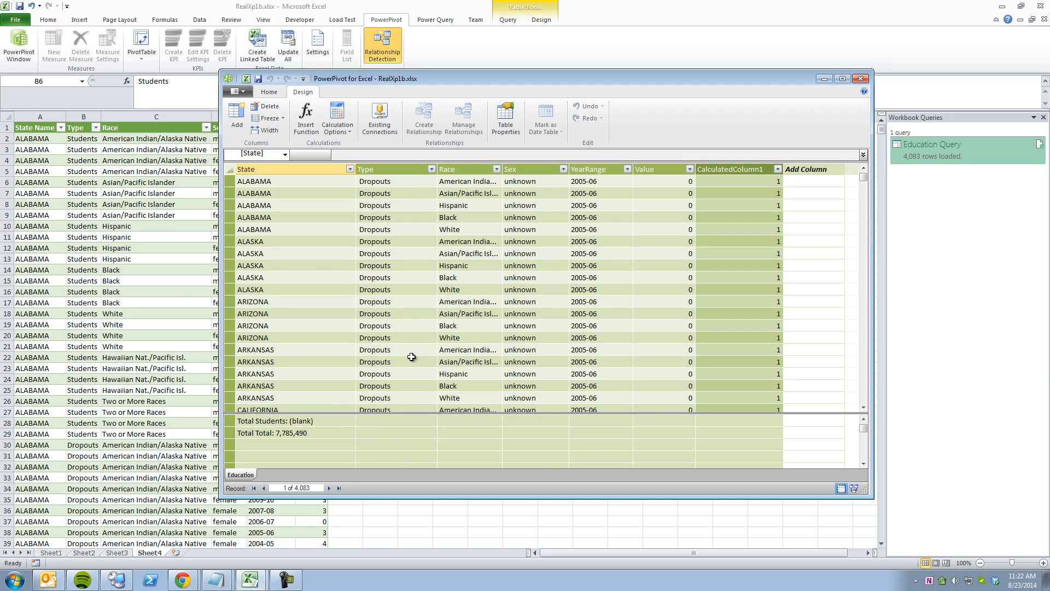
right_click(253, 475)
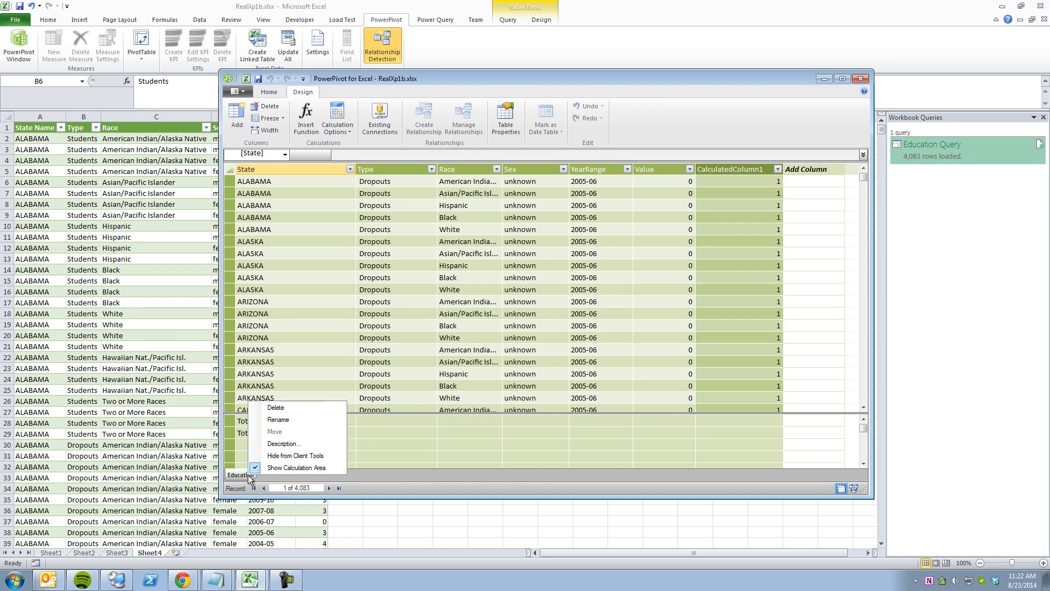
left_click(281, 406)
left_click(530, 304)
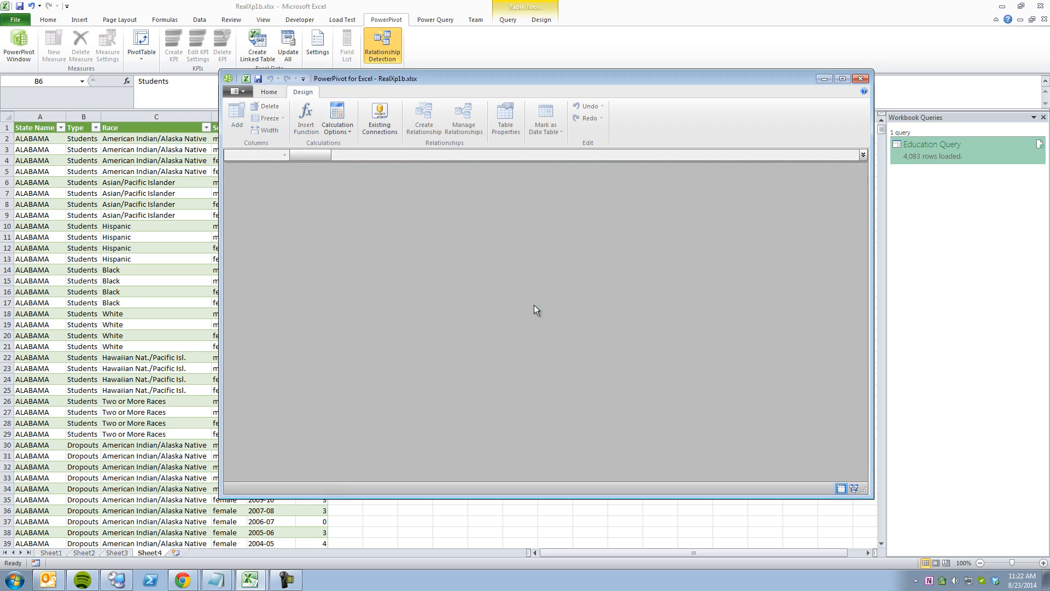
- Permanently delete the PowerPivot data connection Power Query - Education Query from the model's existing connections
left_click(380, 117)
left_click(640, 427)
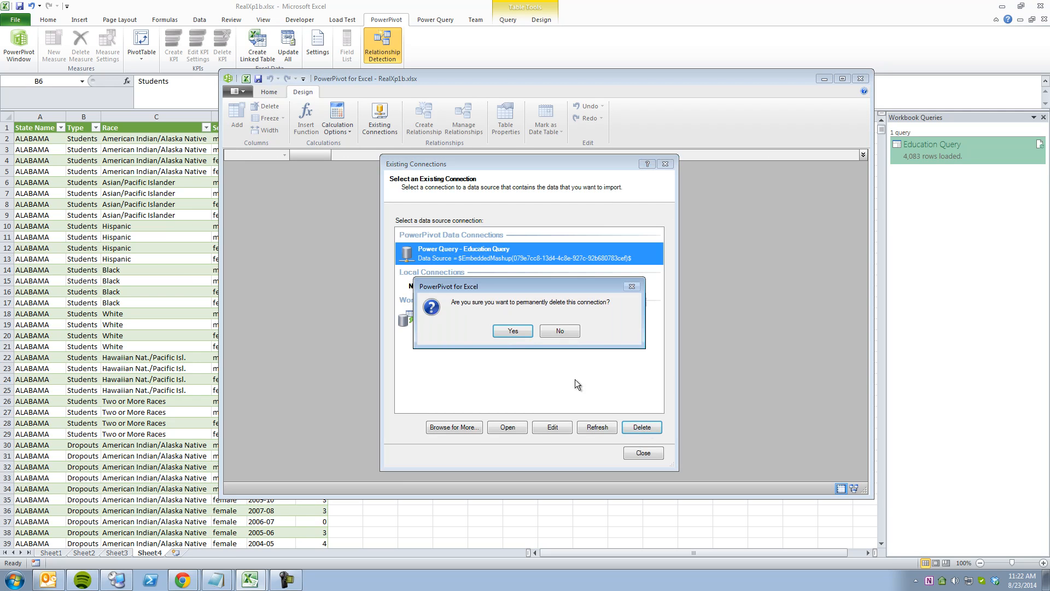
left_click(522, 329)
- Import the Education Query table through the workbook connection Power Query - Education Query, selecting from the list of tables and views
double_click(481, 311)
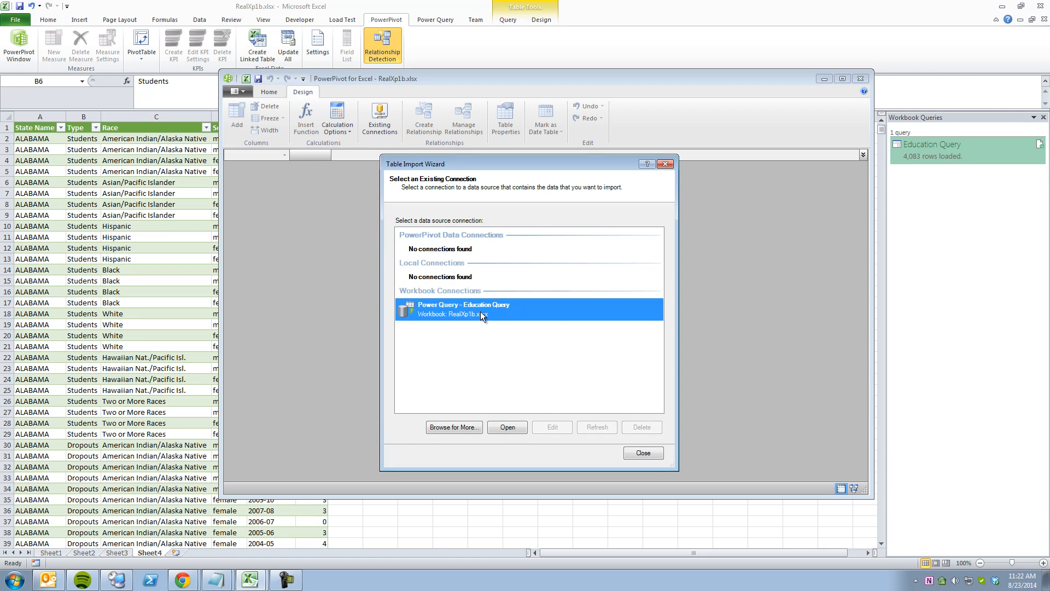
left_click(570, 454)
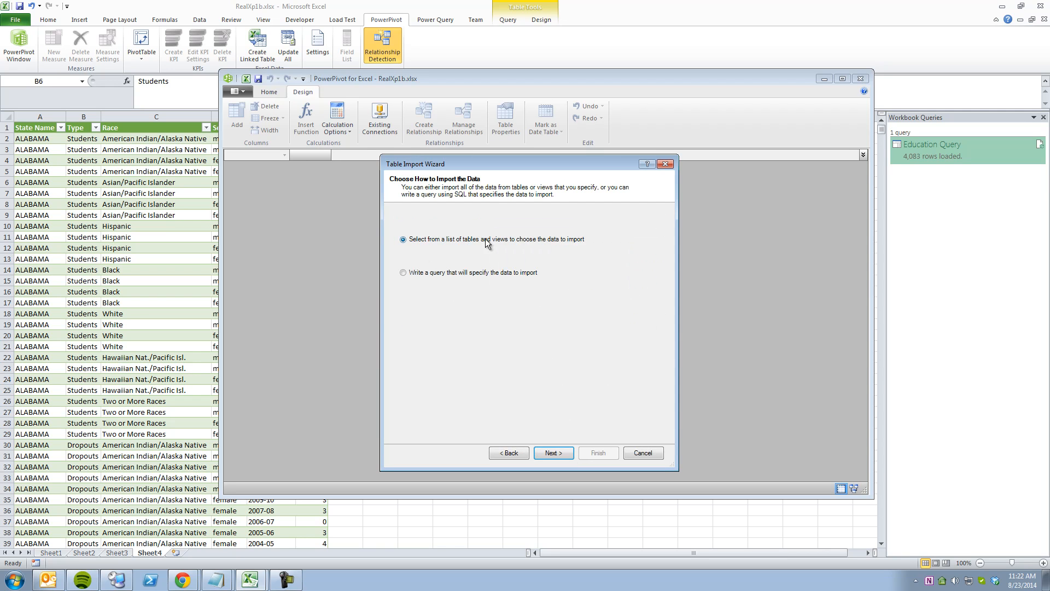
left_click(571, 453)
left_click(597, 454)
left_click(637, 451)
- Rename the imported Education Query table as Education
right_click(263, 475)
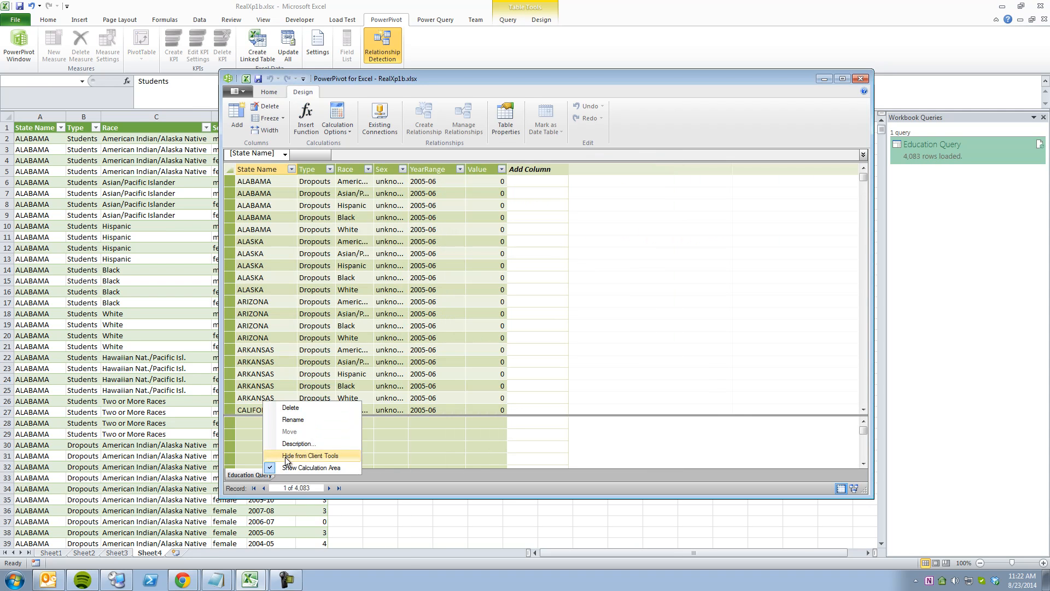
left_click(298, 422)
type("Education")
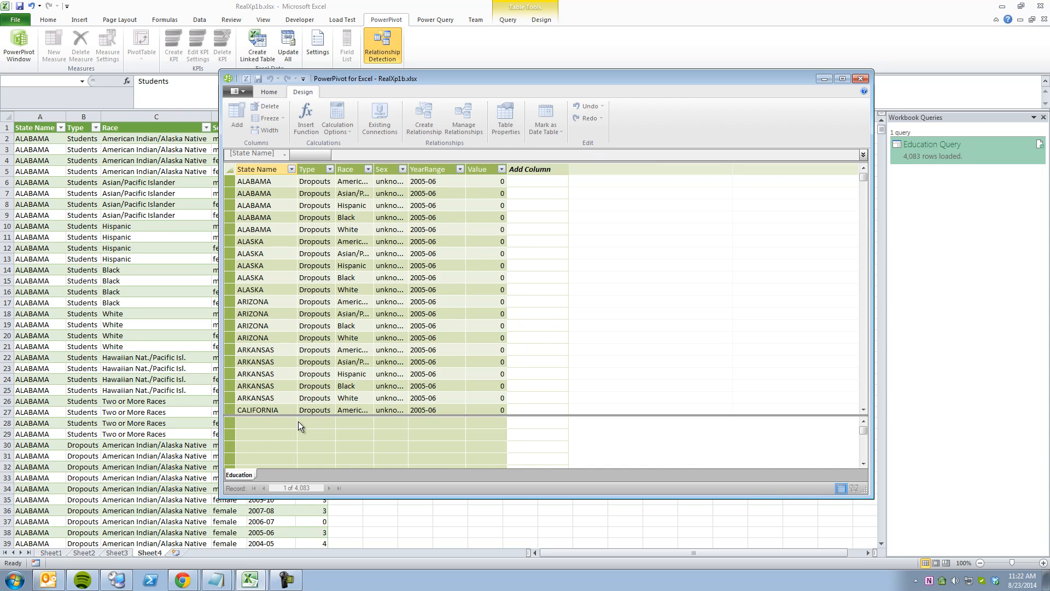
key("Return")
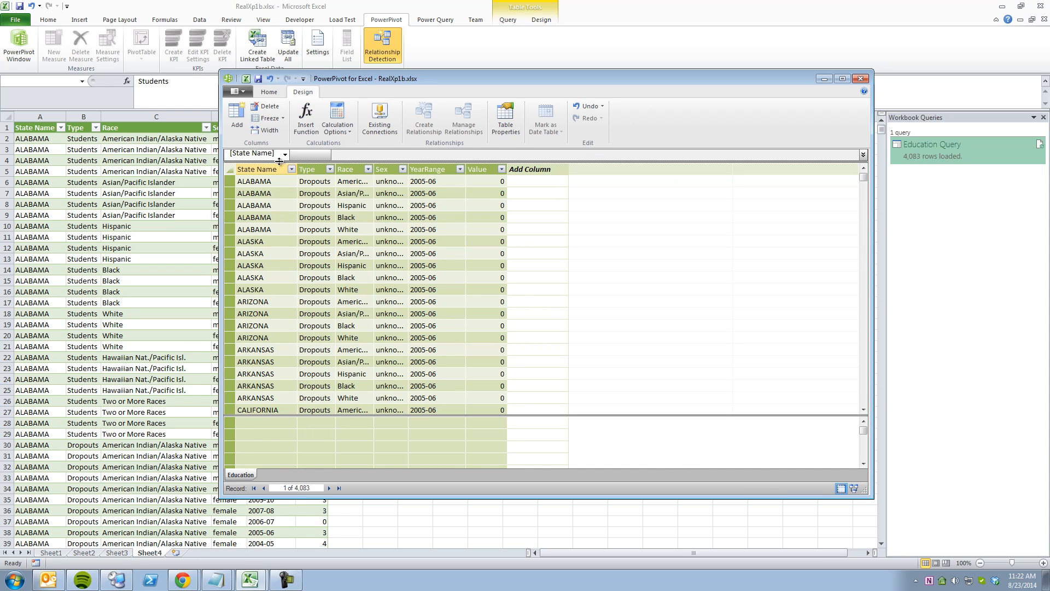
- Rename the State Name column of the Education table as State
right_click(274, 169)
left_click(321, 237)
type("State")
key("Return")
- Add the measure Total Students:=CALCULATE(SUM(Education[Value]), Education[Type] = "Students") in the first calculation area cell under State
left_click(270, 422)
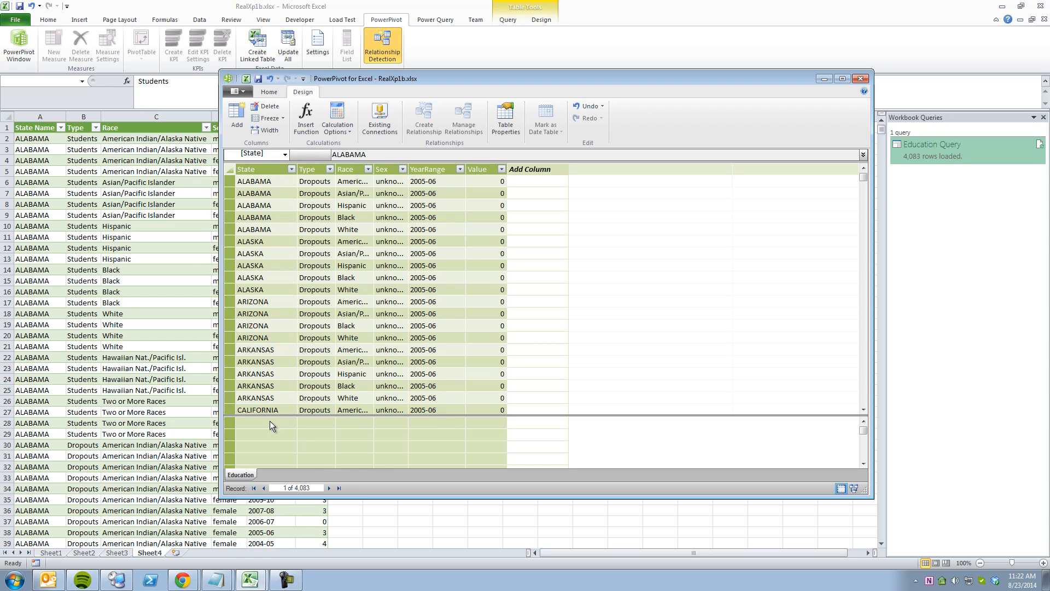
type("=")
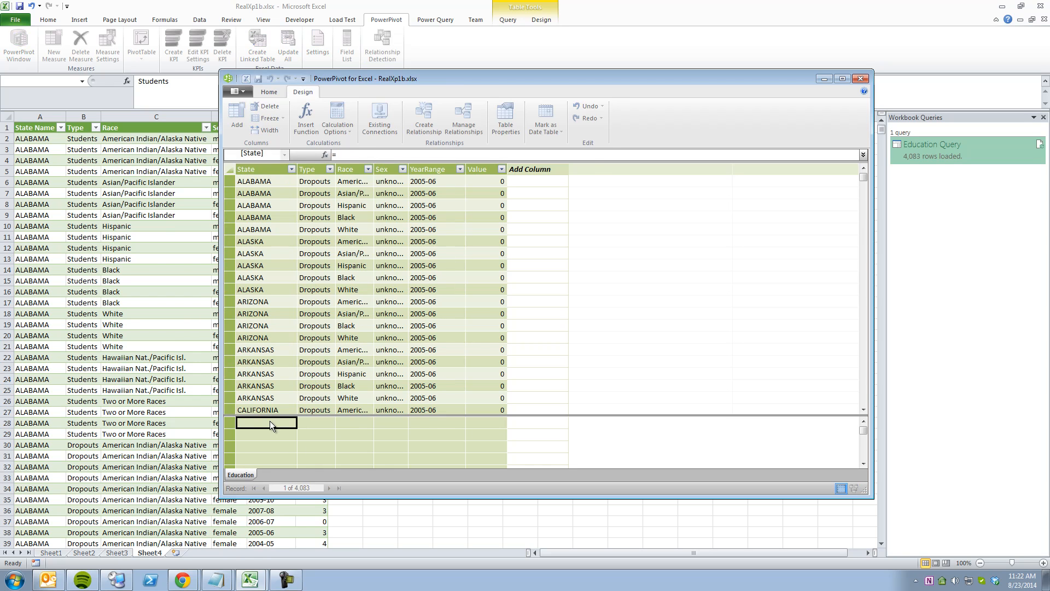
type("CALCULATE(SUM")
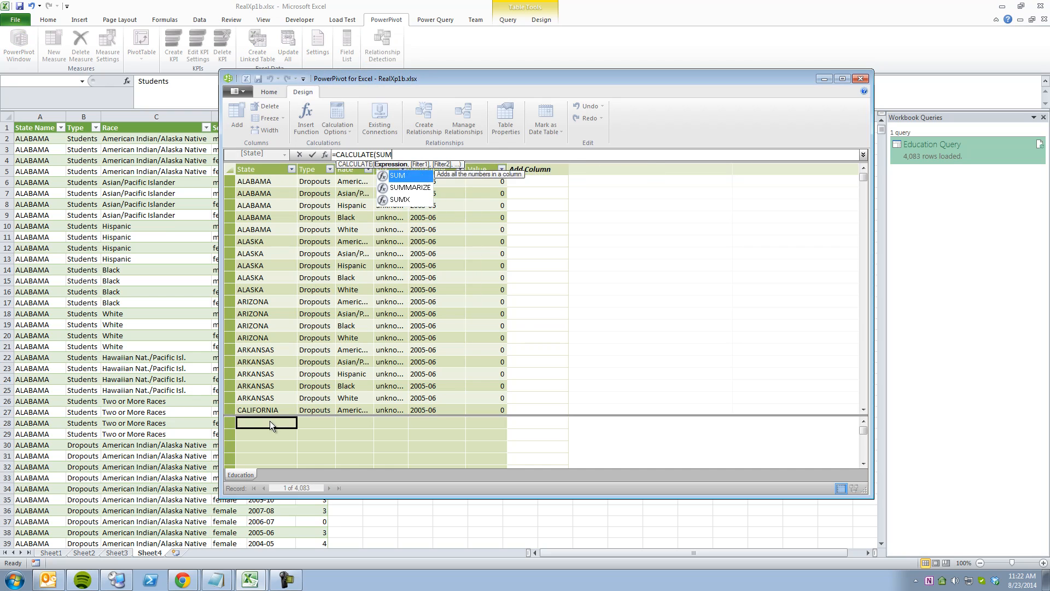
type("(Education[")
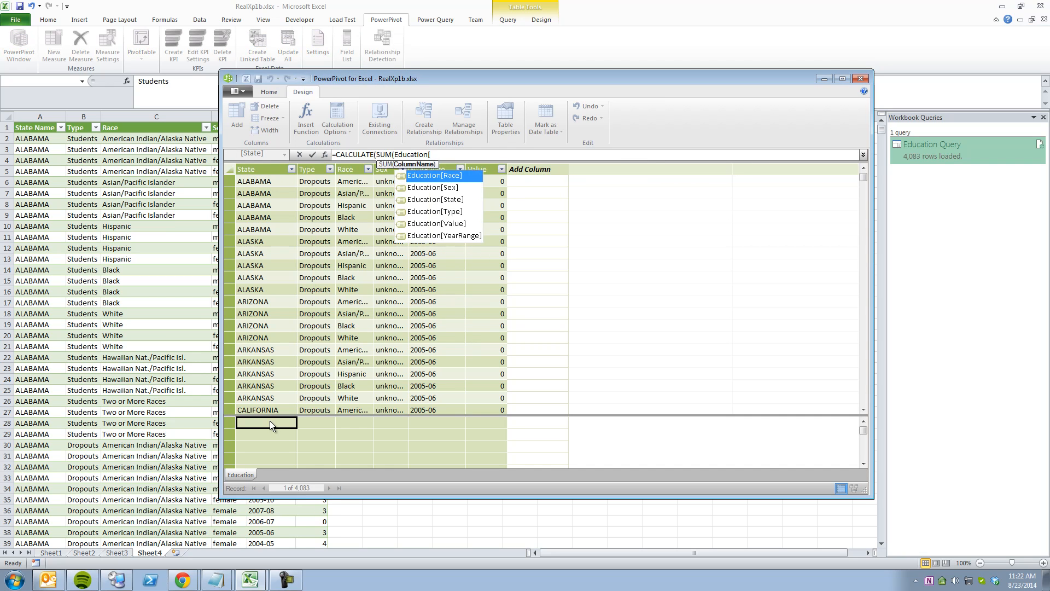
type("Value]), ")
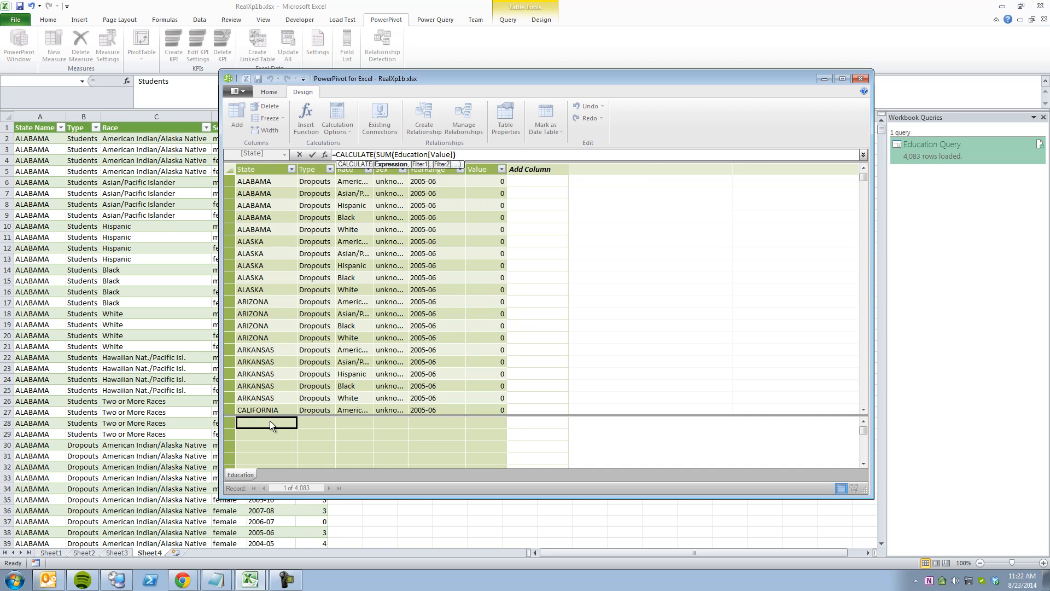
type("Eduction[Ty")
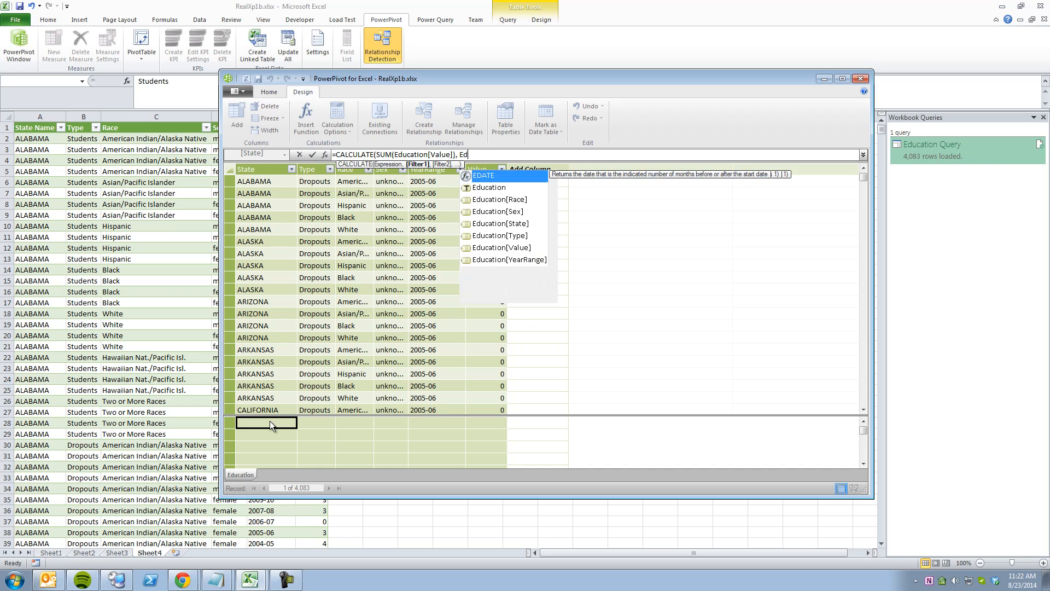
key("BackSpace")
key("BackSpace")
key("BackSpace")
key("BackSpace")
key("BackSpace")
key("BackSpace")
key("BackSpace")
key("BackSpace")
key("BackSpace")
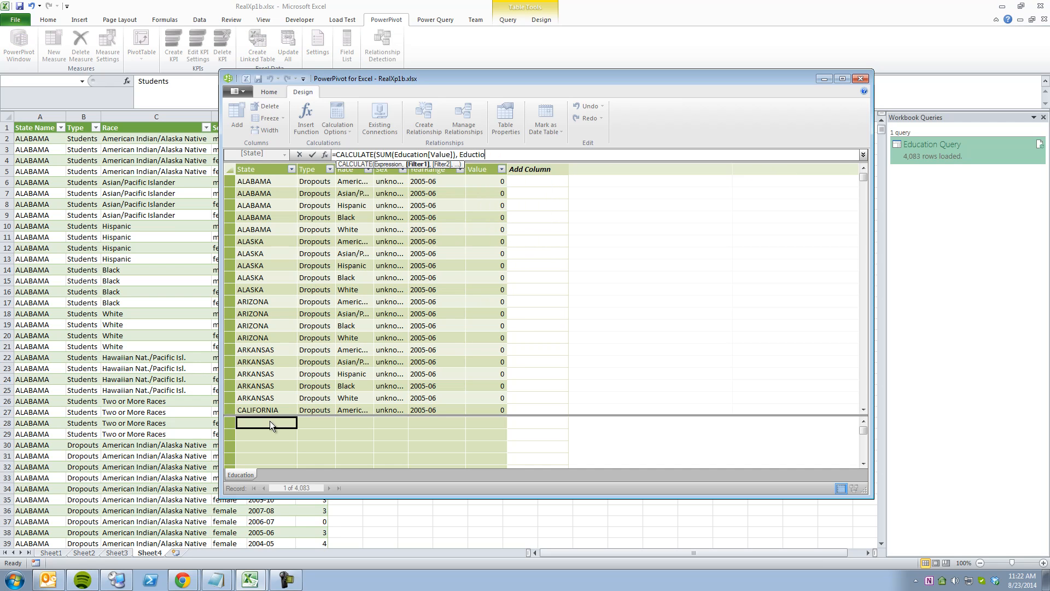
key("BackSpace")
key("BackSpace")
key("BackSpace")
key("BackSpace")
type(", Edu")
key("Down")
key("Down")
key("Down")
key("Down")
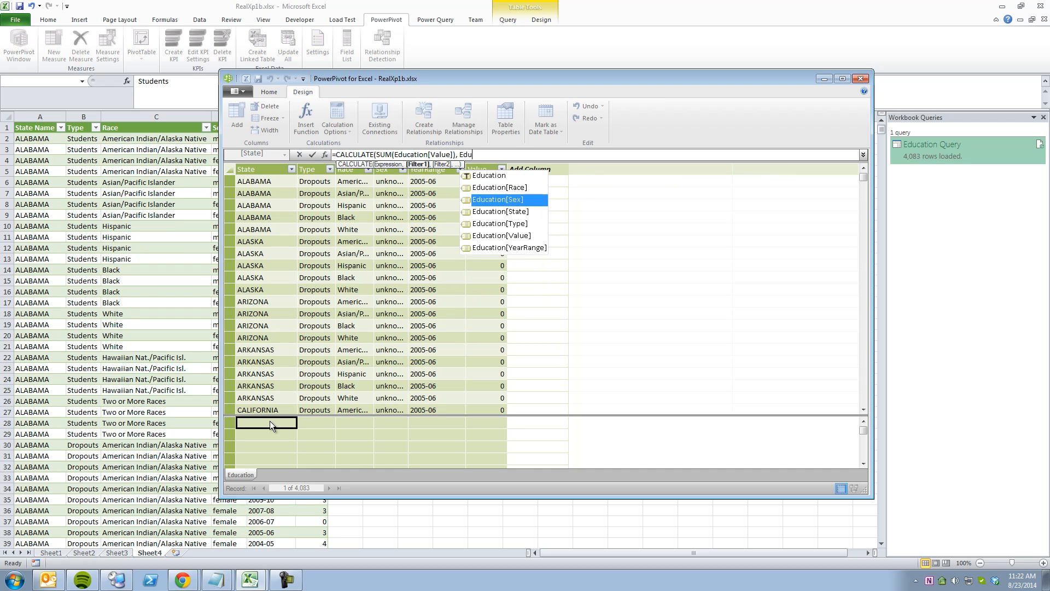
key("Tab")
type("= \"")
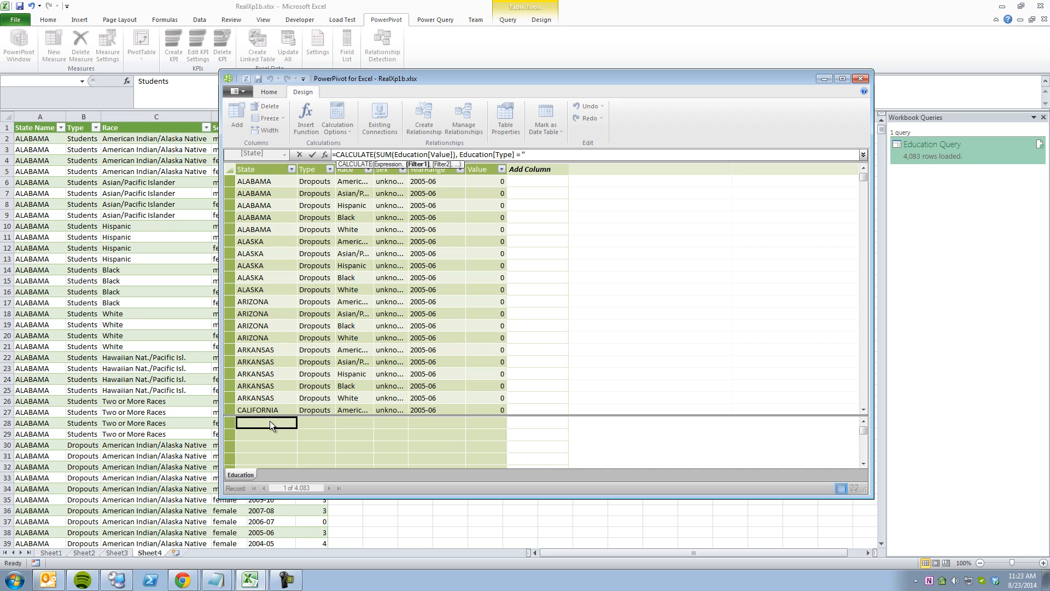
key("Home")
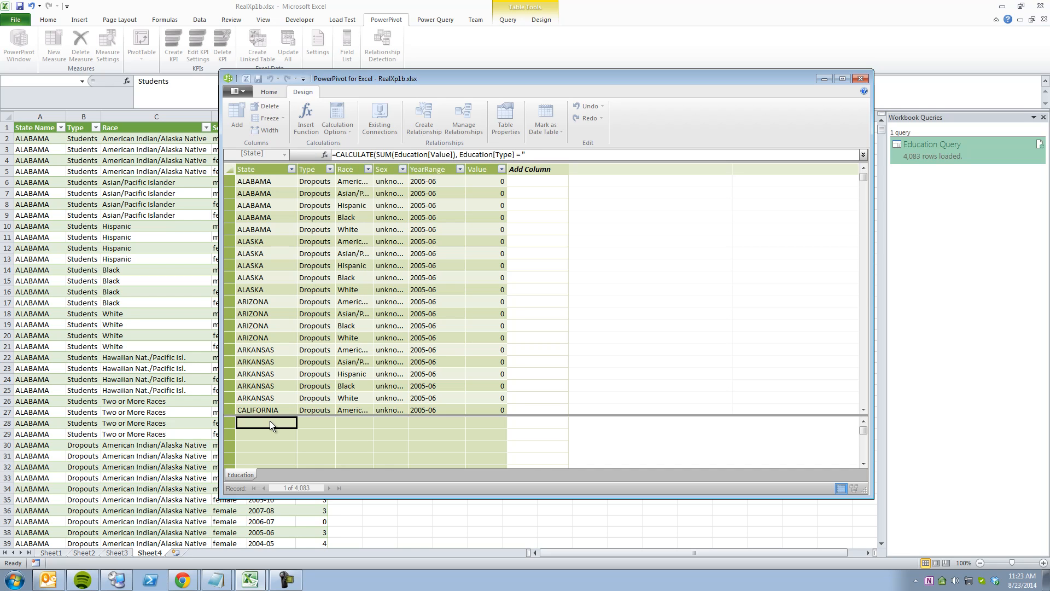
type("Total STudent")
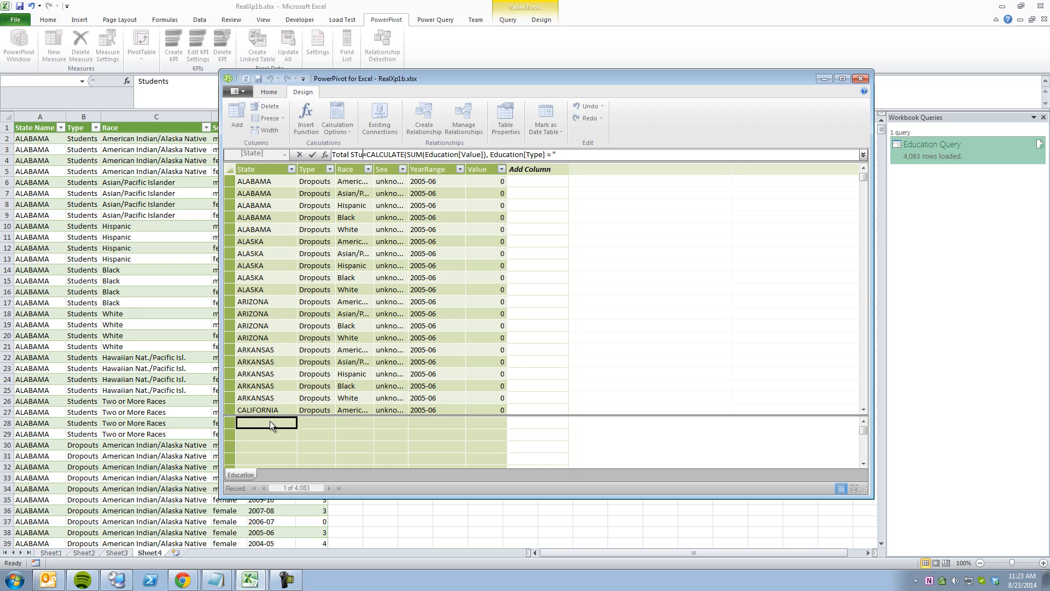
type("s:")
key("End")
type("Students\")")
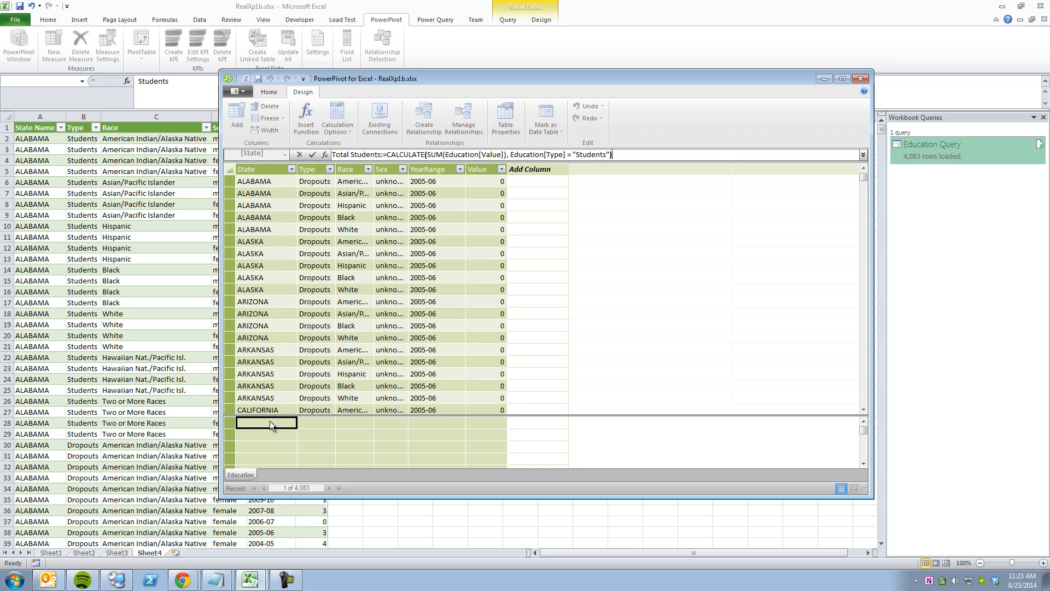
key("Return")
- Widen the State column and format the Total Students measure with thousands separators and no decimals
left_click_drag(297, 169, 351, 169)
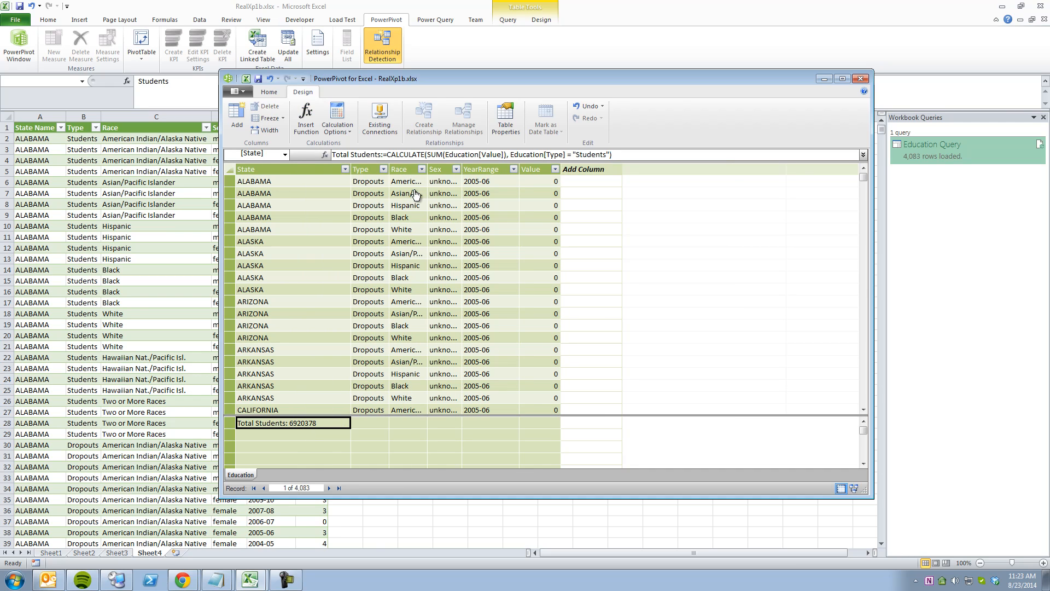
left_click(269, 92)
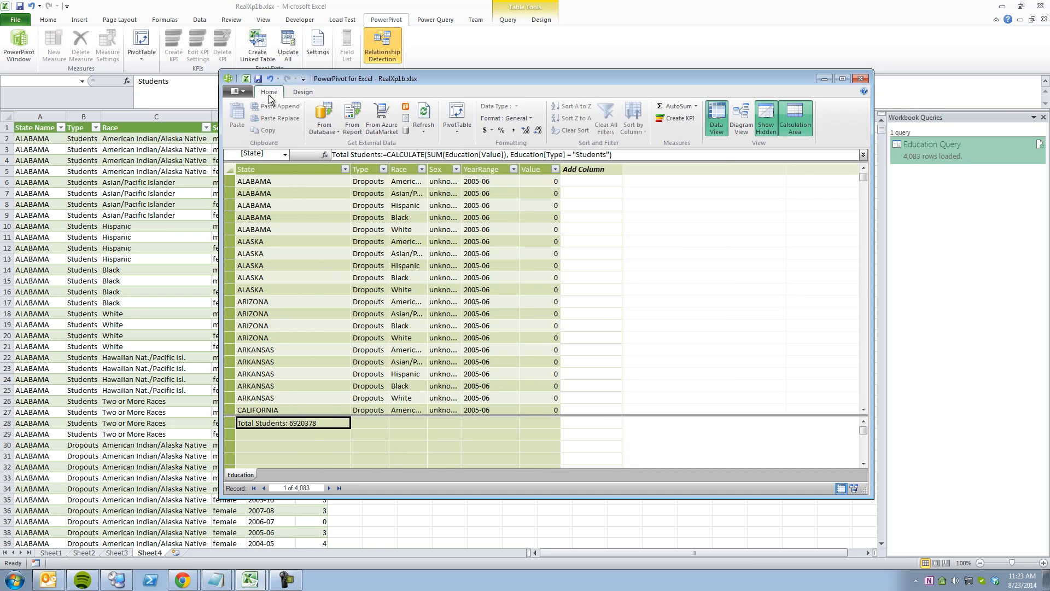
left_click(513, 132)
left_click(537, 131)
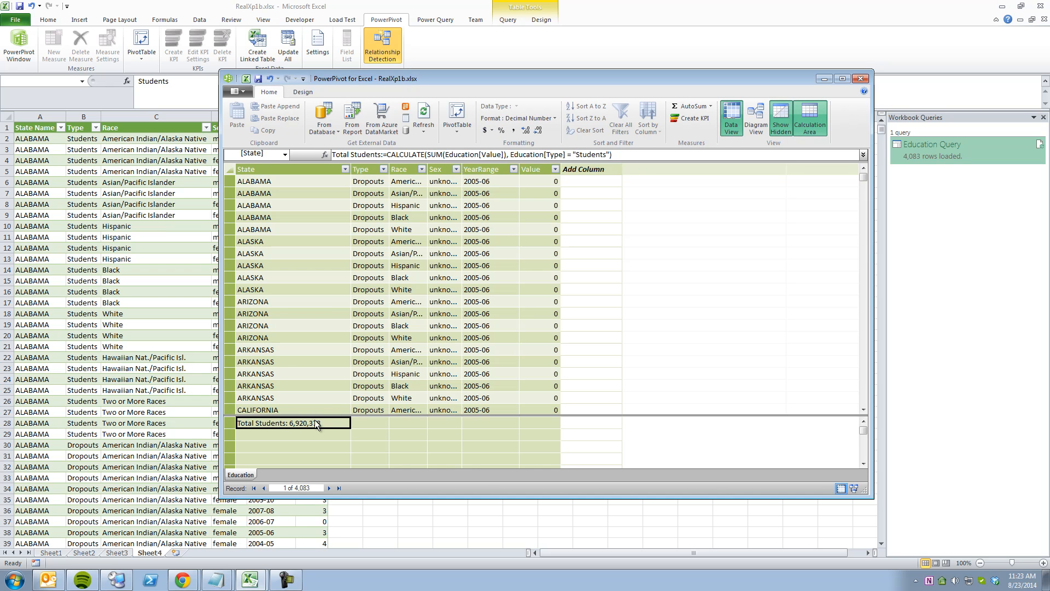
- Copy Total Students below as Total Dropouts:=CALCULATE(SUM(Education[Value]), Education[Type] = "Dropouts"), formatted with thousands separators and no decimals
left_click_drag(627, 157, 319, 159)
key("ctrl+c")
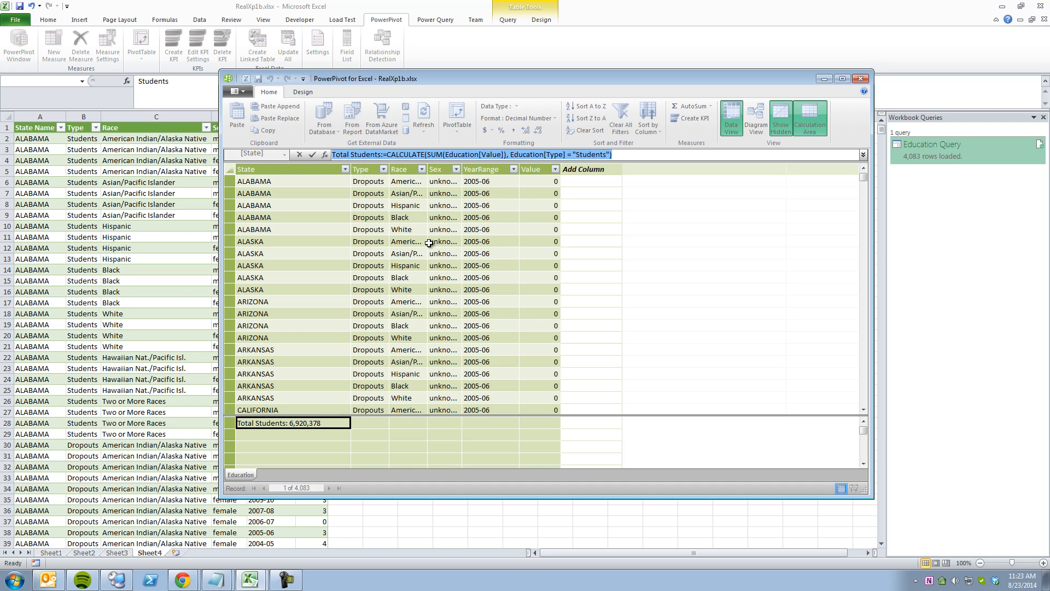
key("Escape")
left_click(272, 433)
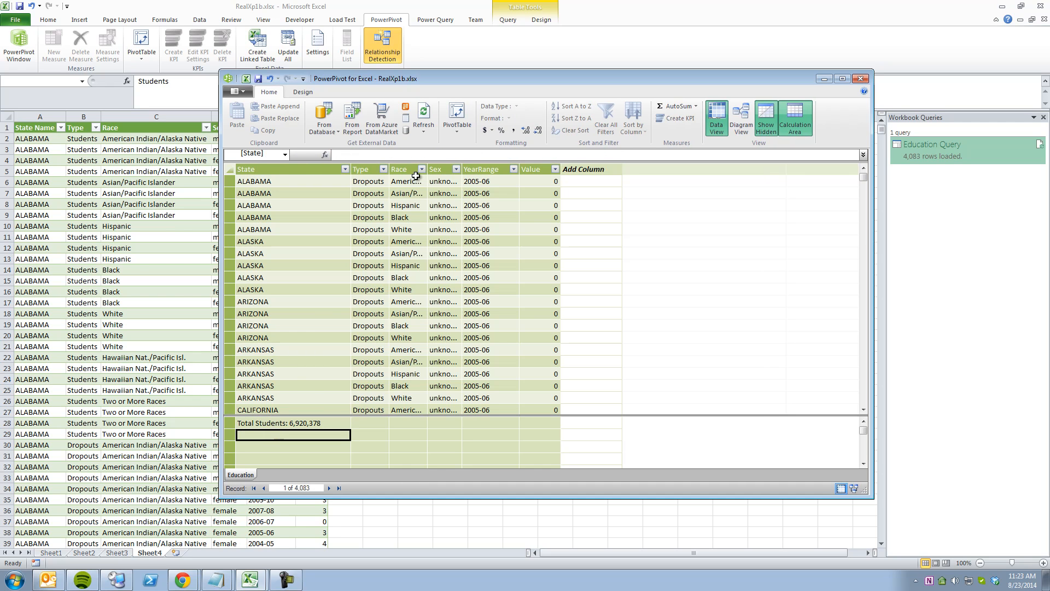
left_click(344, 156)
key("ctrl+v")
double_click(363, 155)
type("Dropsouts")
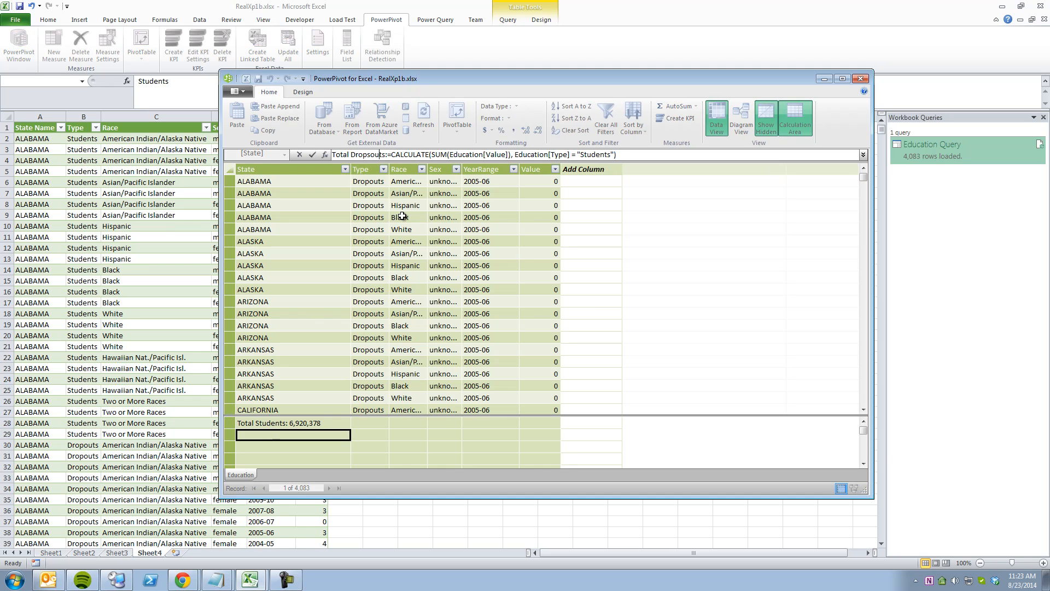
key("Left")
key("Left")
key("Left")
key("BackSpace")
key("End")
key("Left")
key("Left")
key("BackSpace")
key("BackSpace")
key("BackSpace")
key("BackSpace")
key("BackSpace")
key("BackSpace")
key("BackSpace")
key("BackSpace")
type("Dropouts")
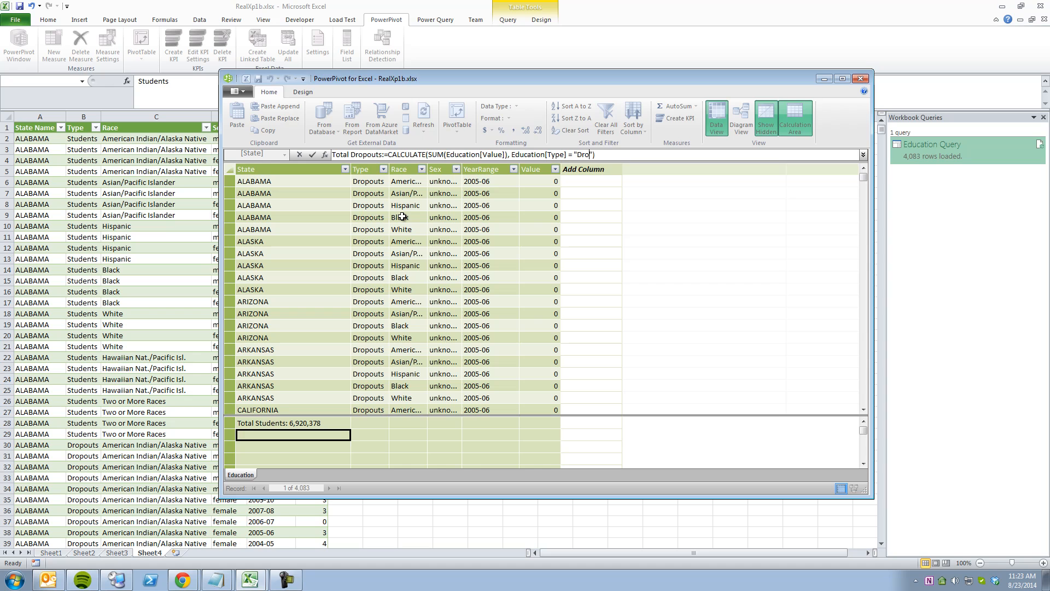
key("Return")
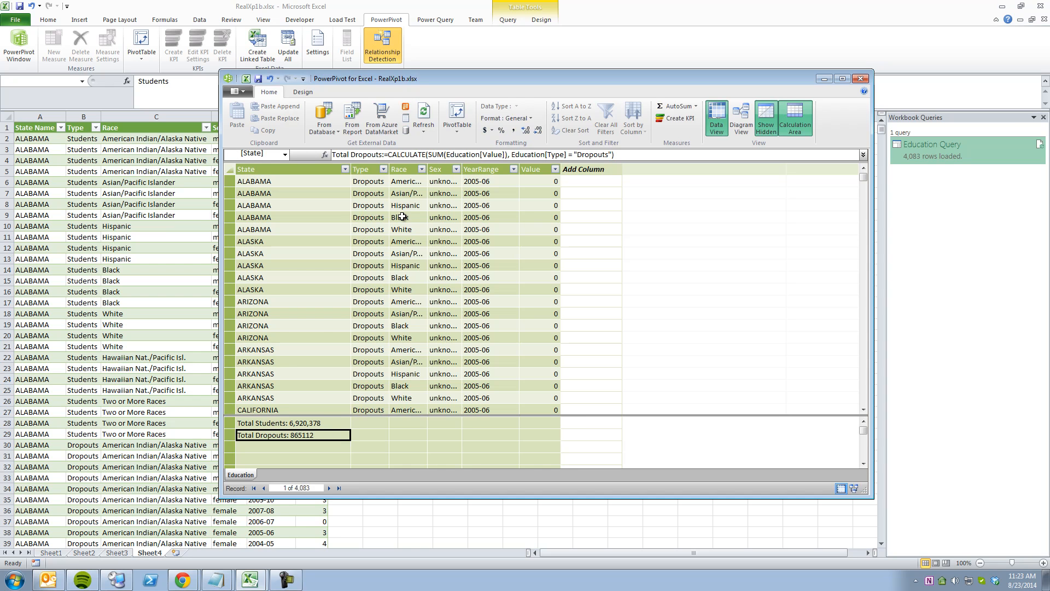
left_click(537, 130)
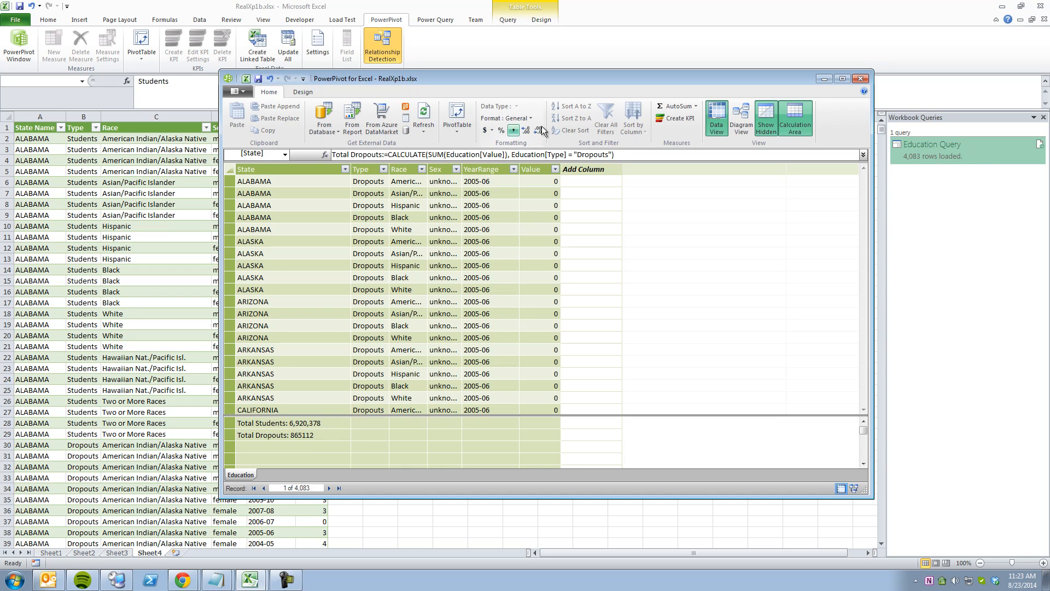
left_click(540, 131)
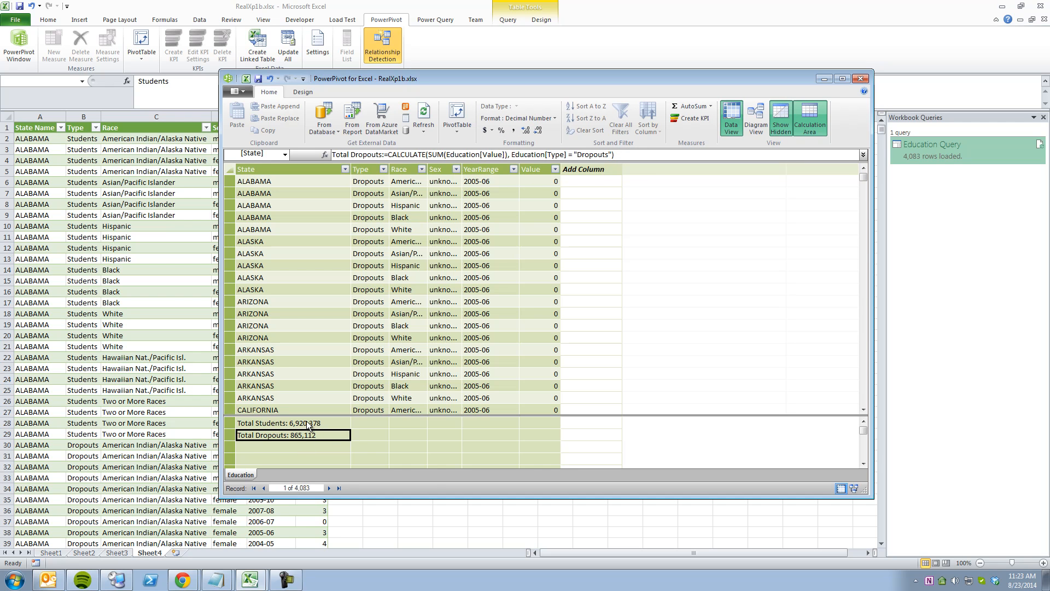
- Add the measure Dropout %:=[Total Dropouts] / [Total Students] below Total Dropouts, formatted as a percentage with one decimal place
key("Up")
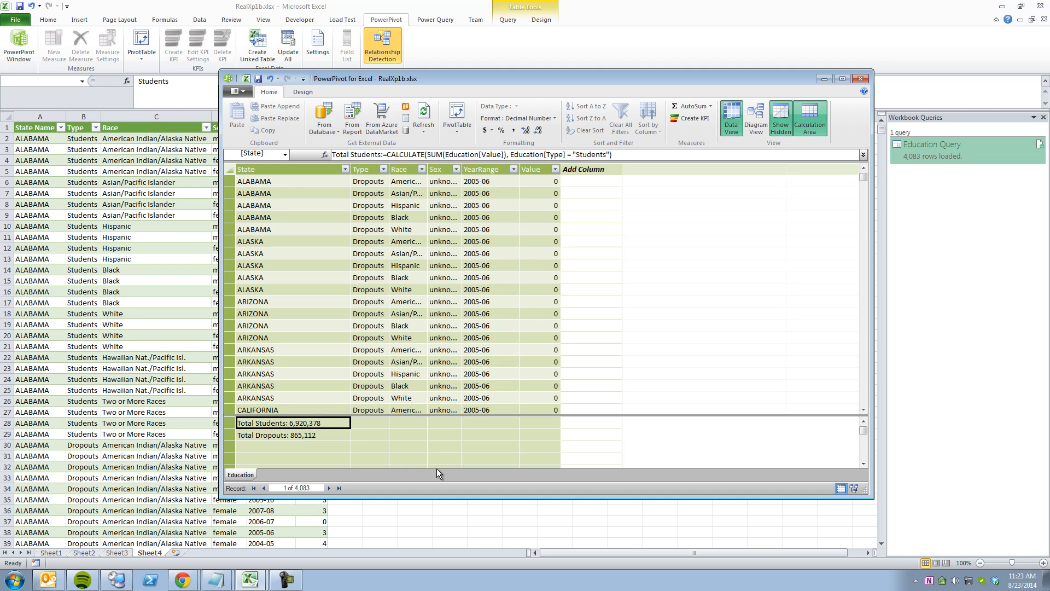
key("Down")
key("Down")
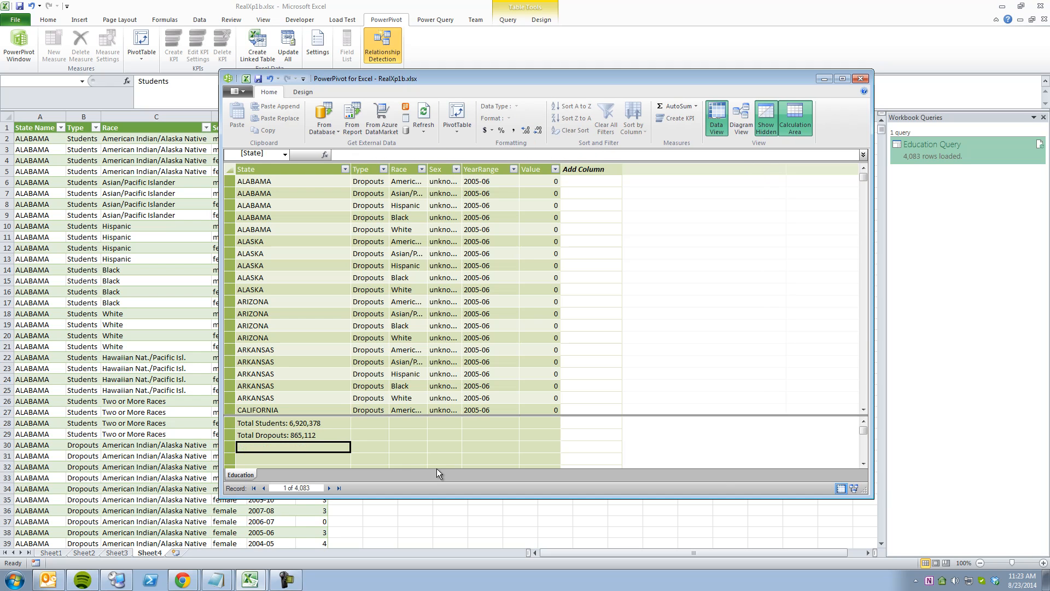
left_click(411, 158)
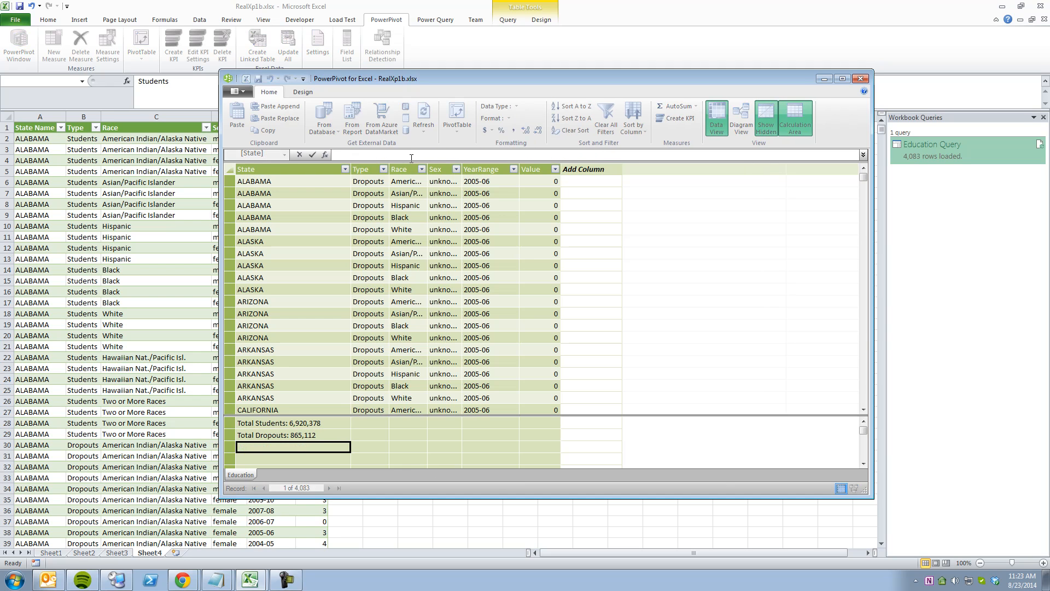
type("Dropout % := [To")
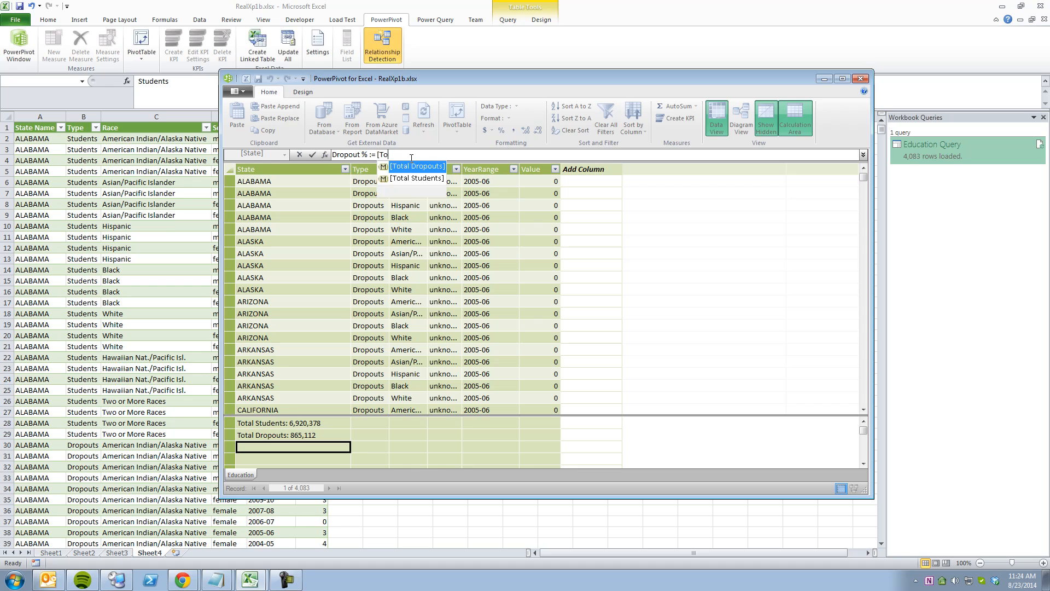
key("Tab")
type("/ [Tot")
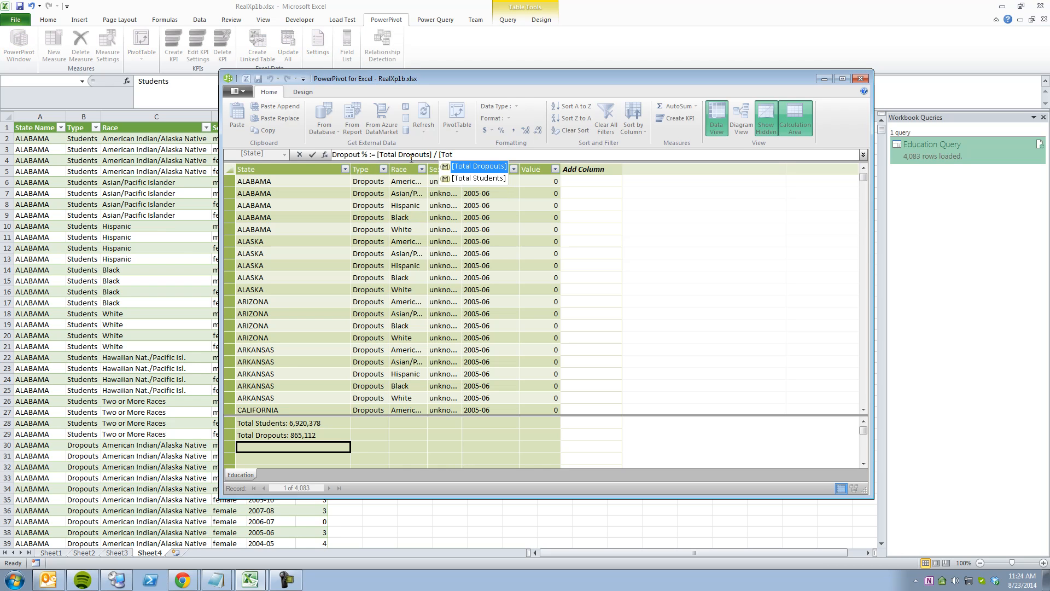
key("Down")
key("Tab")
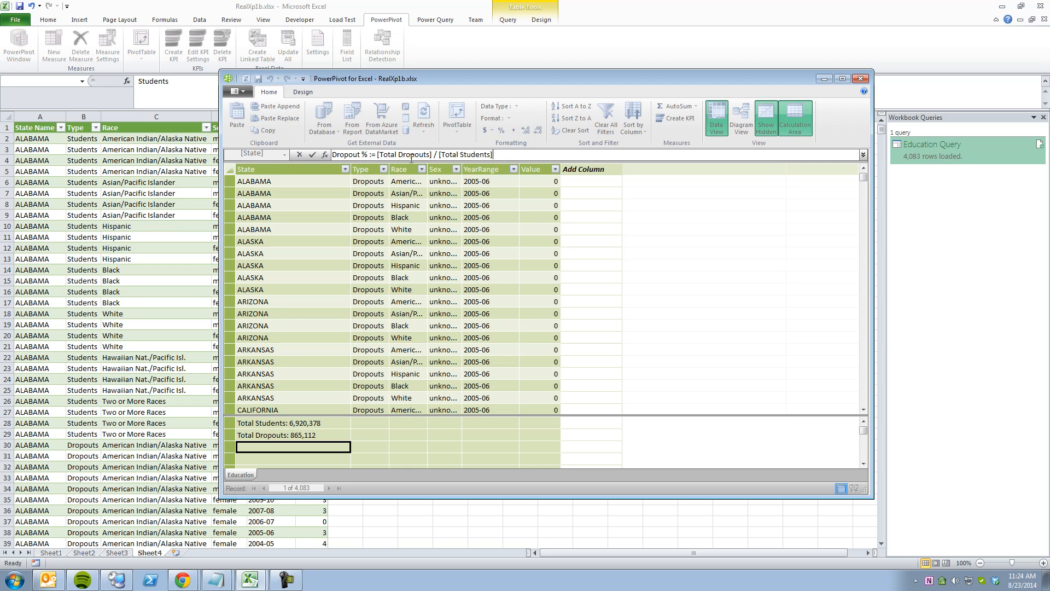
key("Return")
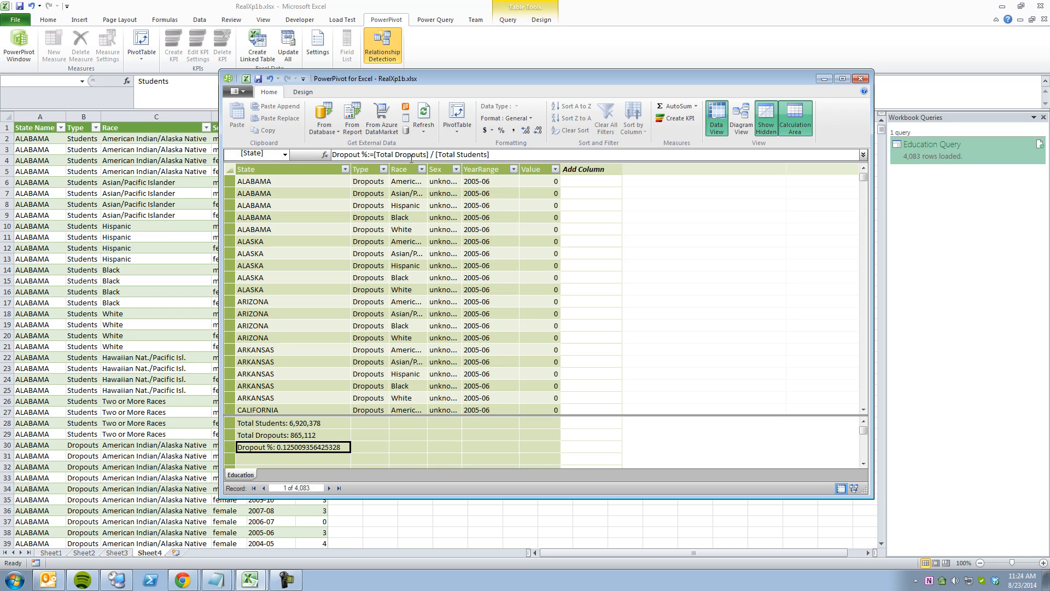
left_click(501, 131)
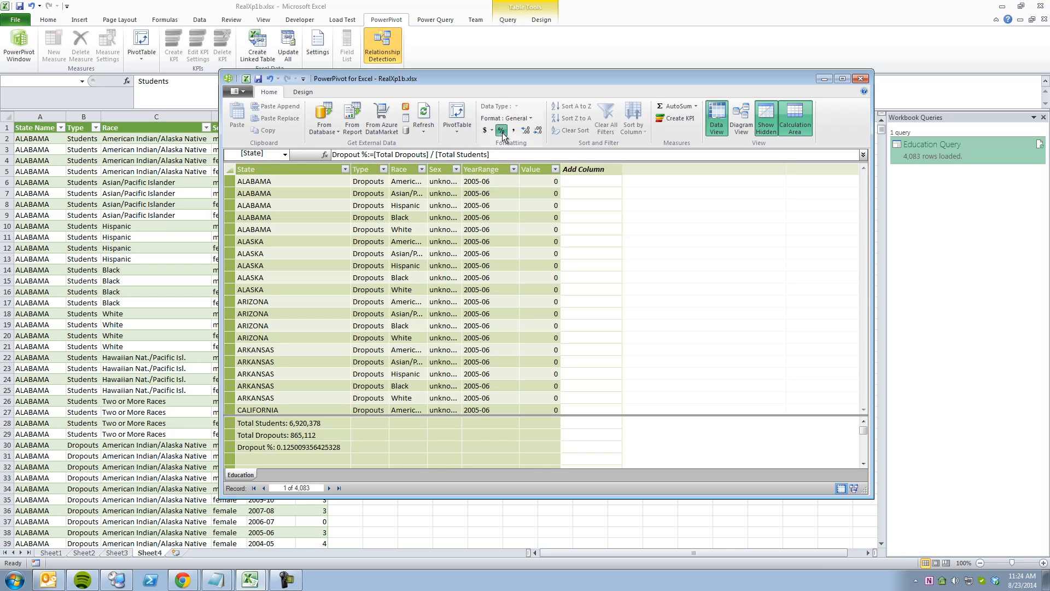
left_click(538, 130)
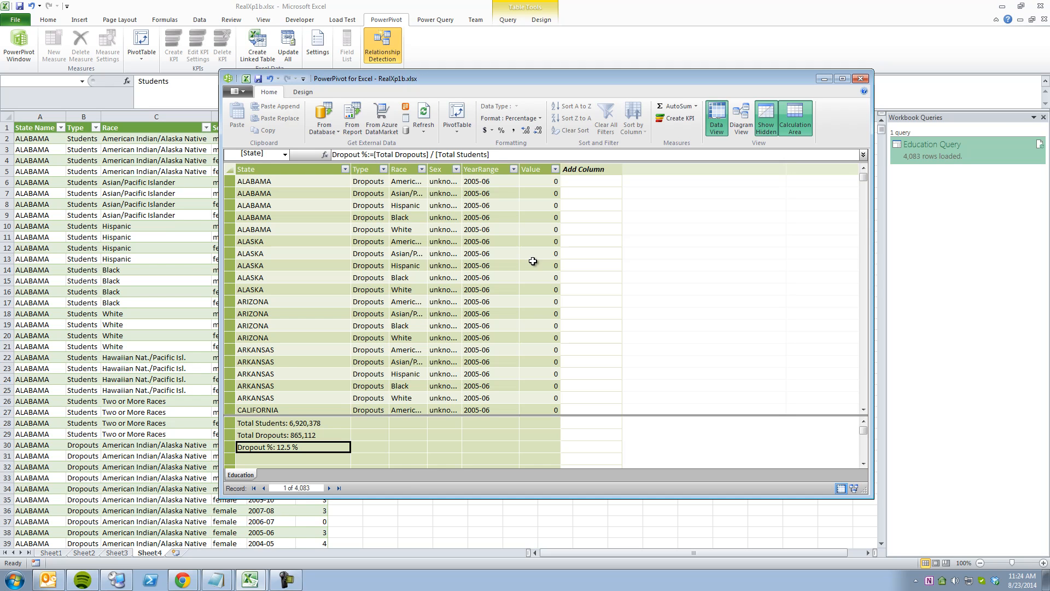
- Create a PivotTable on a new worksheet with Total Dropouts, Total Students and Dropout % as its values
left_click(455, 131)
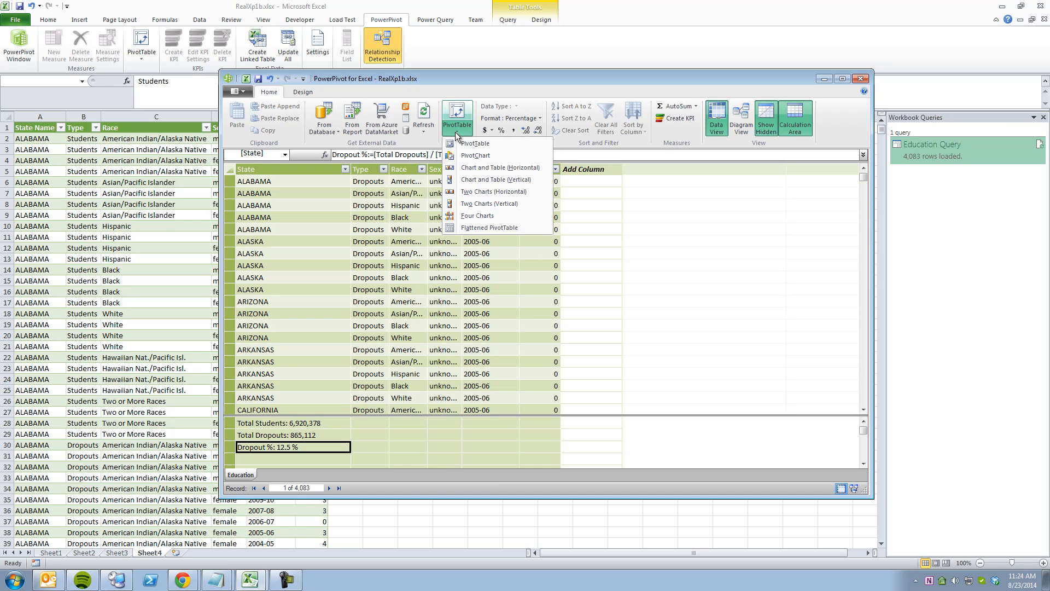
left_click(476, 143)
left_click(554, 315)
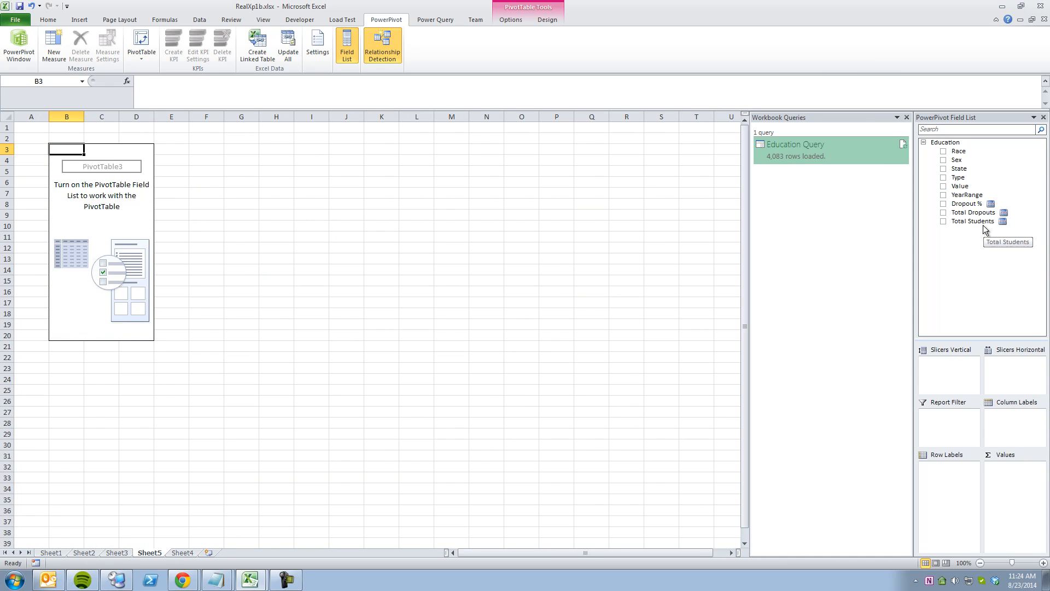
left_click_drag(971, 213, 1010, 482)
left_click_drag(979, 224, 1012, 502)
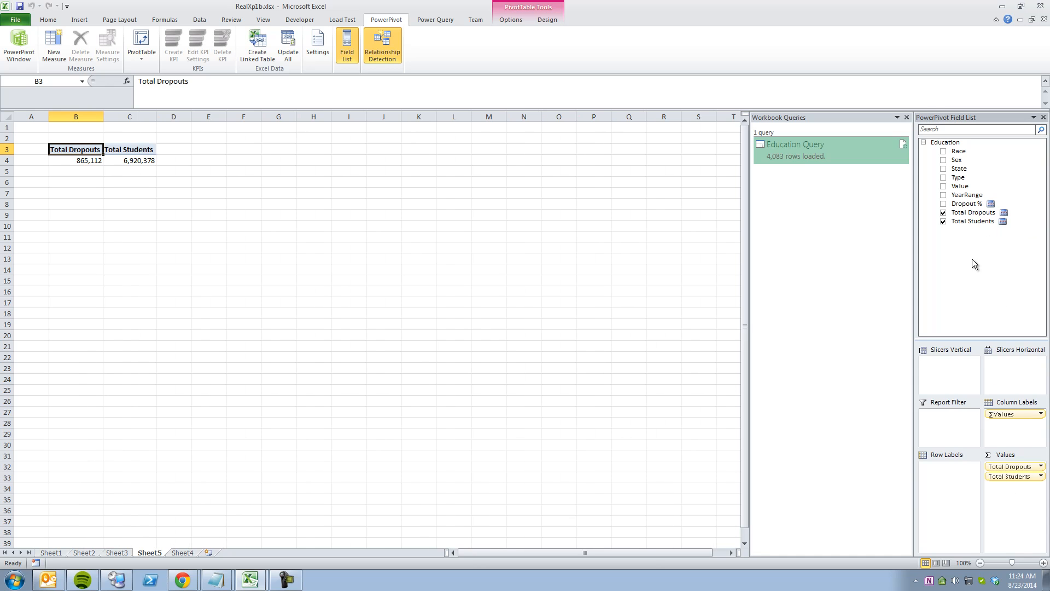
left_click_drag(973, 217, 1018, 486)
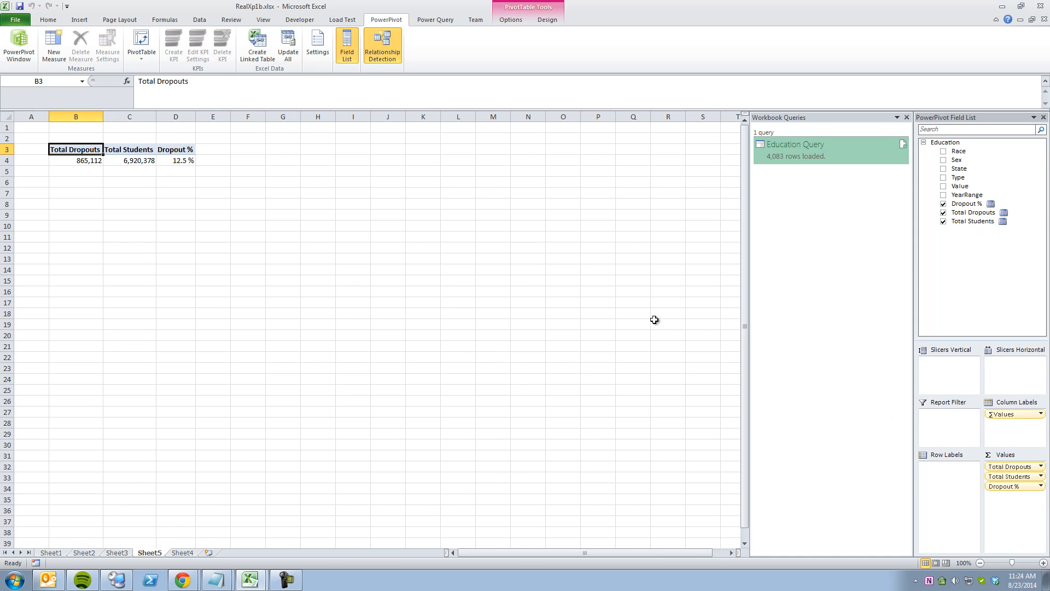
- Break the PivotTable down by Sex in the rows and examine the dropout figures for female, male and unknown
left_click_drag(959, 161, 957, 496)
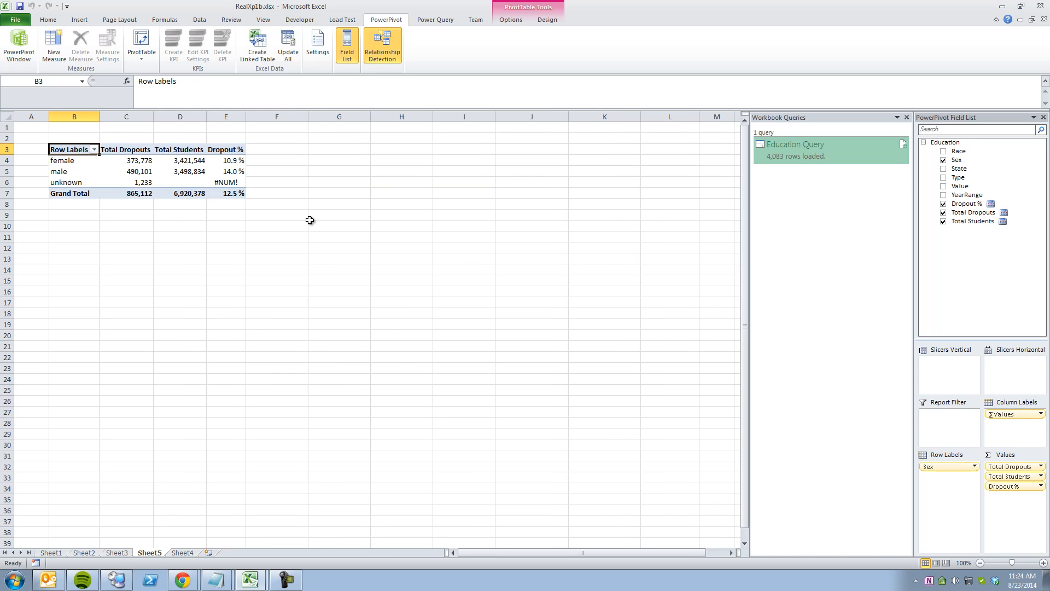
left_click_drag(142, 161, 229, 174)
left_click(148, 161)
left_click(174, 161)
left_click(145, 171)
left_click(175, 172)
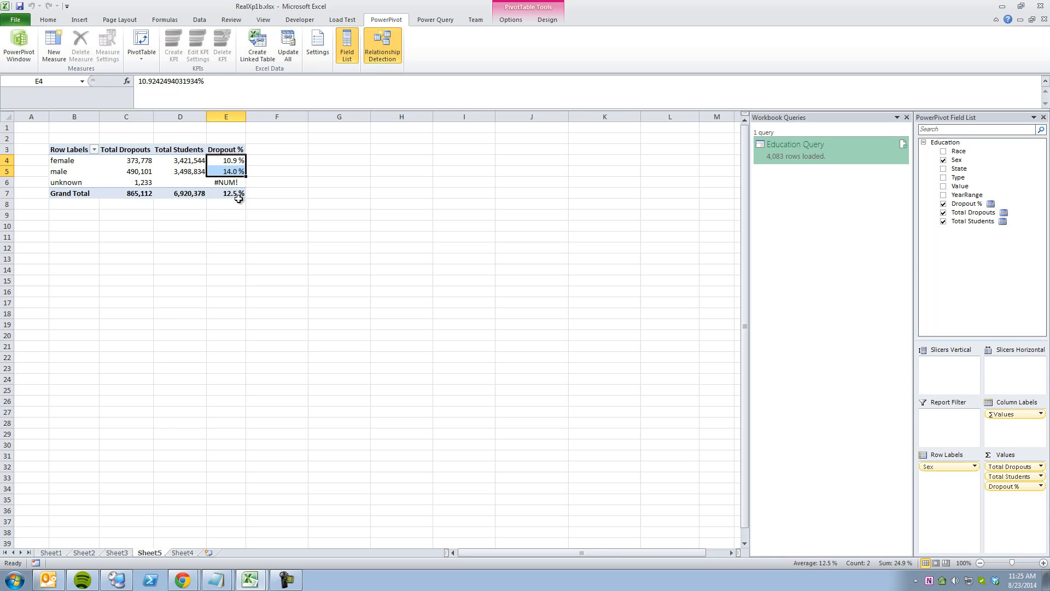
left_click(236, 172)
left_click(241, 162)
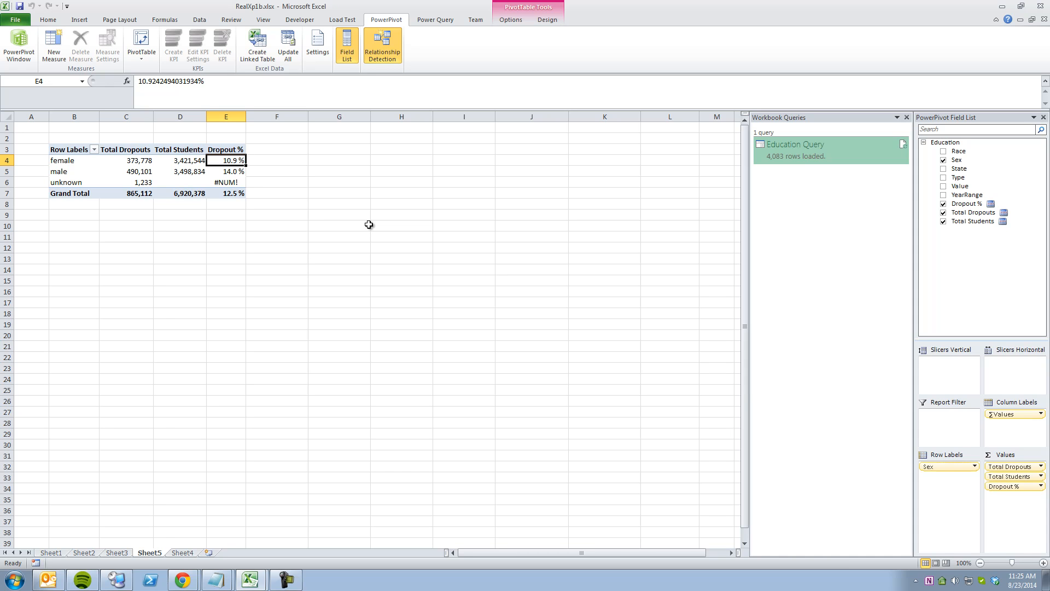
left_click_drag(148, 183, 226, 183)
left_click(226, 183)
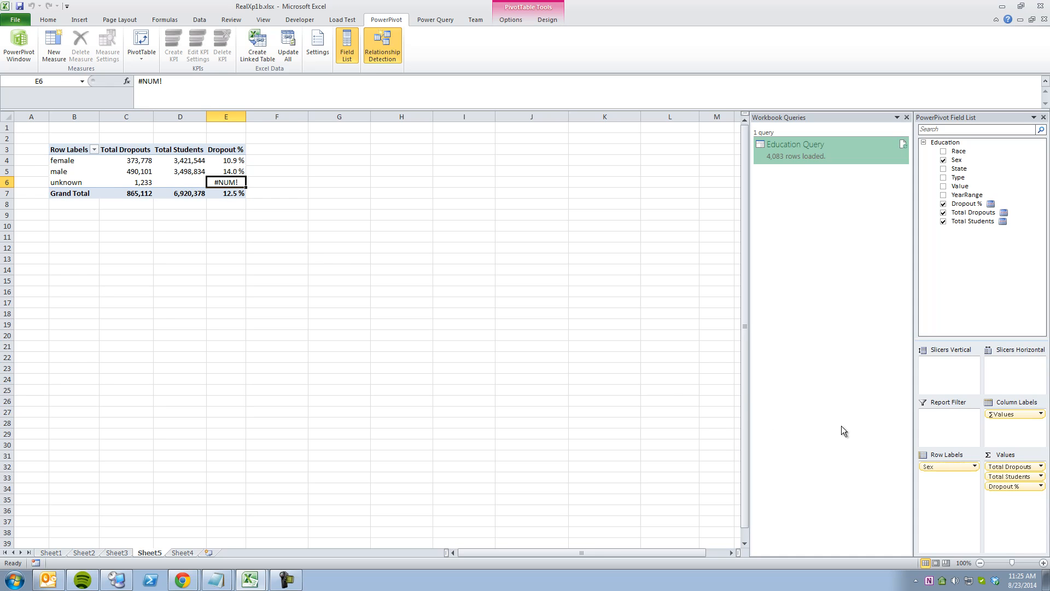
- Change the Dropout % measure's formula to =DIVIDE([Total Dropouts],[Total Students]) and check it
left_click(1010, 485)
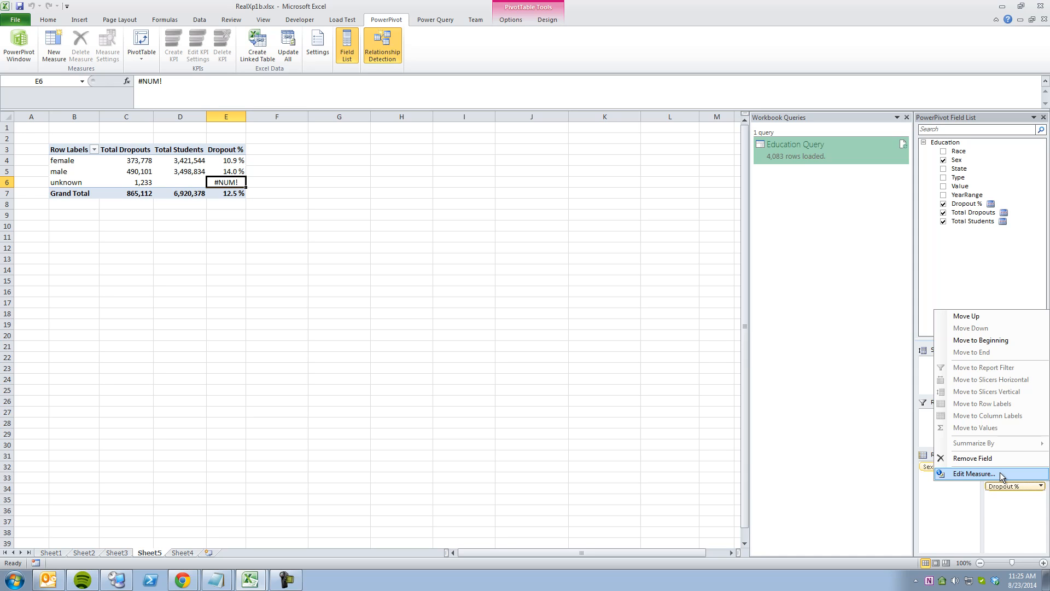
left_click(1002, 477)
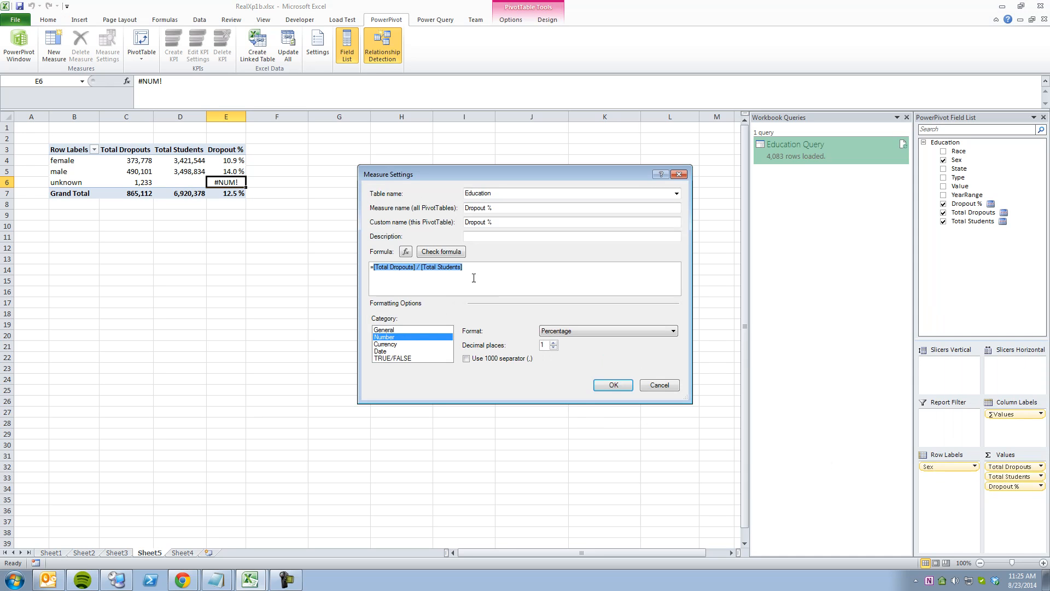
left_click(376, 268)
type("DIVIDE(")
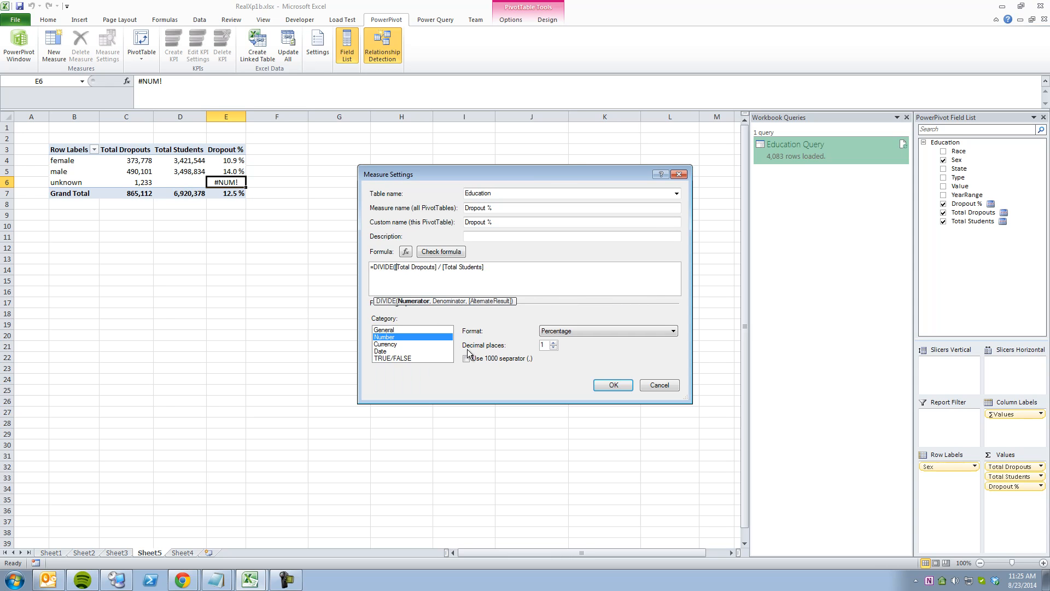
key("shift+Right")
key("shift+Right")
type(",")
key("Delete")
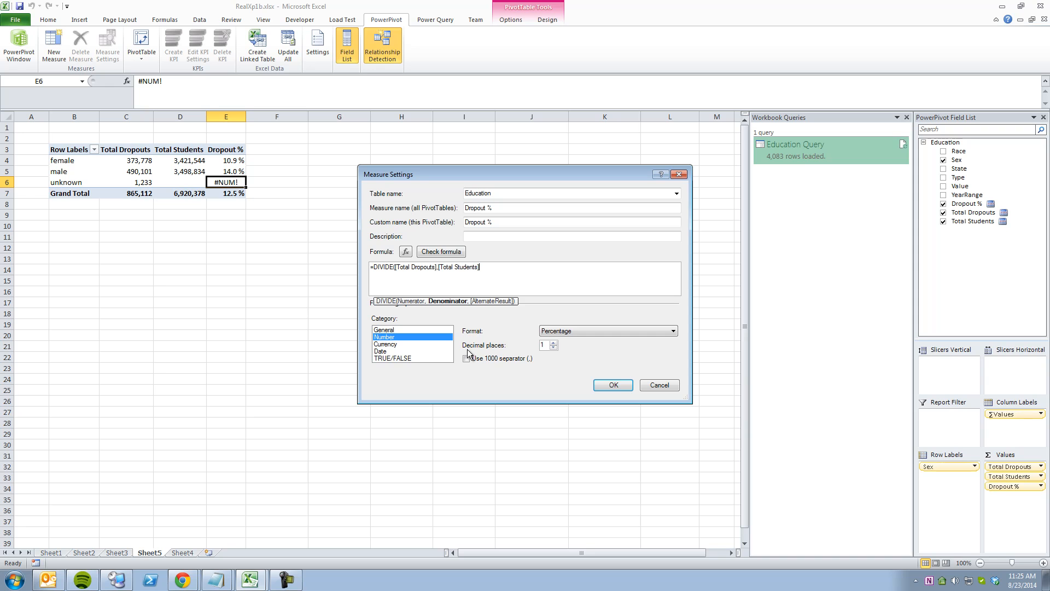
type(")")
left_click(441, 252)
left_click(604, 443)
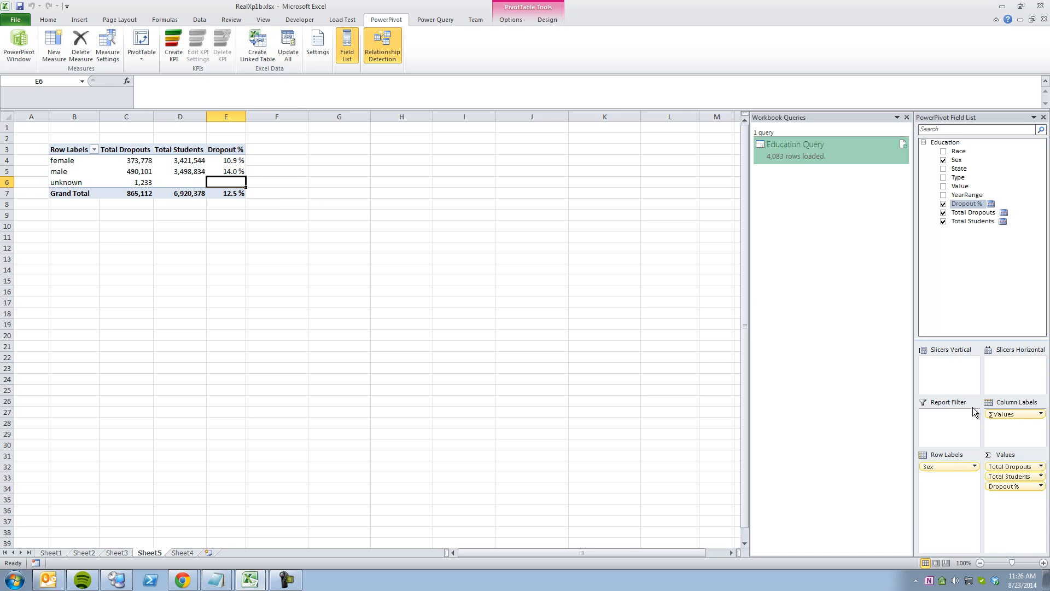
- Replace Sex with YearRange in the PivotTable's row labels and close the Workbook Queries pane
left_click_drag(952, 468, 813, 422)
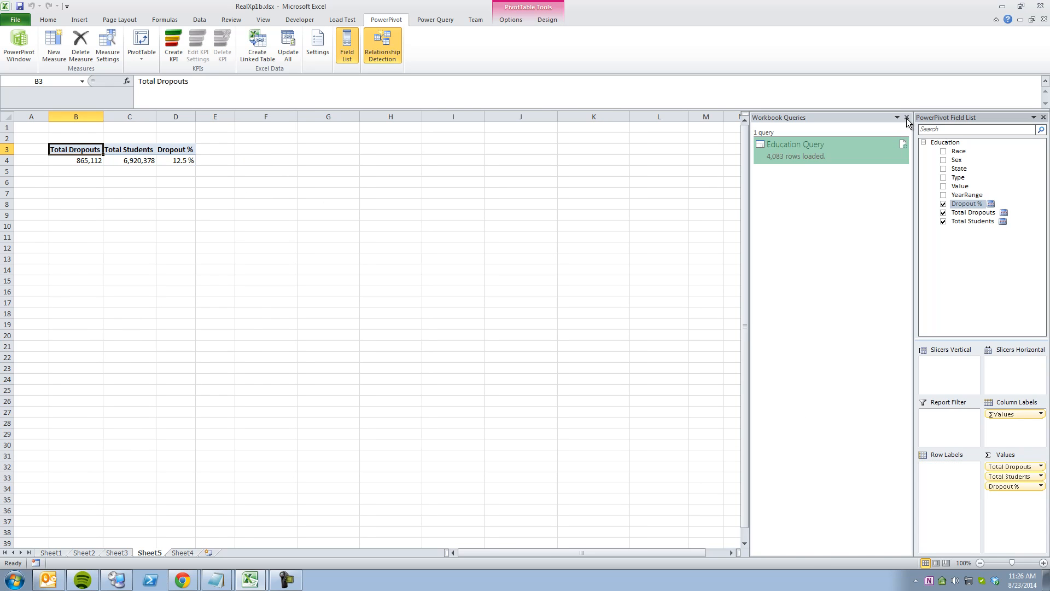
left_click(907, 118)
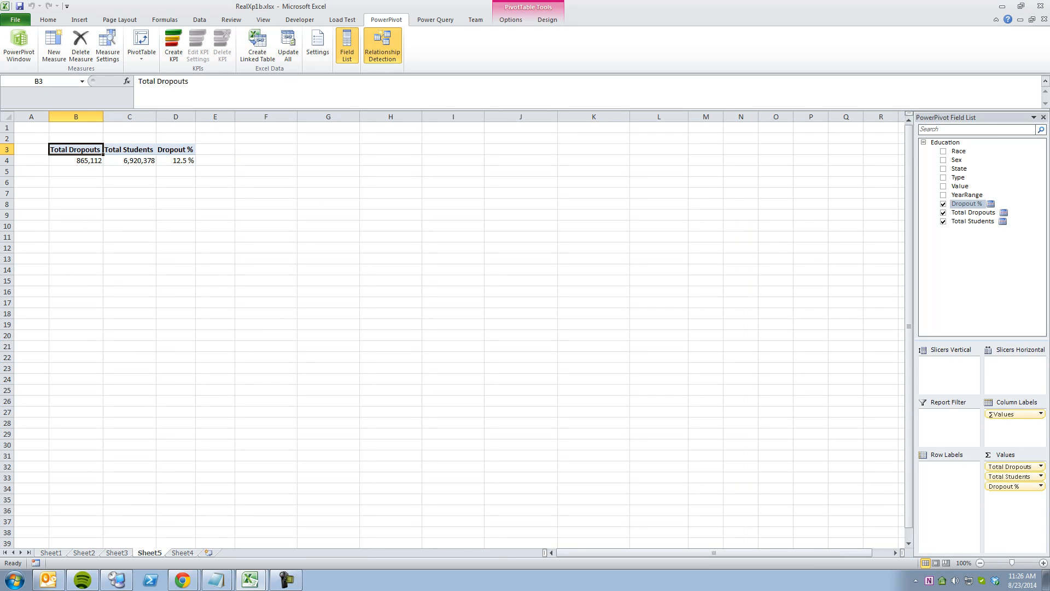
left_click_drag(966, 194, 950, 495)
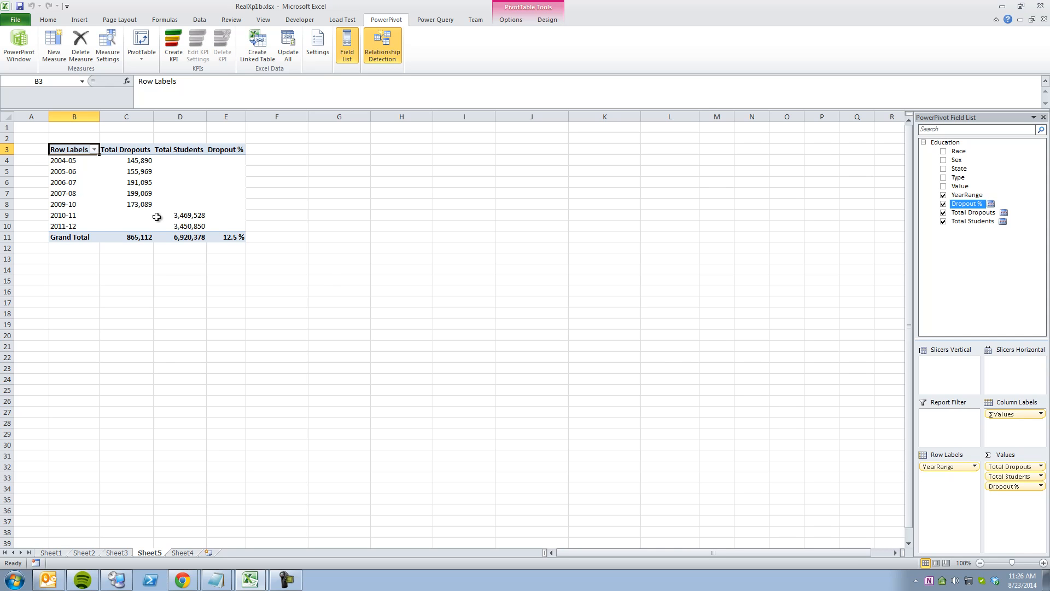
- Examine the Total Dropouts and Total Students values per year range and slightly widen the PivotTable's value columns
left_click_drag(133, 161, 134, 204)
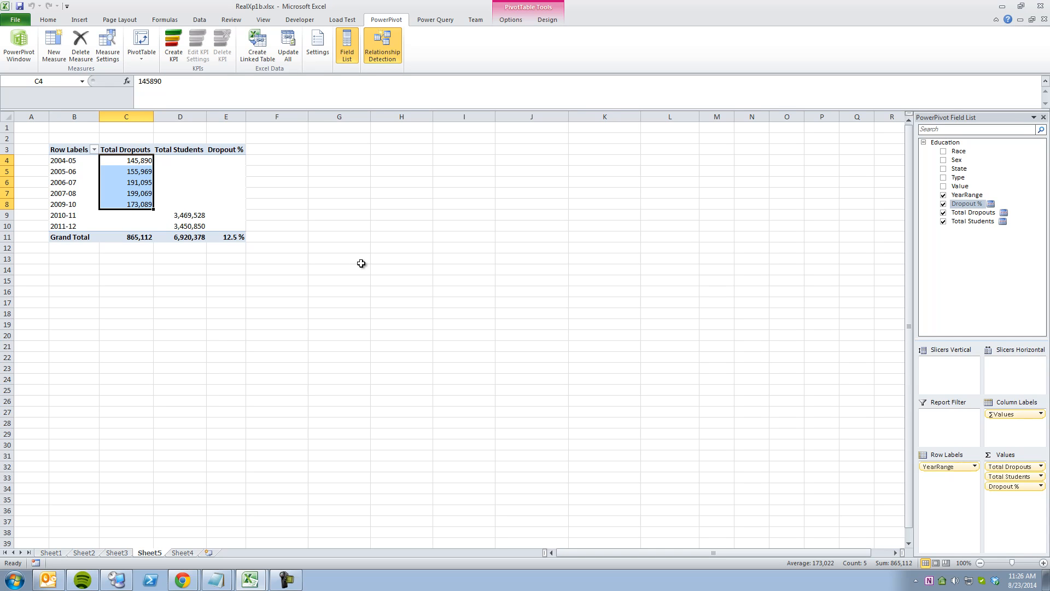
left_click(196, 217)
left_click_drag(196, 217, 193, 226)
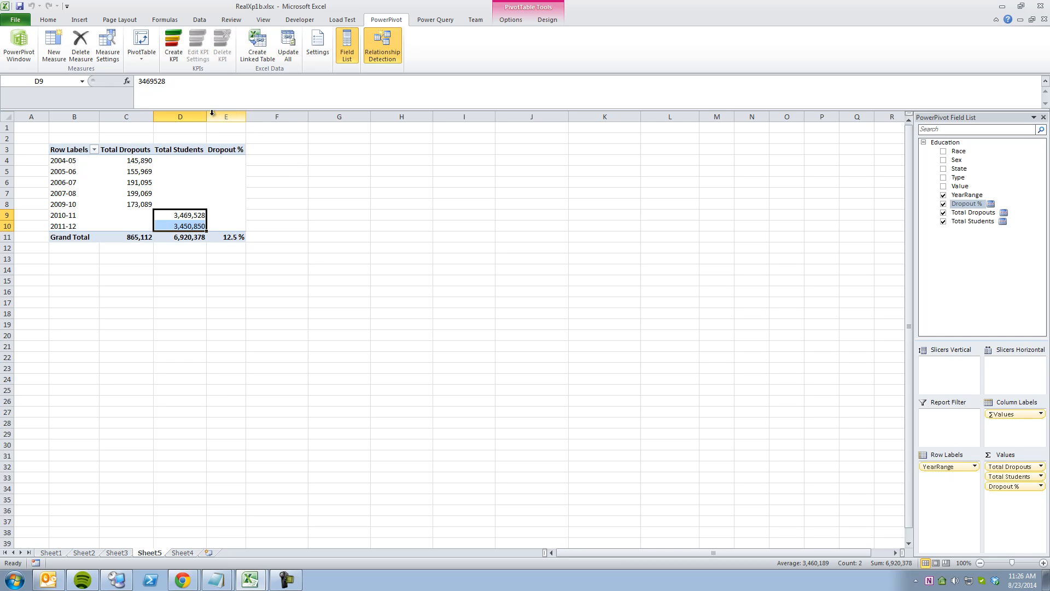
left_click_drag(207, 116, 159, 116)
left_click_drag(259, 116, 266, 115)
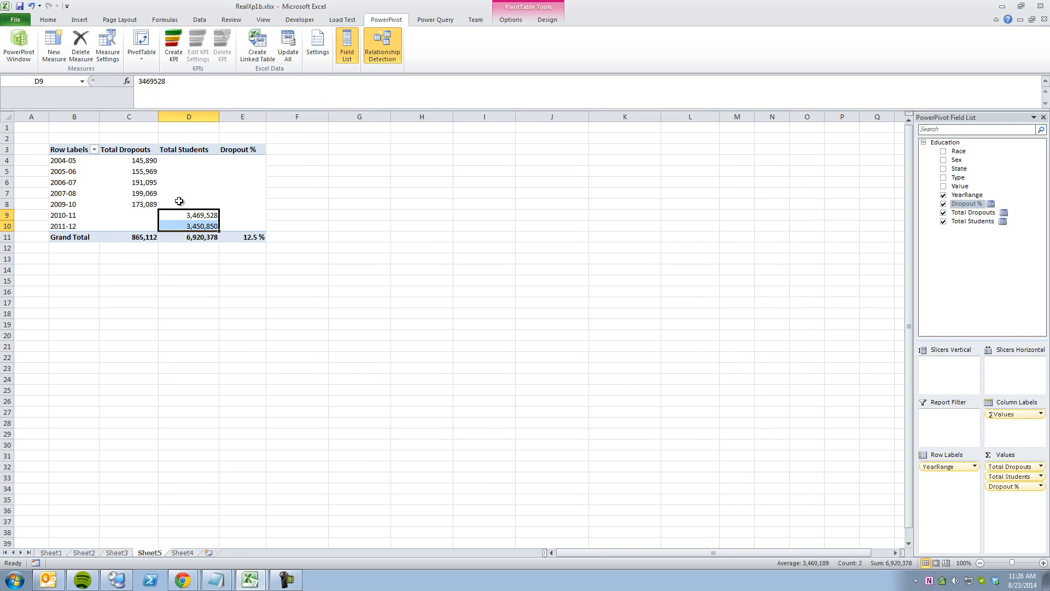
- Compare the yearly Total Dropouts and Total Students values with the Dropout % in the Grand Total row
left_click_drag(147, 160, 151, 204)
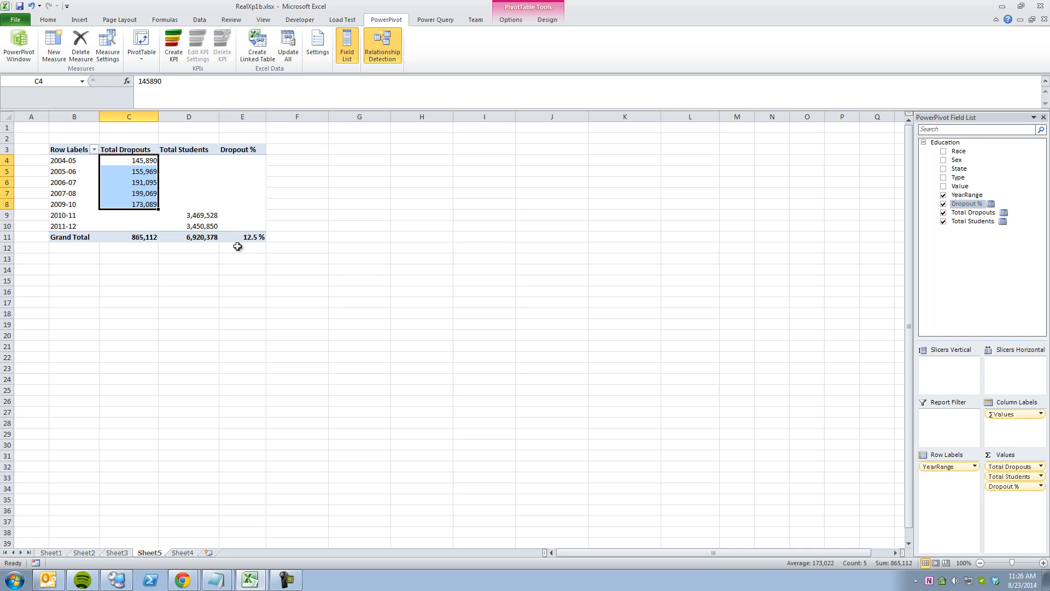
left_click_drag(209, 217, 210, 226)
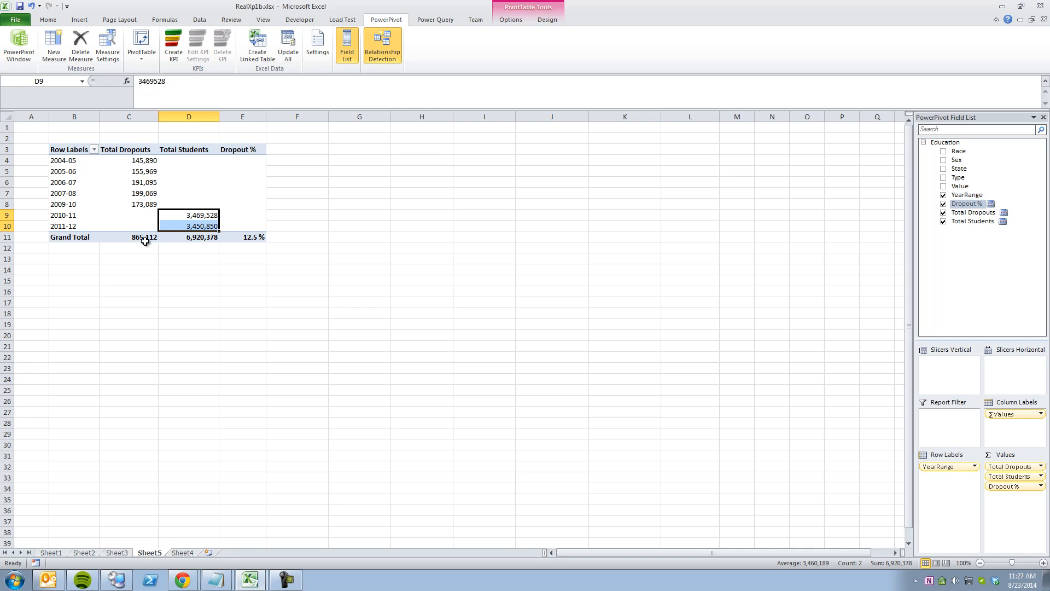
left_click_drag(145, 241, 170, 239)
left_click_drag(143, 162, 203, 227)
left_click(235, 238)
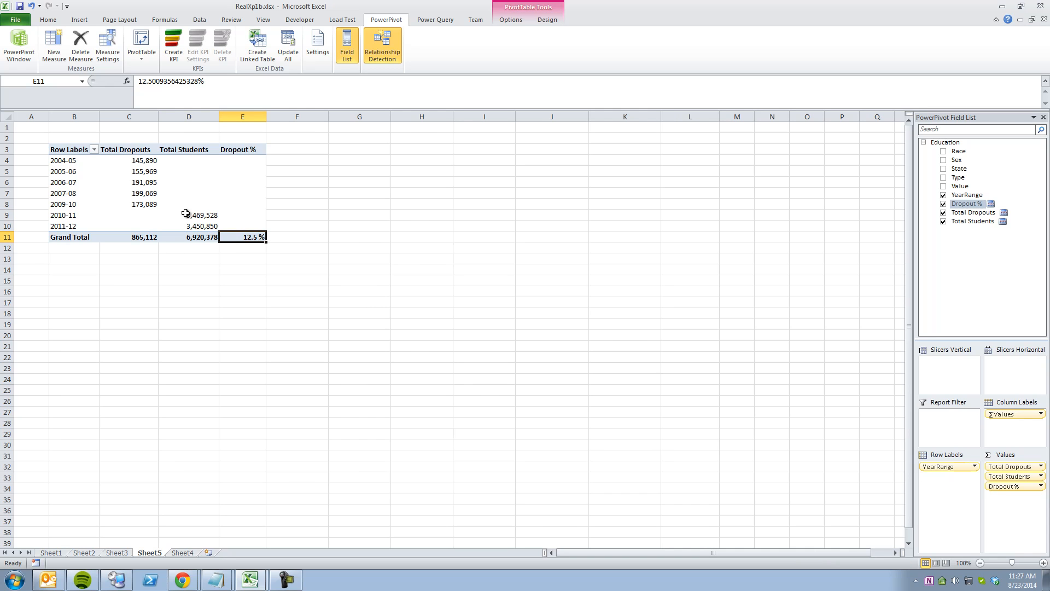
left_click_drag(148, 162, 204, 226)
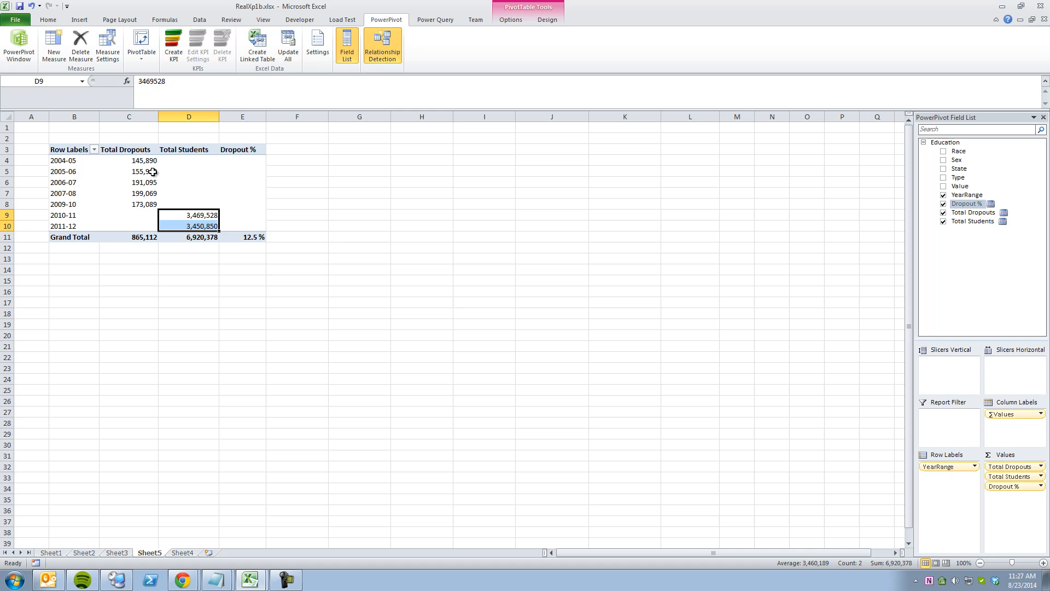
left_click_drag(146, 160, 146, 199)
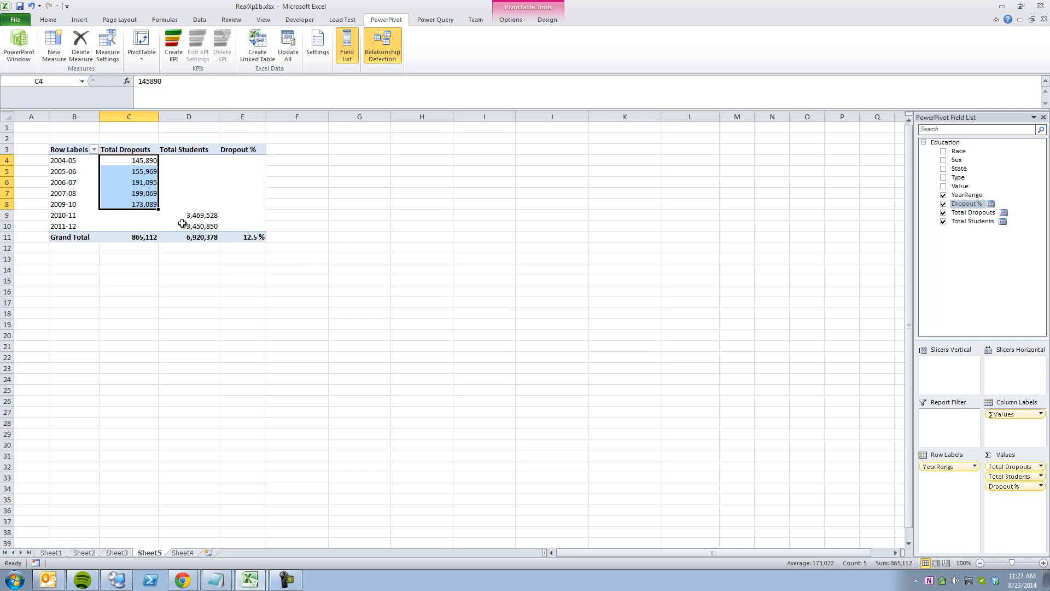
left_click(79, 166)
left_click(84, 164)
left_click(124, 164)
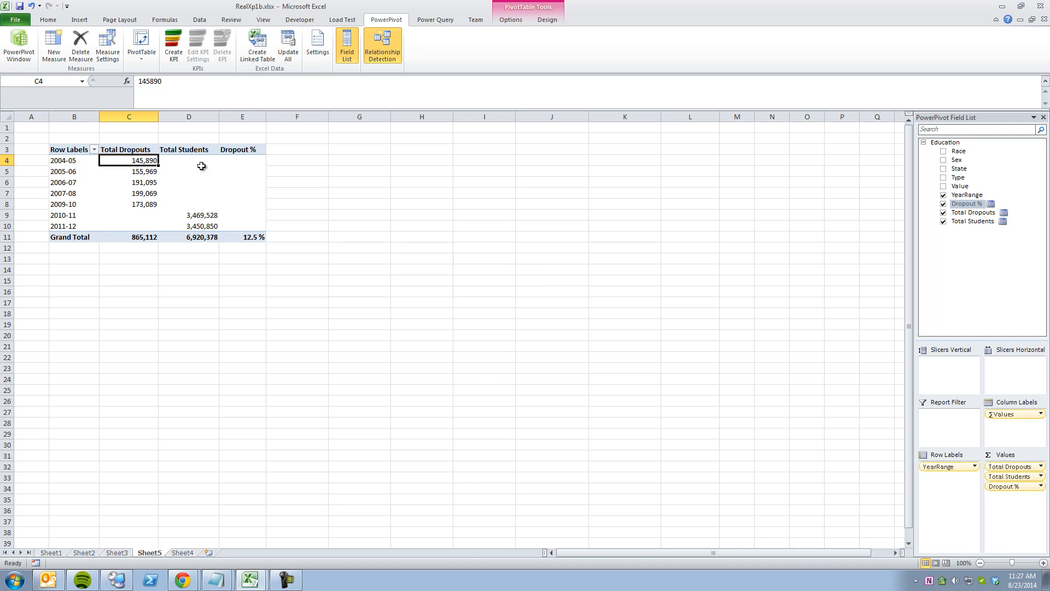
- Create a new measure on the Education table and name it Avg Dropout
left_click(54, 55)
left_click_drag(519, 208, 402, 206)
type("Avg Drops")
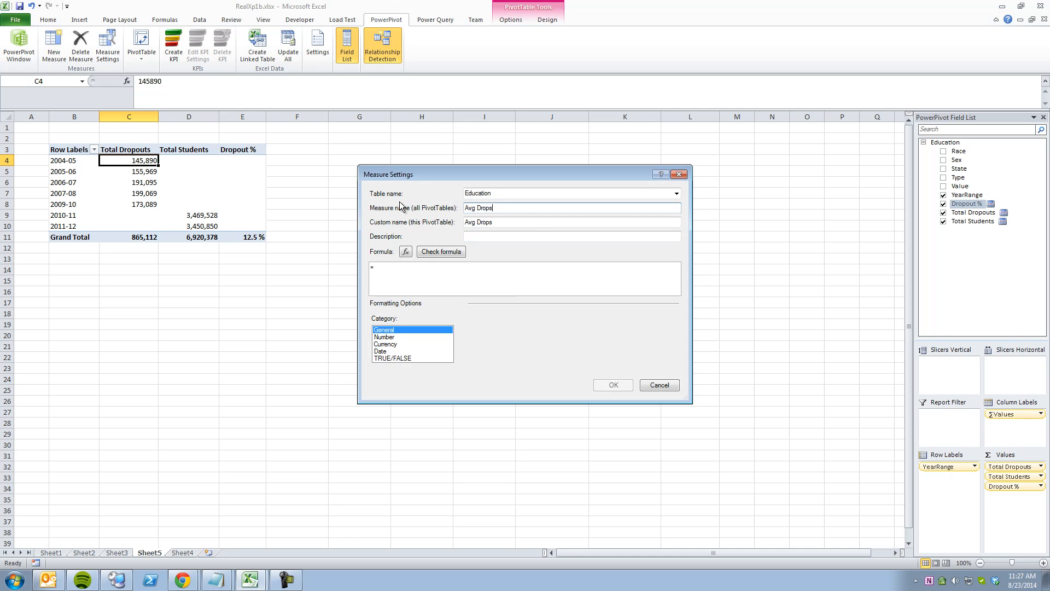
key("BackSpace")
type("out")
key("Tab")
key("Tab")
key("Tab")
key("Tab")
- Begin the Avg Dropout formula with AVERAGE(Education[Value]) nested inside a CALCULATE function
type("ACV")
key("BackSpace")
type("VERAGE")
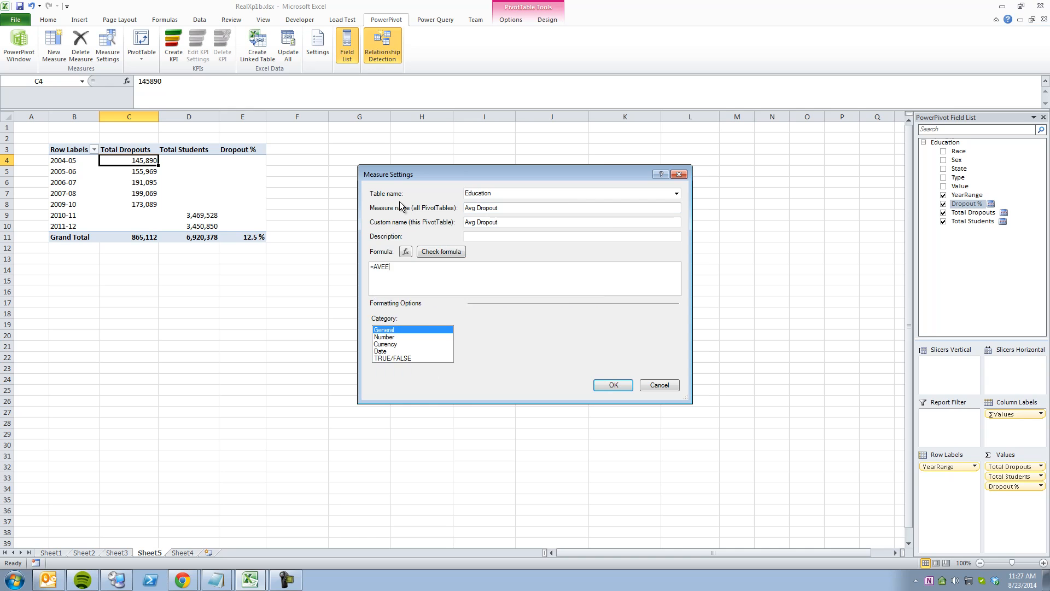
type("(")
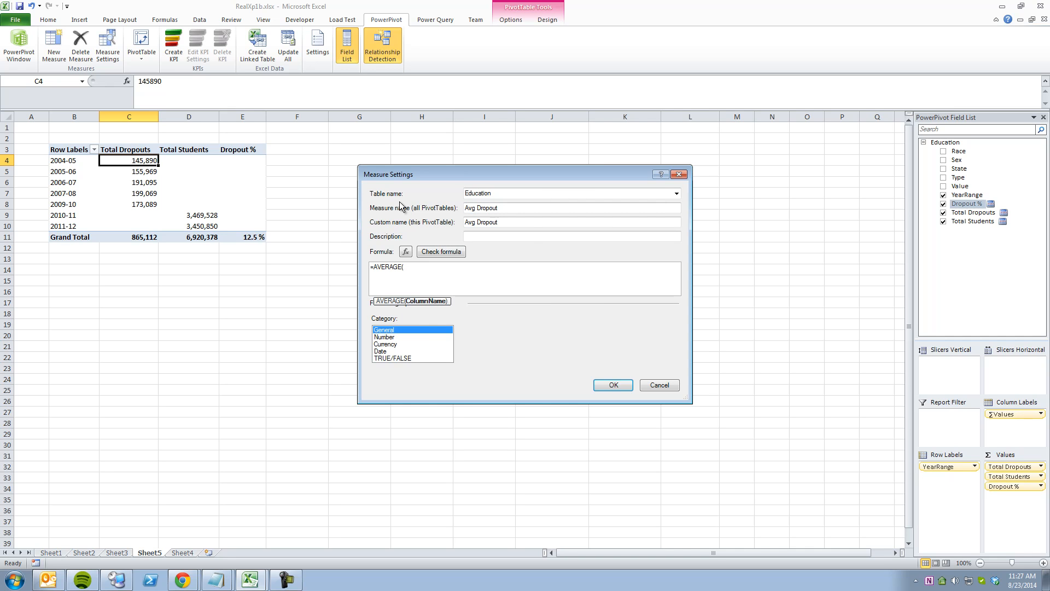
key("Home")
key("Right")
type("CALCUL")
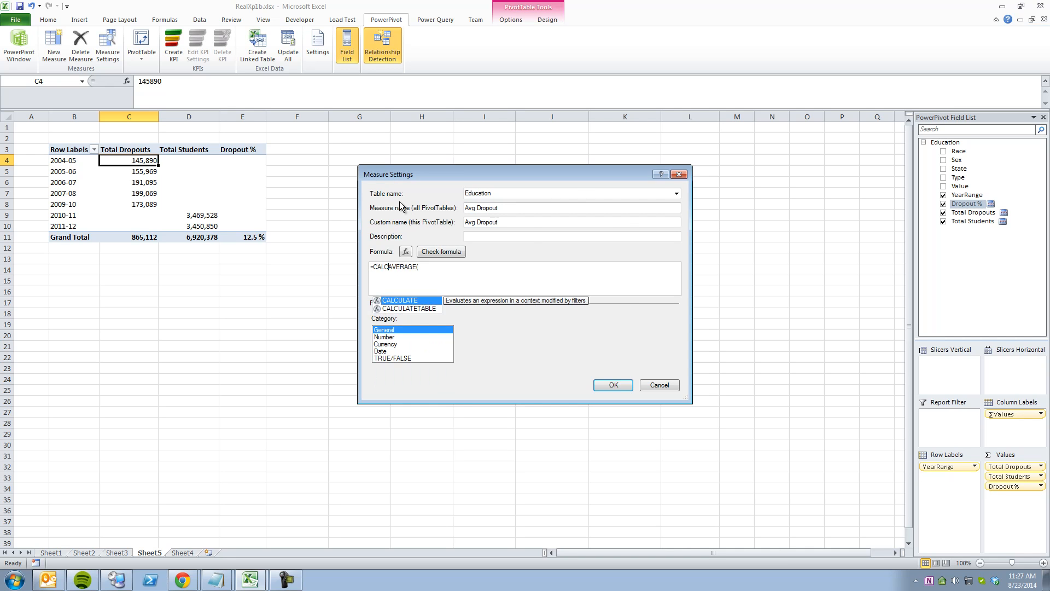
type("TE(")
key("End")
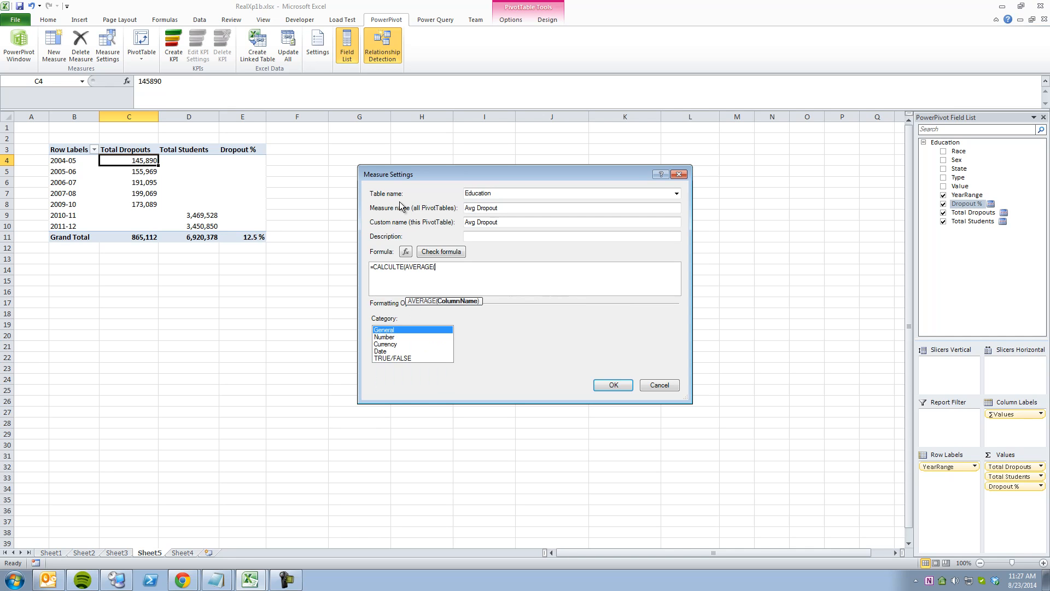
type("Education[Value]")
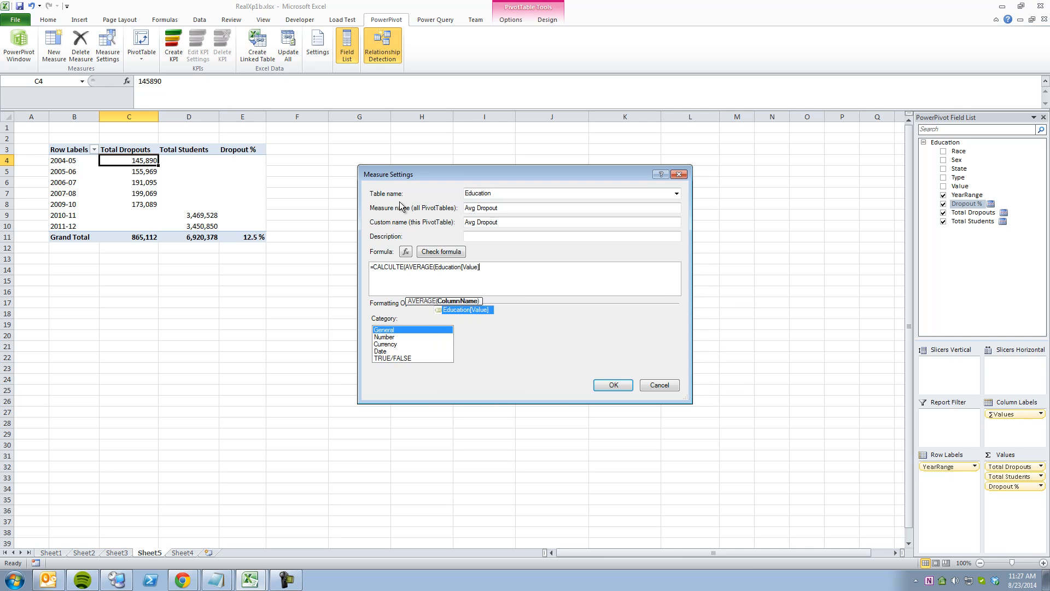
type(")")
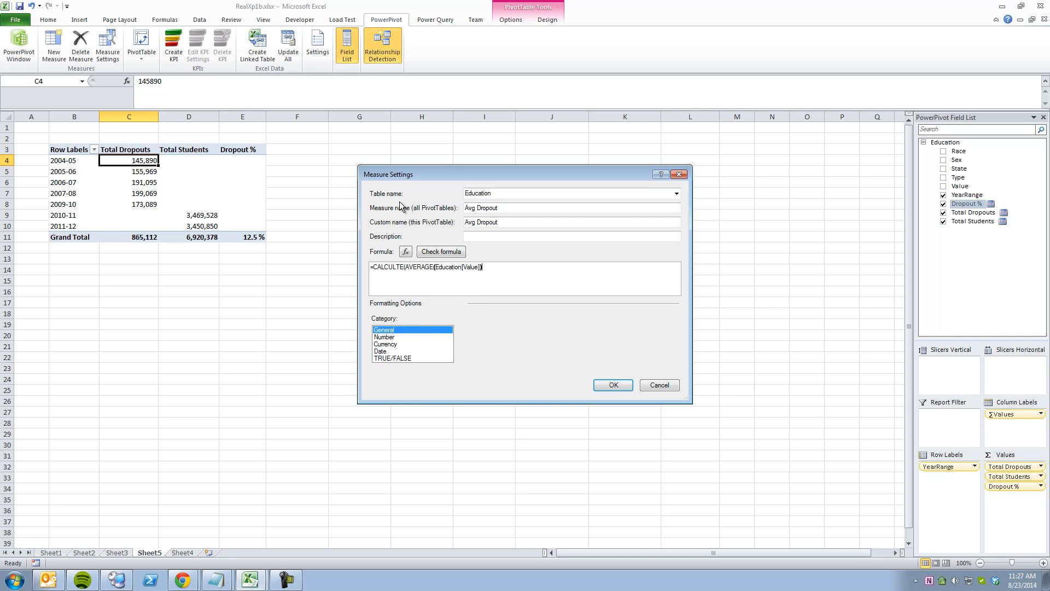
- Complete the formula with the filter Education[Type] = "Dropouts" and check it for errors
type(", Education[Ty")
key("BackSpace")
key("BackSpace")
key("BackSpace")
key("BackSpace")
key("BackSpace")
type(", Education[Type] = \"Dropouts\")")
left_click(441, 252)
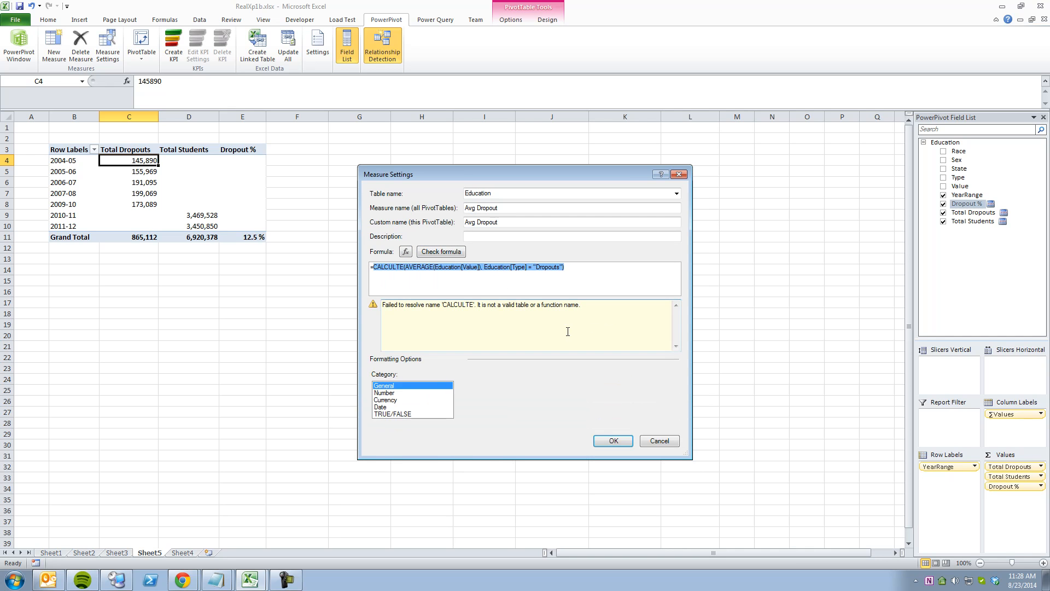
- Correct the function name in the formula to CALCULATE, recheck it, add the measure to the PivotTable and select its 2004-05 value
left_click(393, 268)
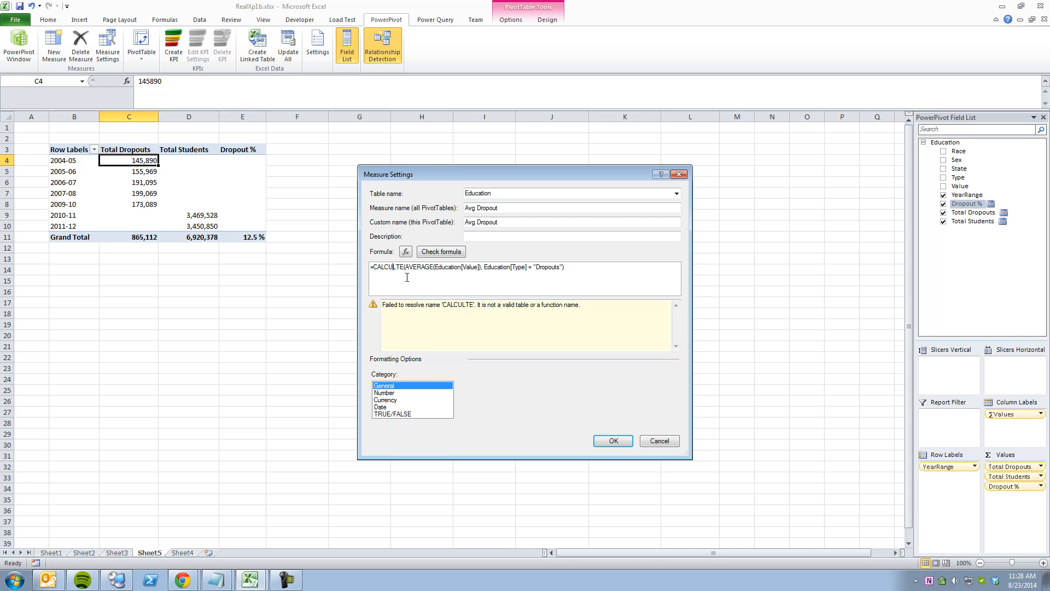
type("A")
key("End")
left_click(441, 252)
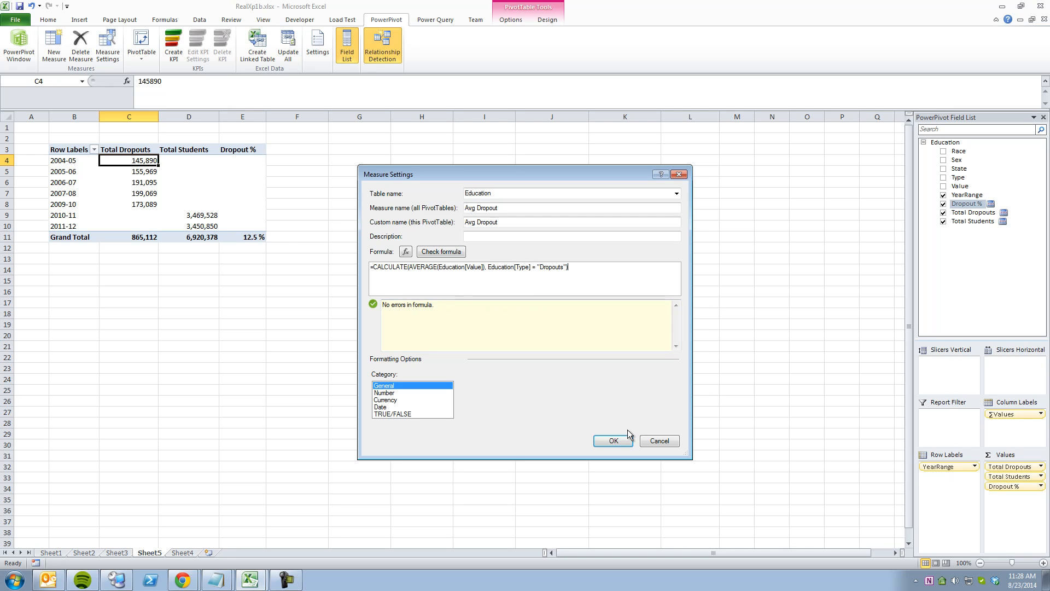
left_click(613, 441)
left_click(266, 160)
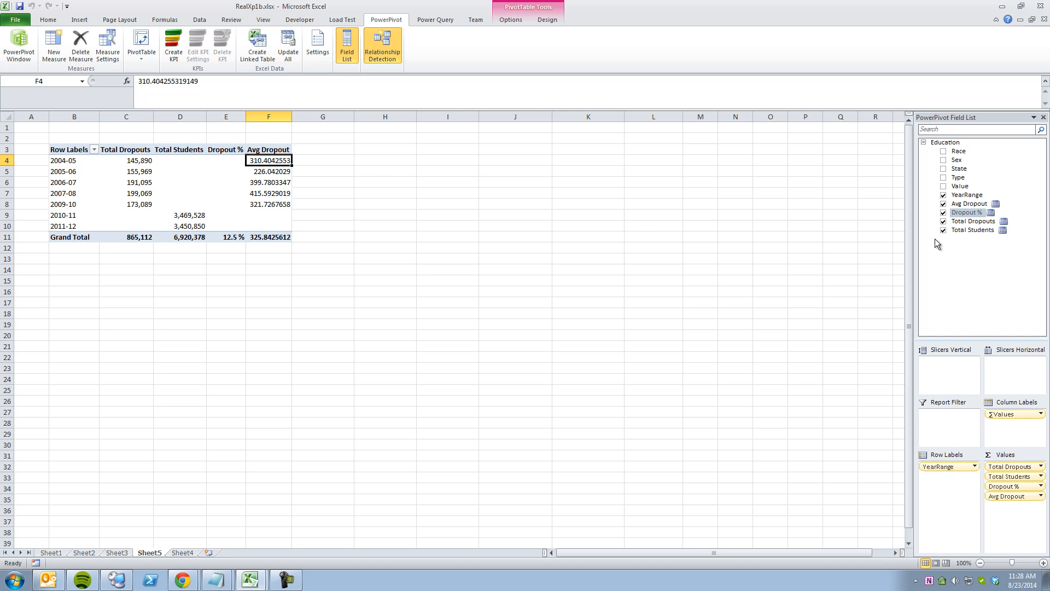
- Start another new measure on the Education table and move its settings dialog away from the PivotTable
left_click(54, 46)
left_click_drag(472, 173, 552, 210)
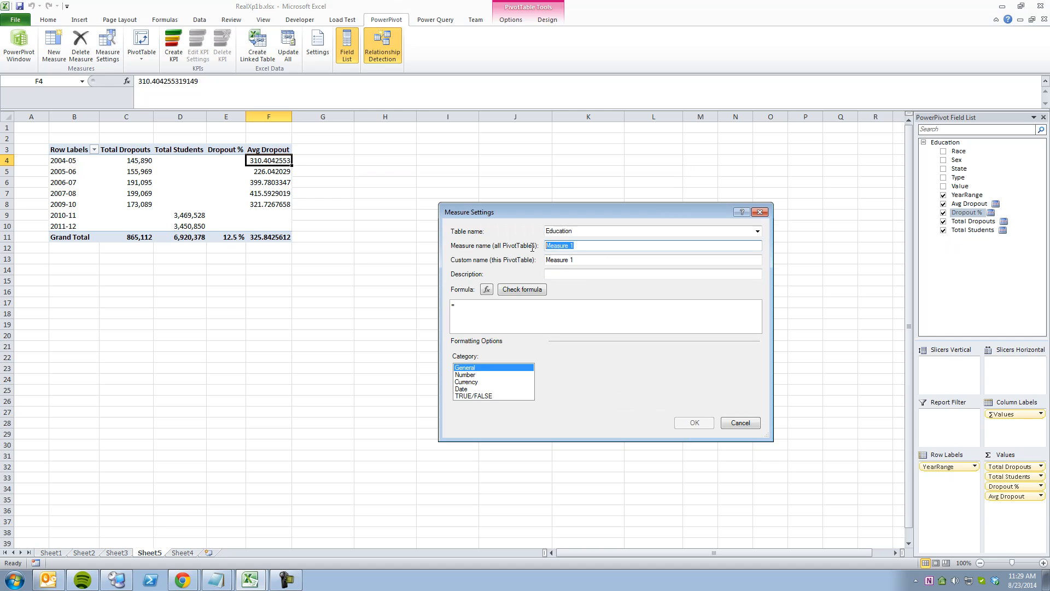
- Name the new measure Yearly Average Dropouts and begin its formula with =AVERAGEX(VALUES(Education[YearRange])
type("Yearly Average Dropouts")
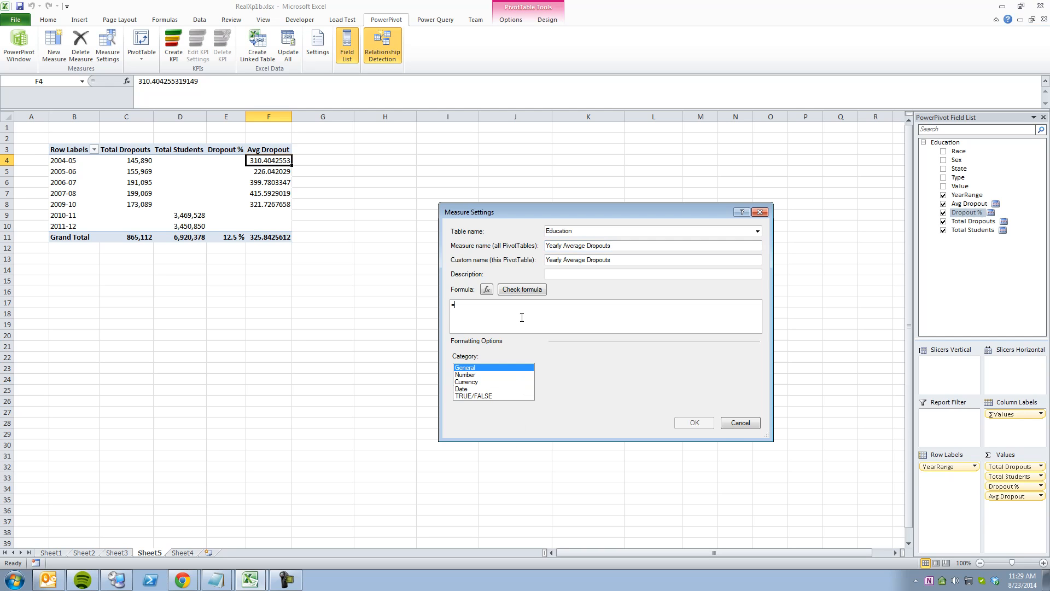
left_click_drag(770, 438, 809, 495)
left_click(553, 360)
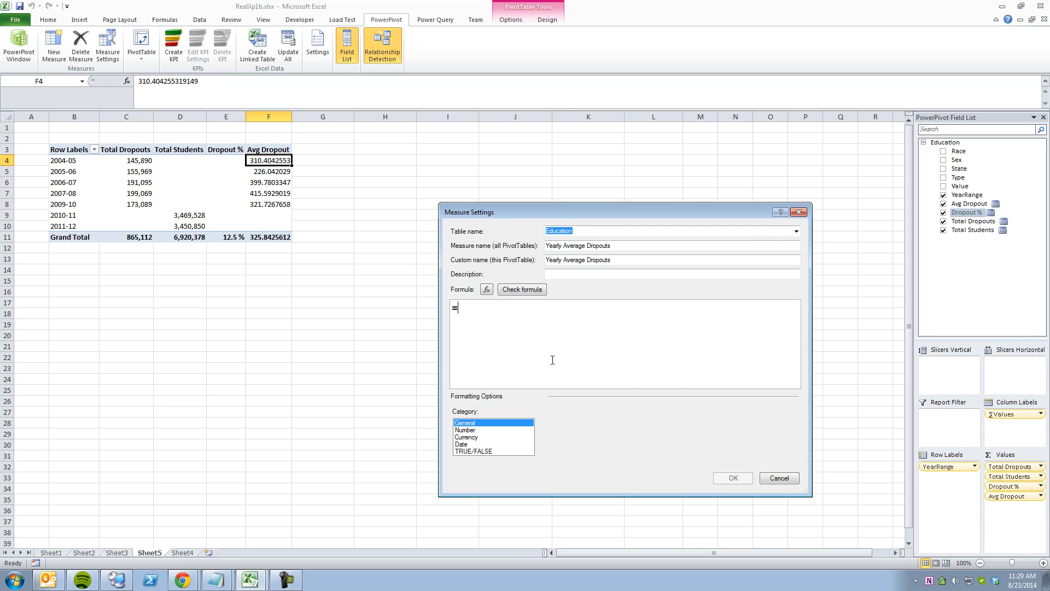
type("AVERAGEX")
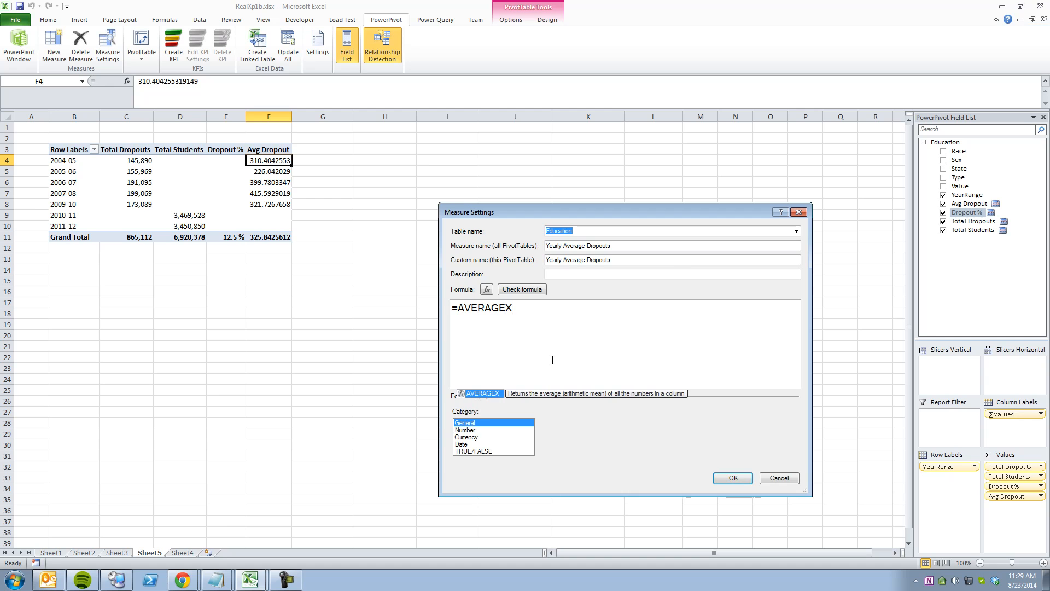
type("(")
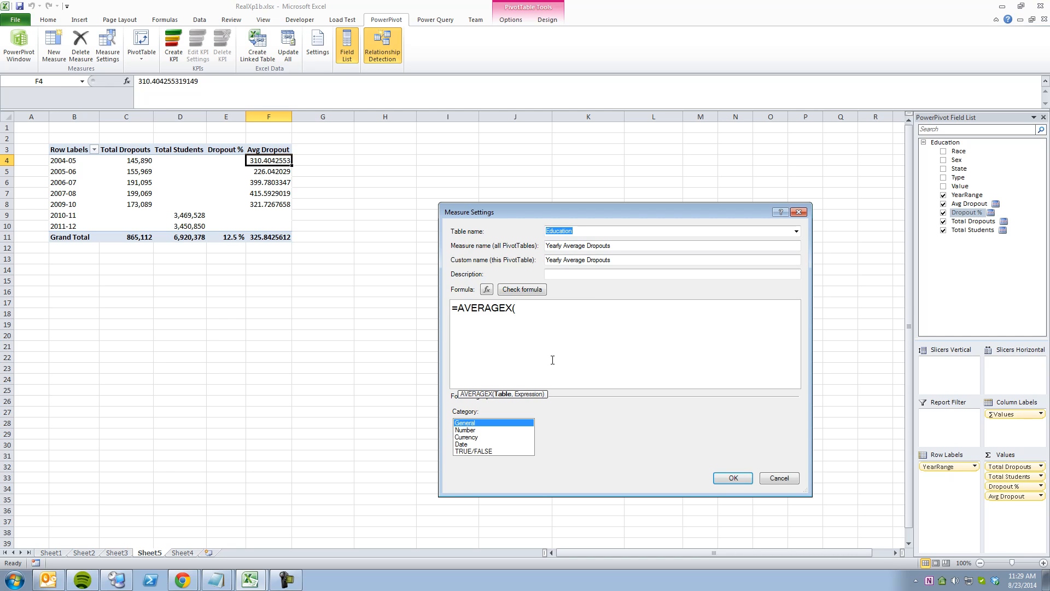
type("VALUES(")
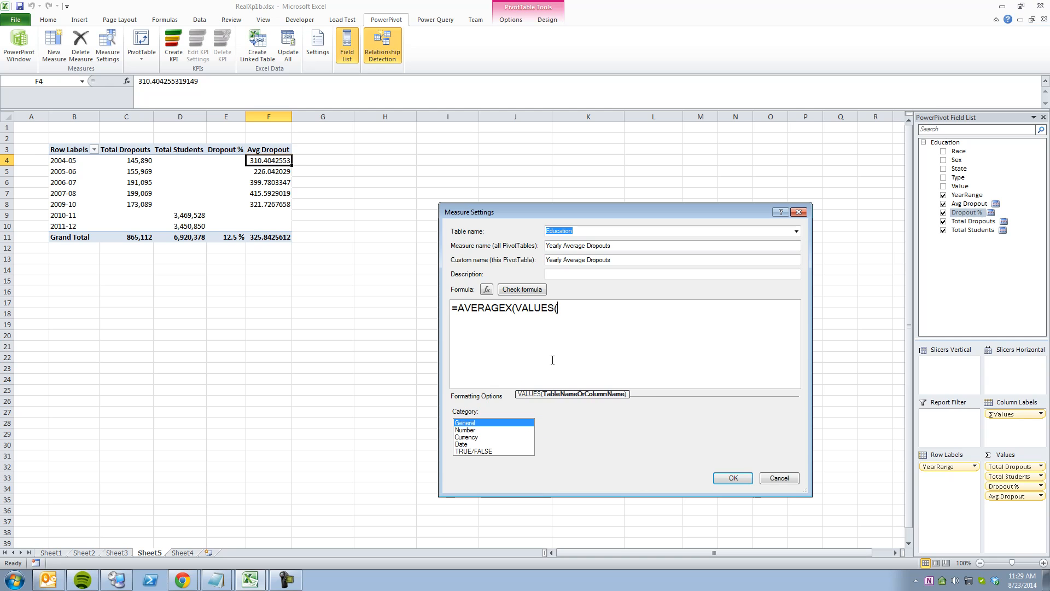
type("Education")
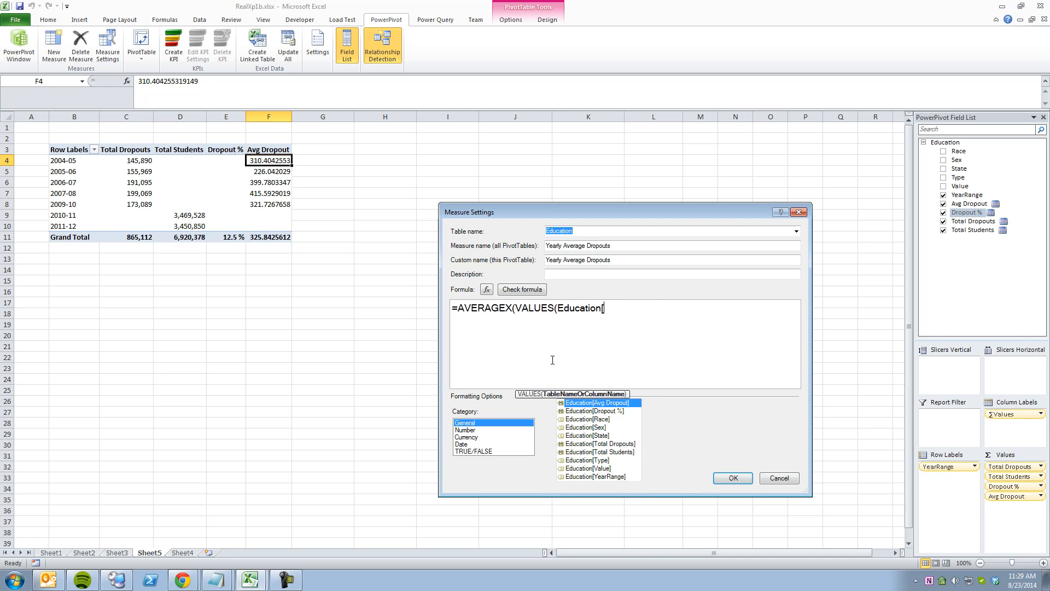
type("[YearRange]))")
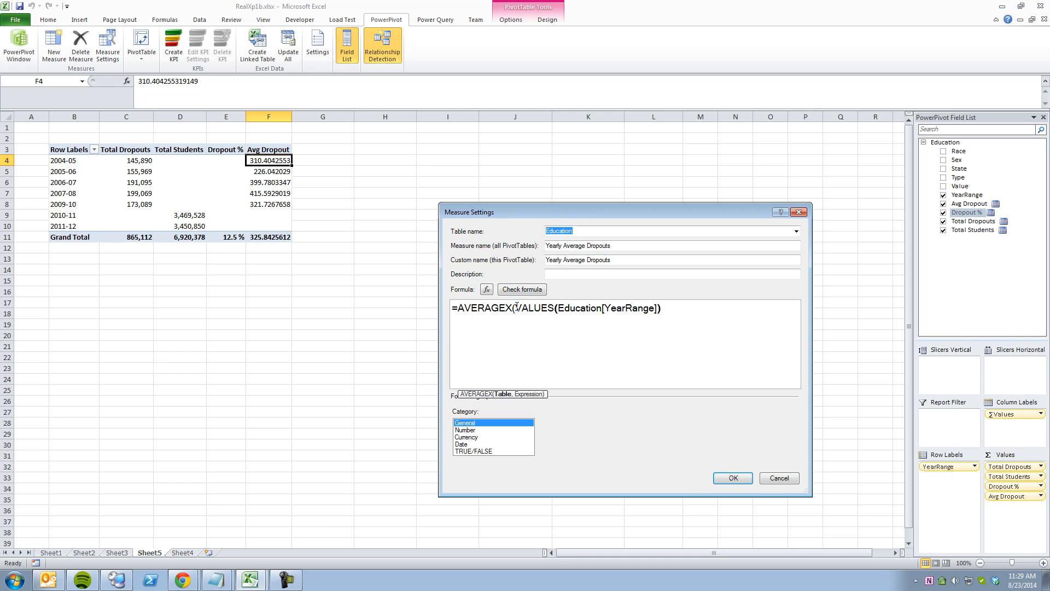
left_click_drag(516, 307, 674, 311)
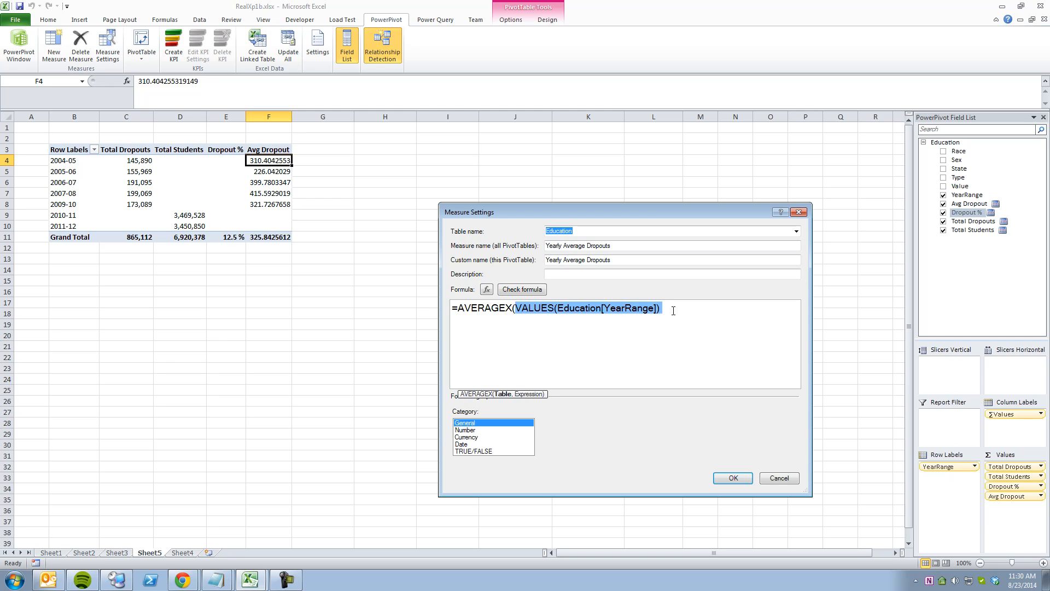
left_click(678, 315)
left_click(693, 332)
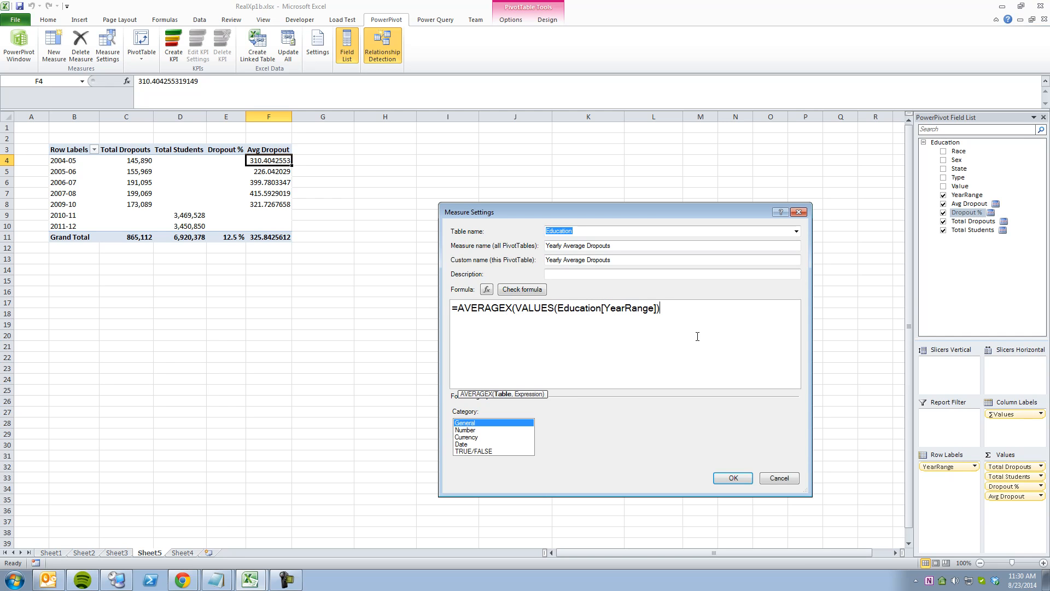
- Complete the formula with [Total Dropouts] as the averaged expression, check it for errors and save the measure
type(", [Tot")
key("Tab")
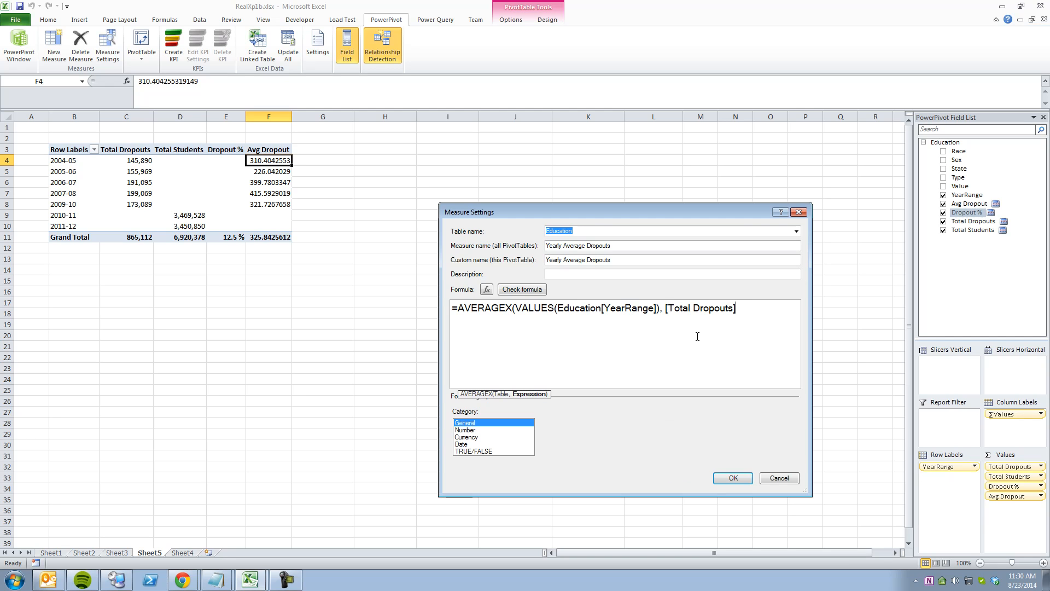
type(")")
left_click(542, 293)
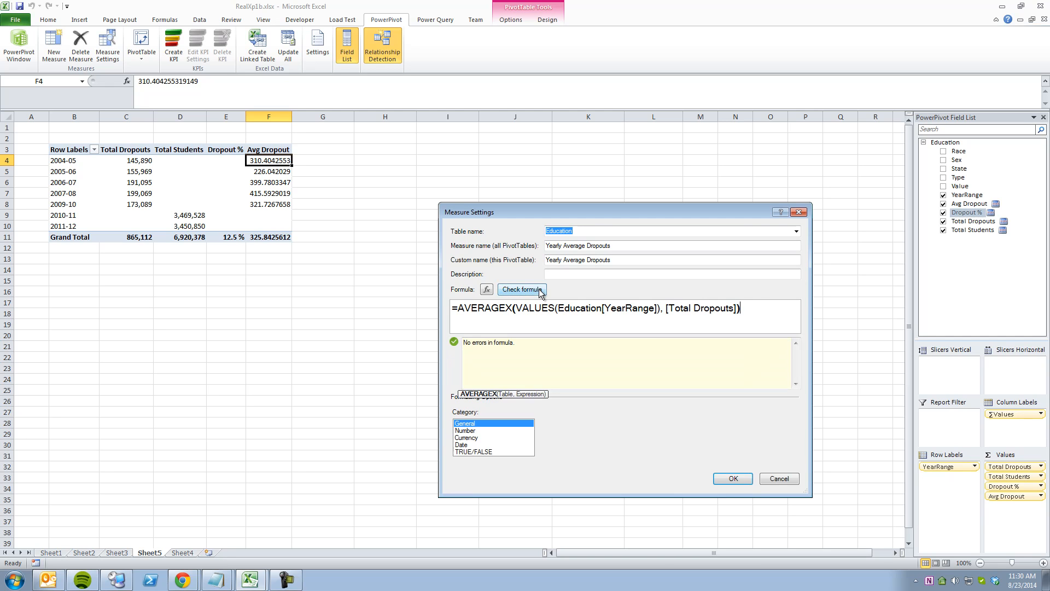
left_click_drag(519, 307, 736, 310)
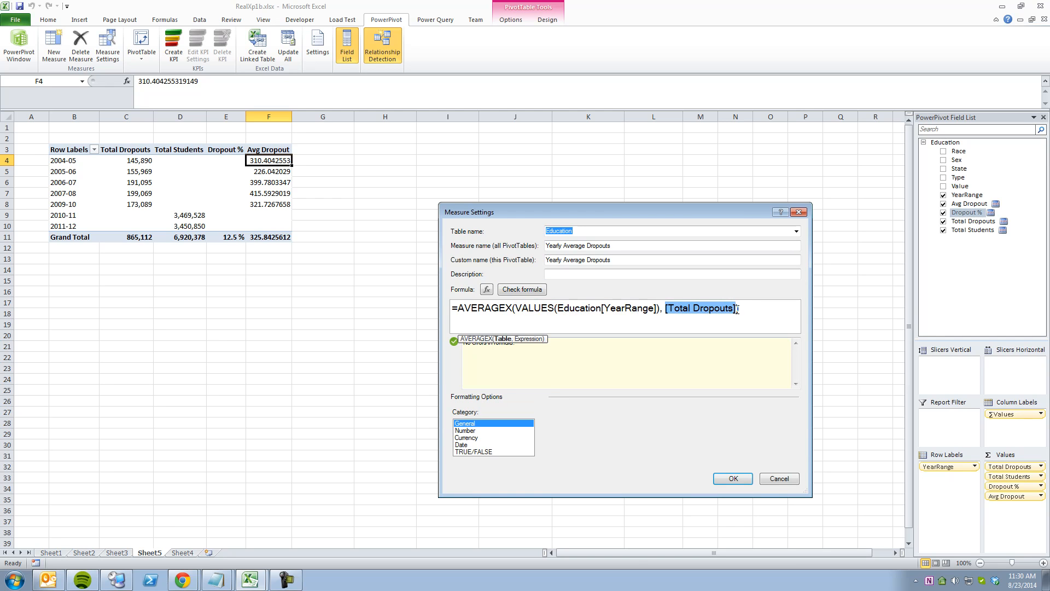
left_click(618, 311)
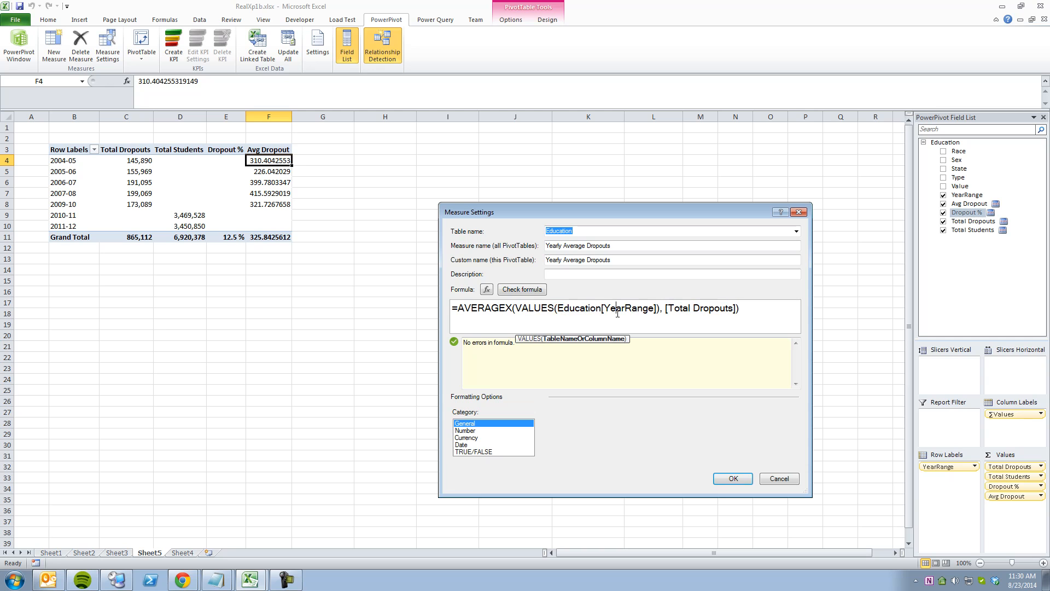
left_click(535, 291)
left_click(733, 478)
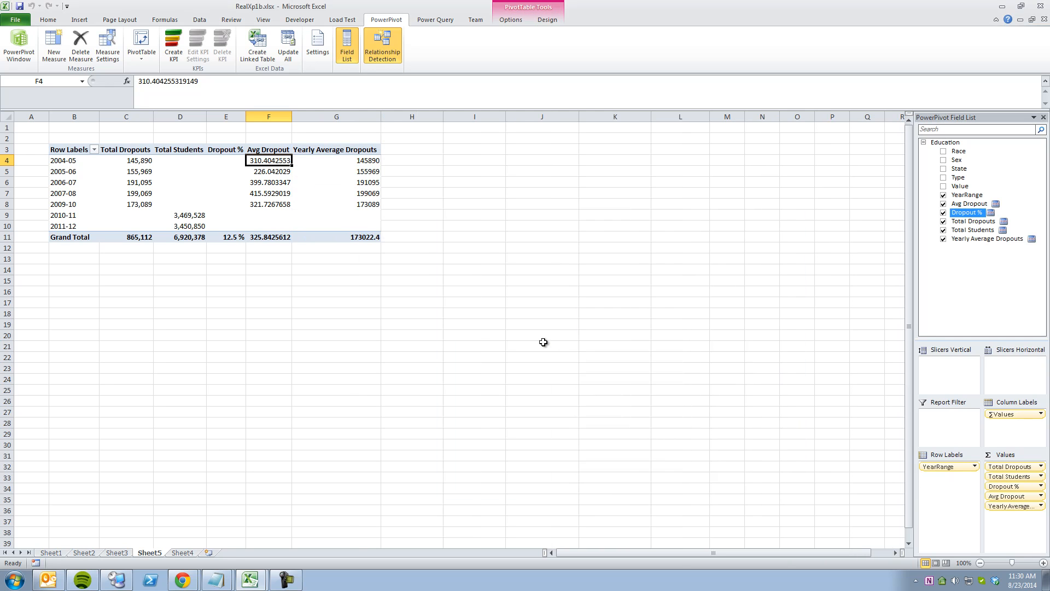
- Format the Yearly Average Dropouts measure as a decimal number with 0 decimal places and a 1000 separator
left_click(366, 160)
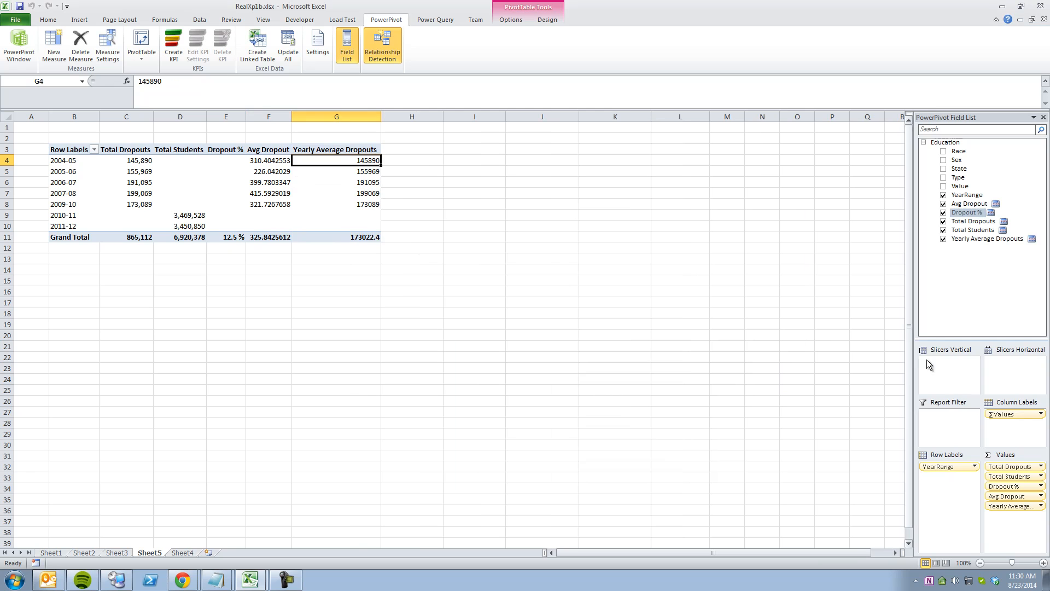
left_click(1026, 508)
left_click(971, 557)
left_click(386, 337)
left_click(482, 358)
left_click(554, 348)
left_click(554, 348)
left_click(614, 386)
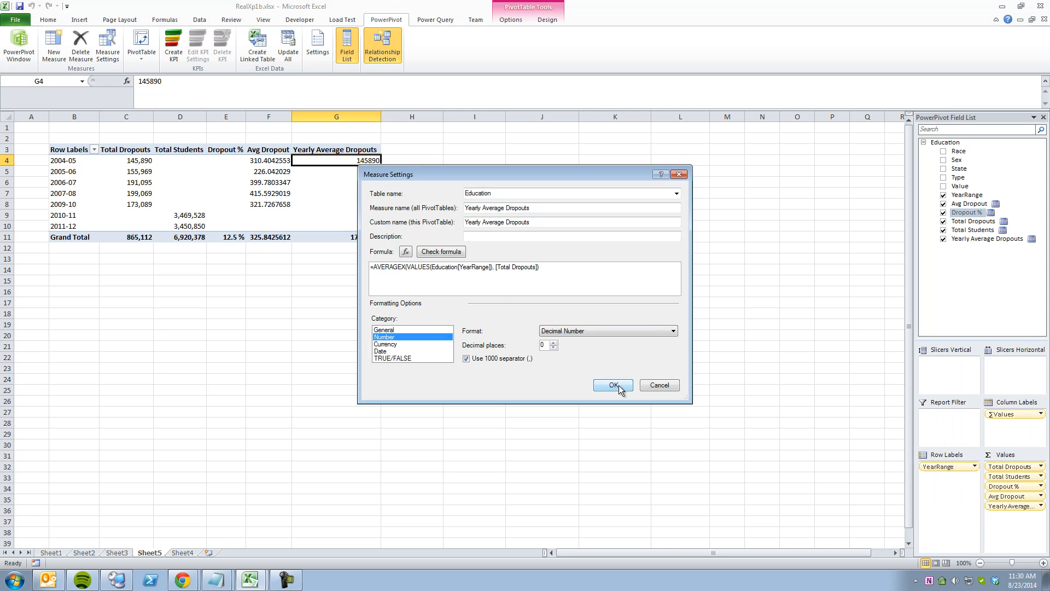
- Compare the yearly values and grand total of Yearly Average Dropouts with those of Total Dropouts
left_click_drag(359, 160, 363, 205)
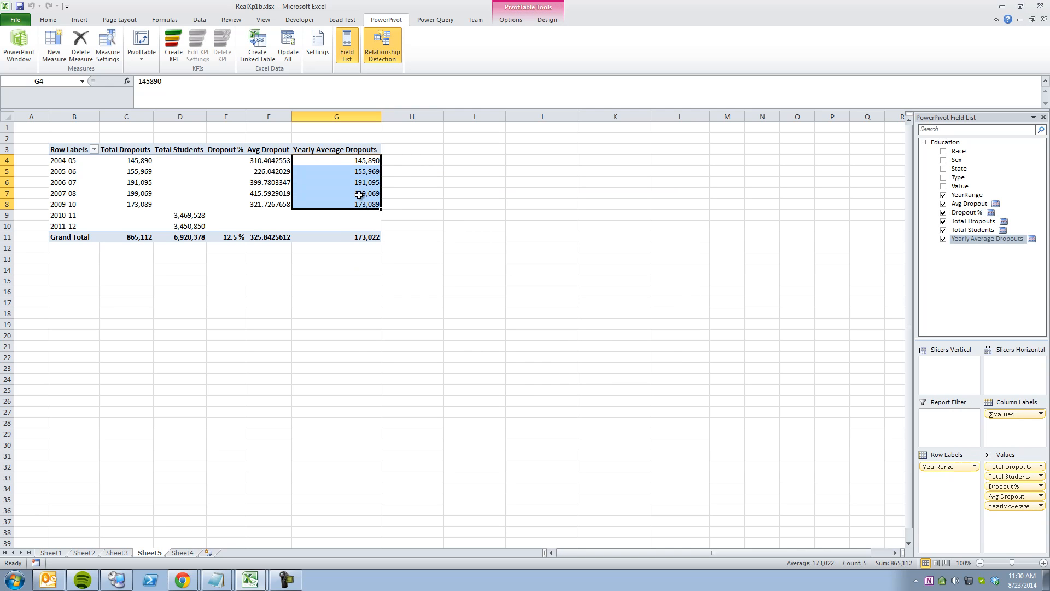
left_click(359, 164)
left_click(145, 157)
left_click(141, 205)
left_click(377, 202)
left_click(366, 237)
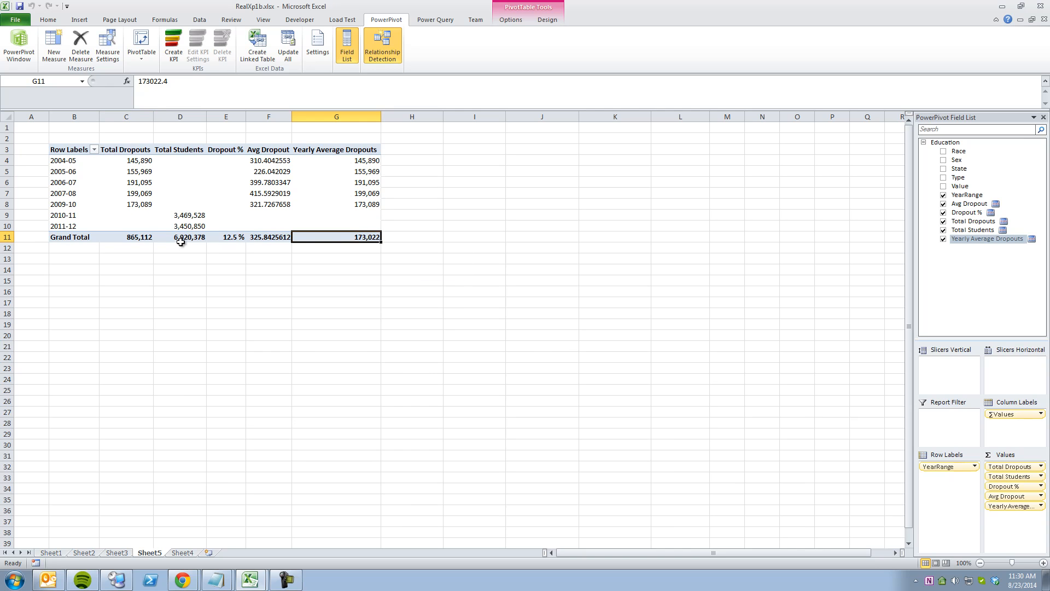
left_click(135, 237)
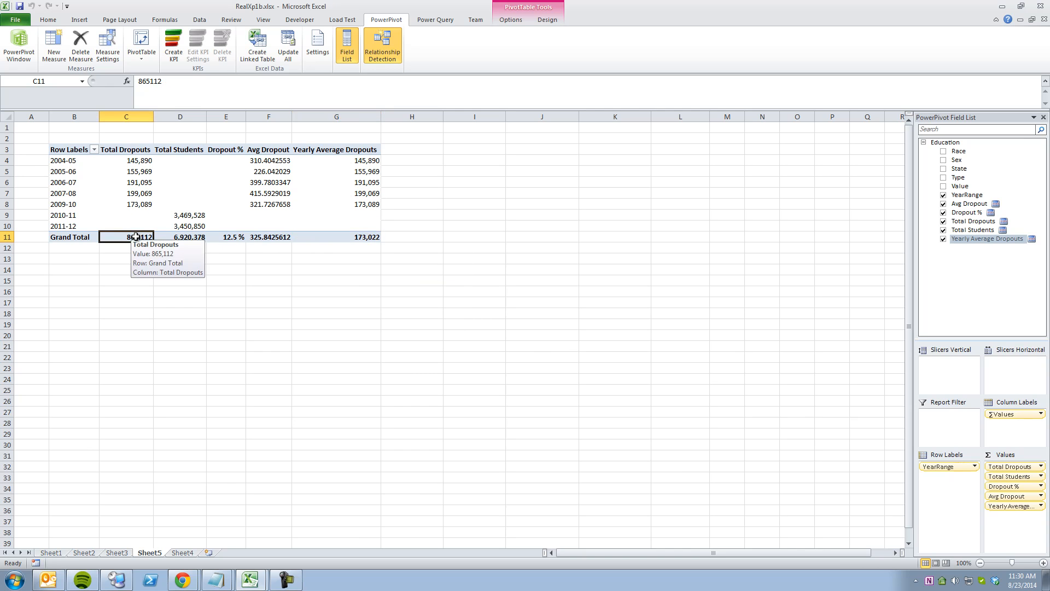
left_click(361, 239)
left_click_drag(364, 164, 366, 204)
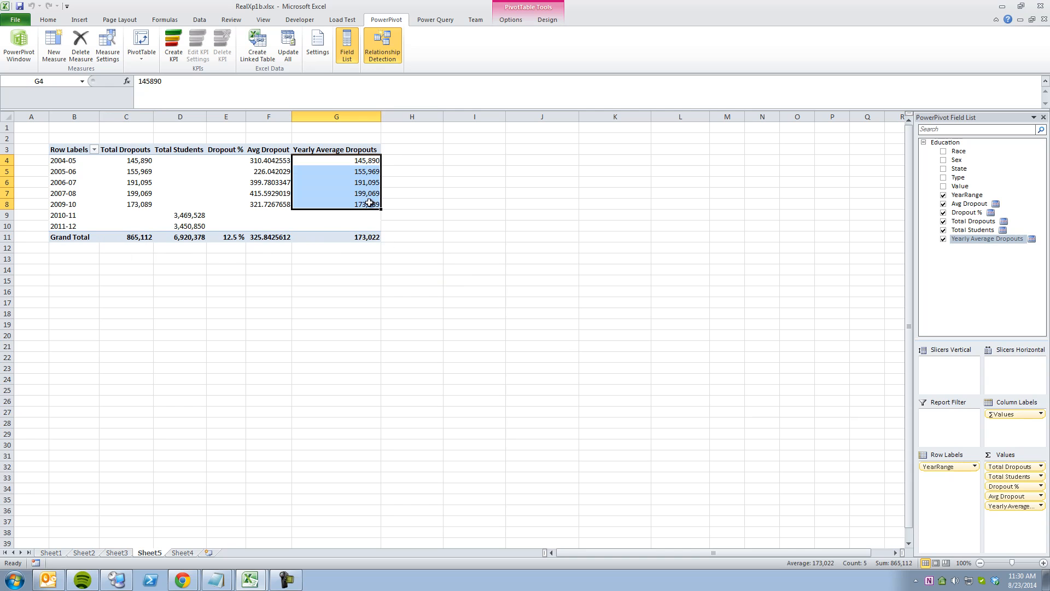
left_click(376, 239)
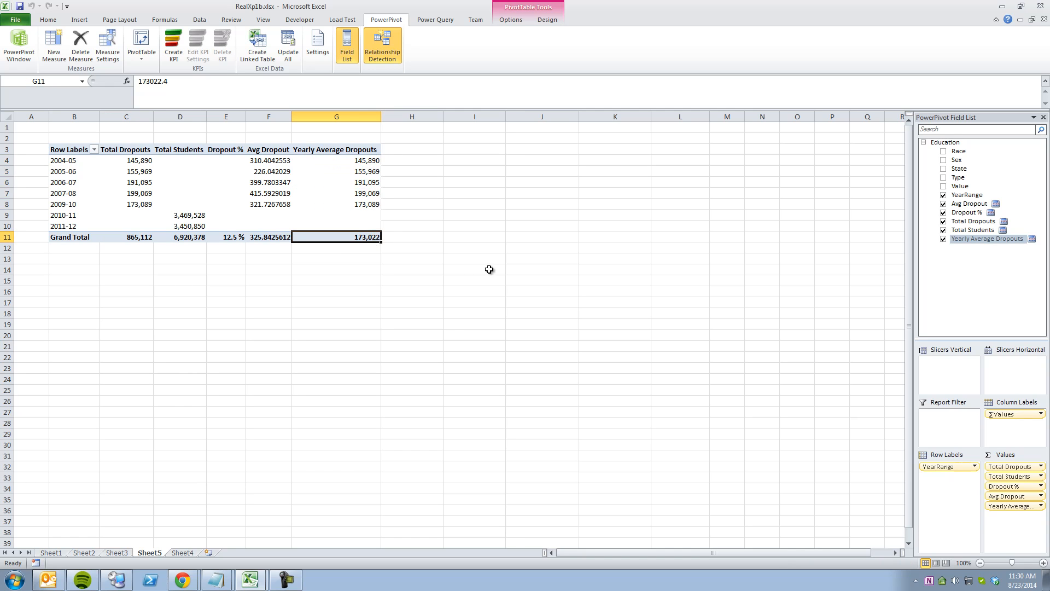
left_click_drag(292, 116, 302, 117)
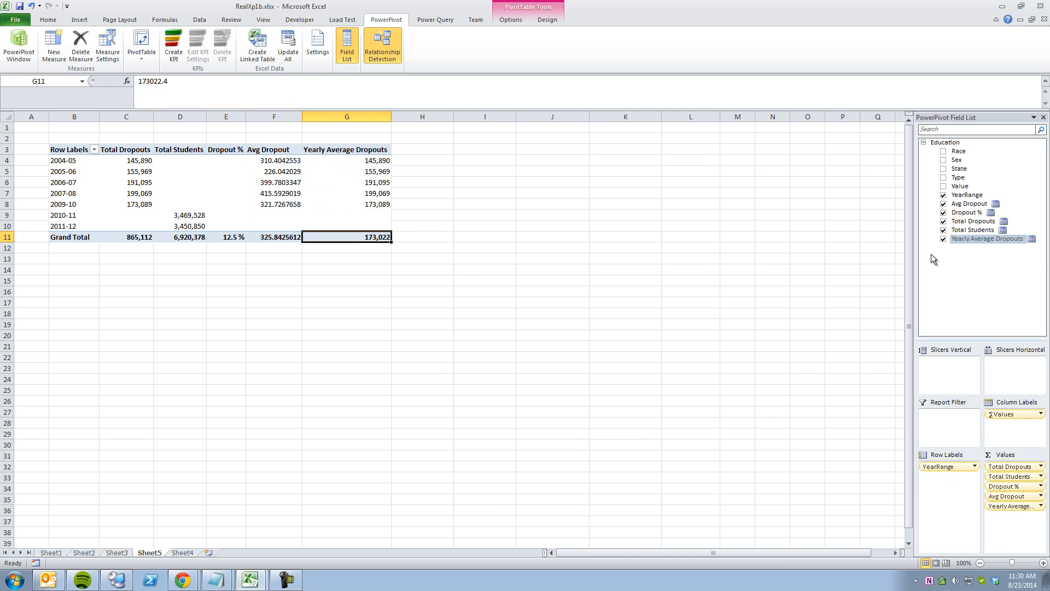
- Copy the full formula from the settings of the Yearly Average Dropouts measure, leaving that measure as it is
left_click(993, 239)
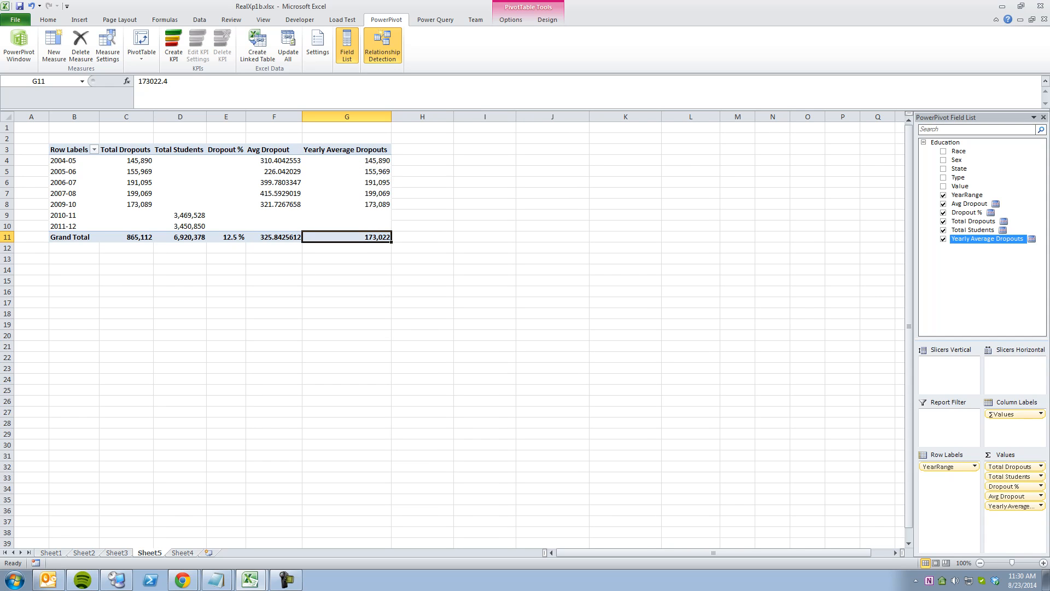
left_click(586, 274)
key("ctrl+a")
key("ctrl+c")
left_click(659, 385)
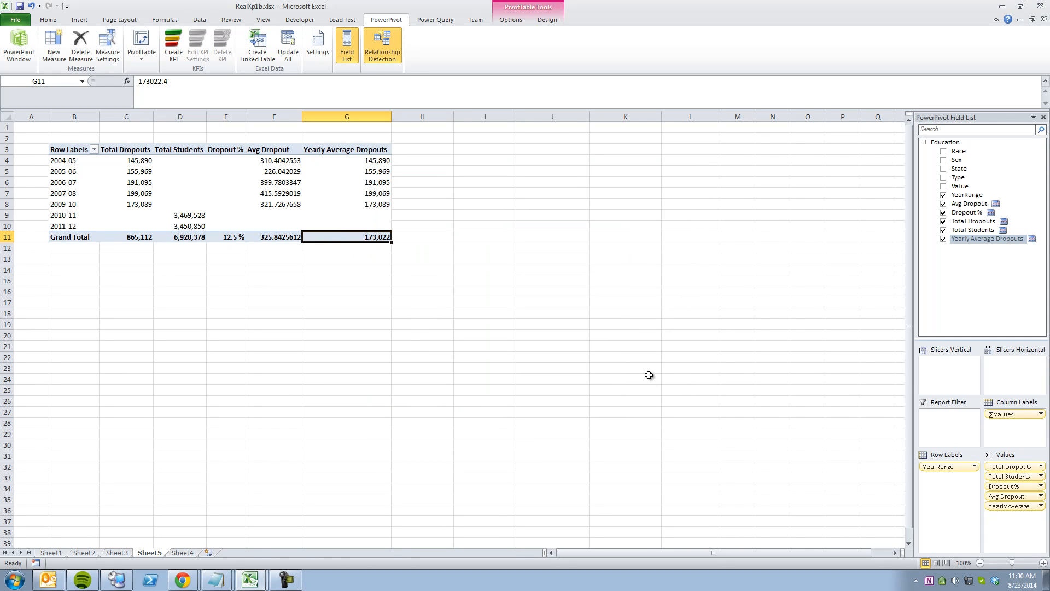
- Set up a new measure named Yearly Average Students from the copied formula, replacing [Total Dropouts] with [Total Students], and check the formula
left_click(54, 45)
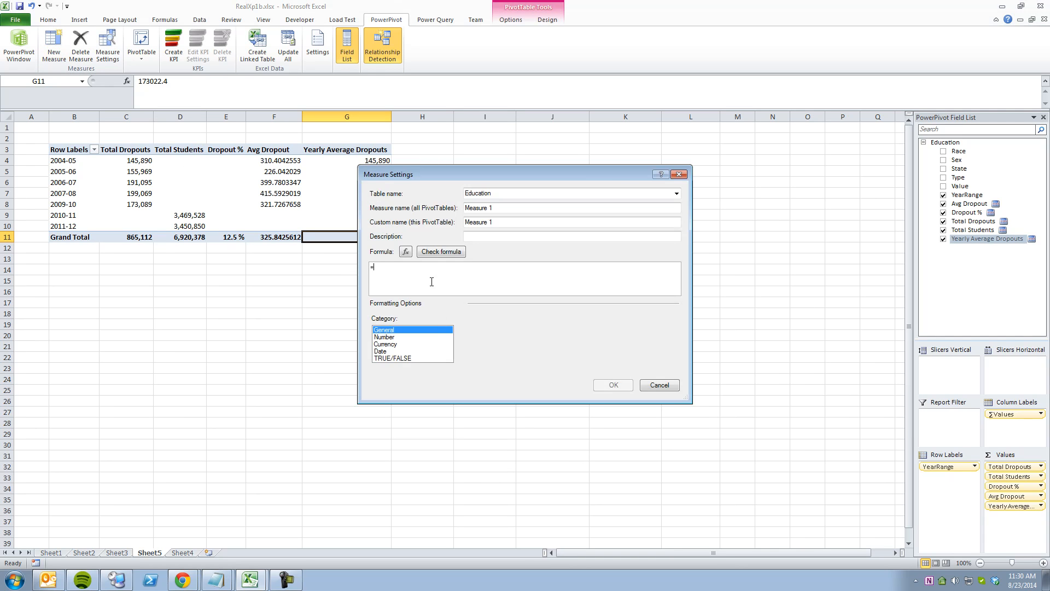
key("ctrl+v")
double_click(518, 269)
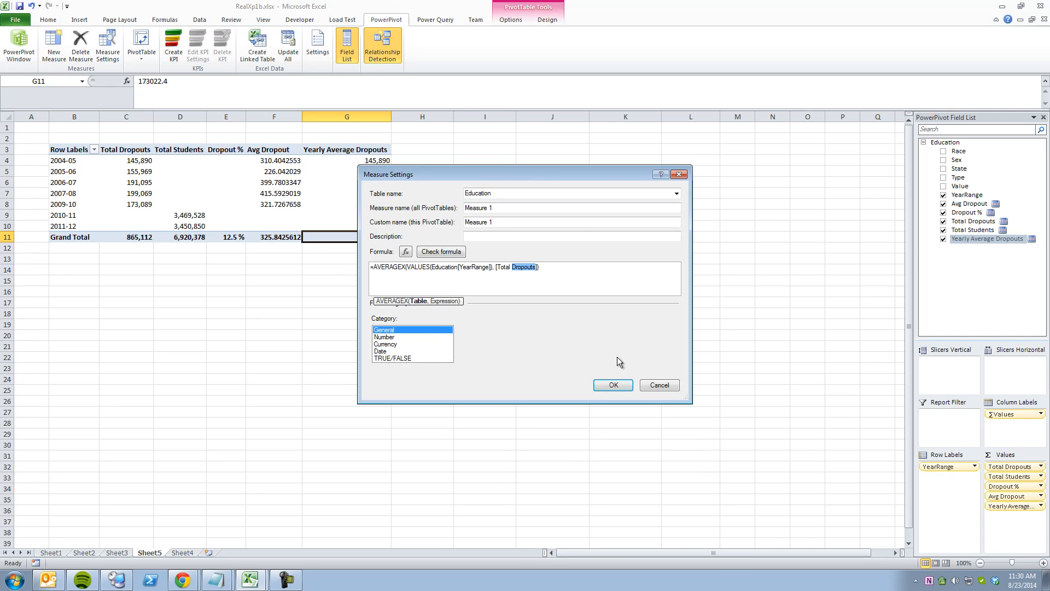
type("ST")
key("Tab")
left_click_drag(505, 210, 446, 210)
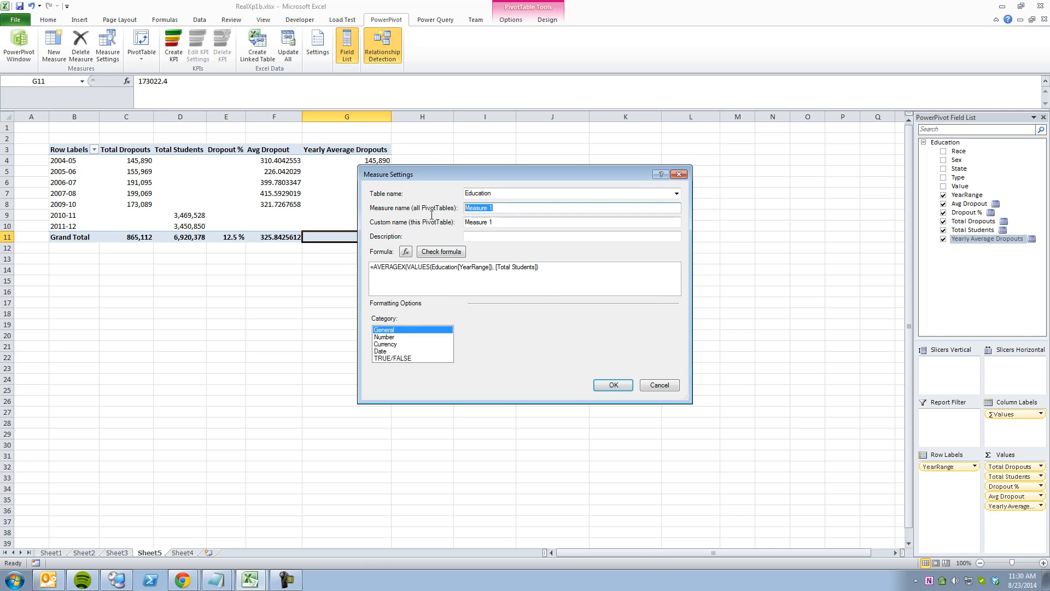
type("Yearly Average Students")
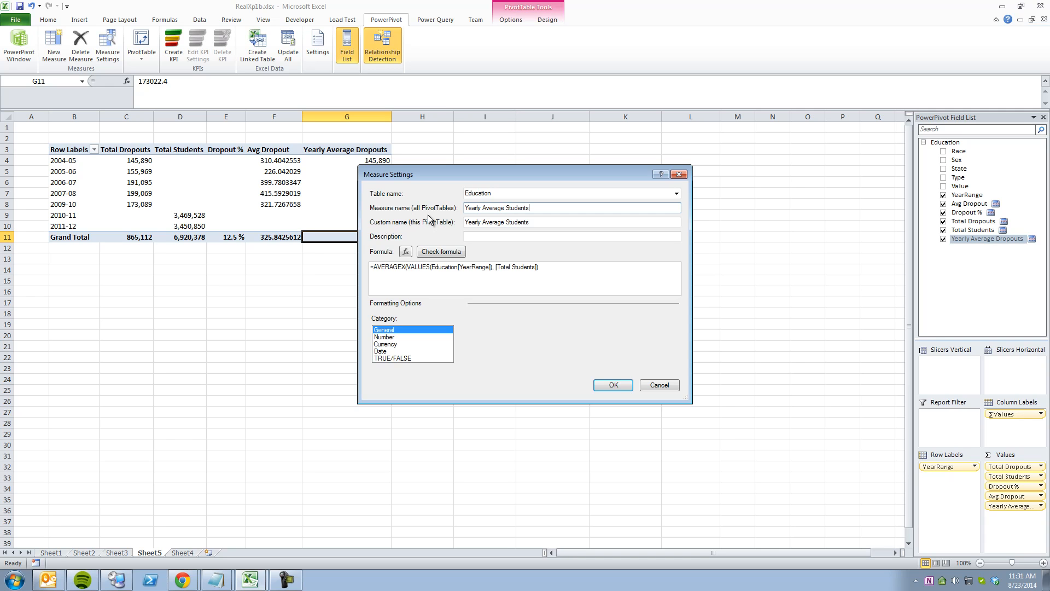
left_click(441, 252)
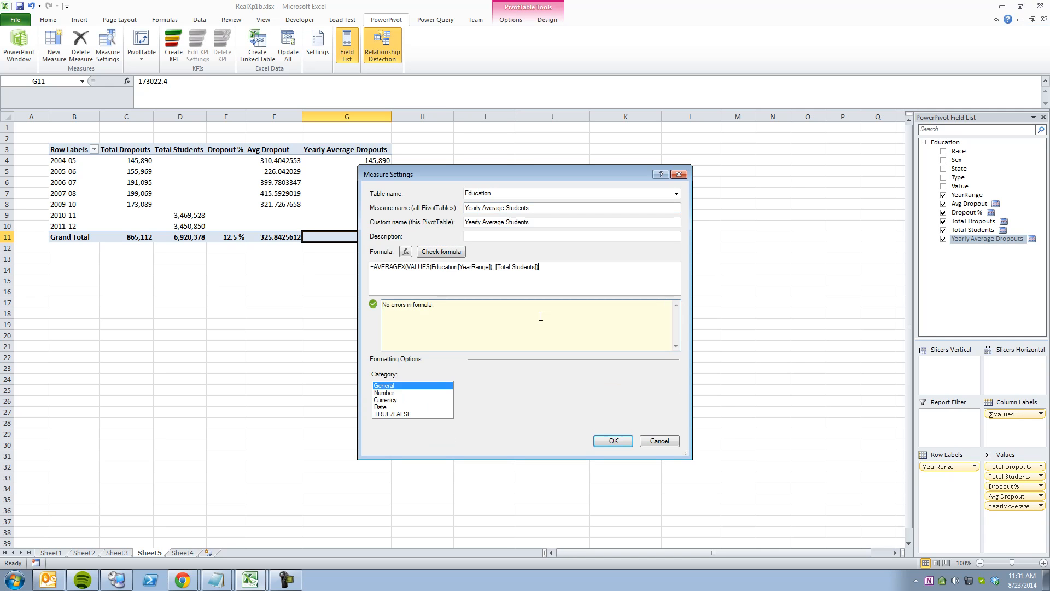
- Format the Yearly Average Students measure as a number with 0 decimal places and a 1000 separator, and save it
left_click_drag(582, 174, 651, 169)
left_click(476, 388)
left_click(534, 410)
left_click(622, 399)
left_click(621, 399)
left_click(681, 436)
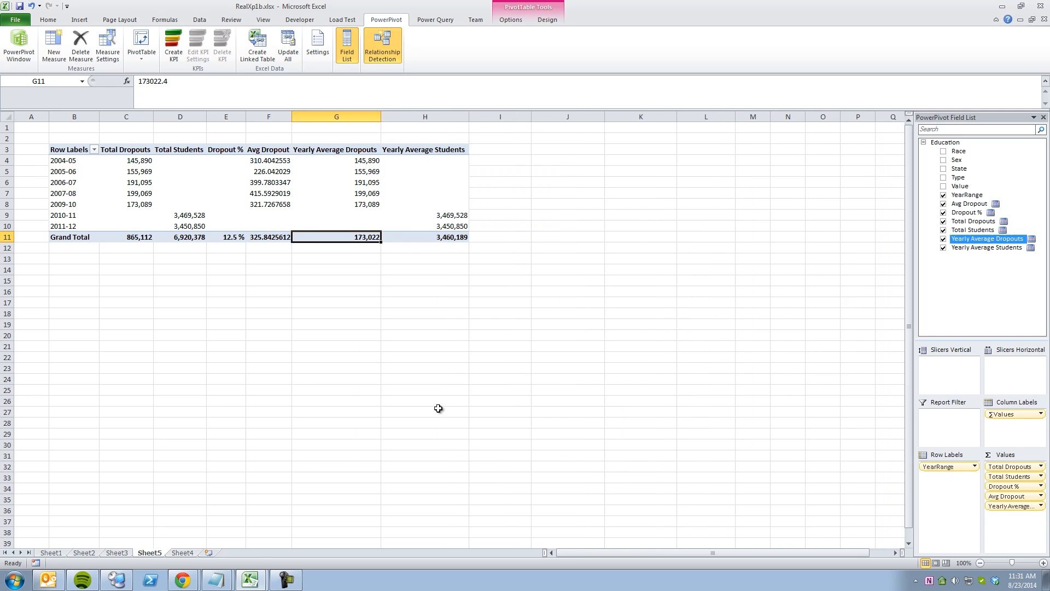
- Compare the grand totals of the yearly average measures with Total Dropouts, Total Students, Avg Dropout and Dropout %
left_click(440, 238)
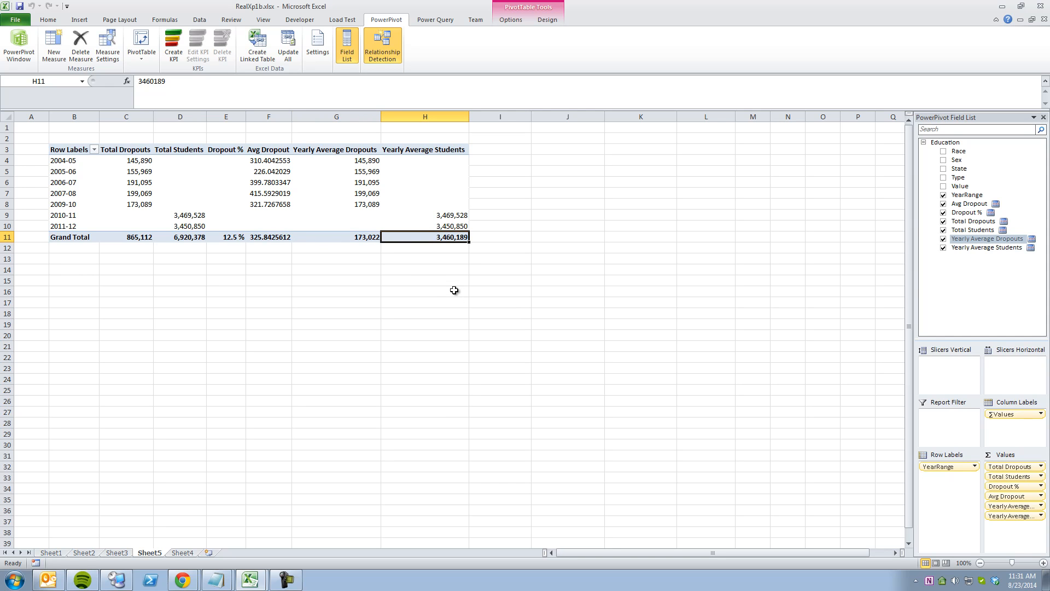
left_click(371, 240)
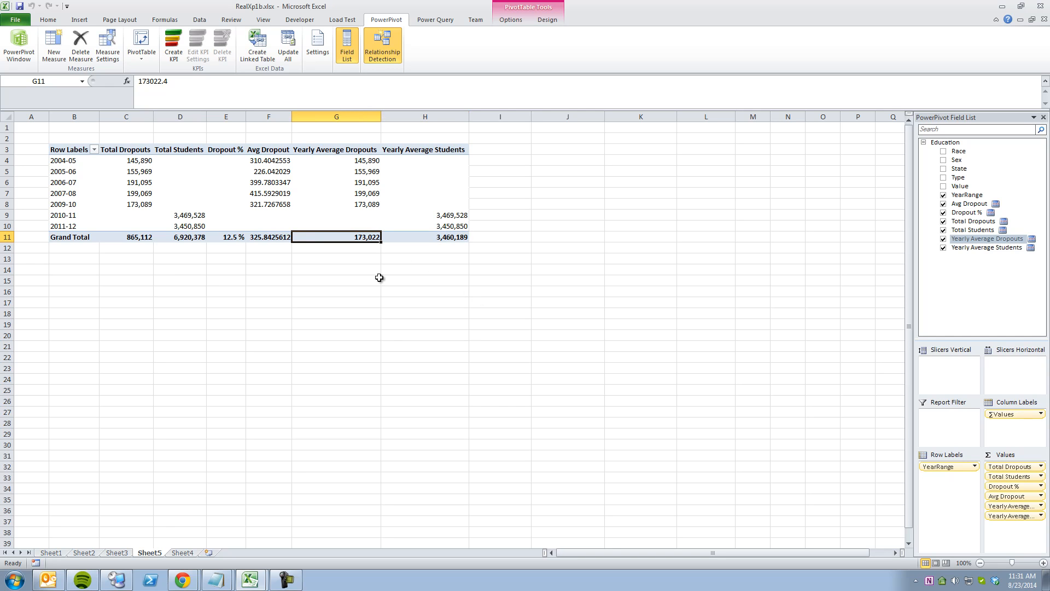
left_click(188, 239)
left_click(129, 238)
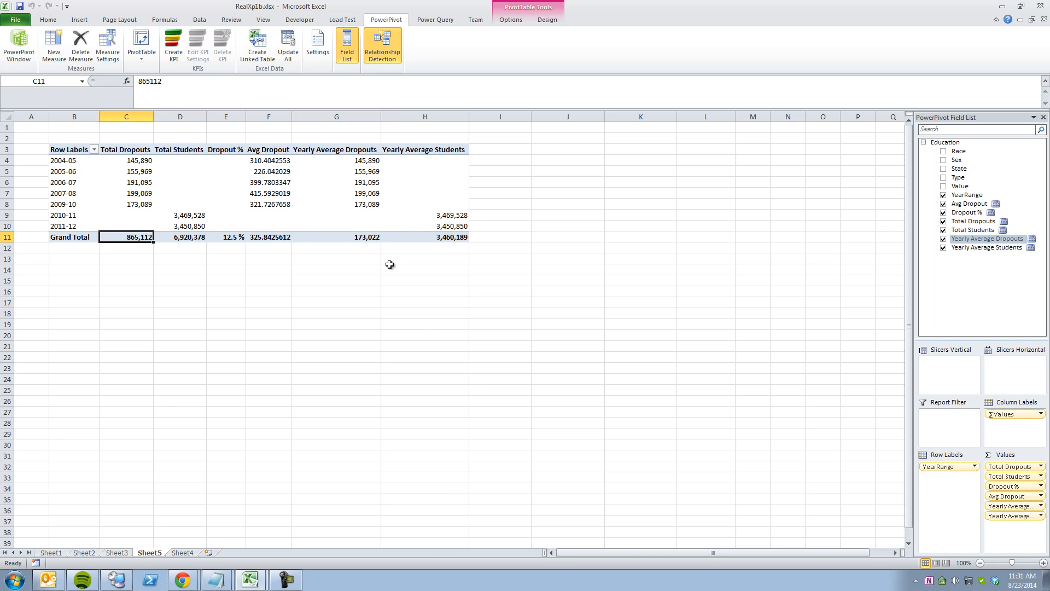
left_click(368, 238)
left_click(432, 239)
left_click(266, 239)
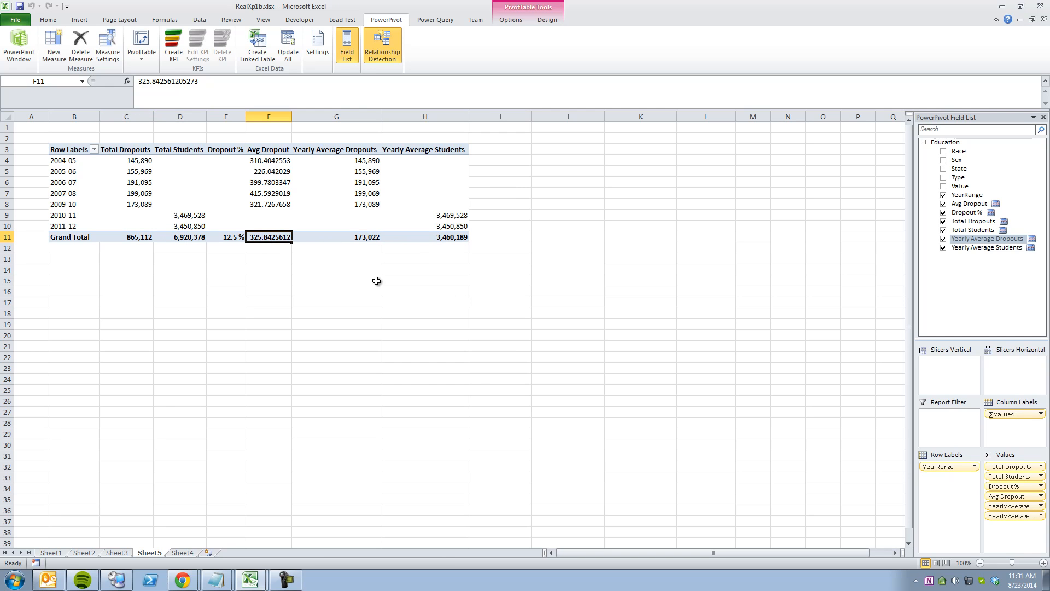
left_click(243, 236)
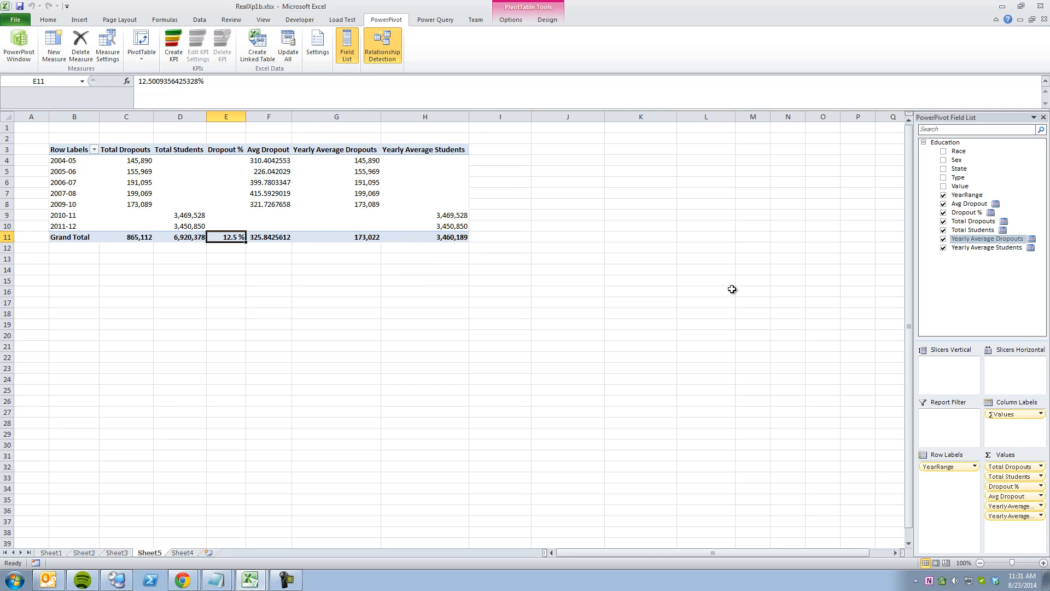
- Change the Dropout % measure's formula to =DIVIDE([Yearly Average Dropouts], [Yearly Average Students]), check it and save the measure
left_click(1012, 486)
left_click(974, 474)
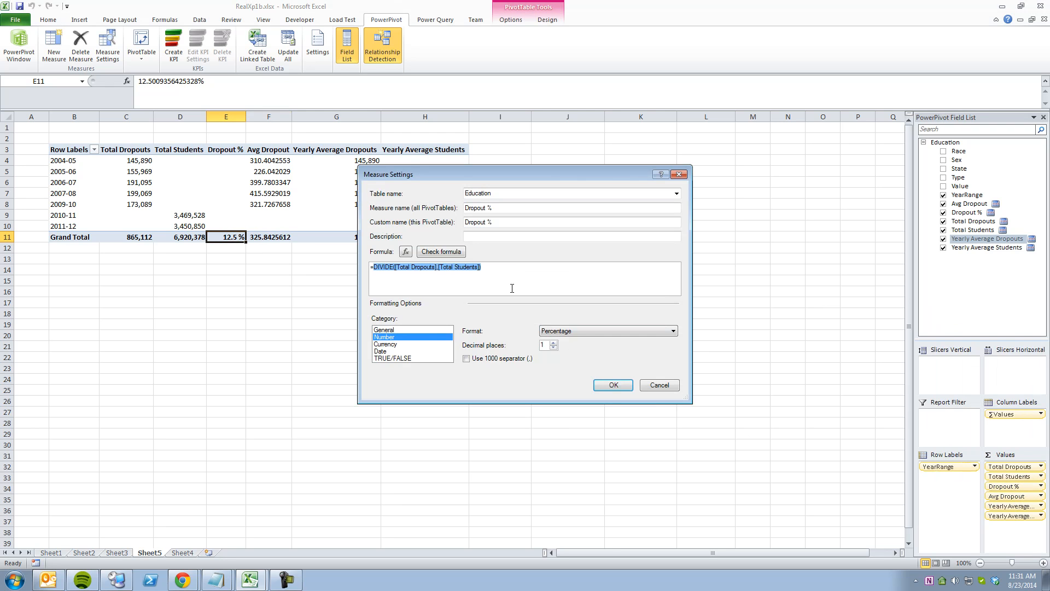
left_click(469, 272)
left_click_drag(395, 267, 577, 270)
type("[Yea")
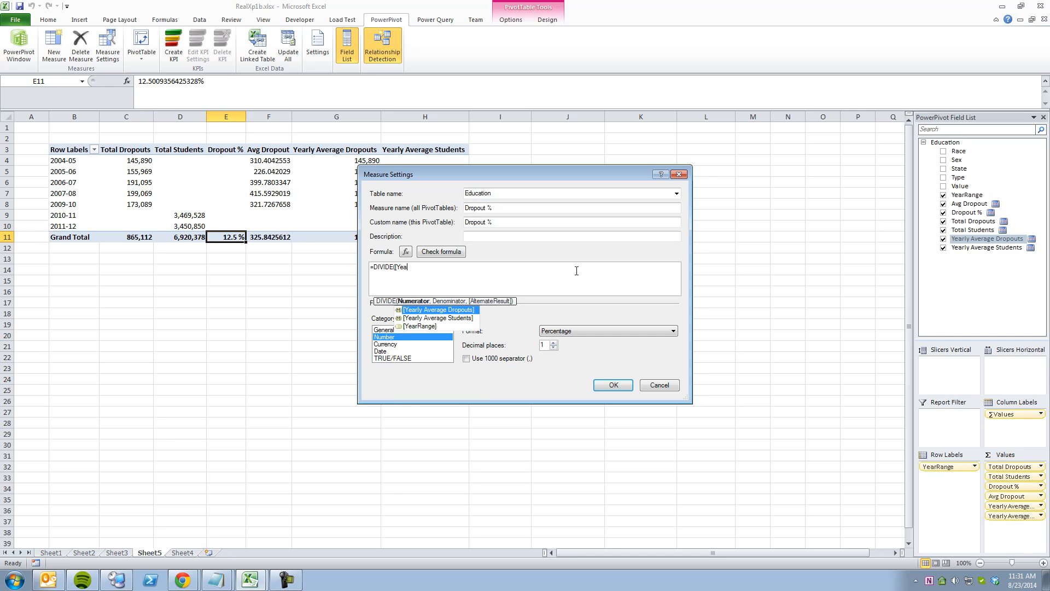
key("Tab")
type(", [Year")
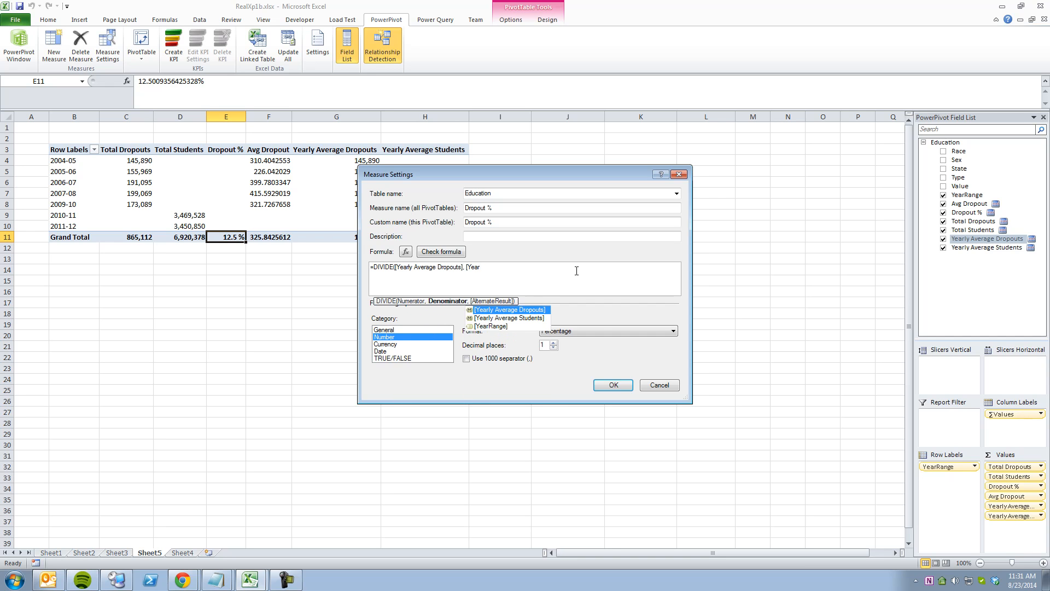
key("Down")
key("Tab")
type(")")
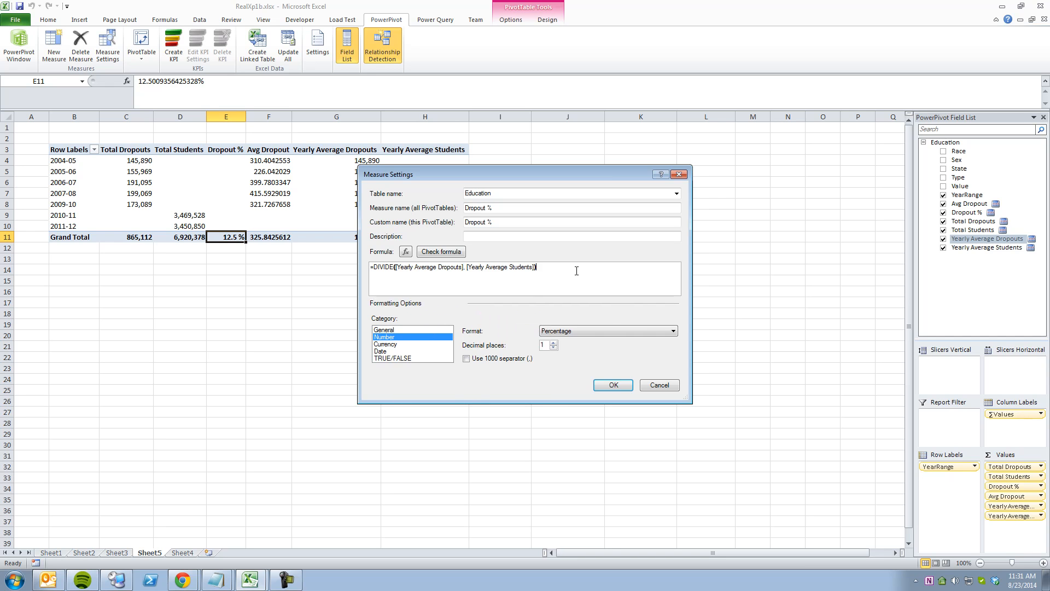
left_click(441, 251)
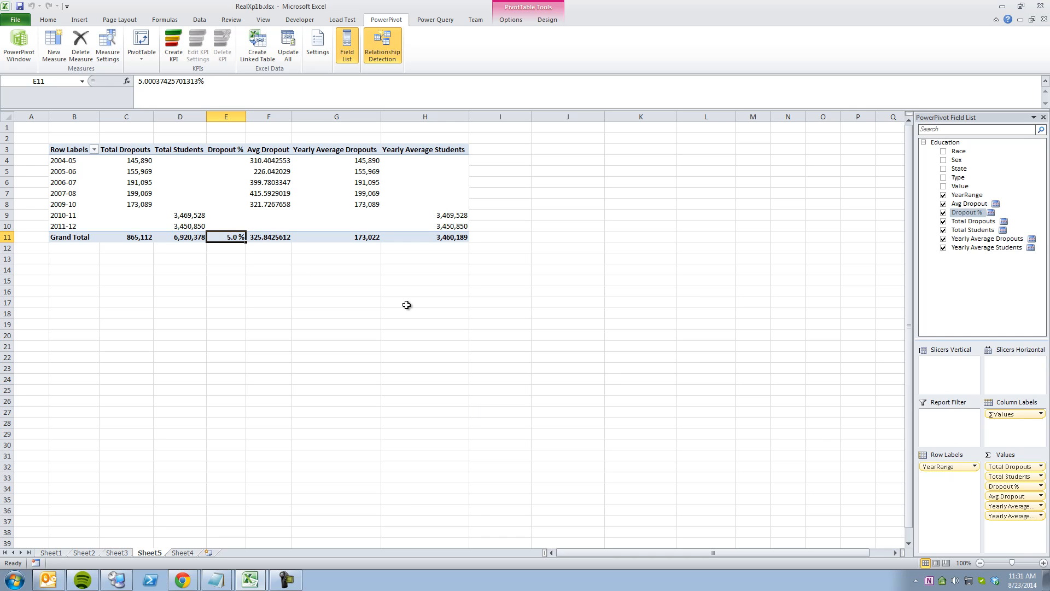
- Remove Total Dropouts, Total Students, Avg Dropout and both yearly average measures from the PivotTable values, leaving only Dropout %
left_click_drag(1009, 467, 849, 457)
left_click_drag(1009, 467, 881, 463)
left_click_drag(1009, 477, 795, 461)
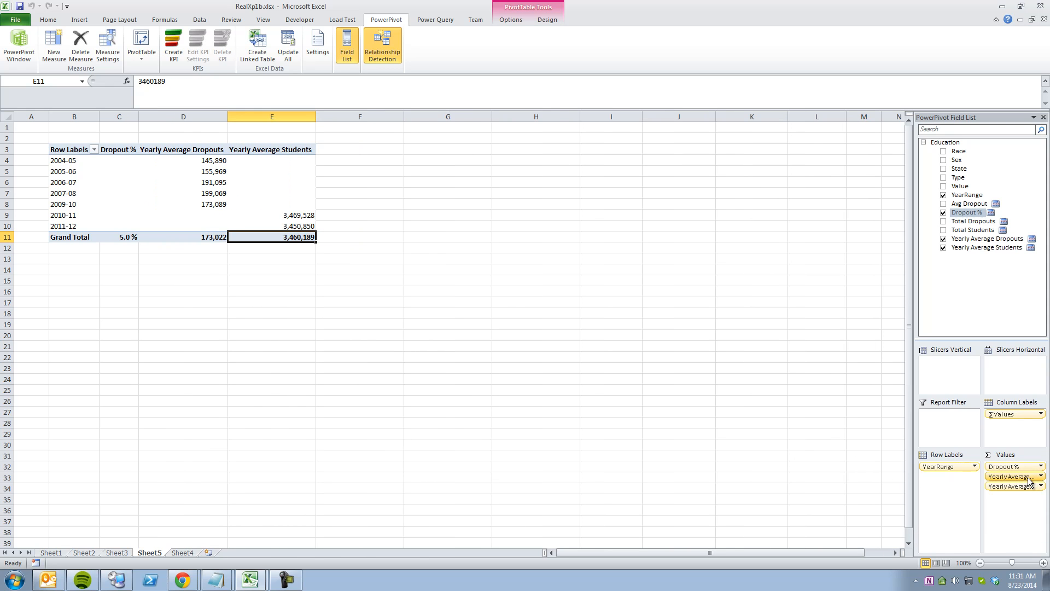
left_click_drag(1028, 479, 642, 380)
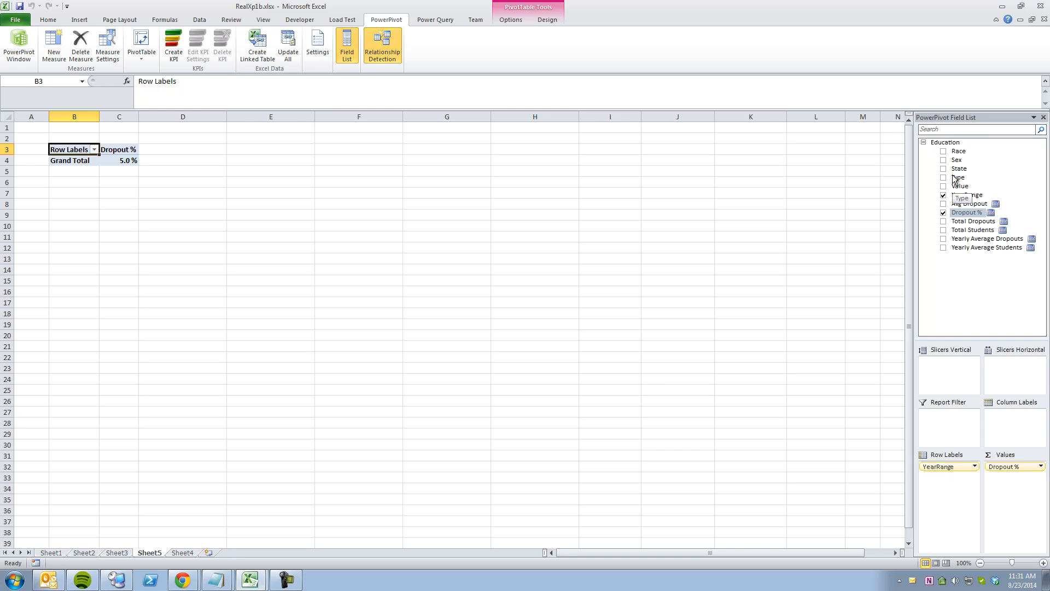
- Try Sex as a row field above YearRange to break down Dropout %, and remove Sex again
left_click_drag(956, 162, 950, 499)
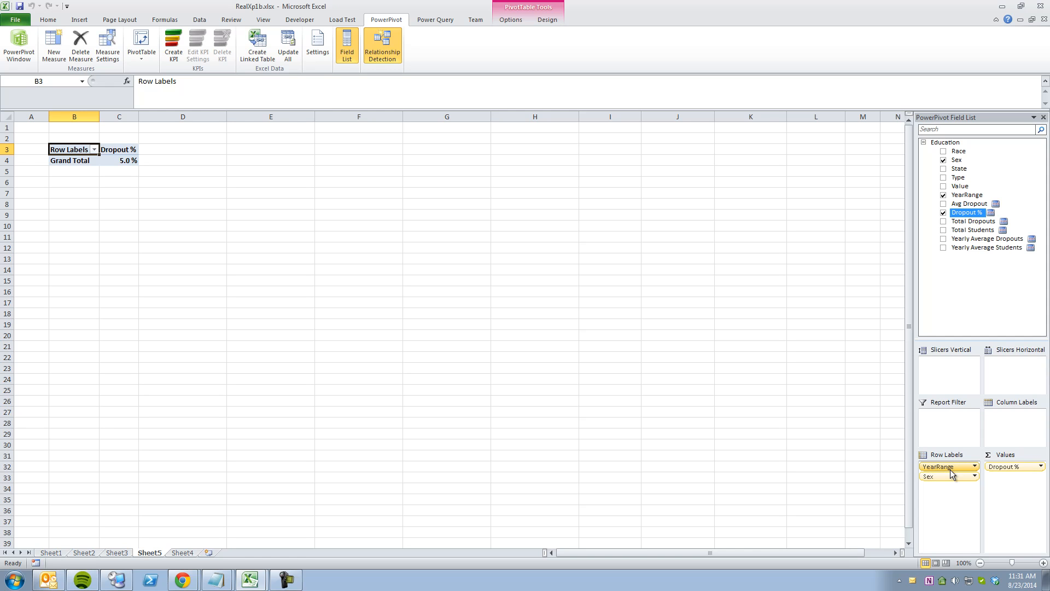
left_click_drag(951, 471, 950, 481)
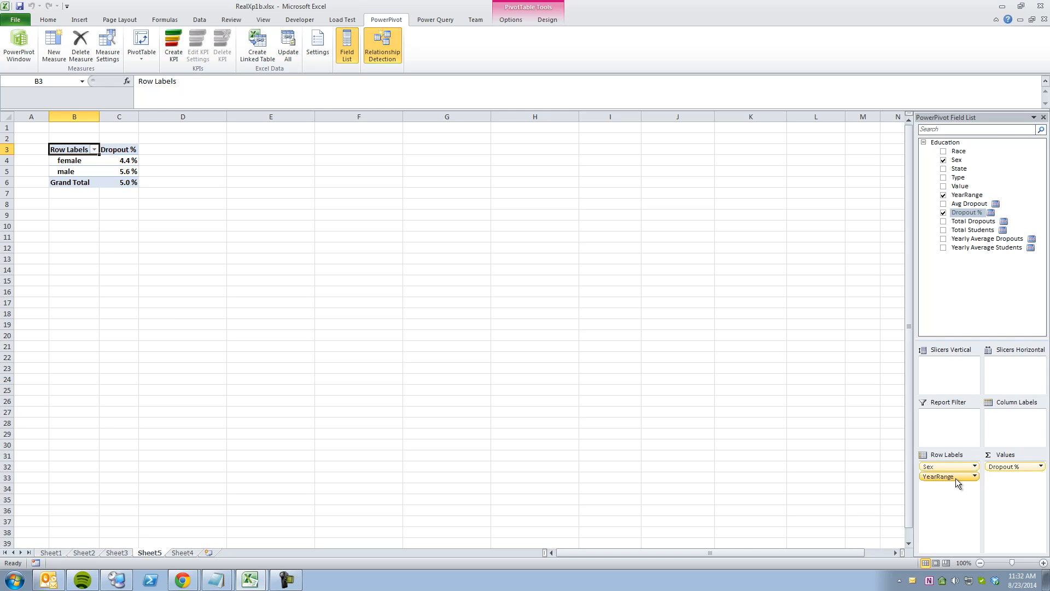
left_click_drag(957, 469, 852, 461)
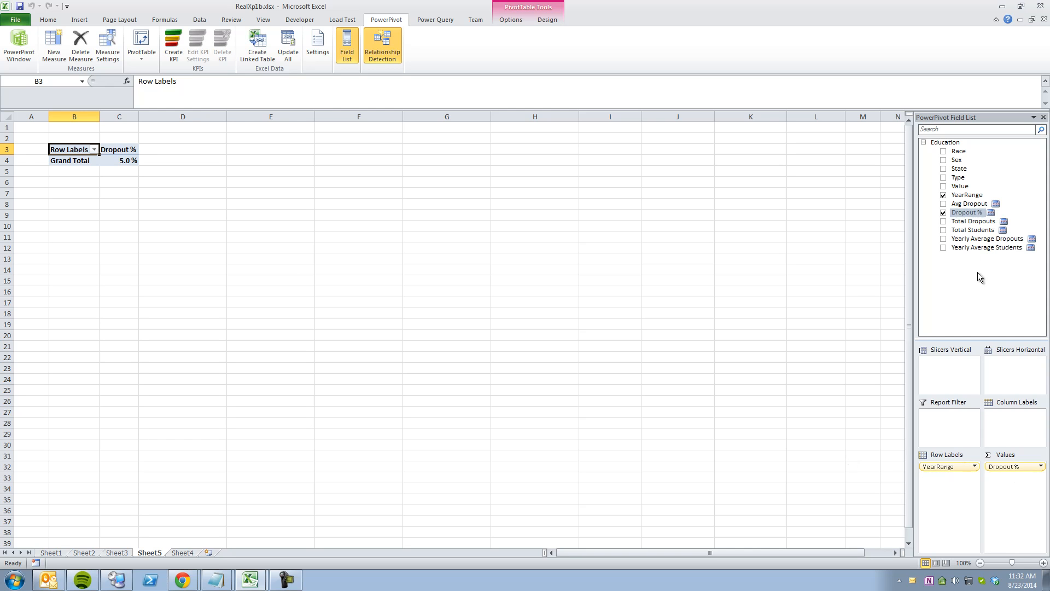
- Add Total Students and Total Dropouts to the PivotTable values and examine which years have data for each
left_click(942, 230)
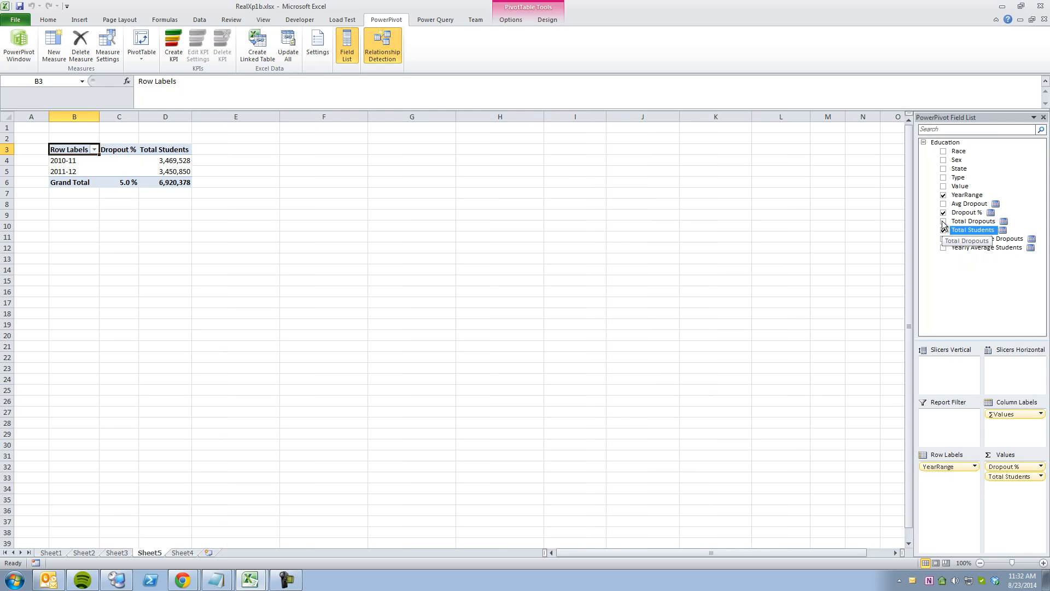
left_click(943, 222)
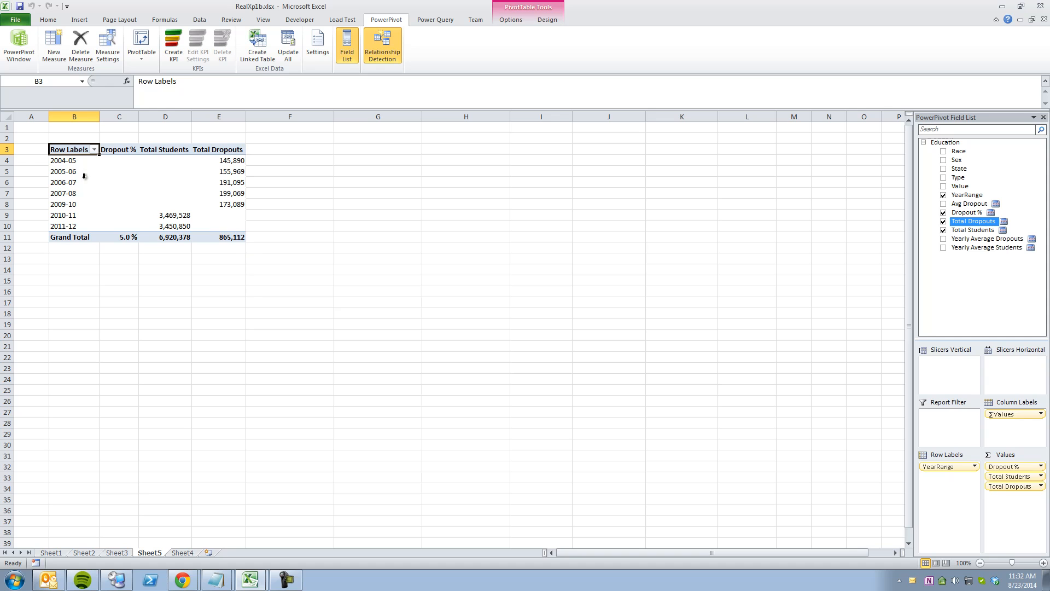
left_click(183, 185)
left_click(229, 174)
left_click(187, 225)
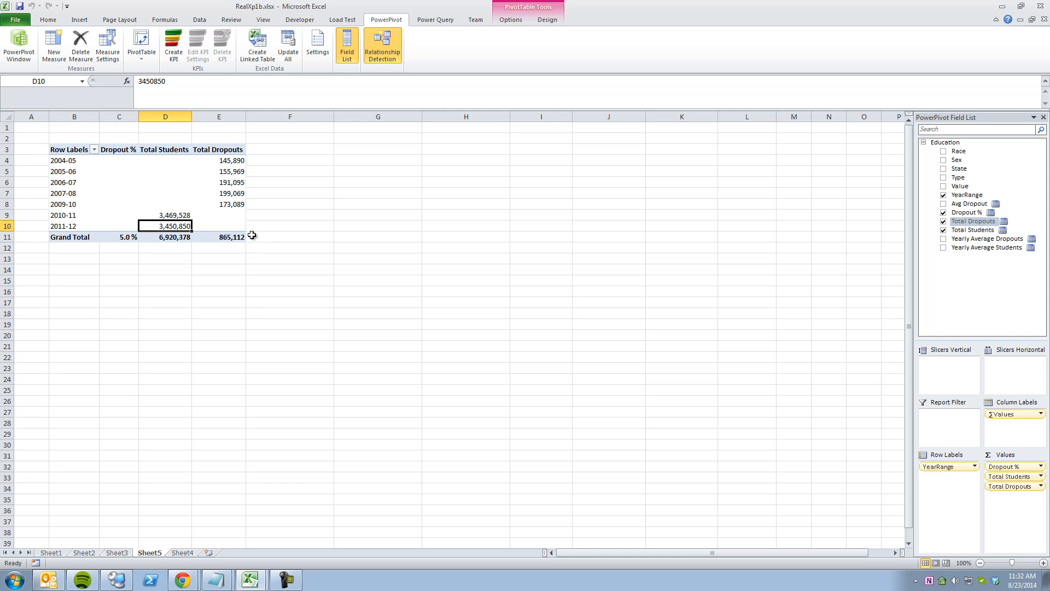
- Replace YearRange with Sex in the PivotTable rows and compare the female and male Dropout % values
left_click_drag(958, 468, 807, 424)
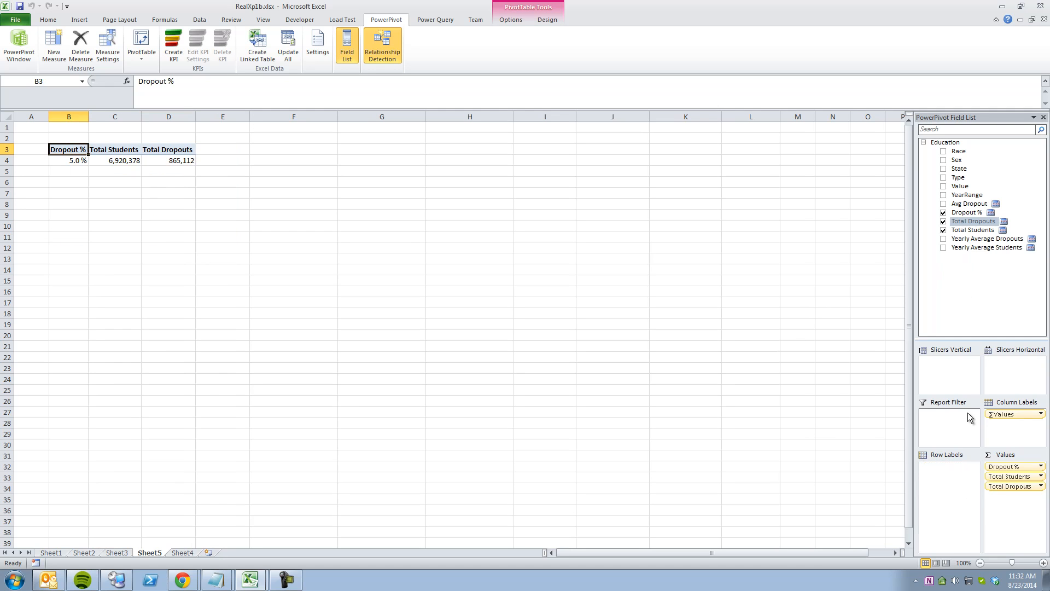
left_click_drag(973, 221, 950, 515)
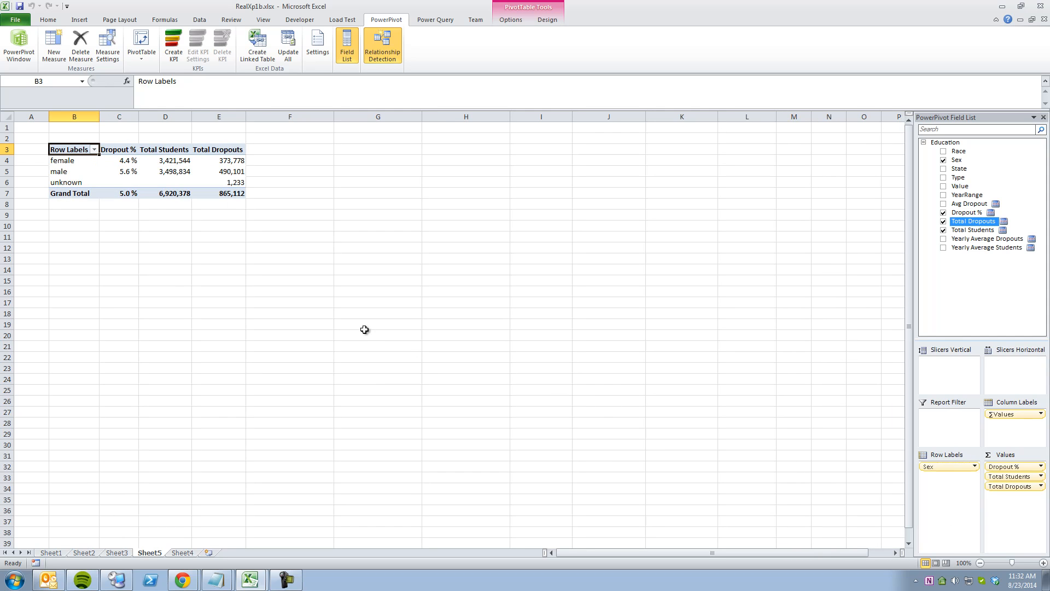
left_click_drag(136, 162, 134, 173)
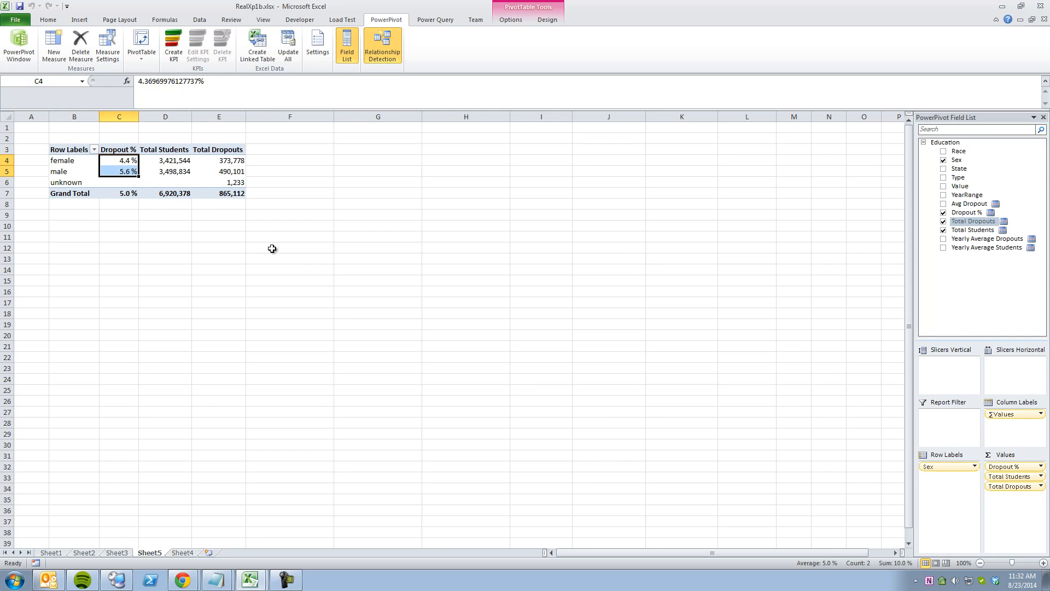
left_click(121, 171)
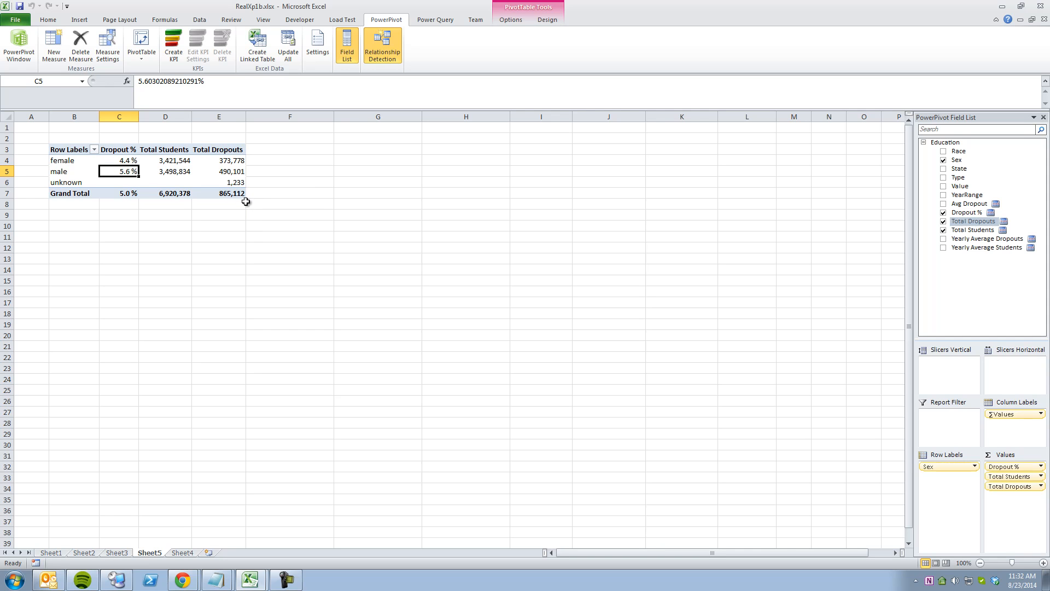
- Move Sex to the PivotTable columns, keep only Dropout % as a value, and widen the male and Grand Total columns
left_click_drag(924, 469, 1008, 411)
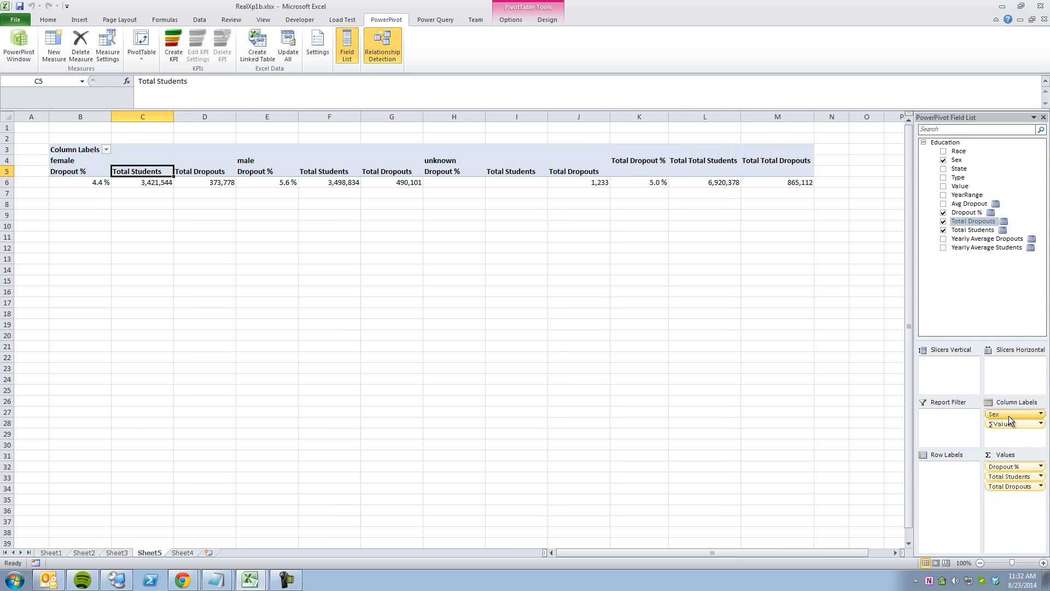
left_click_drag(1019, 489, 863, 475)
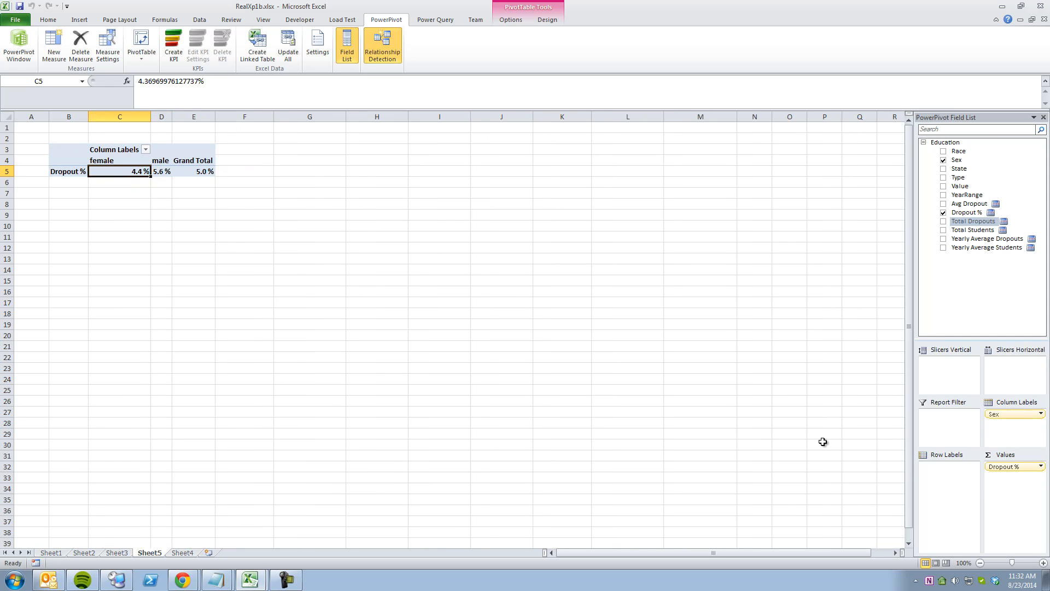
left_click_drag(172, 117, 284, 117)
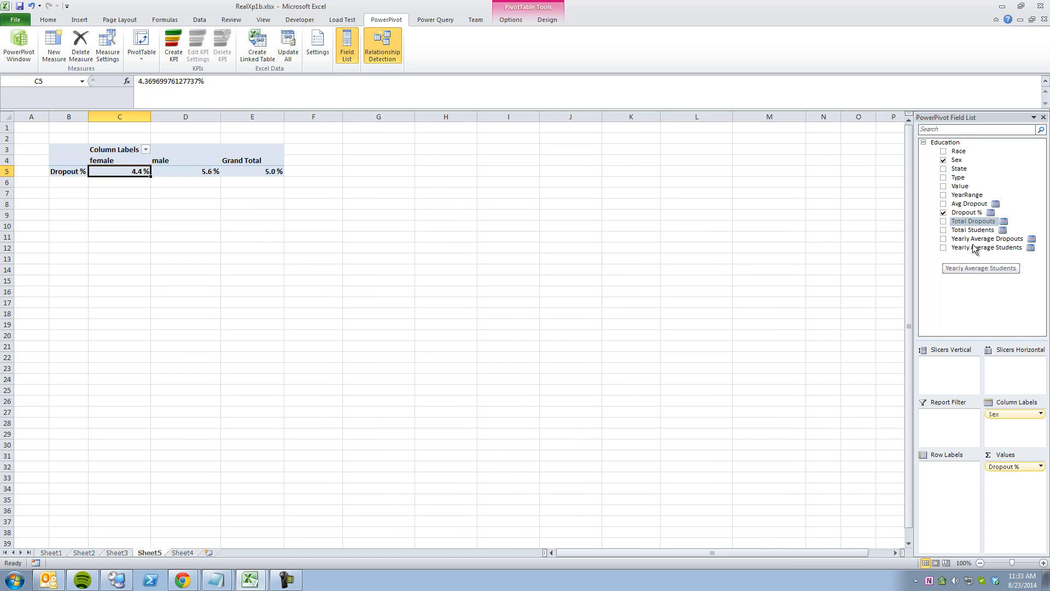
- Add State to the PivotTable rows and sort the states by Grand Total Dropout % from largest to smallest
left_click_drag(961, 169, 955, 503)
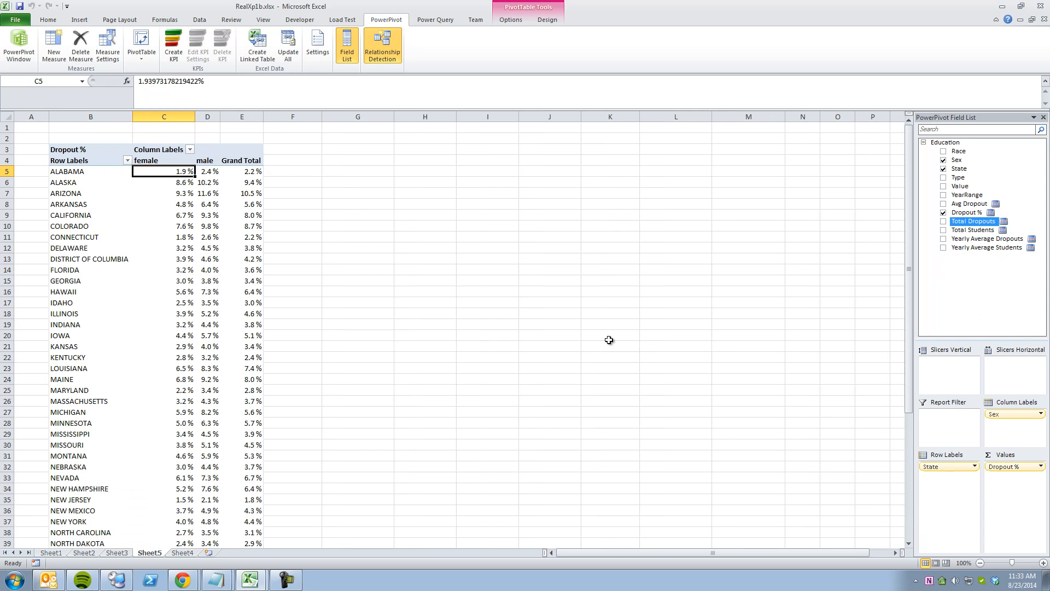
right_click(254, 173)
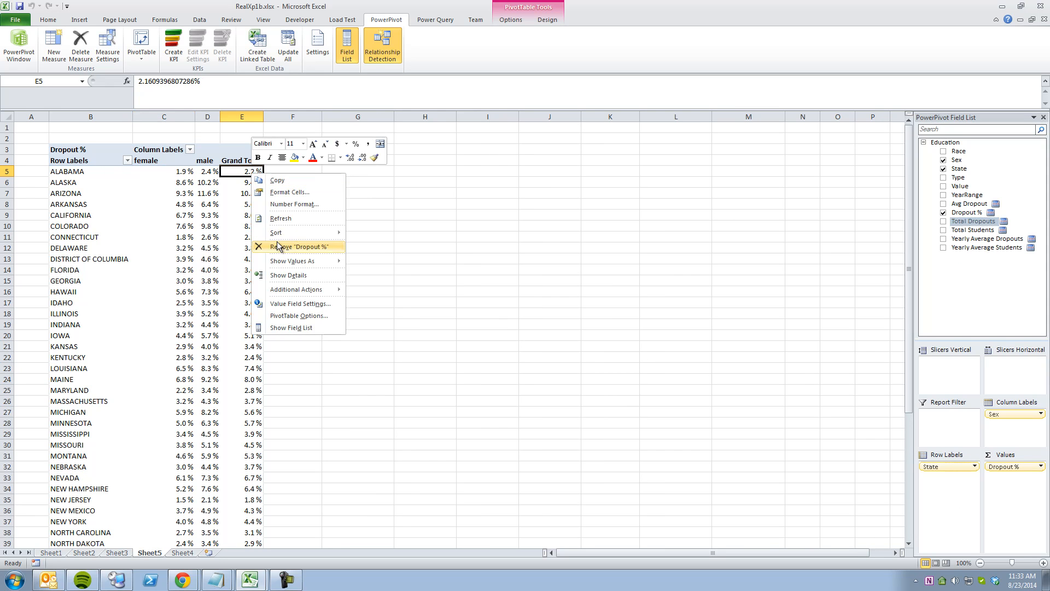
mouse_move(281, 232)
left_click(405, 245)
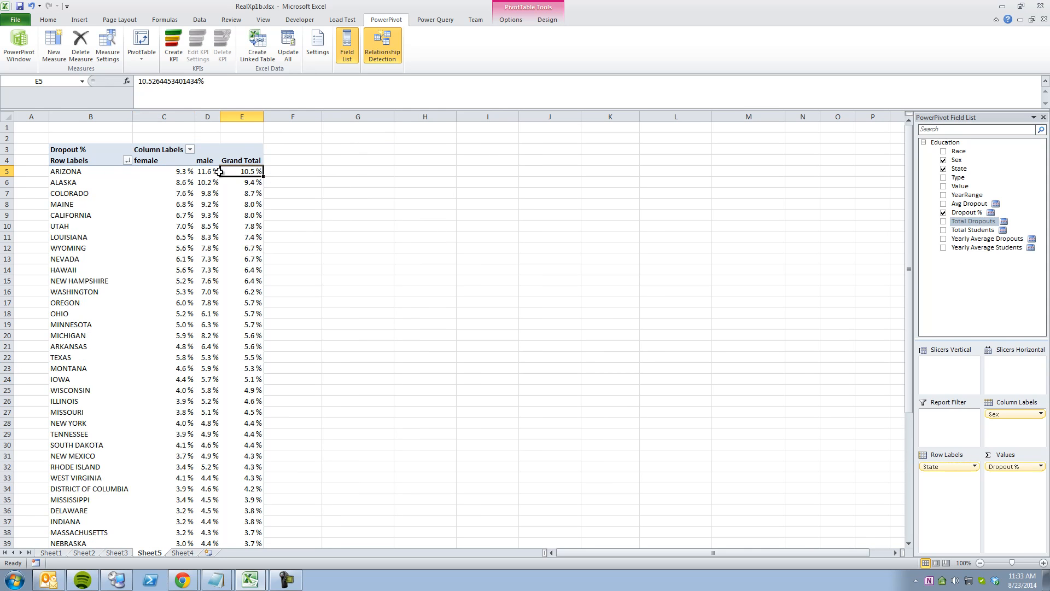
- Apply a Red-Yellow-Green color scale, with high values in red, to all cells showing "Dropout %" values
left_click(48, 20)
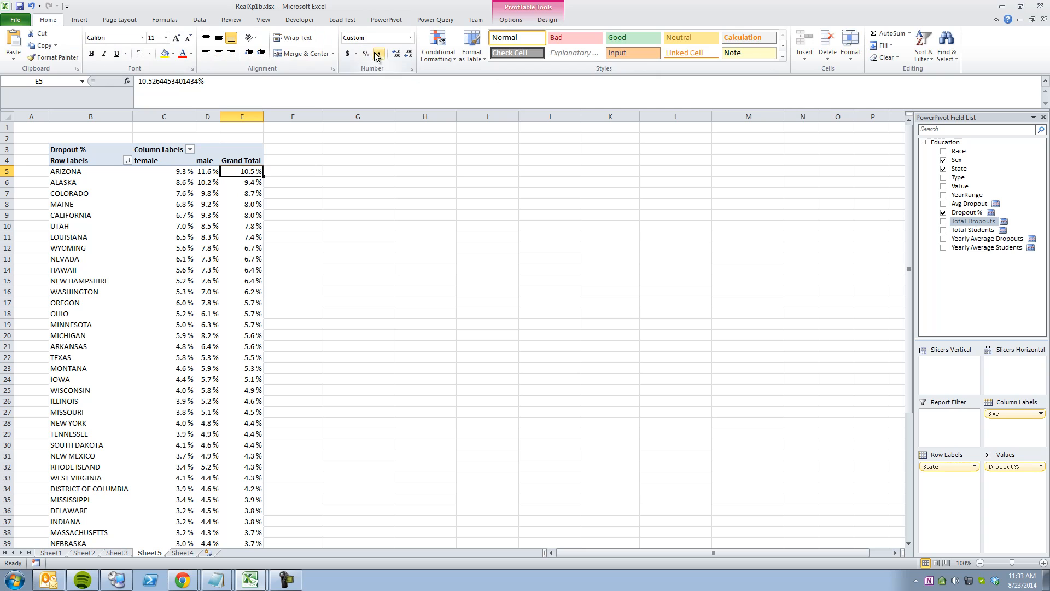
left_click(436, 55)
mouse_move(464, 149)
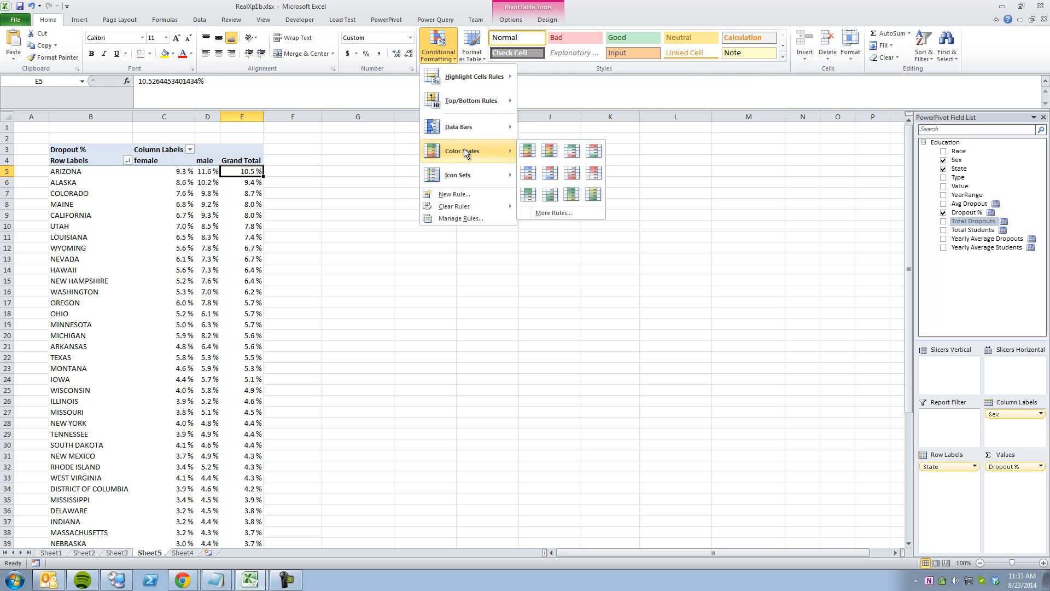
left_click(550, 149)
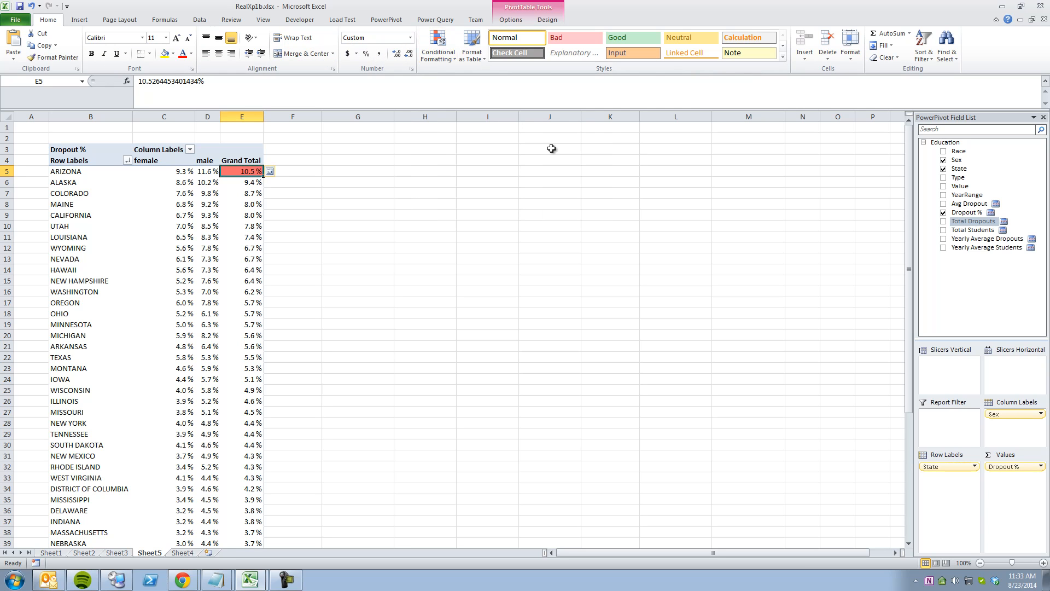
left_click(278, 173)
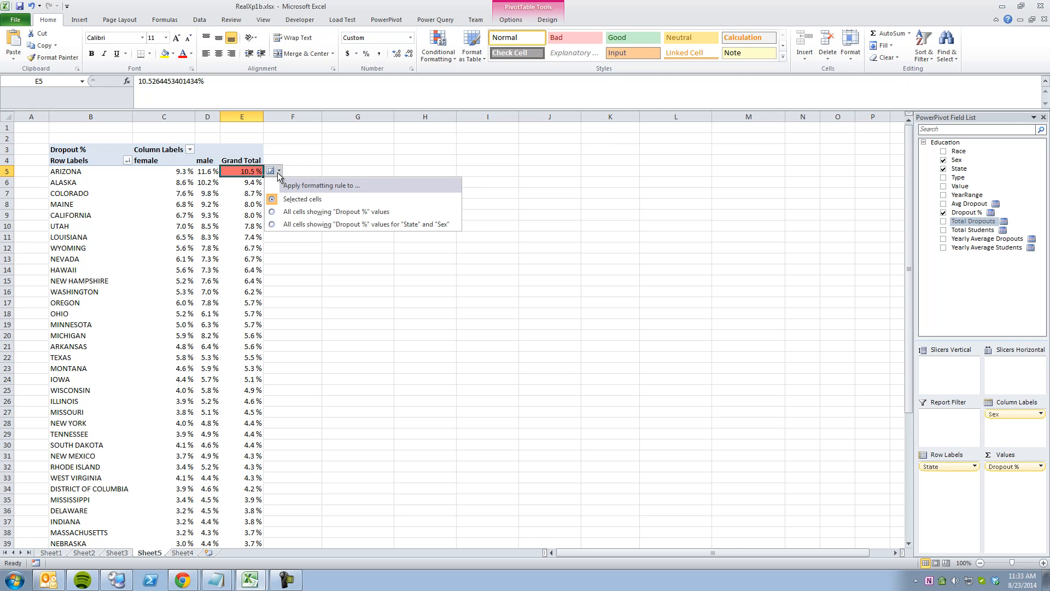
left_click(318, 213)
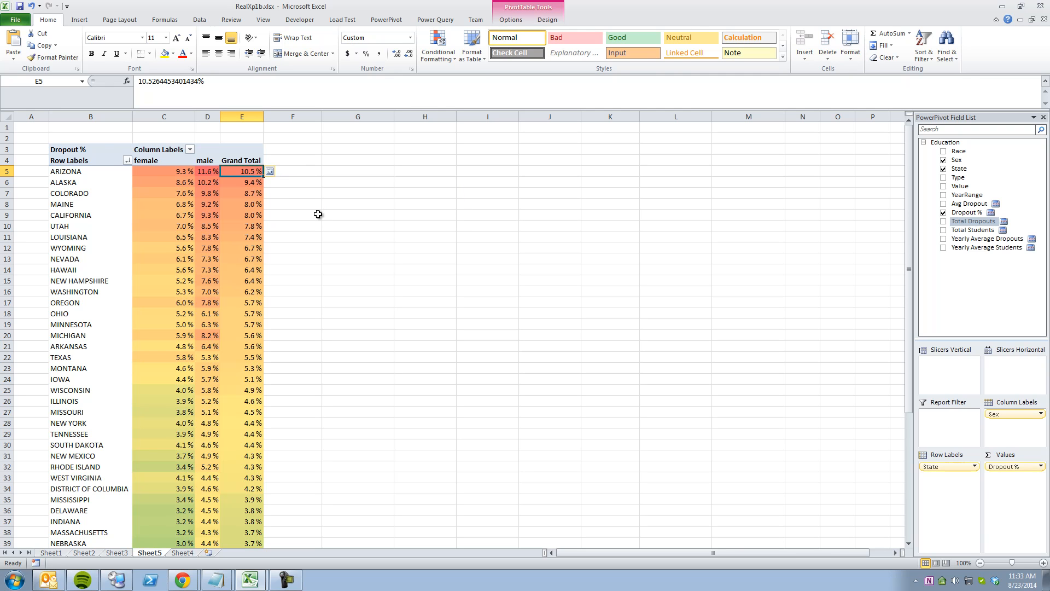
- Examine the color-scaled dropout percentages by state, comparing New Jersey at the end of the list with Arizona and Alaska at its start
left_click(318, 214)
scroll(367, 264, "down", 6)
scroll(367, 266, "up", 5)
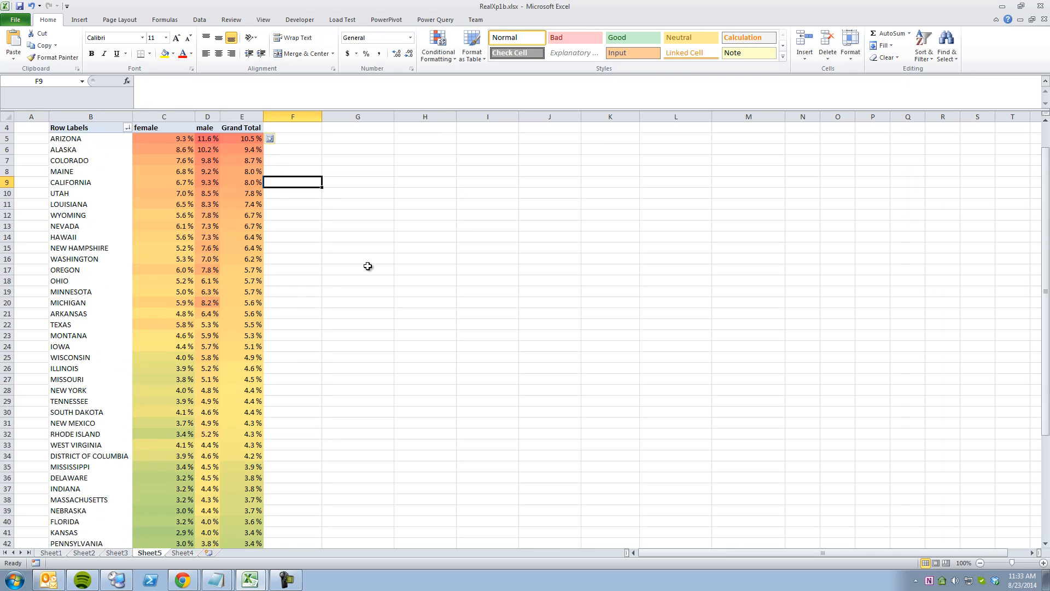
scroll(368, 266, "down", 6)
left_click_drag(169, 489, 253, 490)
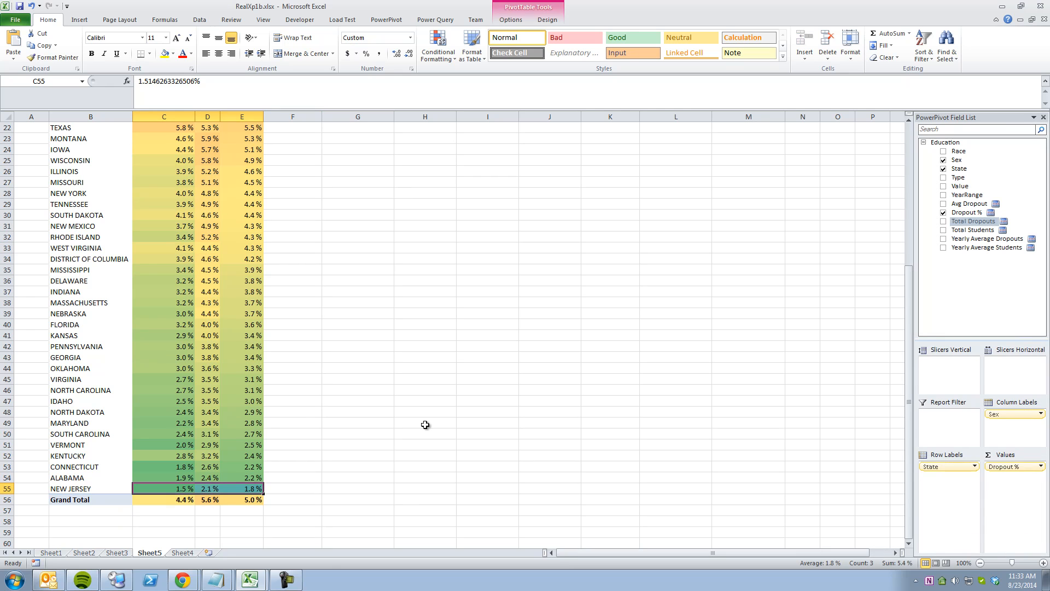
left_click(258, 490)
scroll(394, 450, "up", 7)
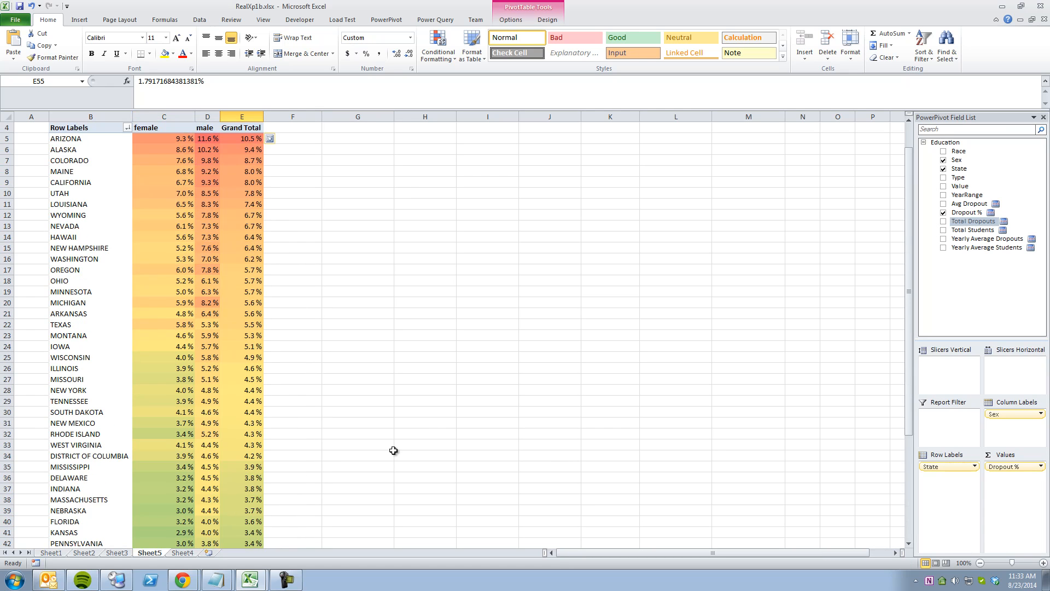
left_click(245, 171)
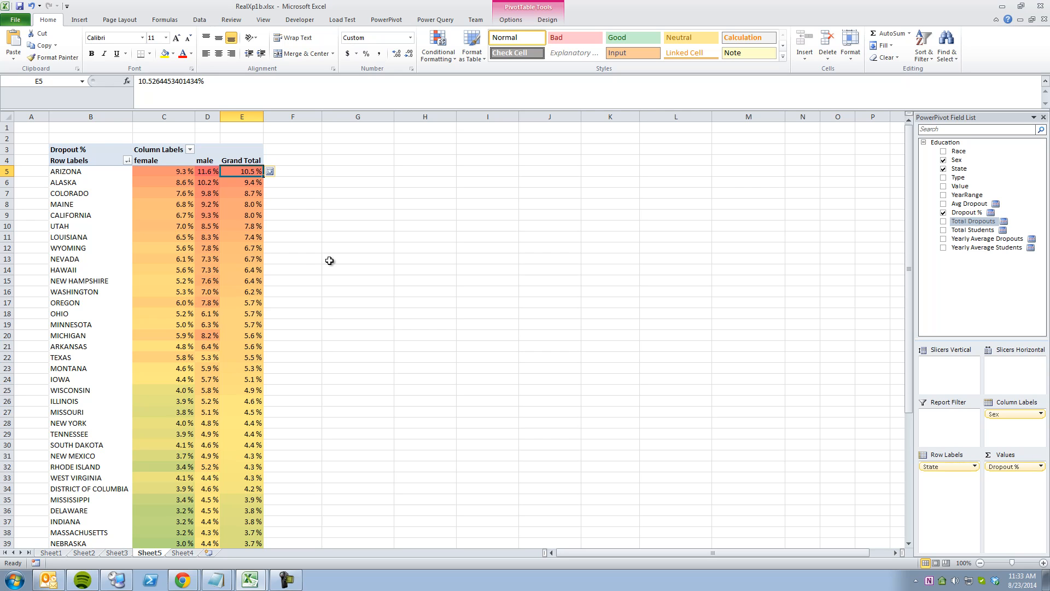
left_click(72, 172)
left_click(86, 184)
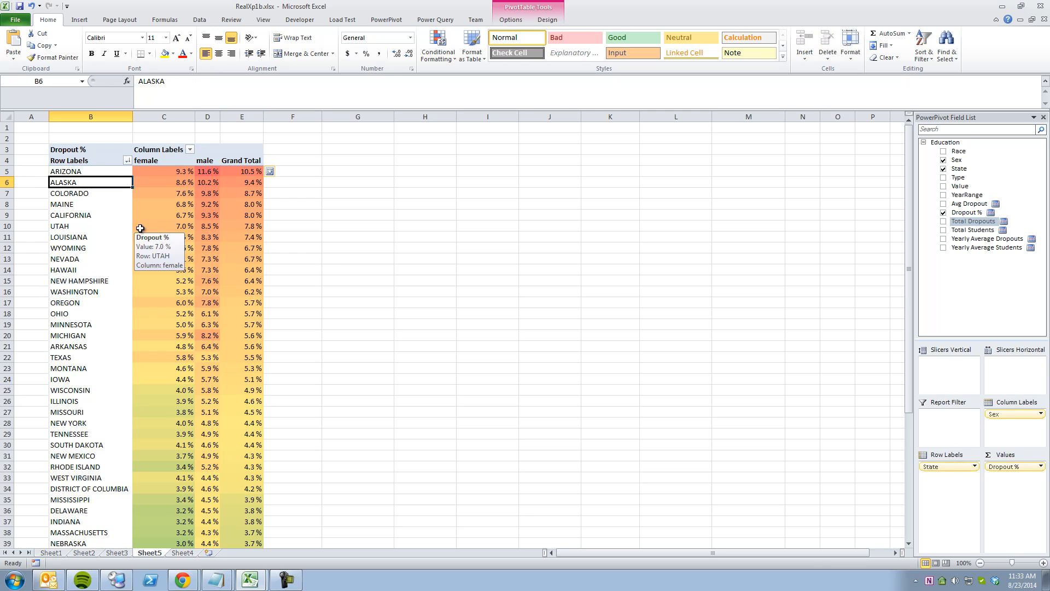
left_click_drag(243, 171, 243, 182)
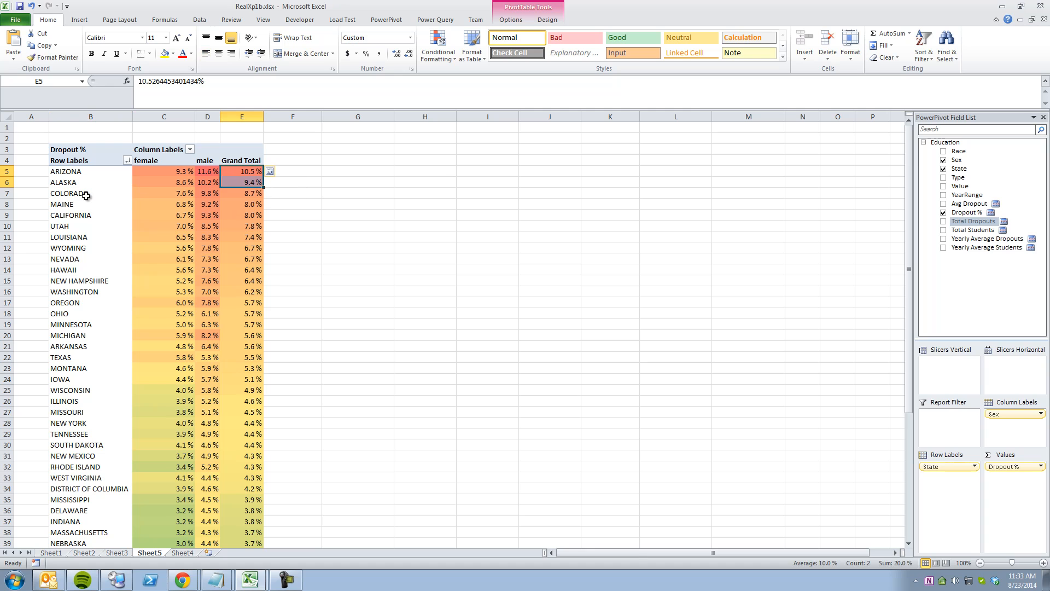
left_click(312, 182)
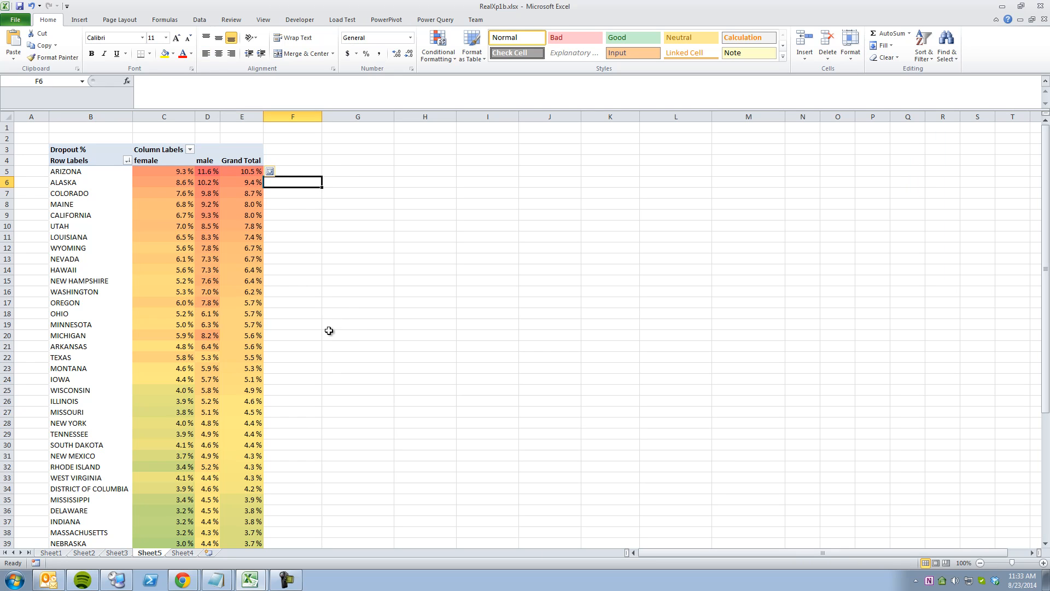
- Compare the female and male dropout percentages of individual states, including Michigan and Kentucky
left_click(208, 336)
left_click(281, 335)
left_click_drag(185, 338, 211, 336)
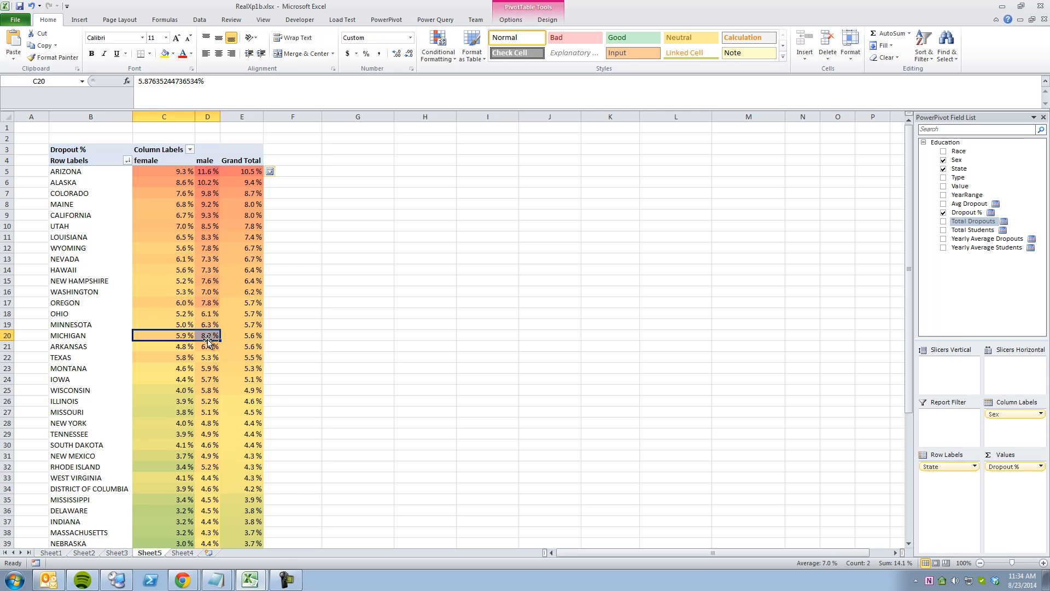
left_click(88, 337)
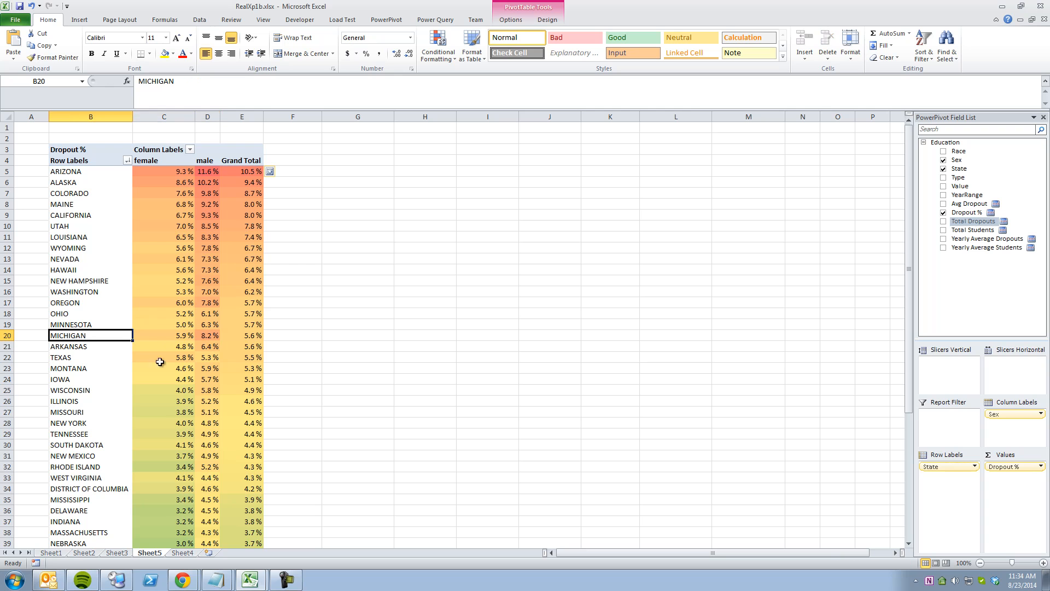
scroll(206, 401, "down", 2)
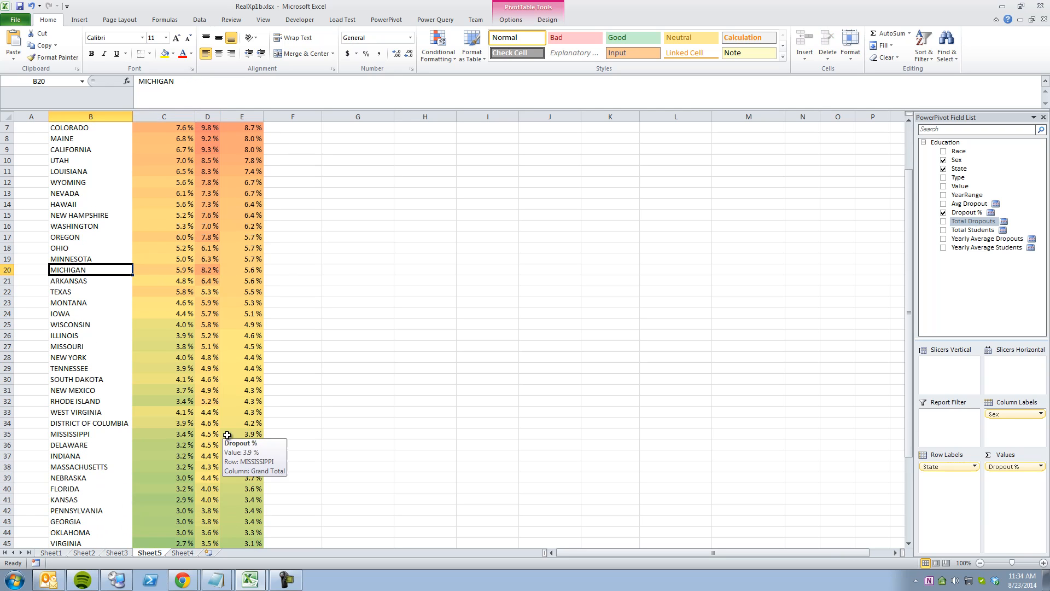
scroll(227, 435, "down", 5)
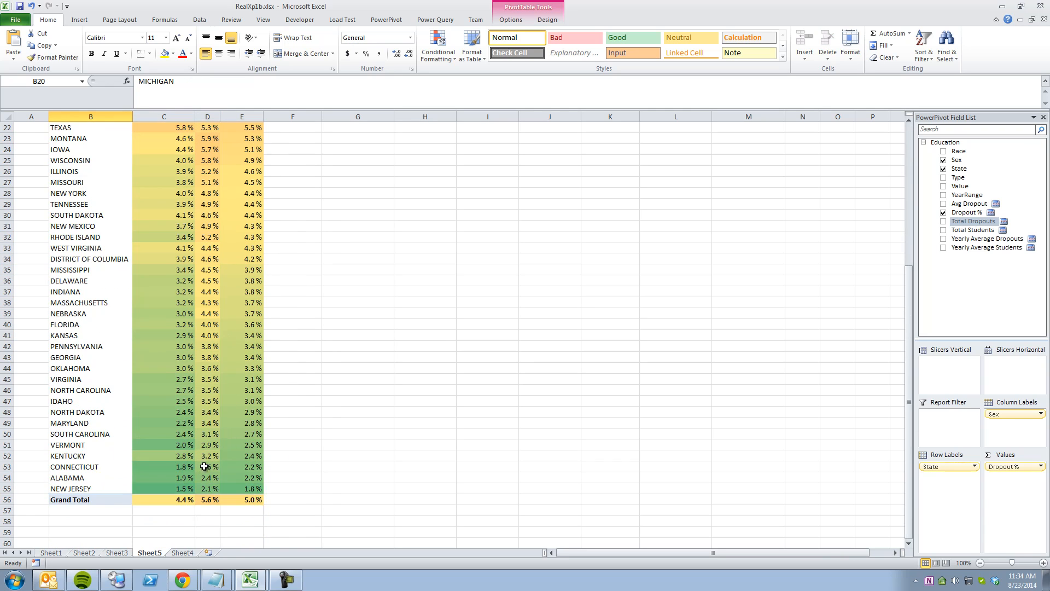
left_click(186, 457)
scroll(224, 459, "up", 7)
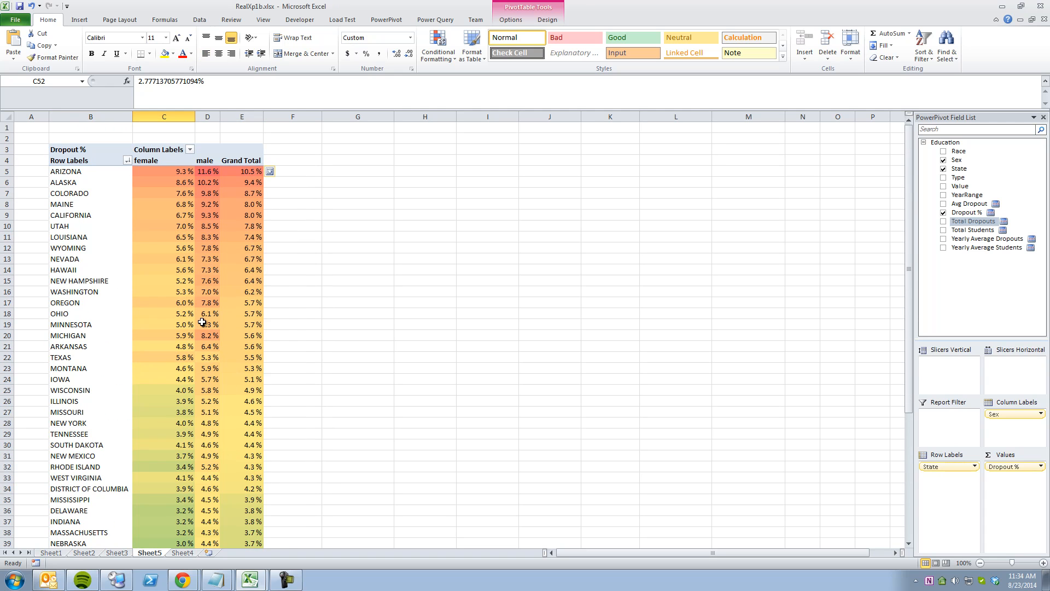
mouse_move(228, 316)
- Add a new measure to the Education table and start its formula with DIVIDE containing a nested CALCULATE
right_click(954, 143)
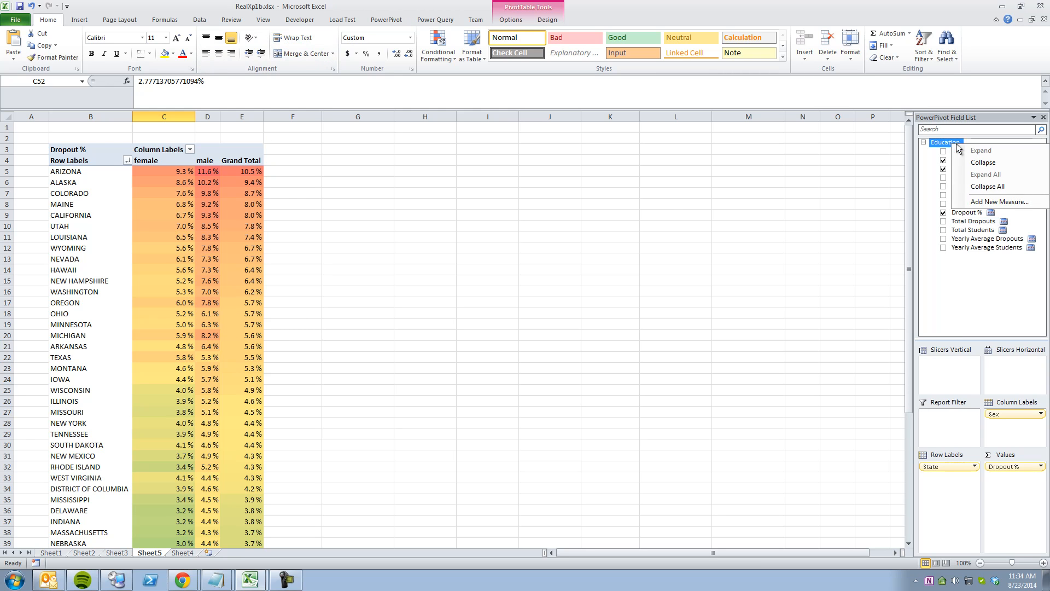
left_click(988, 202)
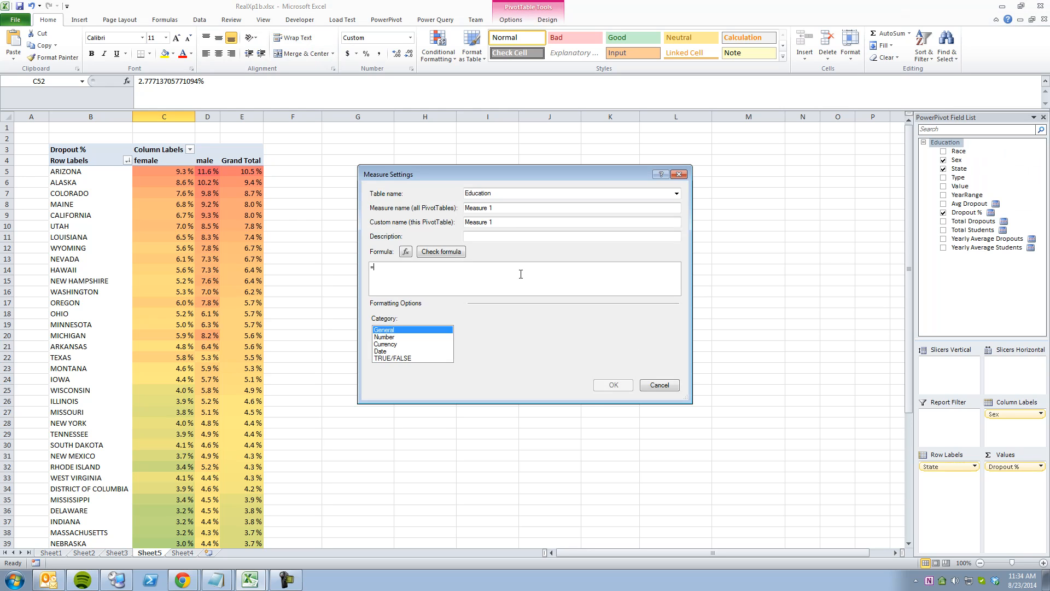
type("CA")
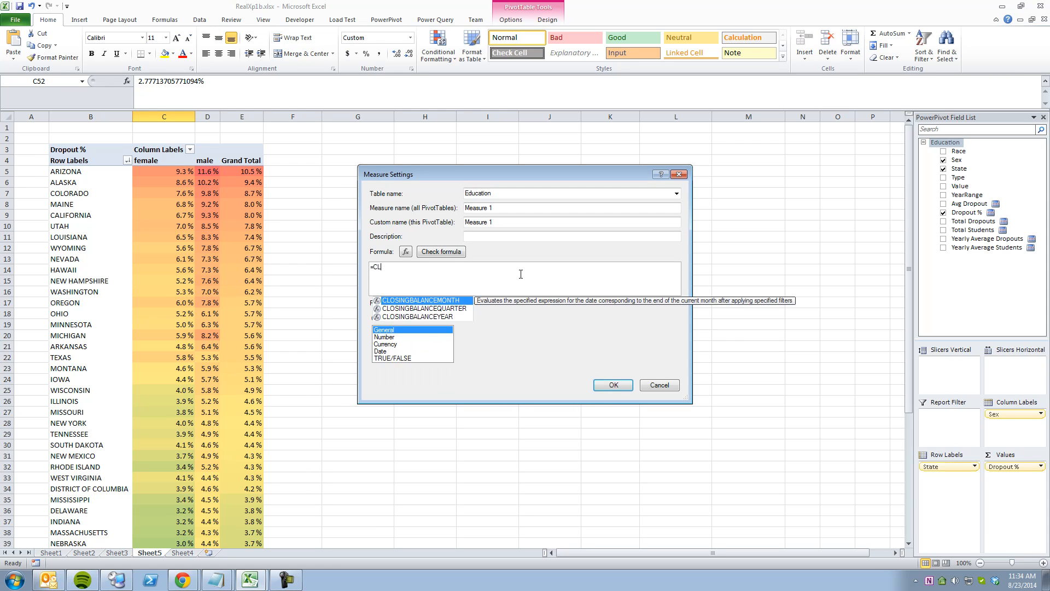
type("L")
key("BackSpace")
key("BackSpace")
key("BackSpace")
type("D")
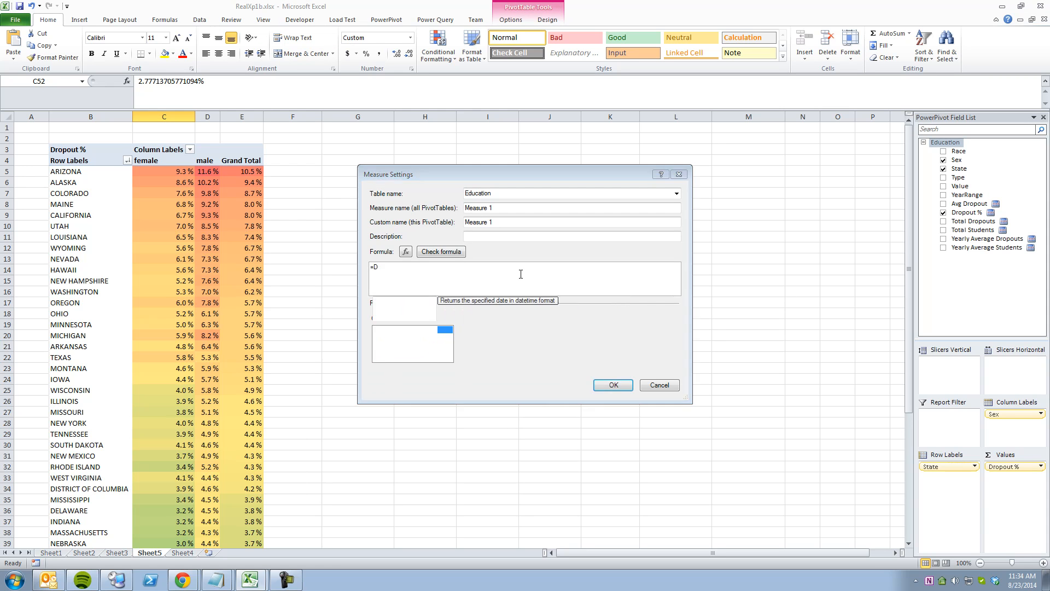
type("IVIDE(   ")
type("CA")
key("Tab")
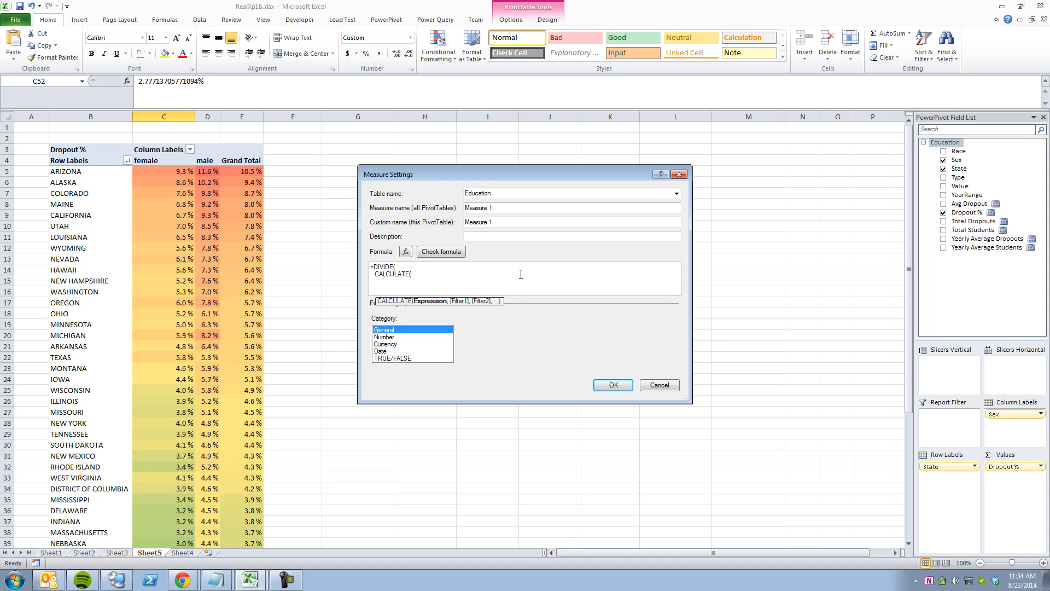
- Complete the DIVIDE numerator as CALCULATE([Dropout %], Education[Sex] = "male")
type("[Drop")
key("Tab")
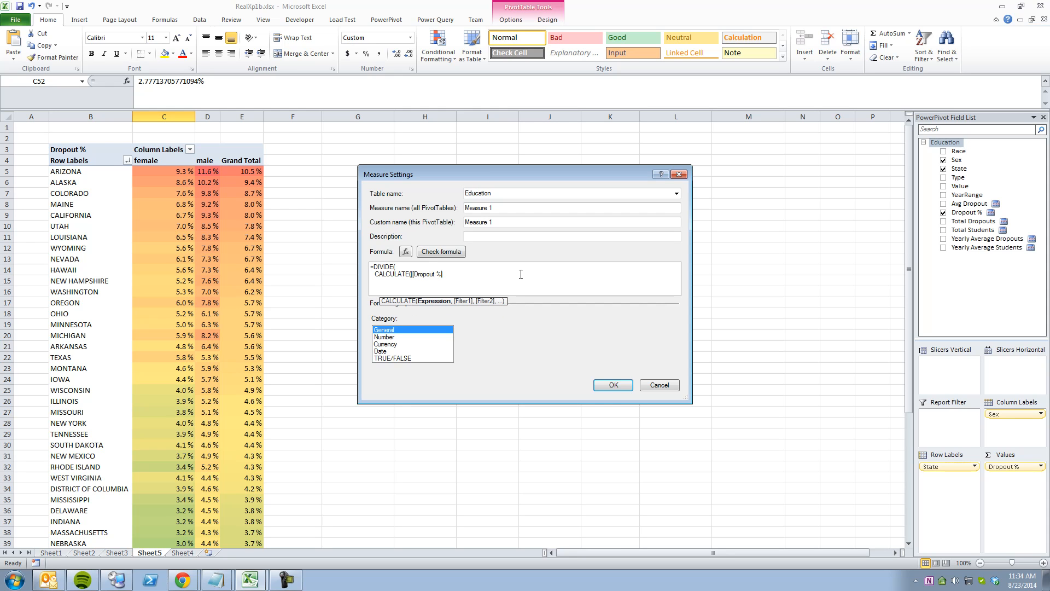
key("Delete")
key("End")
type(", Educ")
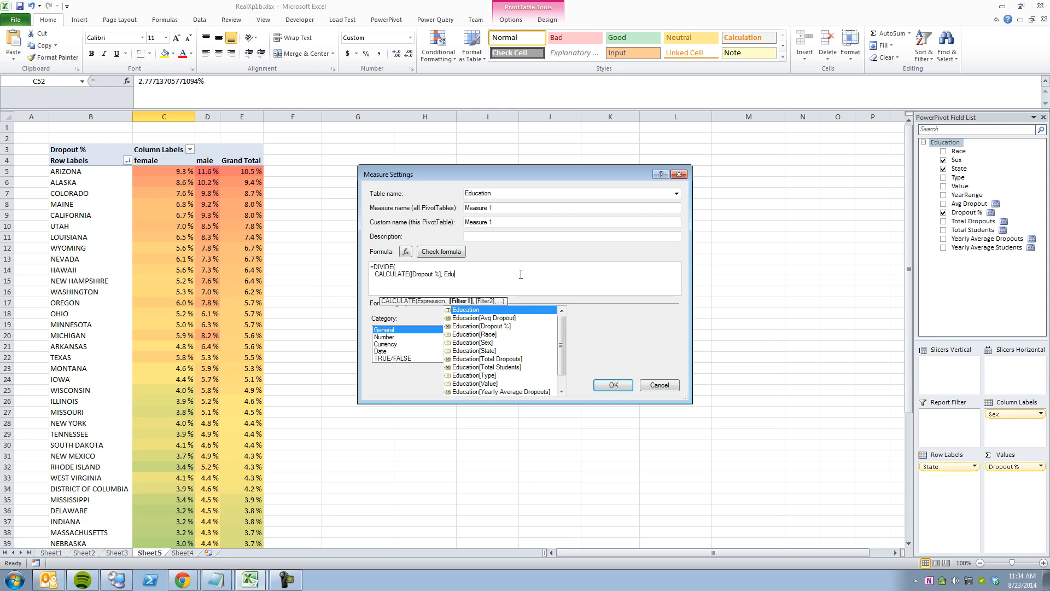
key("Down")
key("Down")
key("Down")
key("Down")
key("Tab")
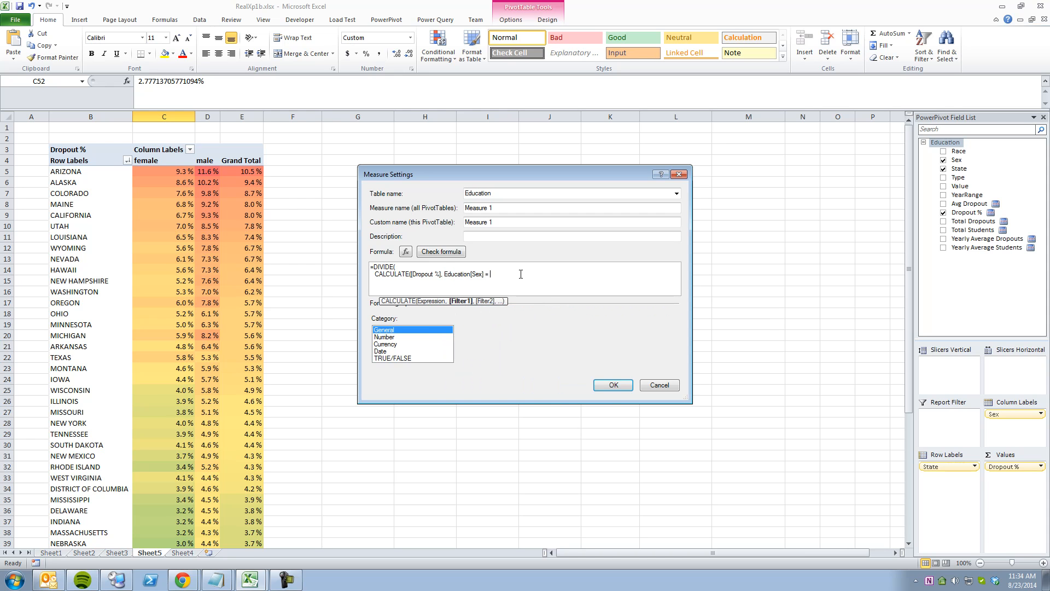
key("BackSpace")
key("BackSpace")
key("BackSpace")
- Duplicate the CALCULATE line as the denominator with Education[Sex] = "female", close the DIVIDE formula and check it for errors
key("shift+Home")
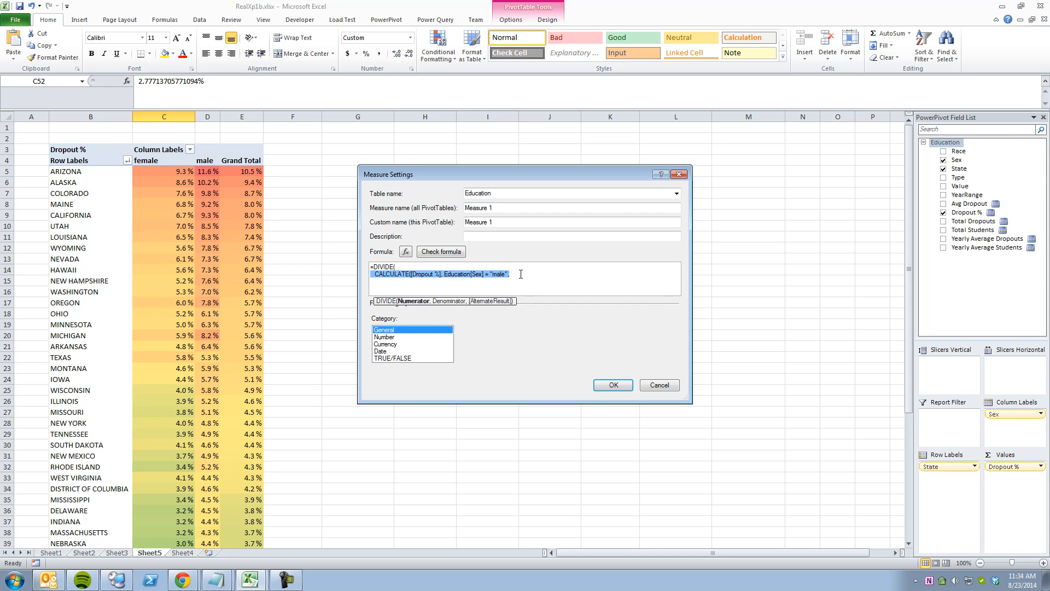
key("ctrl+c")
key("End")
key("Return")
key("ctrl+v")
key("Home")
key("BackSpace")
key("Up")
key("End")
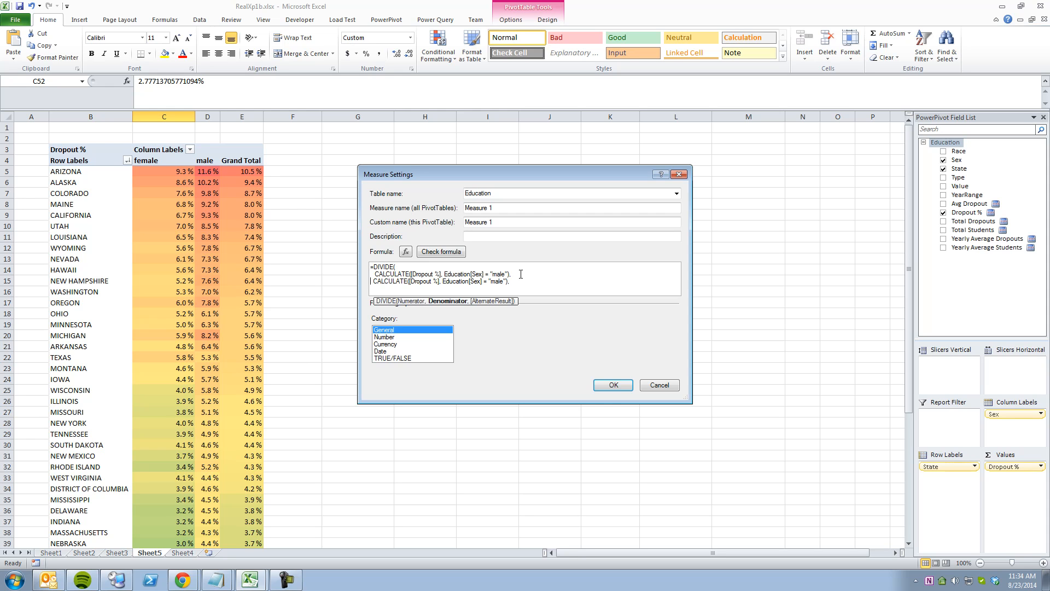
left_click(494, 282)
type("fe")
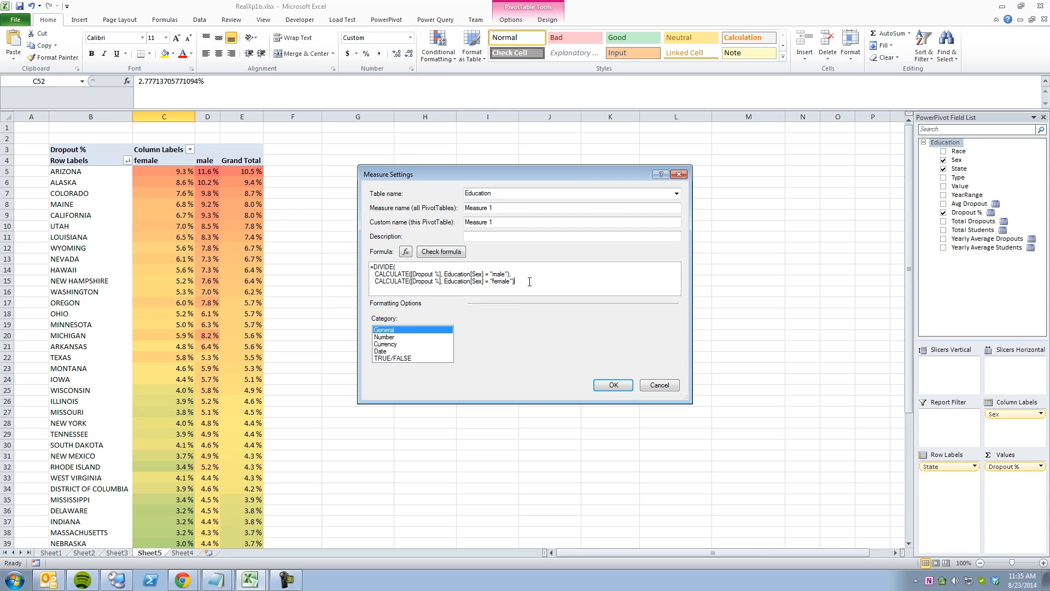
left_click(464, 251)
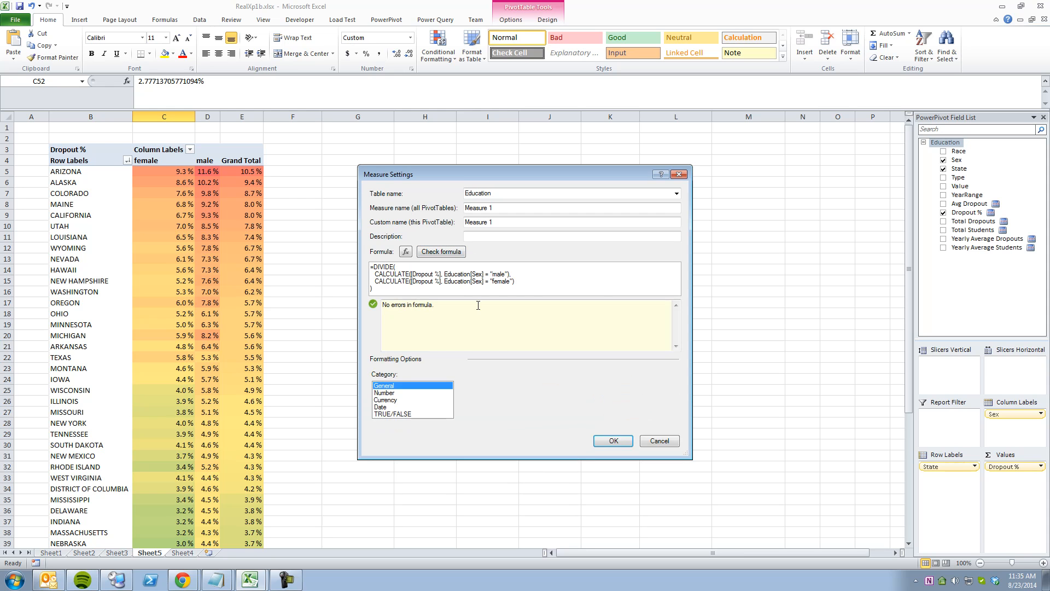
- Name the measure "MaleToFemale Ratio of Dropouts" and recheck its formula
left_click_drag(672, 208, 443, 210)
type("MaleToFe")
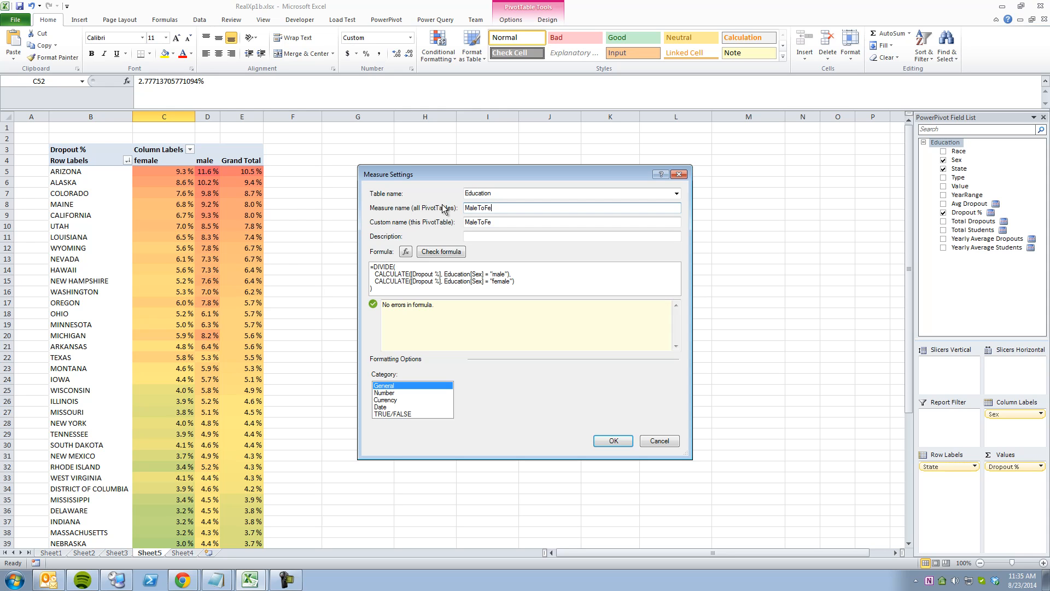
type("male Ratio of Dropouts")
left_click(452, 253)
- Format the new measure as a Percentage number with one decimal place and create it
left_click(398, 400)
left_click(385, 392)
left_click(554, 404)
left_click(592, 387)
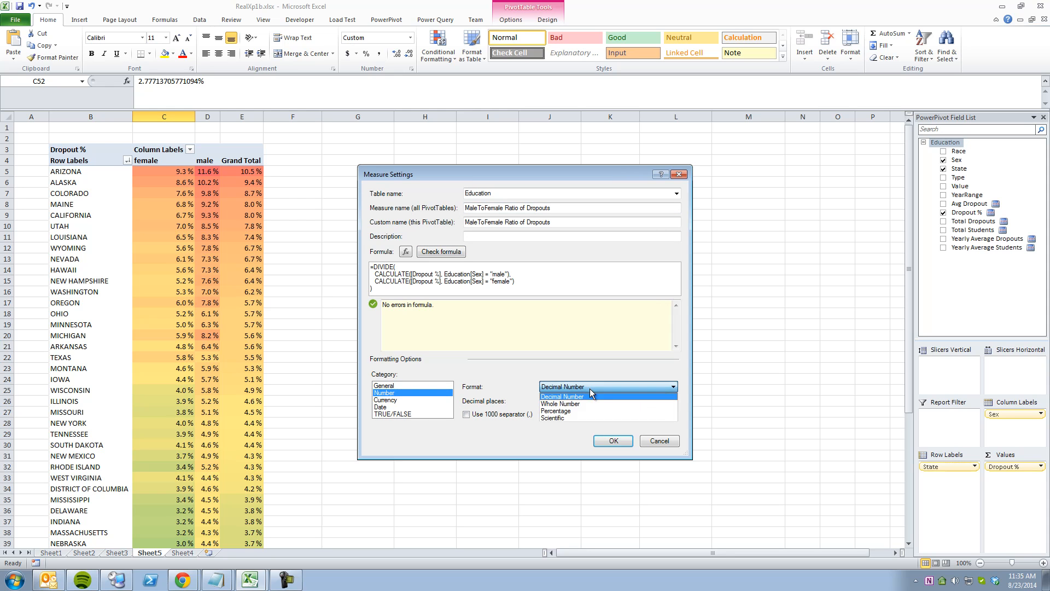
left_click(581, 410)
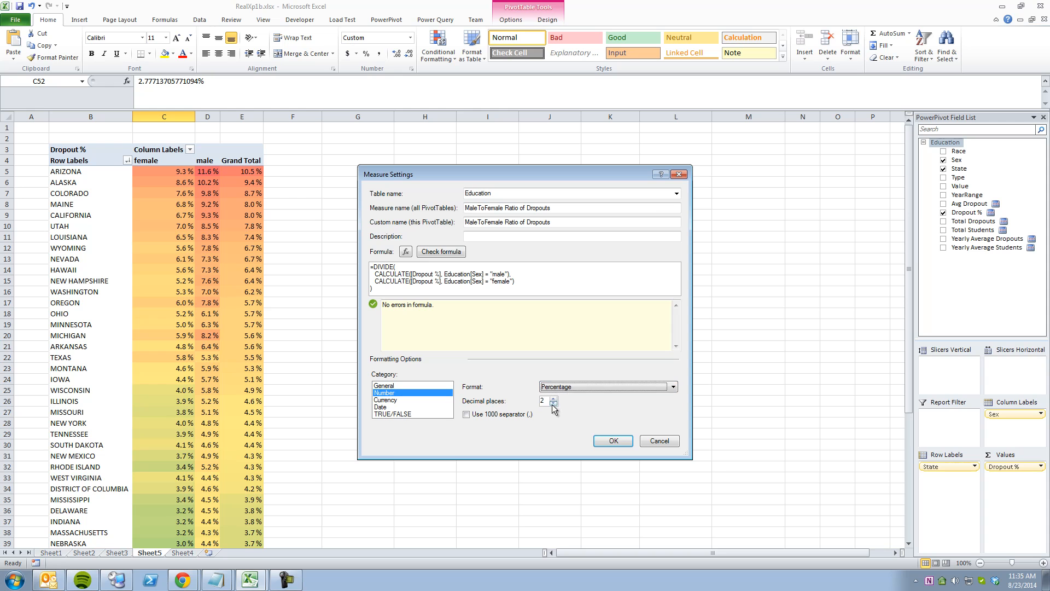
left_click(613, 441)
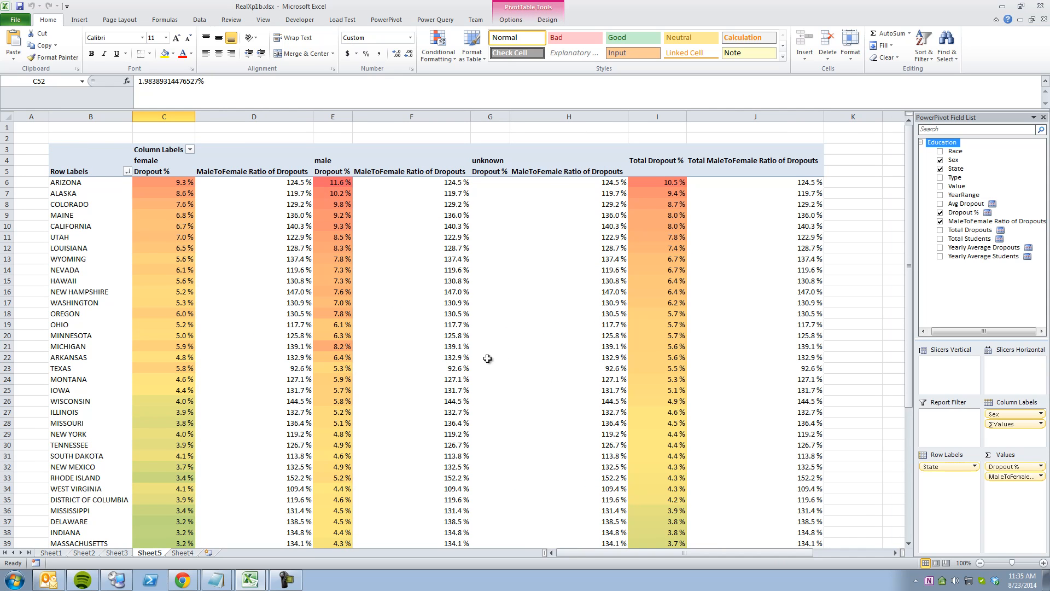
- Remove Dropout % from the PivotTable values and compare Alabama's male-to-female ratio across the Sex columns
left_click_drag(1015, 466, 869, 443)
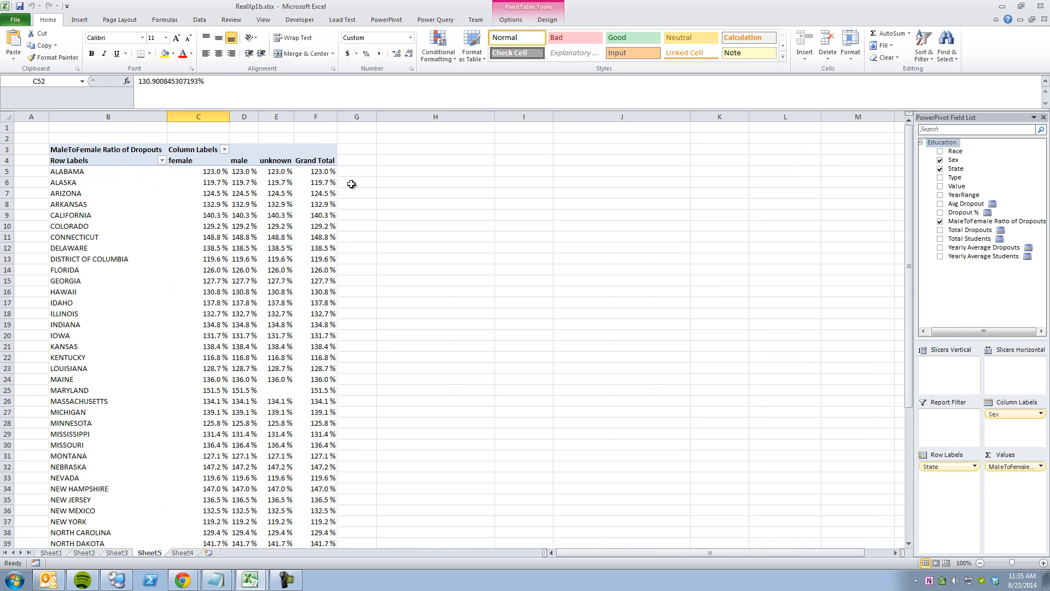
left_click(327, 172)
left_click(282, 174)
left_click(247, 173)
left_click(216, 171)
left_click(129, 154)
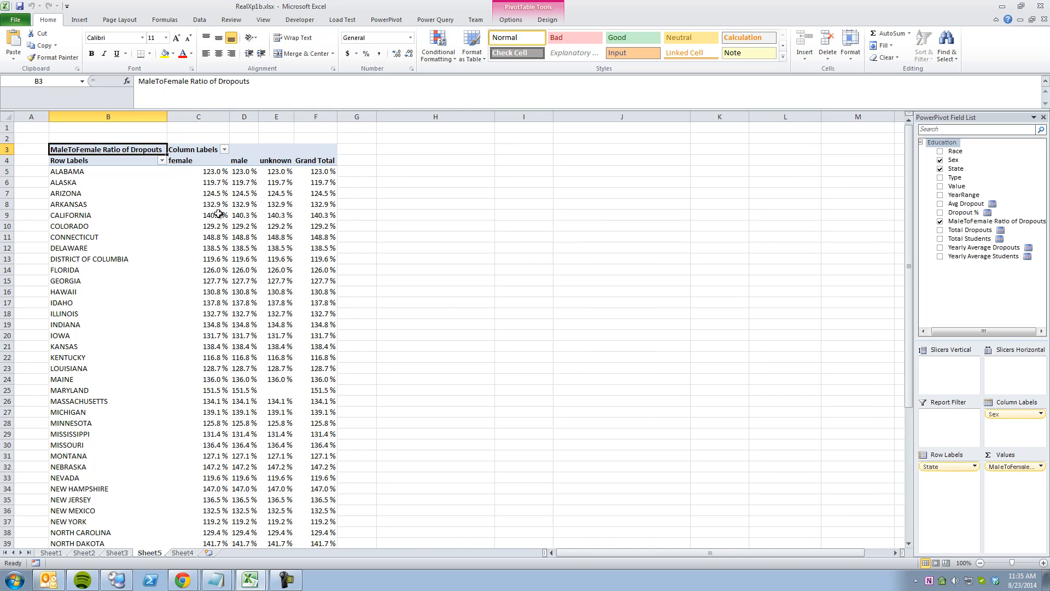
left_click(214, 177)
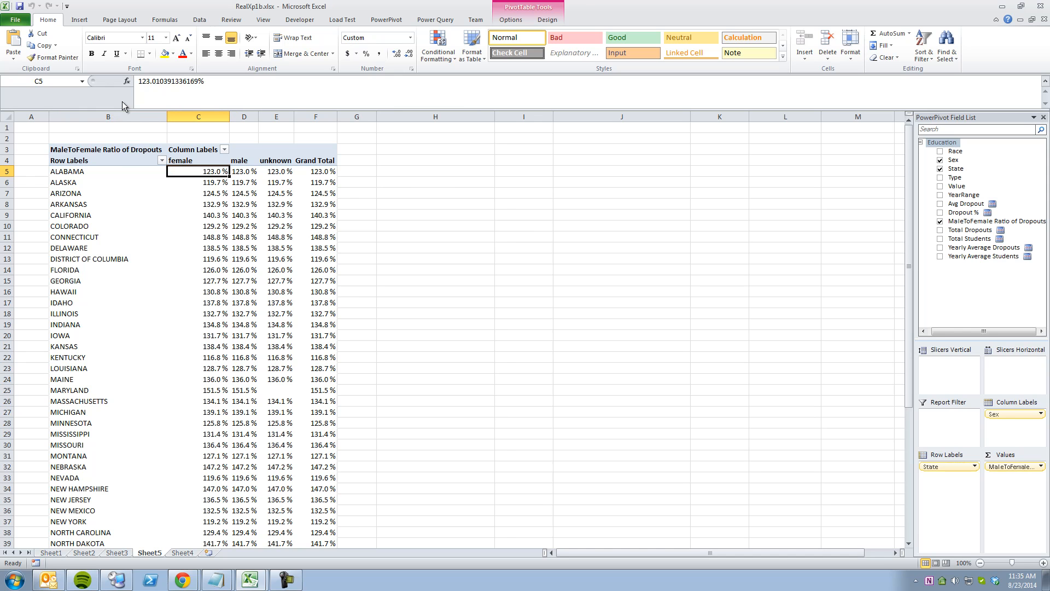
- Remove Sex from the PivotTable columns and sort the states by MaleToFemale Ratio of Dropouts from largest to smallest
left_click_drag(1014, 413, 806, 428)
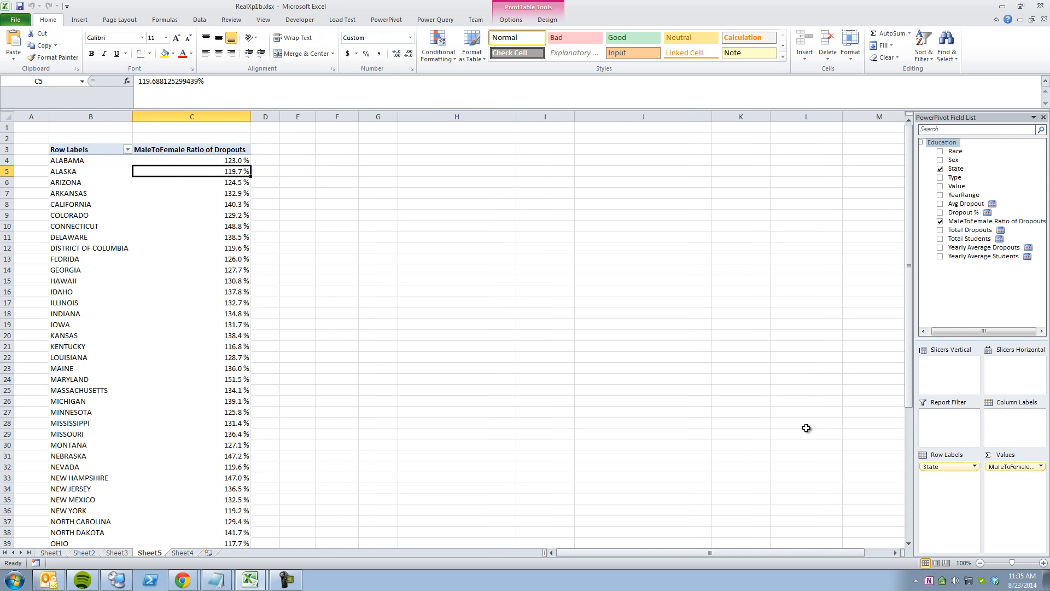
left_click(231, 162)
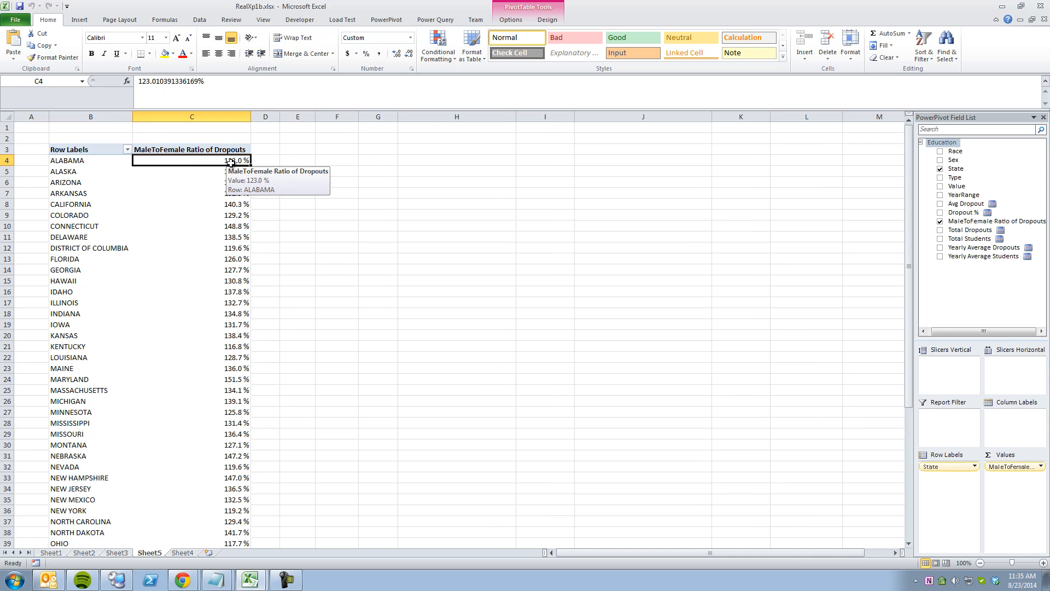
right_click(231, 163)
mouse_move(329, 219)
left_click(427, 233)
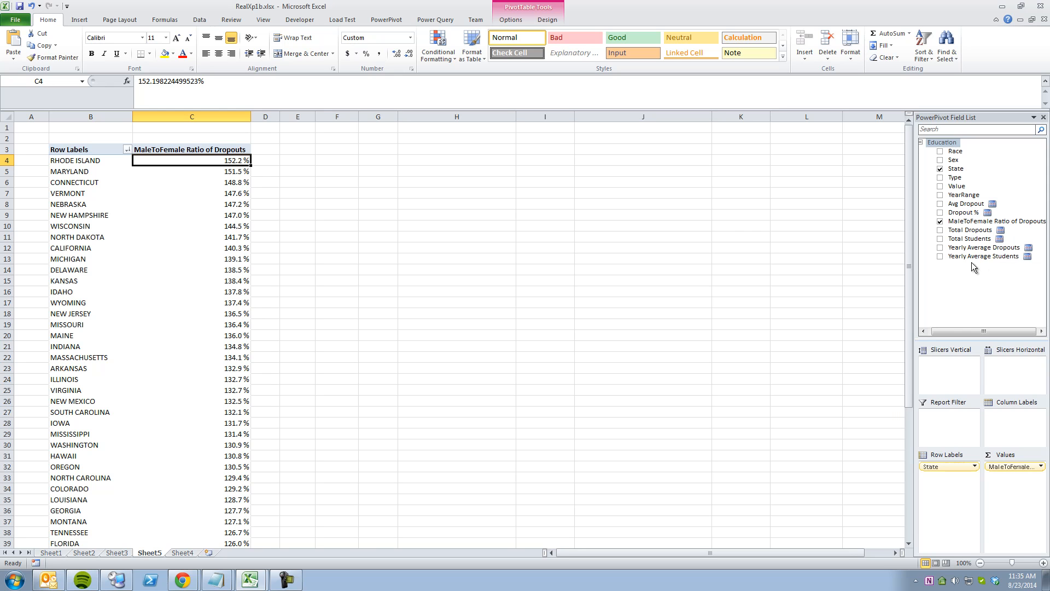
- Add Sex below State in the PivotTable rows and compare Rhode Island's ratio for female and male
left_click_drag(956, 177, 949, 485)
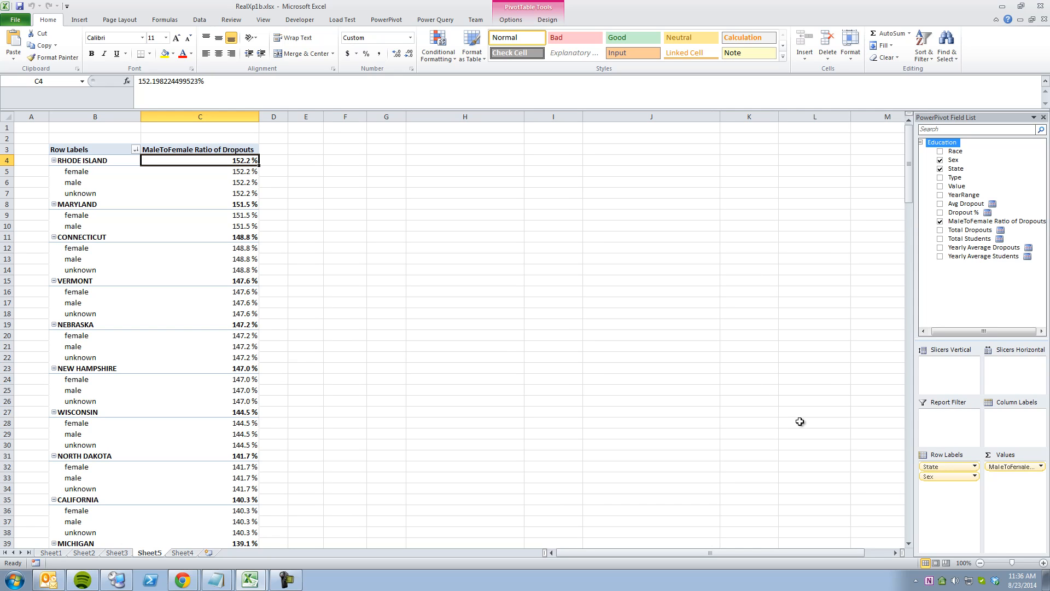
left_click(237, 173)
left_click(238, 183)
left_click(86, 170)
left_click(87, 177)
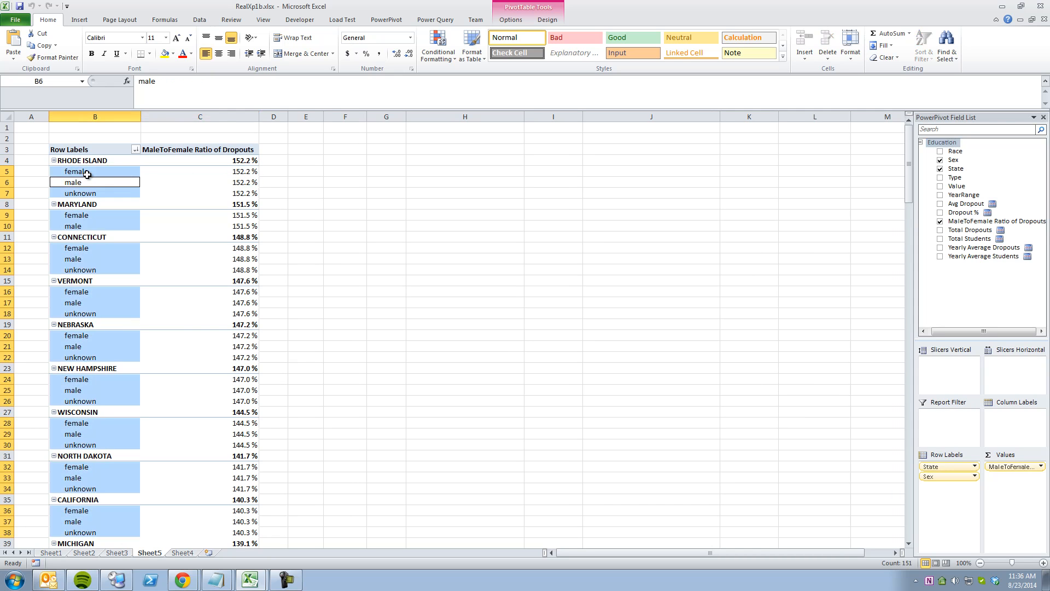
left_click(239, 179)
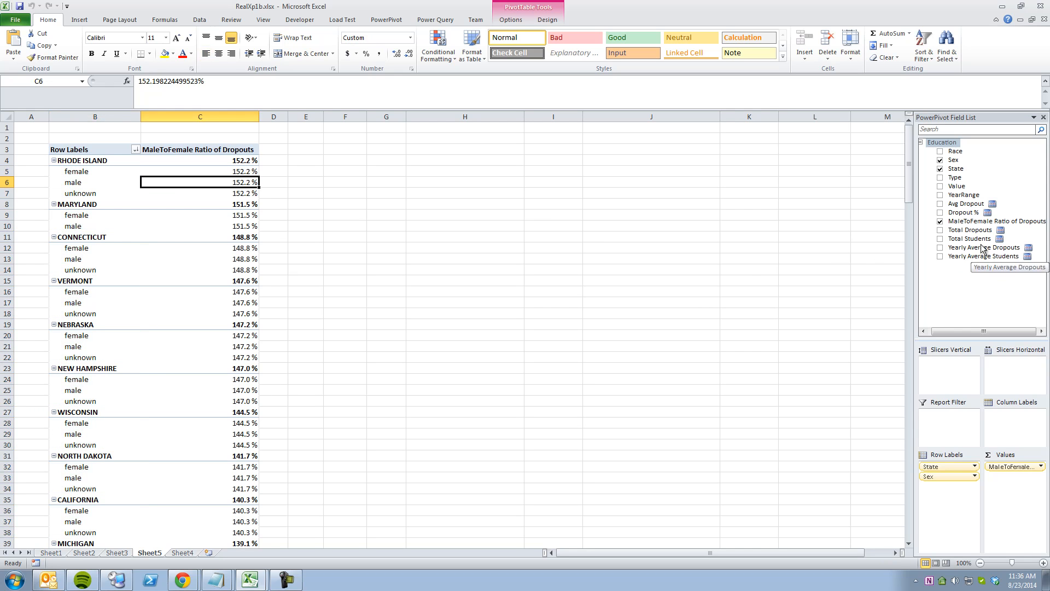
- Add Dropout % as a second value and compare Rhode Island's female, male and overall percentages
left_click(941, 213)
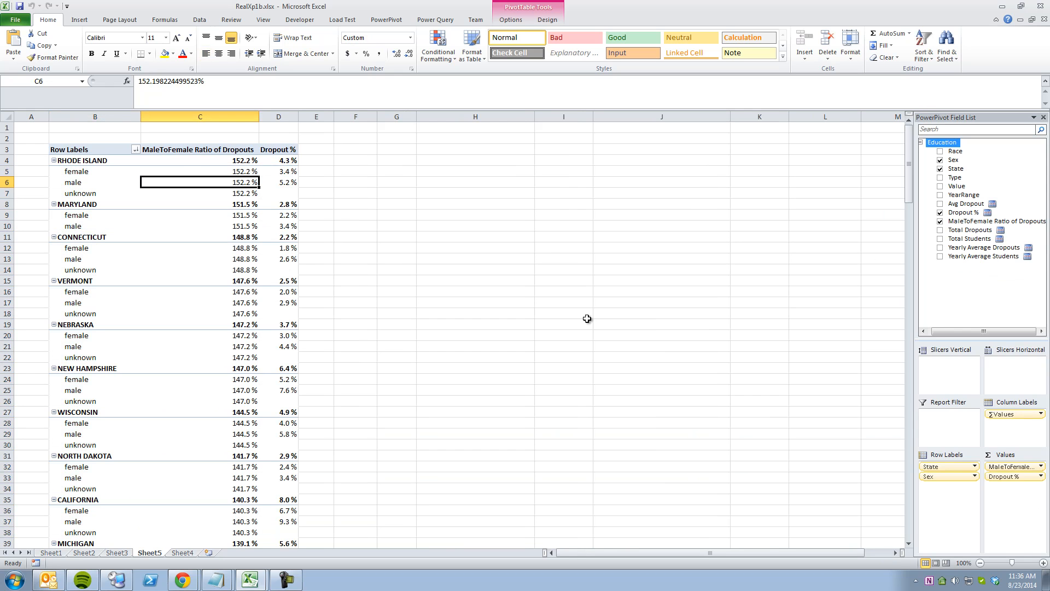
left_click(282, 173)
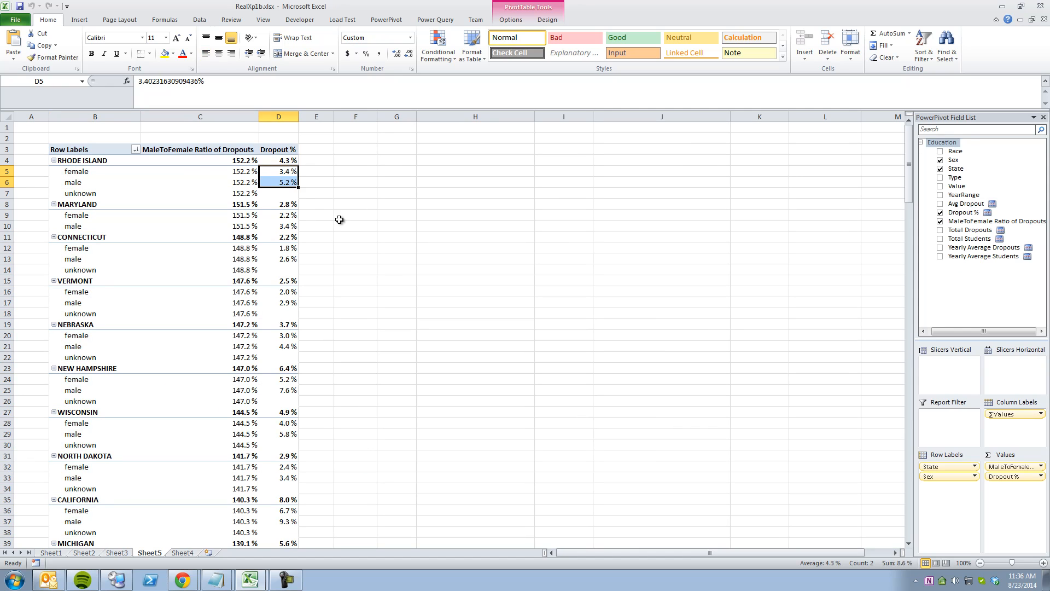
left_click(283, 161)
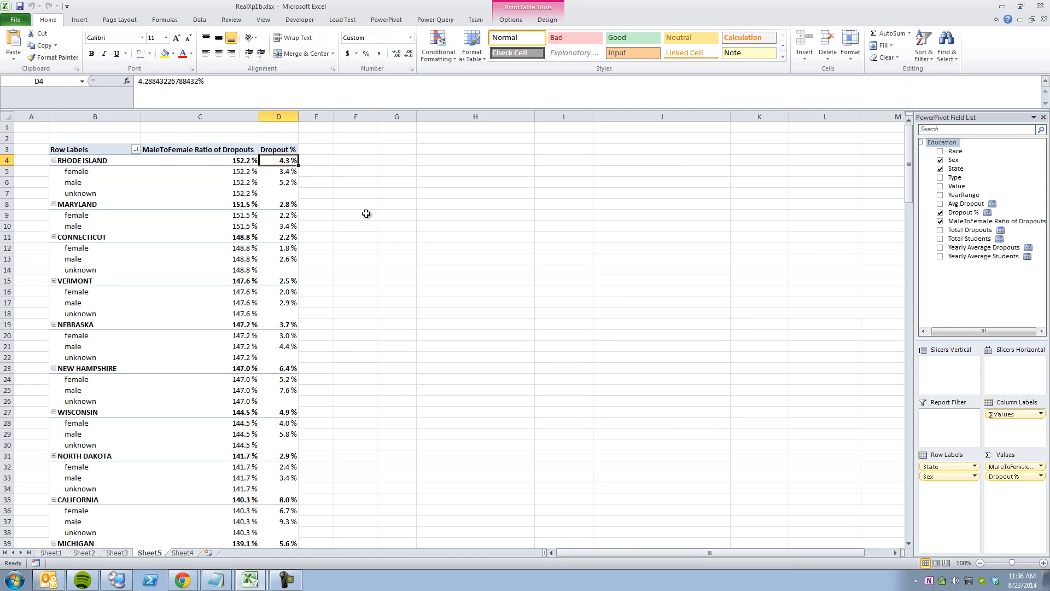
- Apply a Red-Yellow-Green color scale, with high values in red, to all cells showing "MaleToFemale Ratio of Dropouts" values
left_click(239, 172)
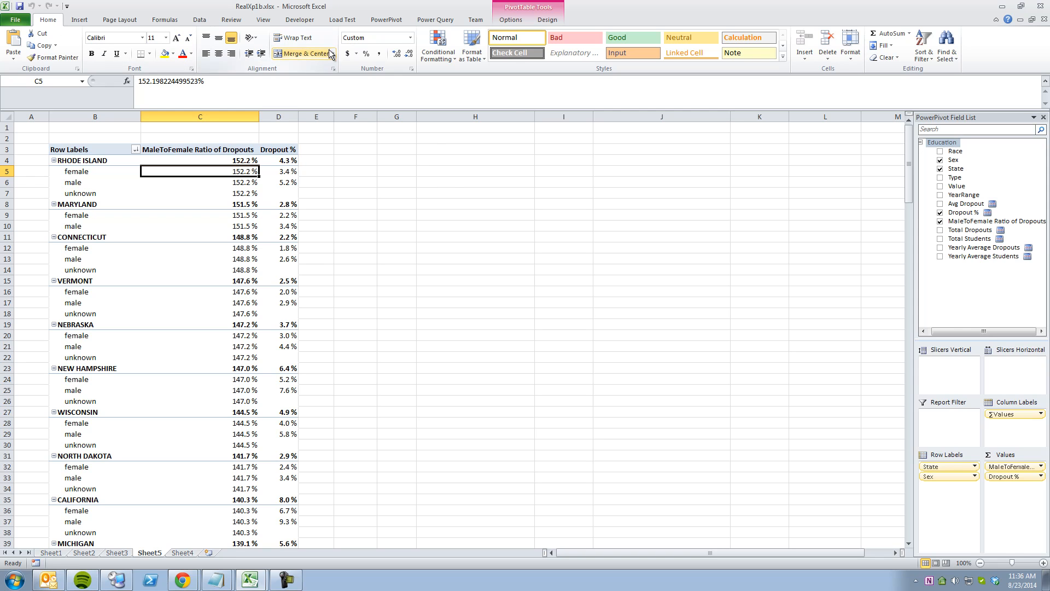
left_click(438, 50)
mouse_move(472, 152)
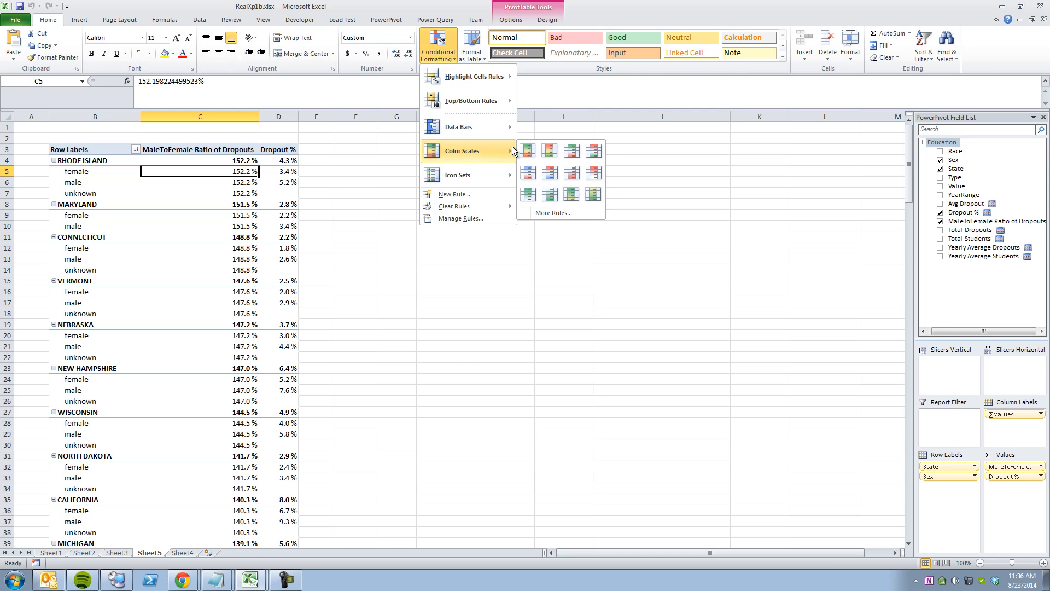
left_click(550, 147)
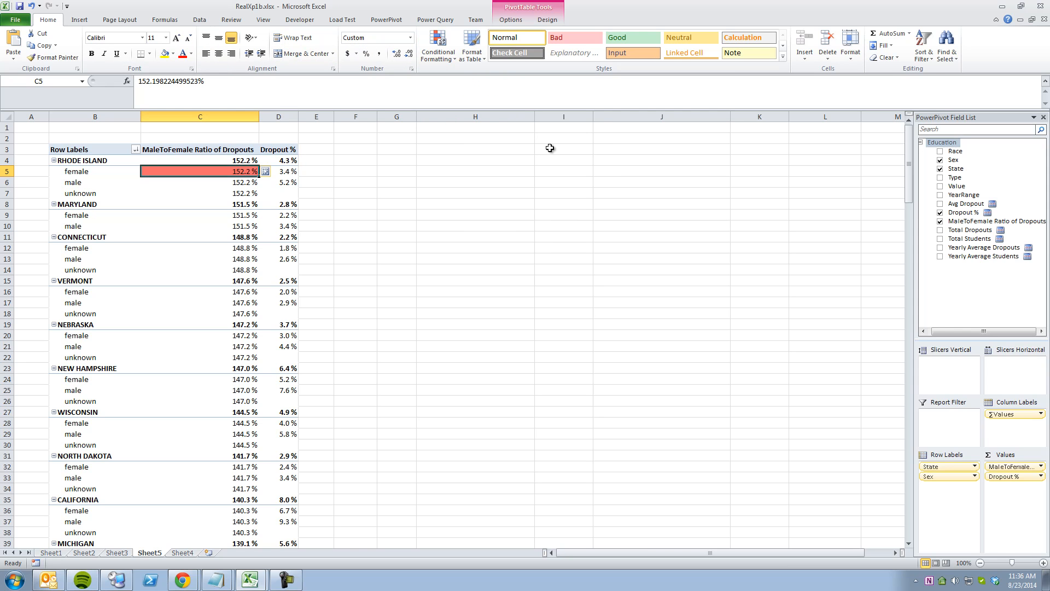
left_click(265, 171)
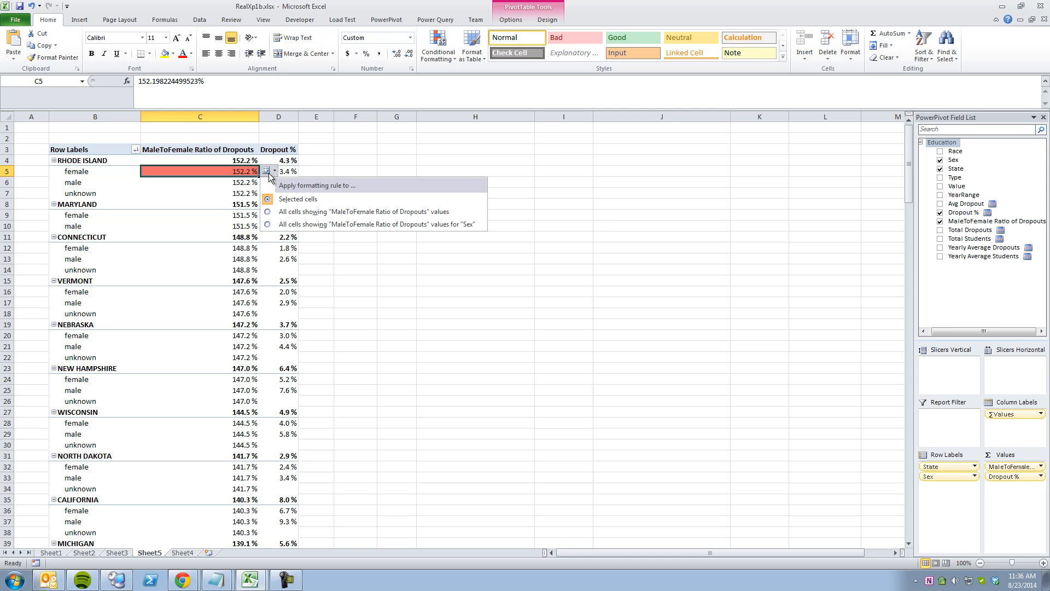
left_click(335, 213)
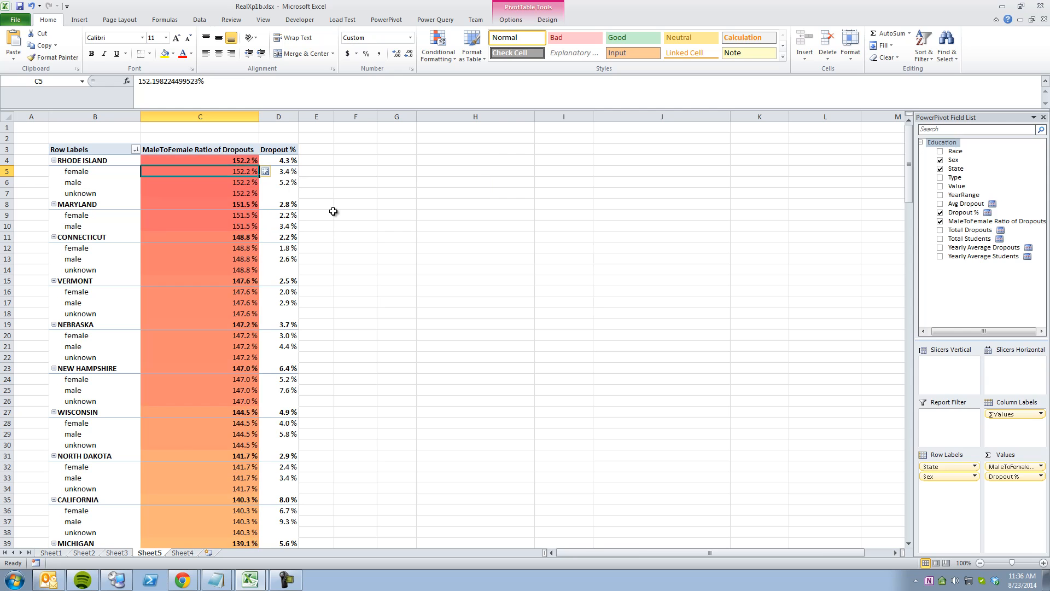
left_click(336, 213)
left_click(446, 259)
- Review the color-scaled ratios down to the Grand Total and compare Rhode Island's female and male Dropout %
scroll(508, 299, "down", 20)
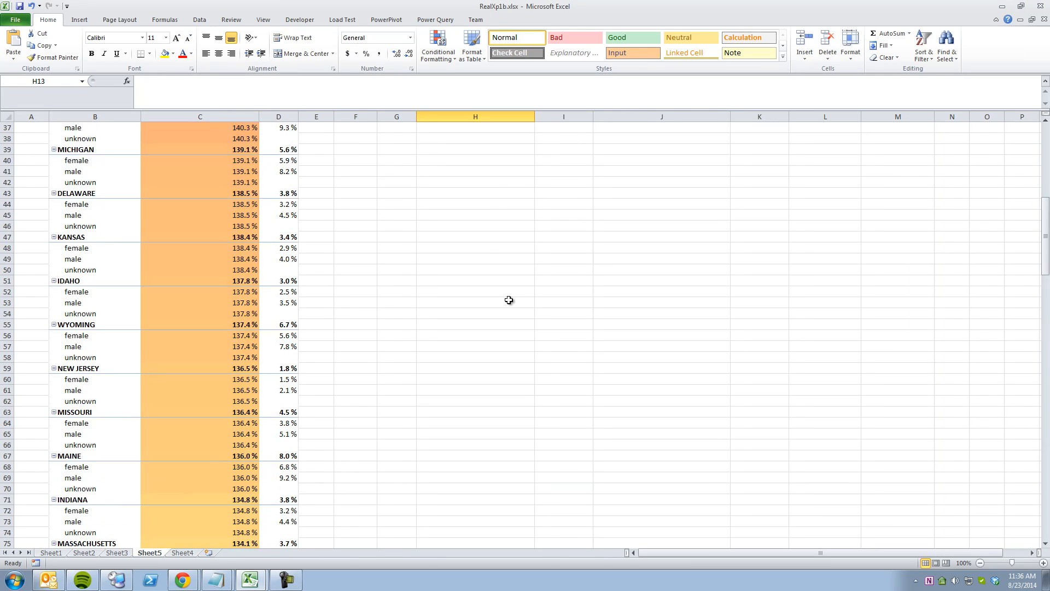
scroll(509, 299, "down", 14)
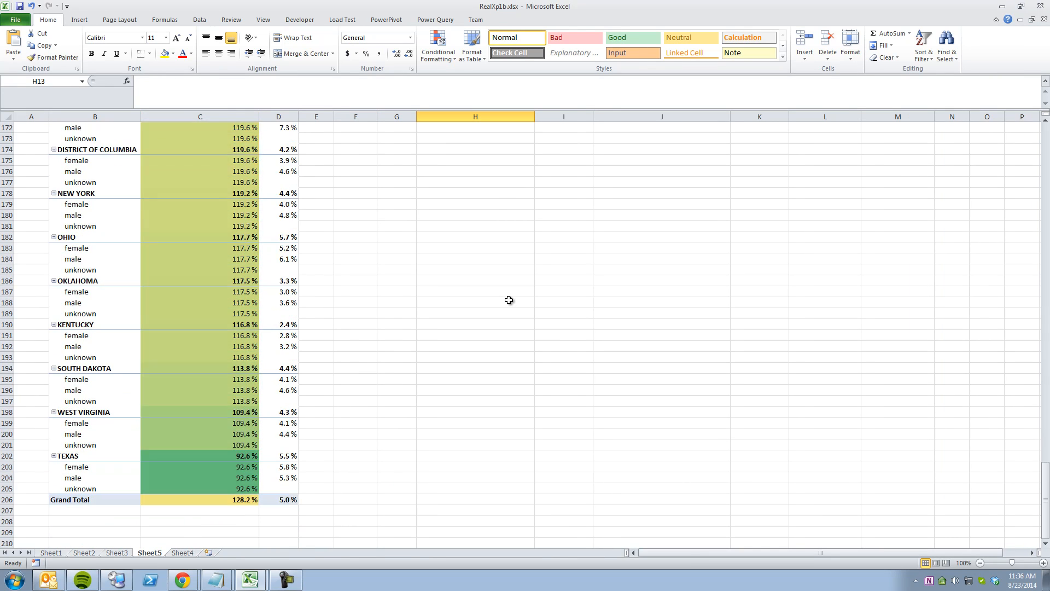
scroll(509, 300, "up", 20)
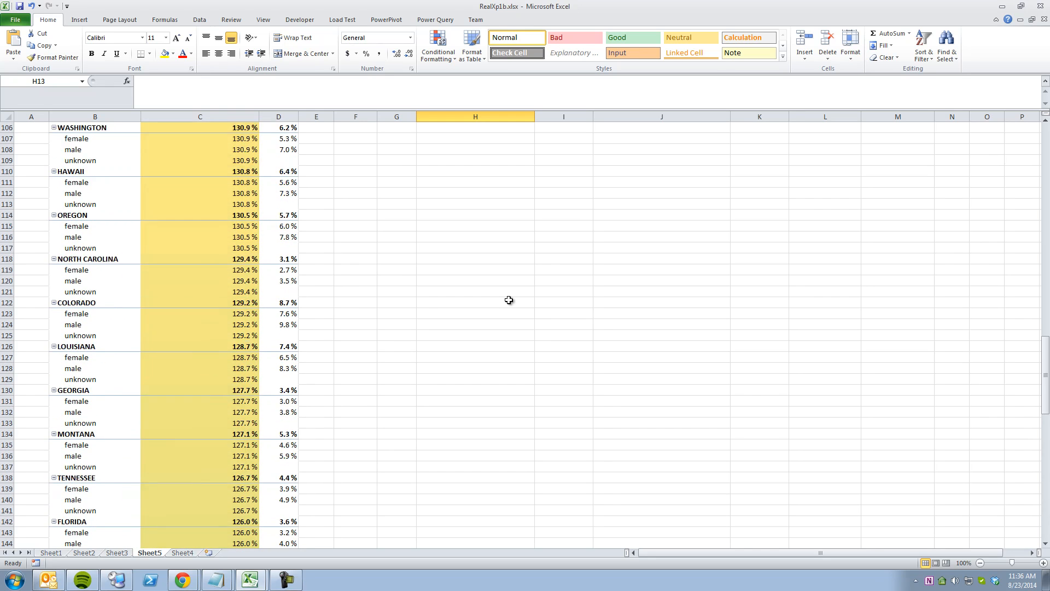
scroll(509, 300, "up", 20)
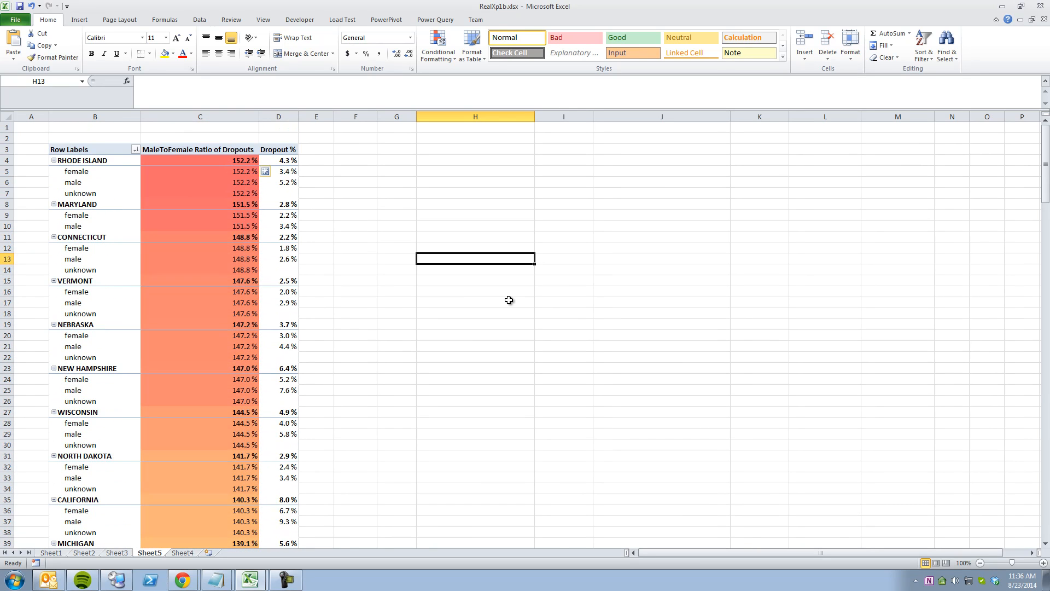
left_click(226, 174)
left_click_drag(237, 174, 234, 177)
left_click(287, 181)
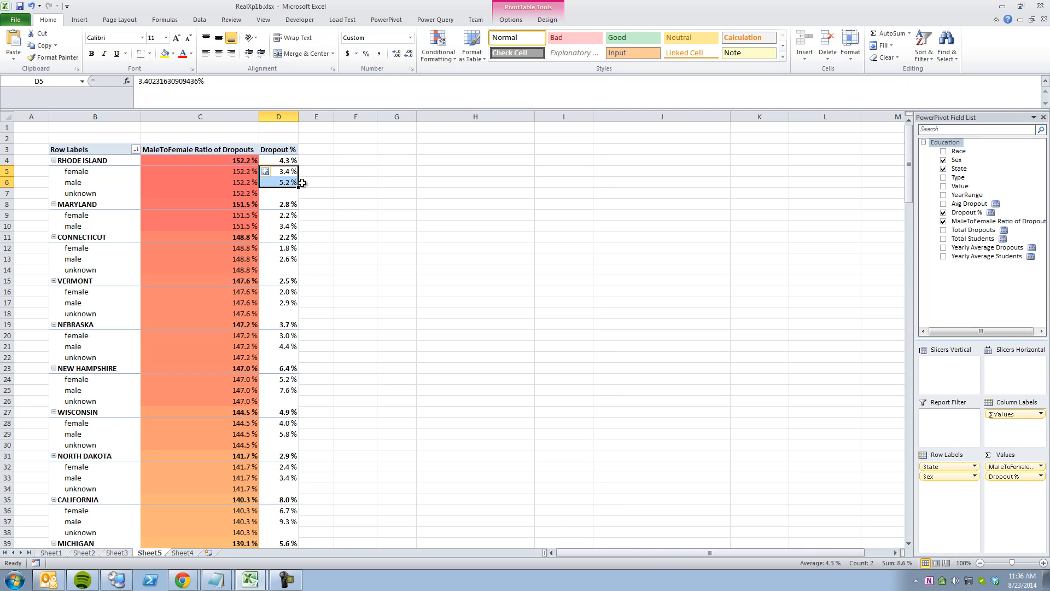
left_click(322, 186)
left_click_drag(287, 184, 285, 174)
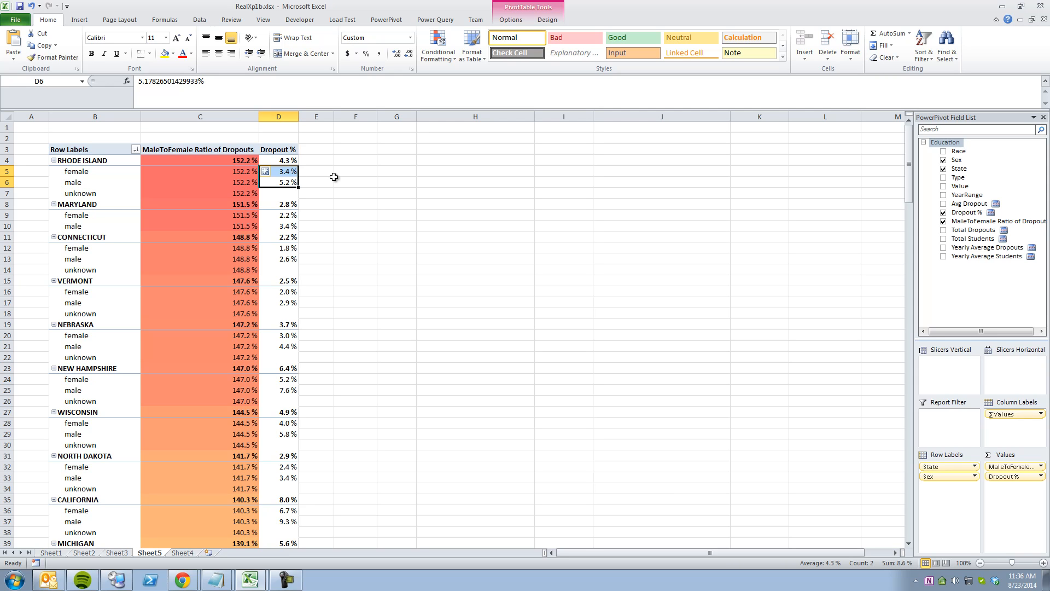
- Examine the male-to-female ratios from Maryland through New Hampshire, and those of West Virginia and Texas at the end of the list
left_click(248, 225)
left_click(244, 260)
left_click(249, 304)
left_click(254, 337)
left_click(240, 388)
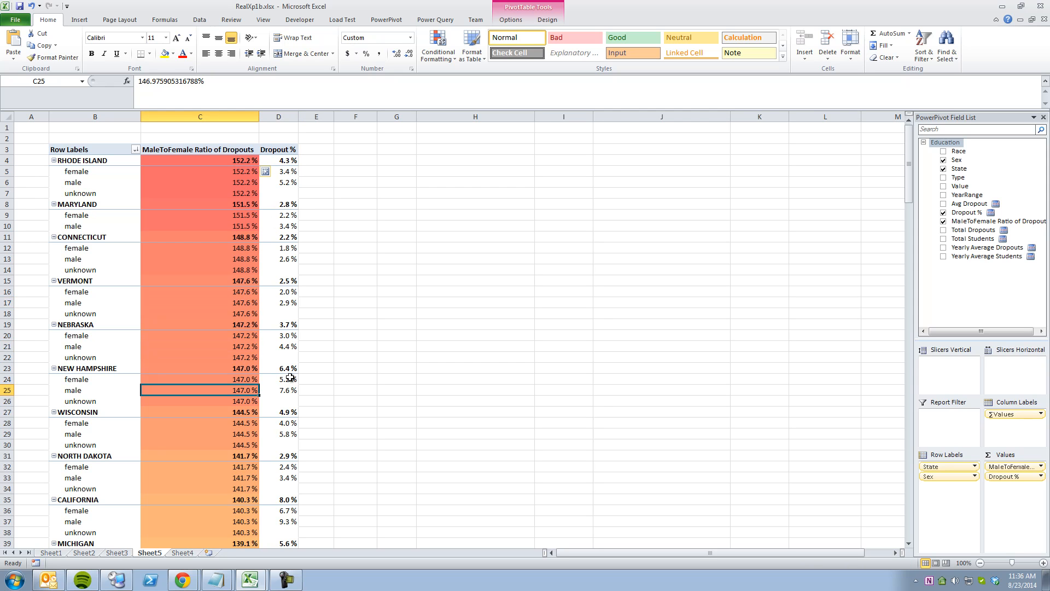
scroll(289, 377, "down", 7)
scroll(288, 376, "down", 20)
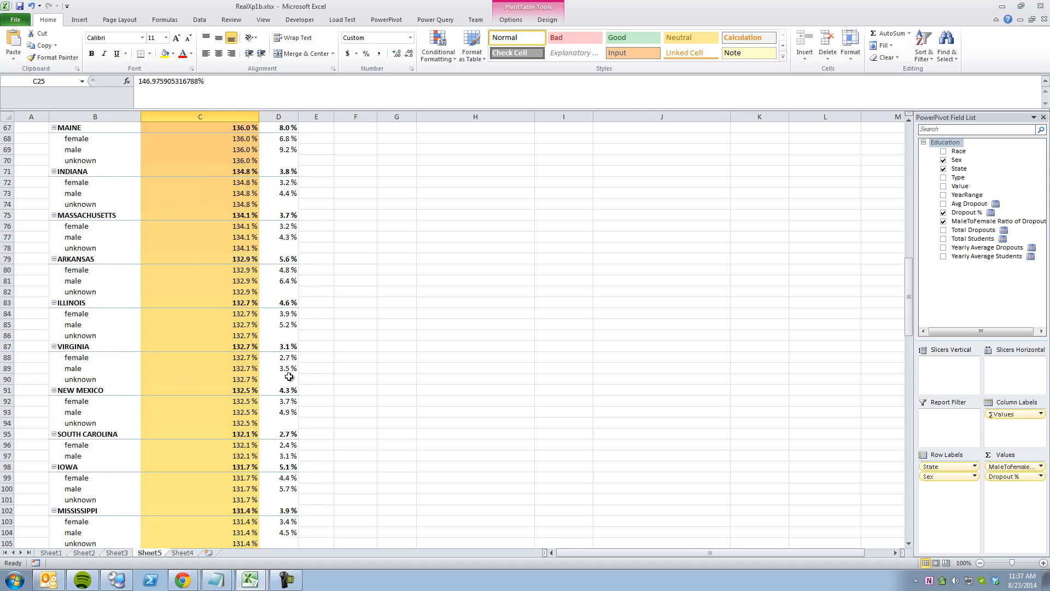
scroll(289, 376, "down", 20)
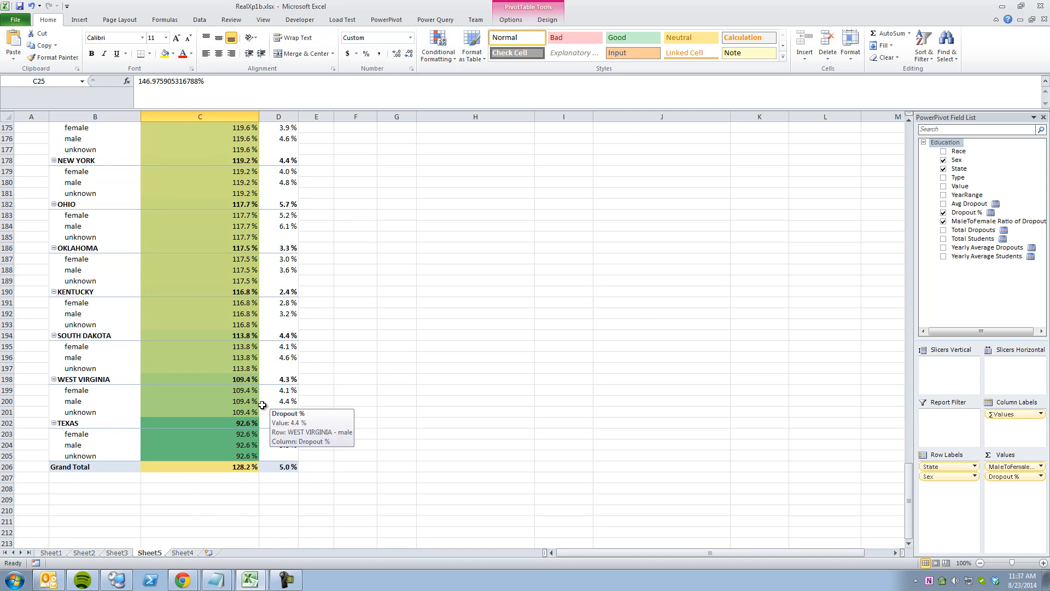
left_click(248, 413)
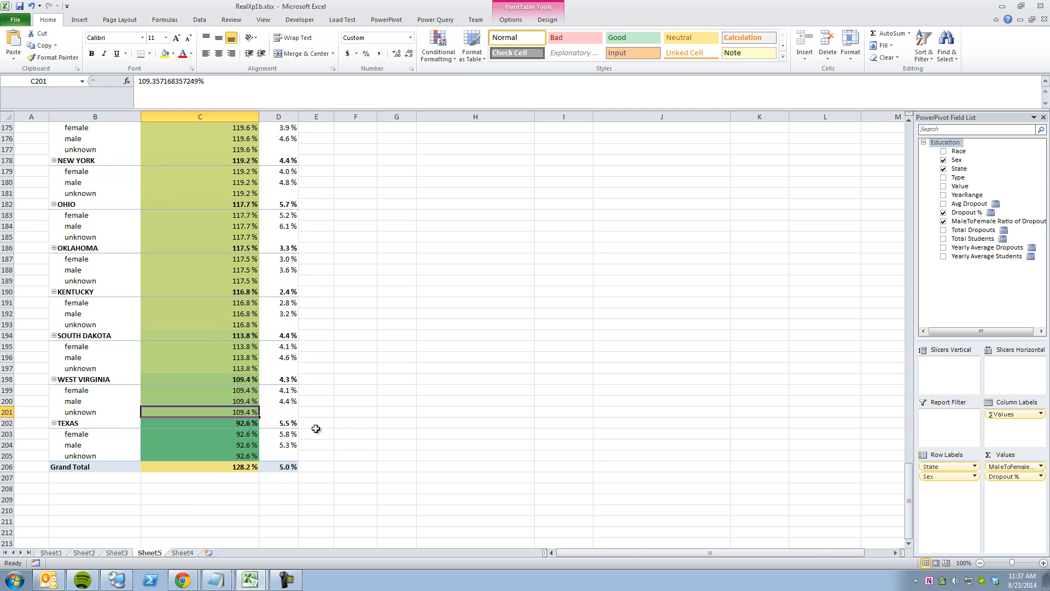
left_click(317, 433)
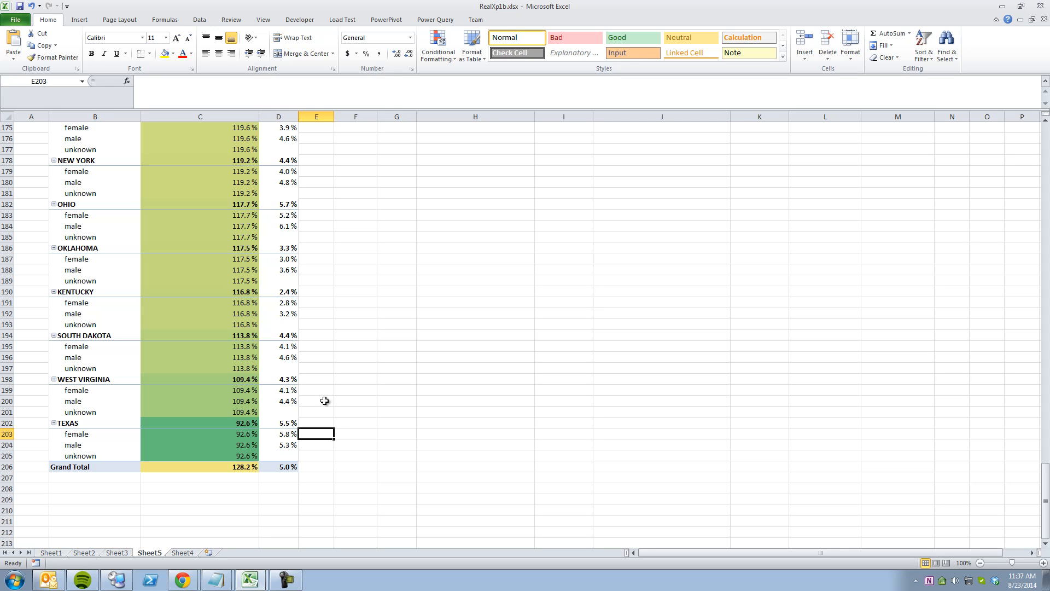
- Compare the dropout ratios and the female and male Dropout % of West Virginia and Texas
scroll(324, 401, "up", 4)
scroll(324, 401, "down", 4)
scroll(324, 401, "up", 4)
scroll(345, 464, "down", 5)
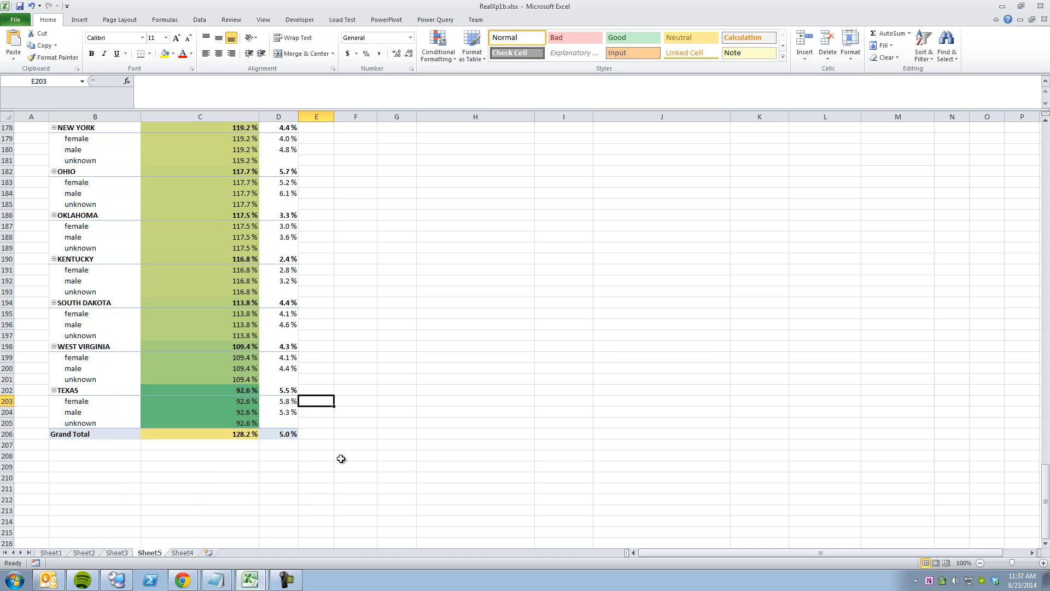
left_click(245, 379)
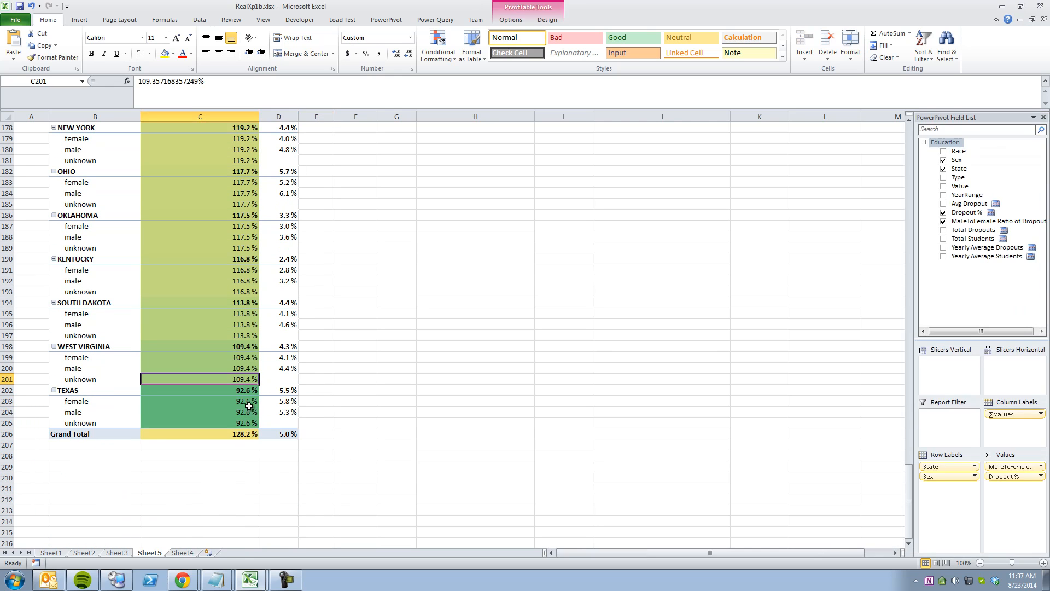
mouse_move(247, 402)
left_click(297, 373)
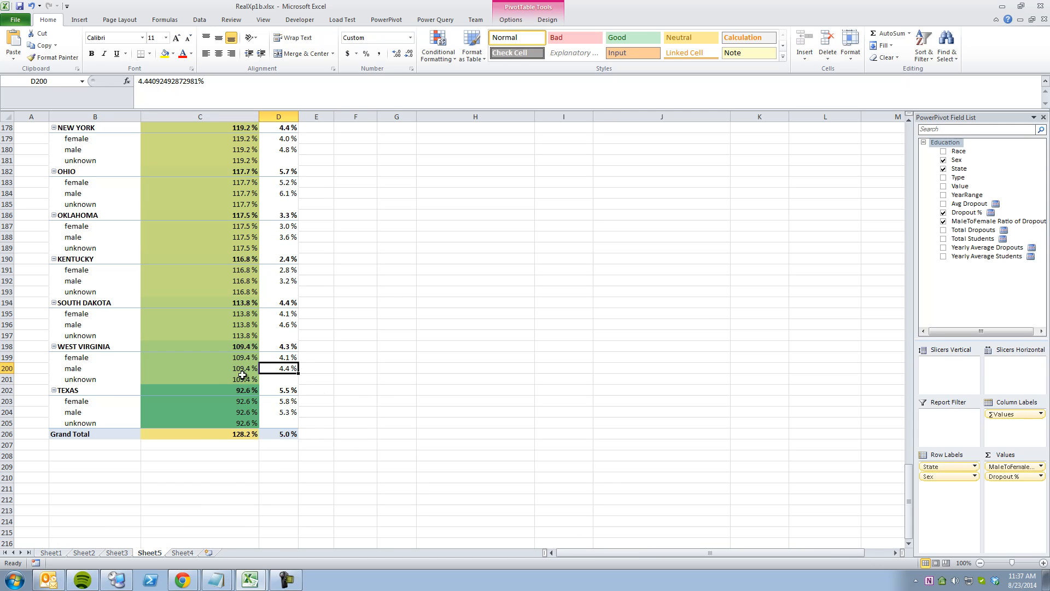
left_click_drag(77, 392, 269, 424)
left_click(353, 411)
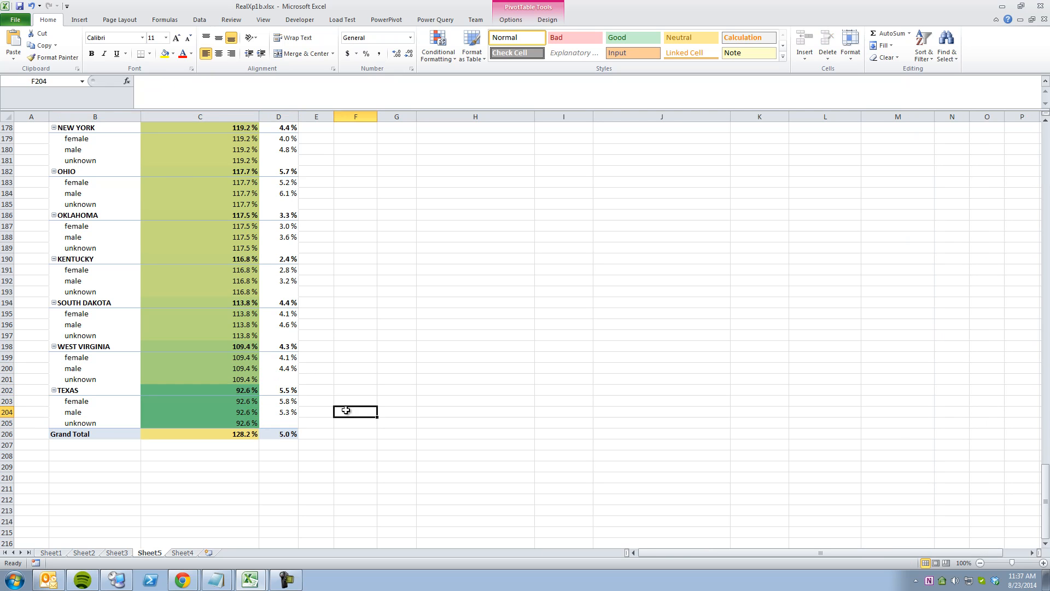
left_click(268, 402)
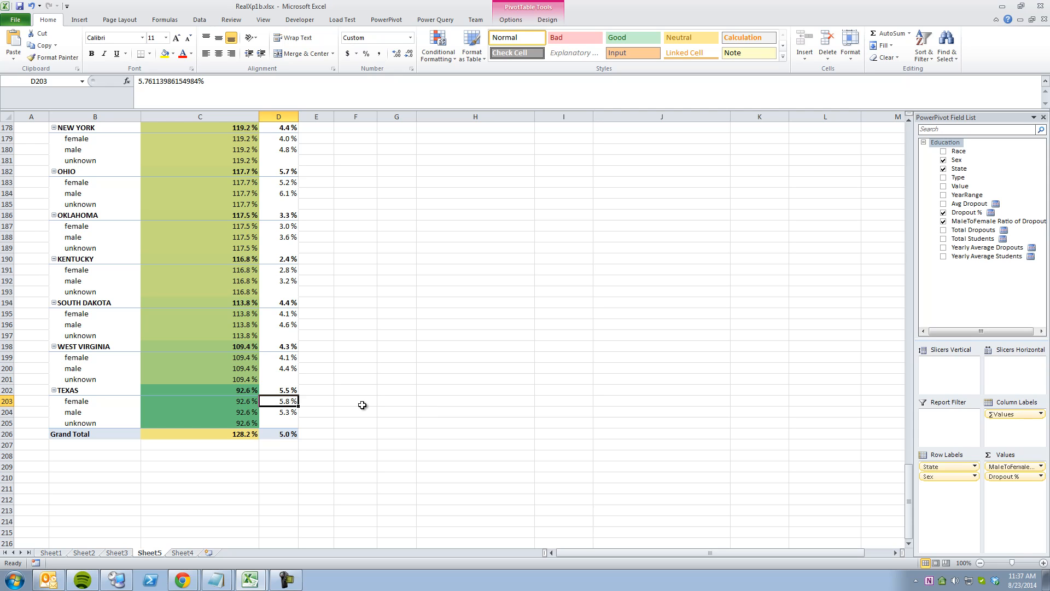
left_click(252, 367)
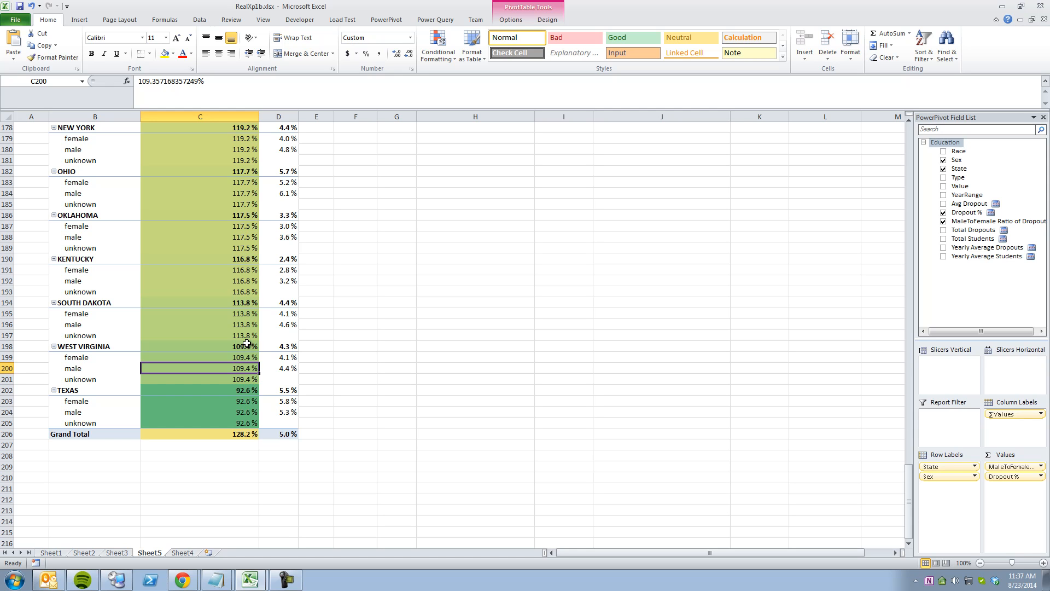
- Scan the ratios of all states again and compare Texas's female and male Dropout %
scroll(248, 331, "up", 19)
scroll(249, 329, "up", 20)
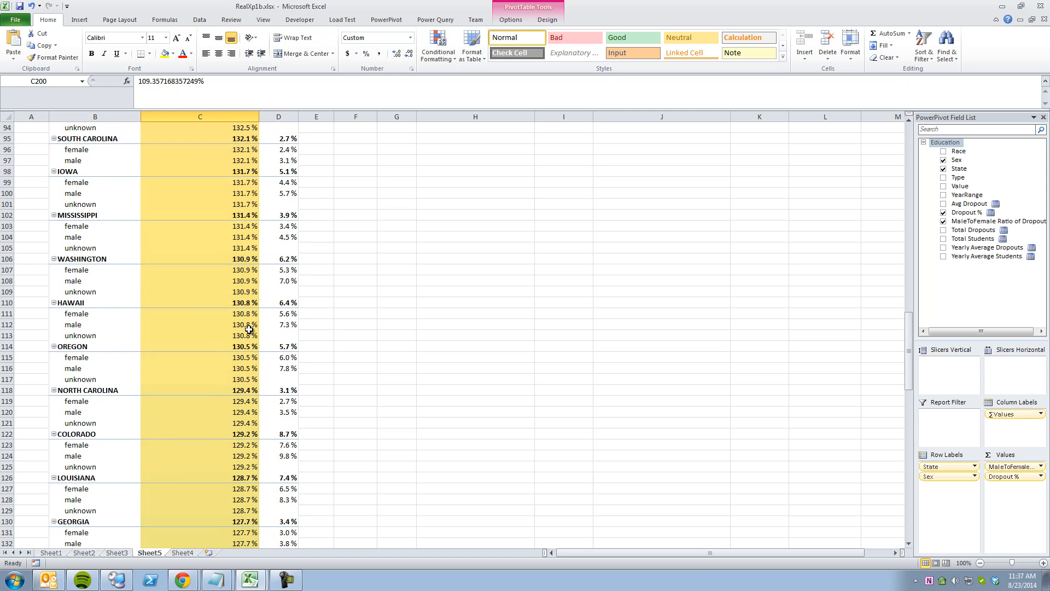
scroll(249, 329, "up", 6)
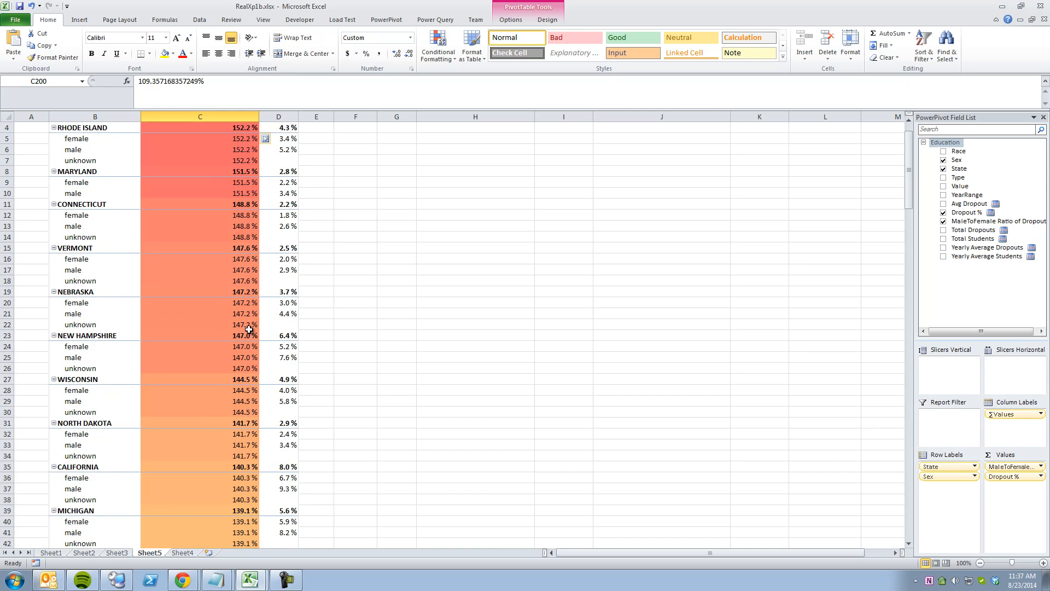
scroll(249, 329, "down", 20)
scroll(249, 330, "down", 20)
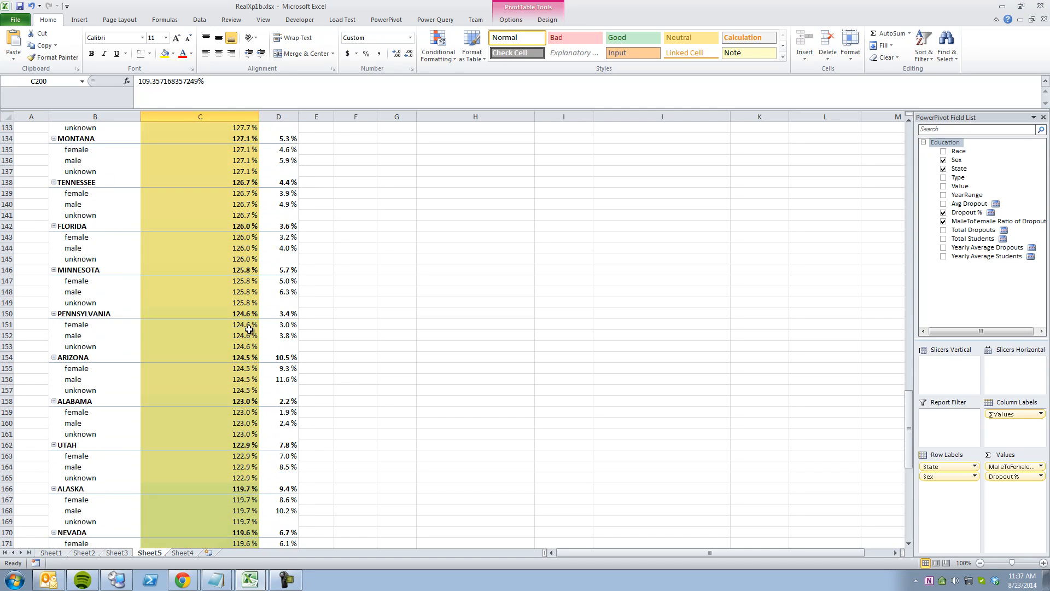
left_click_drag(255, 391, 256, 424)
left_click(287, 410)
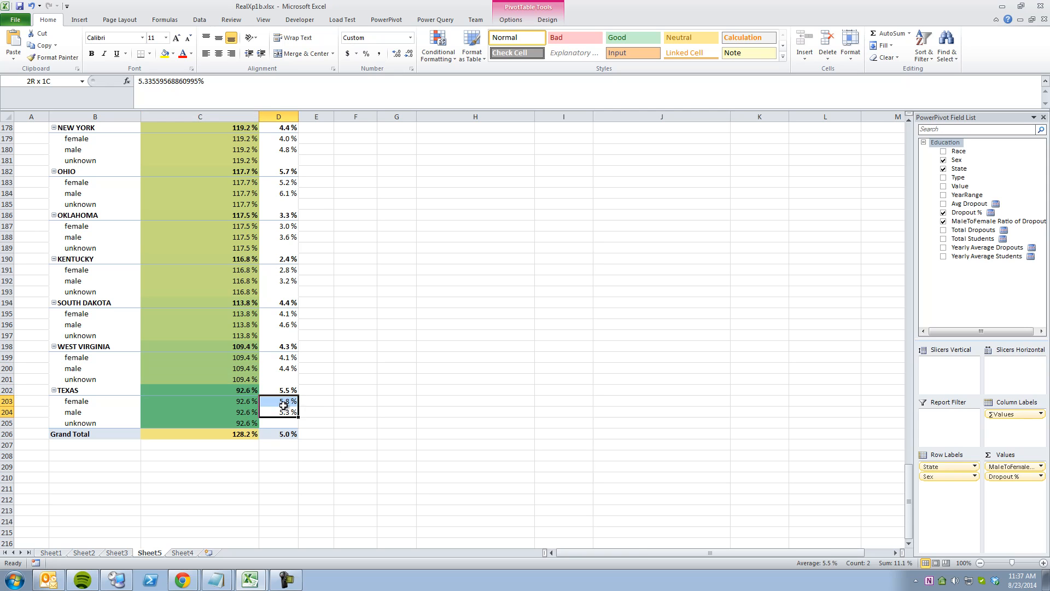
left_click(326, 403)
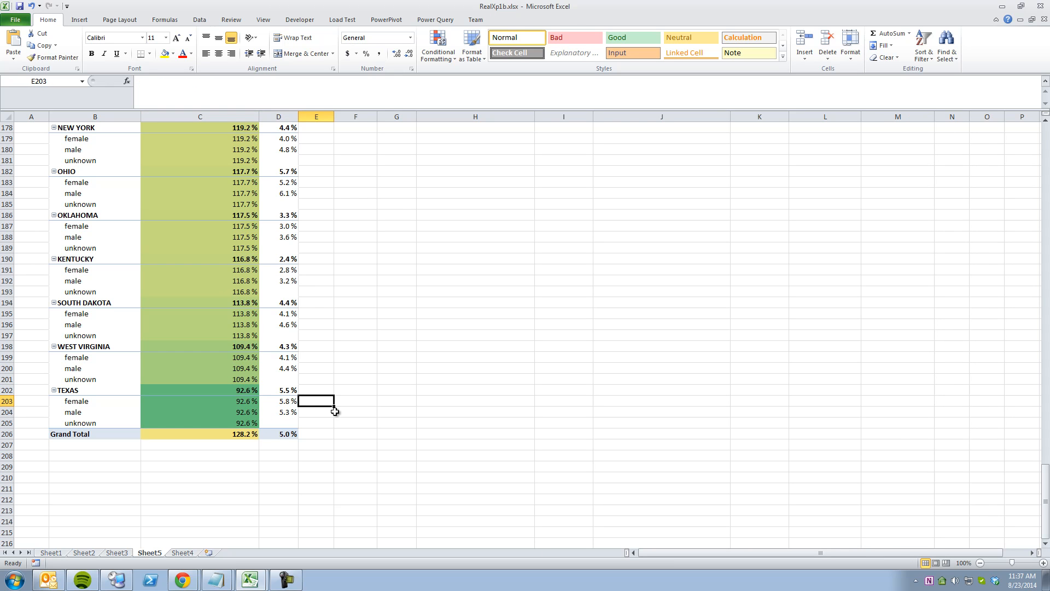
scroll(296, 417, "down", 1)
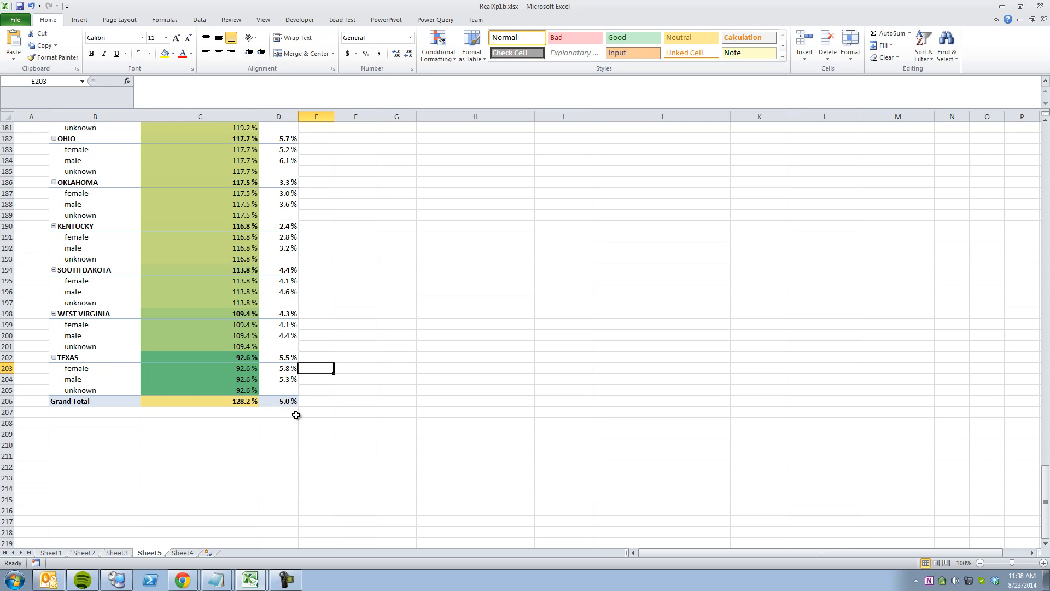
left_click_drag(288, 379, 286, 368)
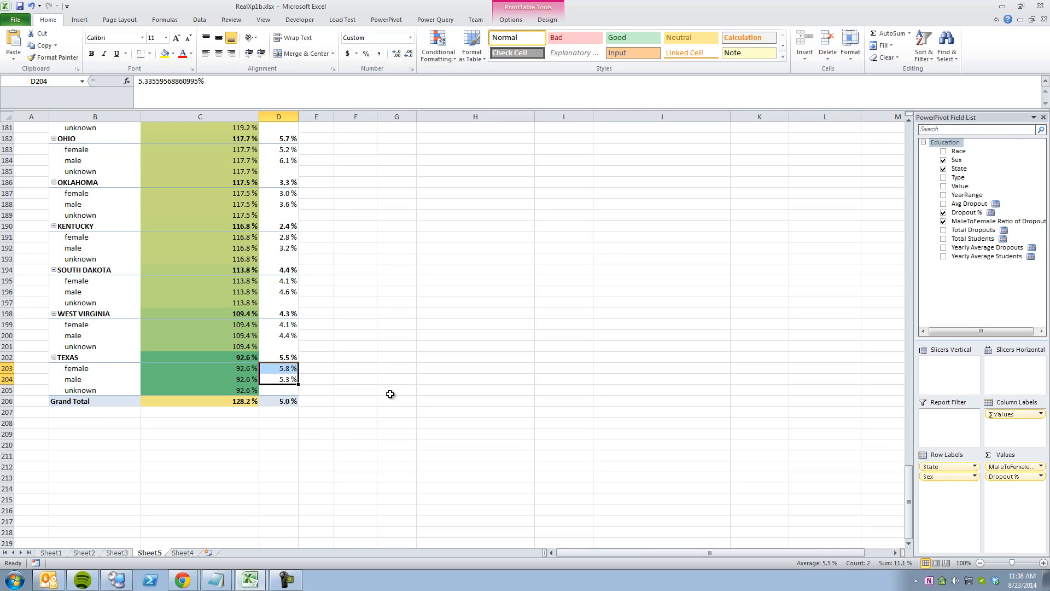
- Sort the states in the PivotTable by Dropout % from largest to smallest
scroll(390, 394, "up", 12)
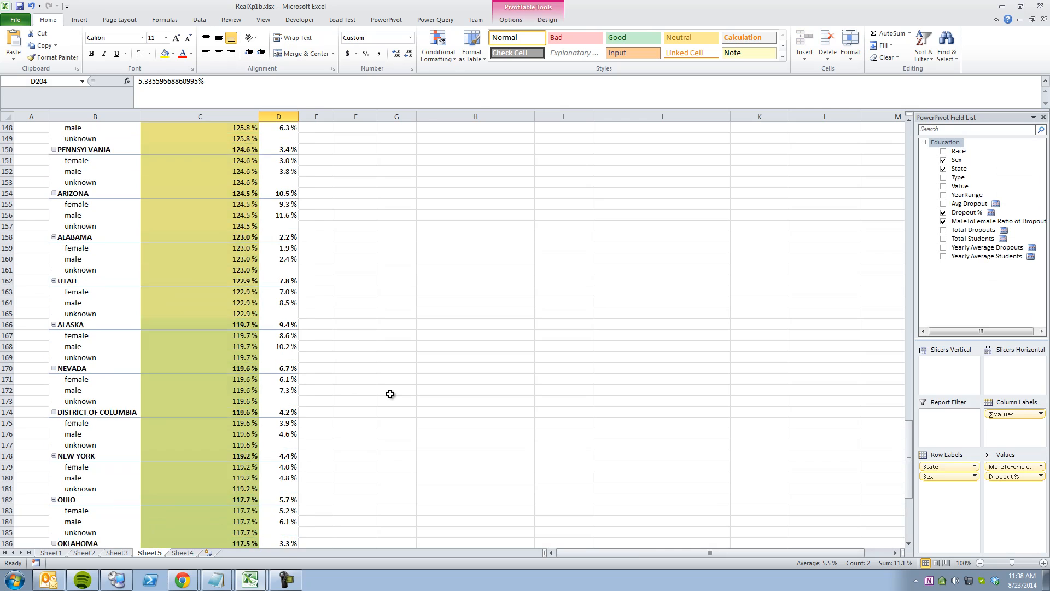
scroll(390, 394, "down", 9)
scroll(390, 394, "up", 1)
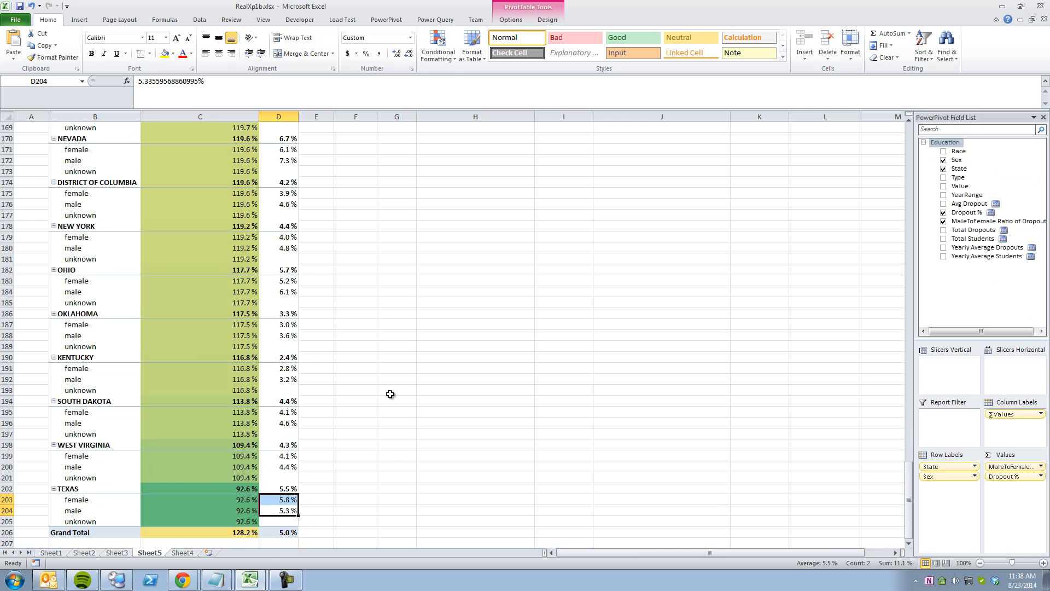
scroll(390, 394, "up", 20)
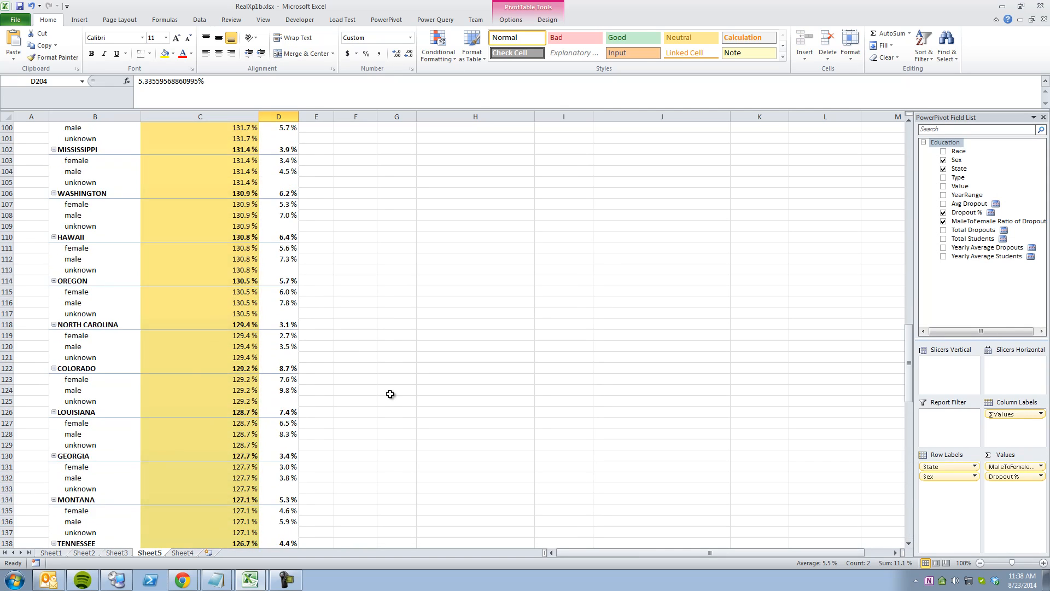
scroll(391, 394, "up", 10)
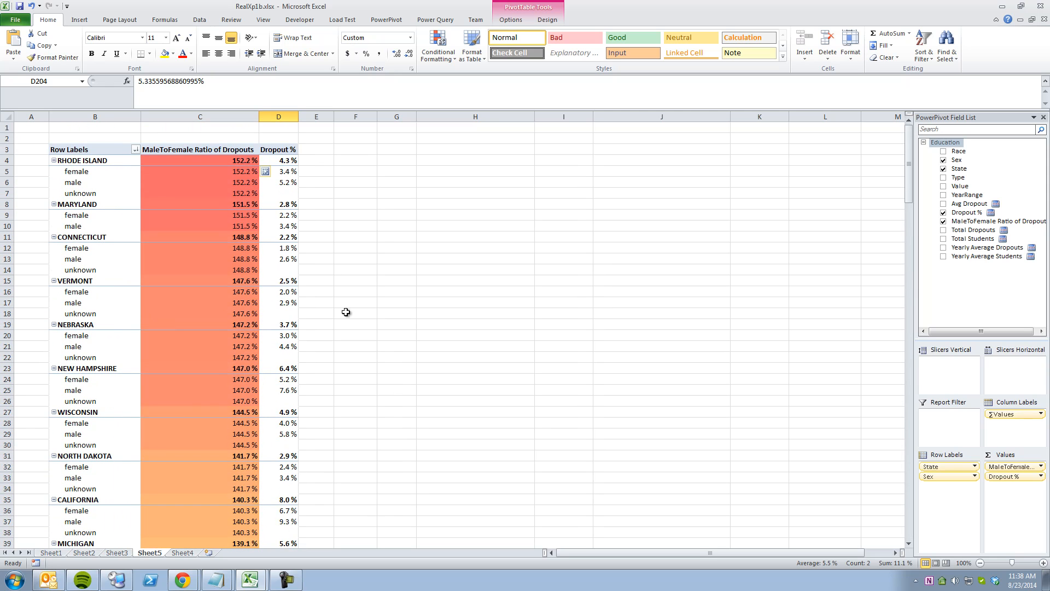
right_click(283, 162)
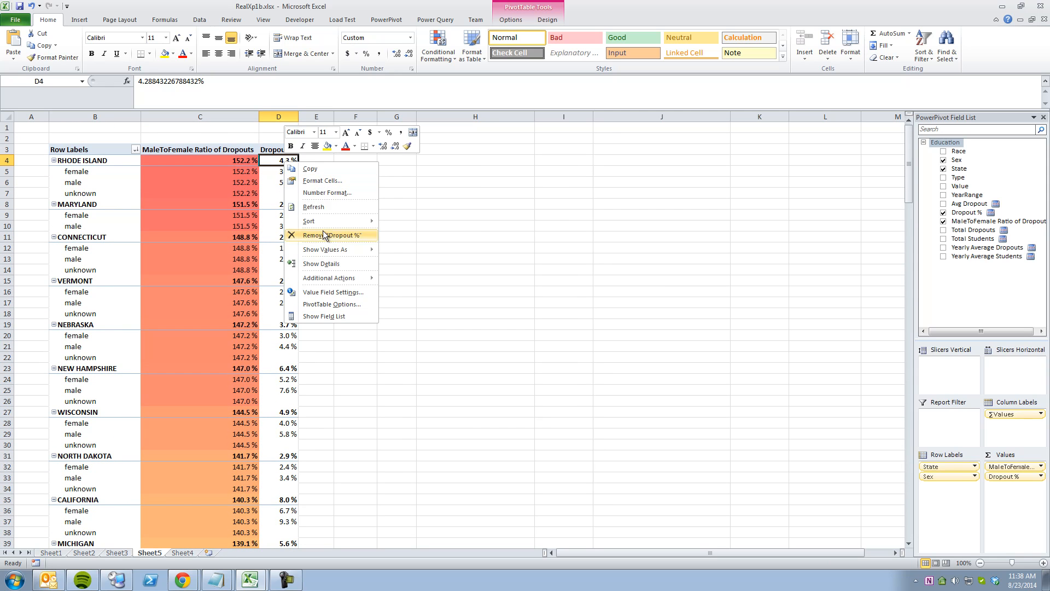
mouse_move(328, 221)
left_click(413, 235)
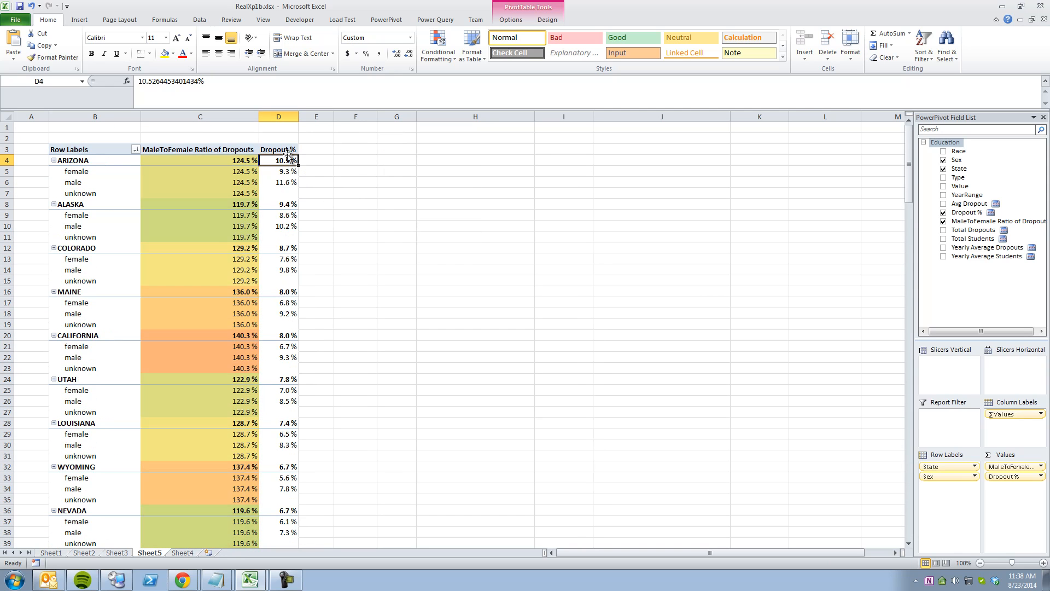
- Replace Sex with Race beneath State in the PivotTable's row labels
scroll(338, 341, "down", 20)
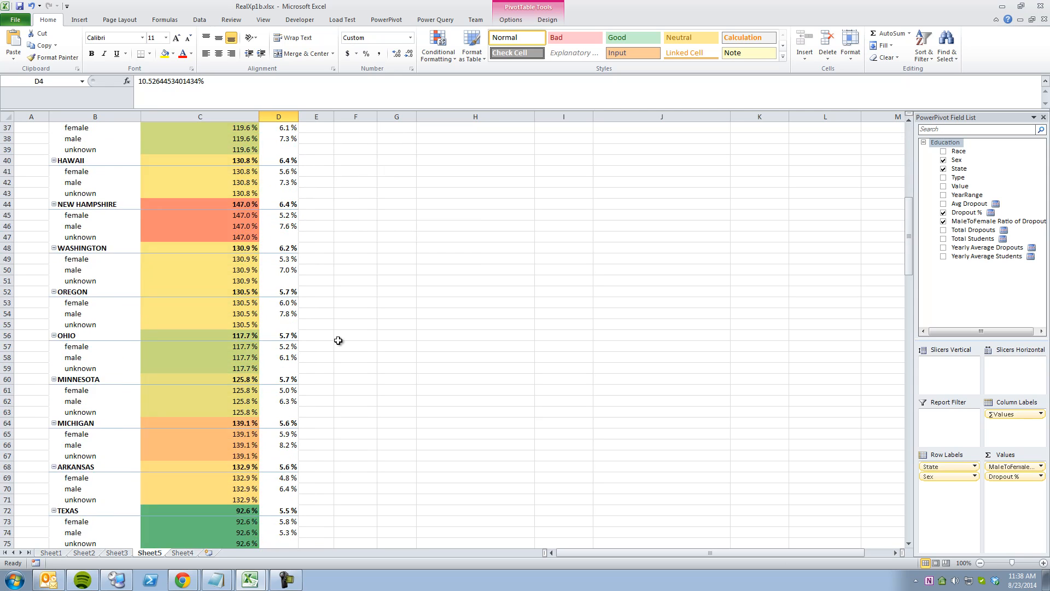
scroll(338, 341, "down", 20)
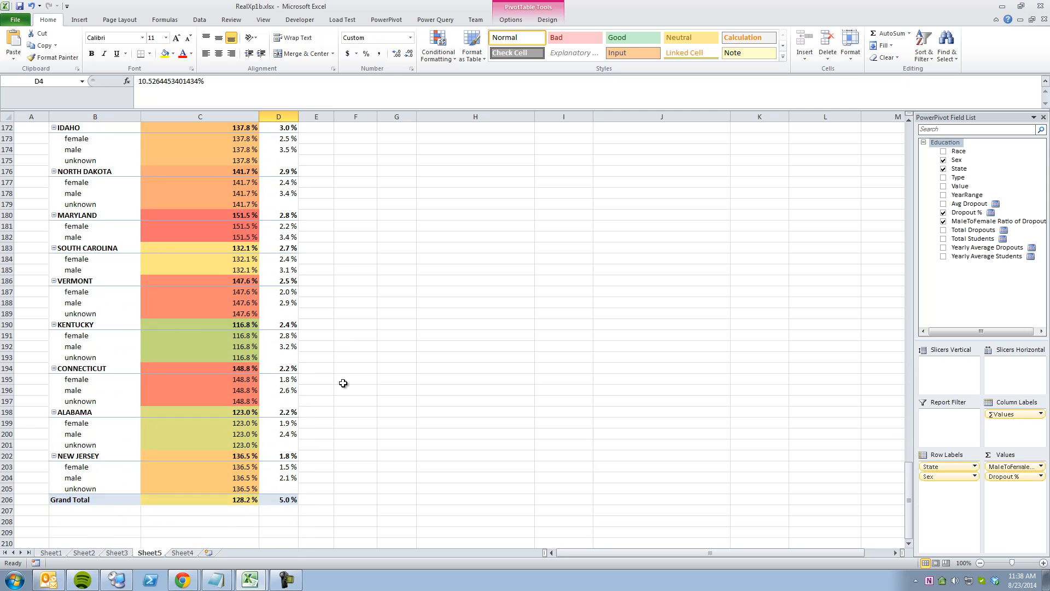
scroll(343, 383, "up", 1)
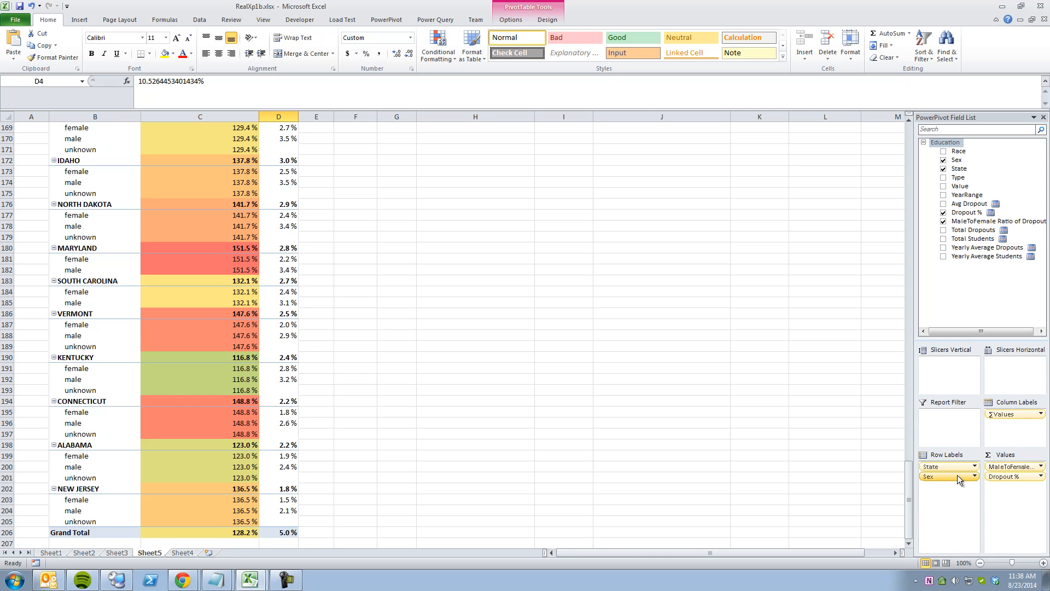
left_click_drag(932, 476, 844, 455)
left_click_drag(958, 156, 941, 490)
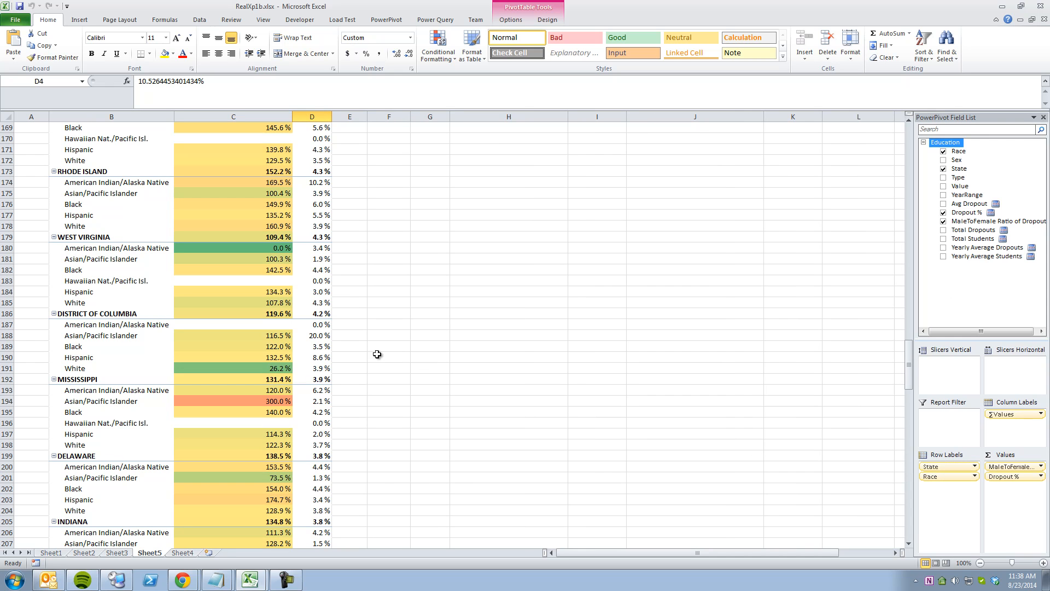
- Sort the states in the race breakdown by Dropout % from largest to smallest
left_click(265, 368)
scroll(376, 363, "up", 4)
scroll(376, 363, "up", 19)
scroll(377, 364, "up", 20)
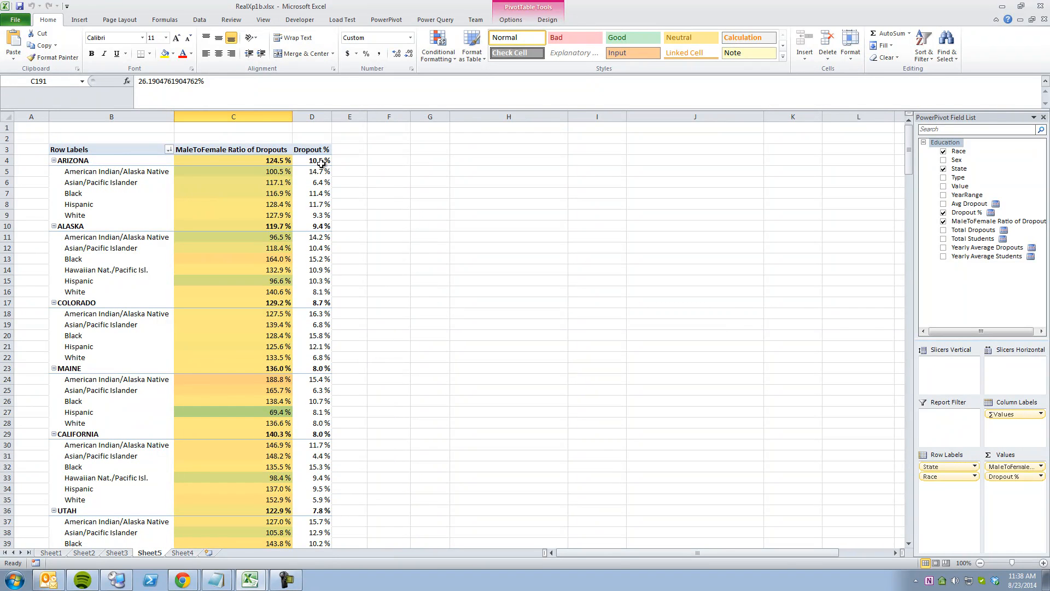
mouse_move(321, 164)
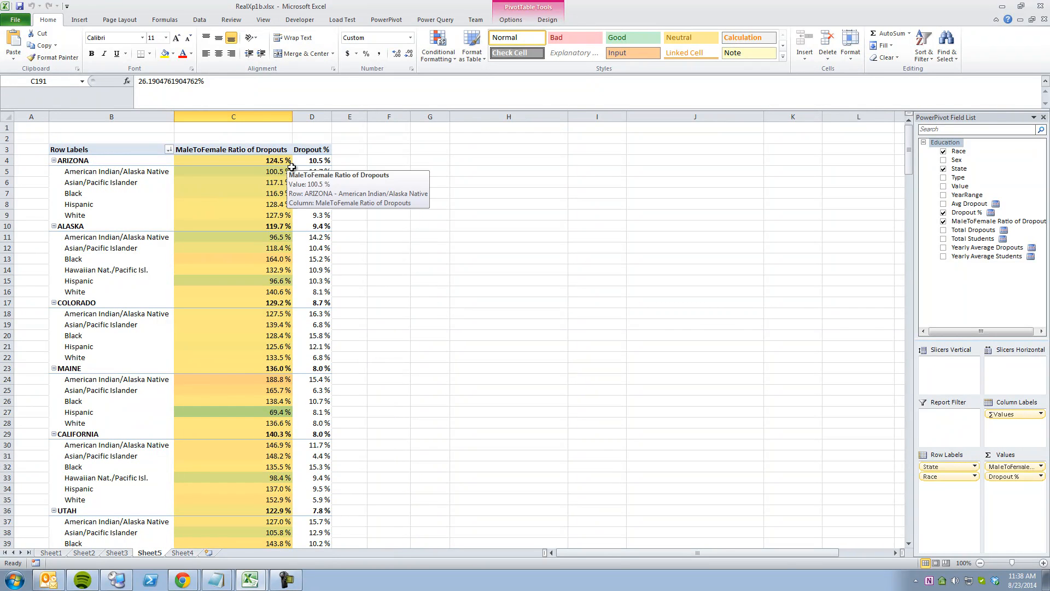
left_click(305, 161)
right_click(306, 161)
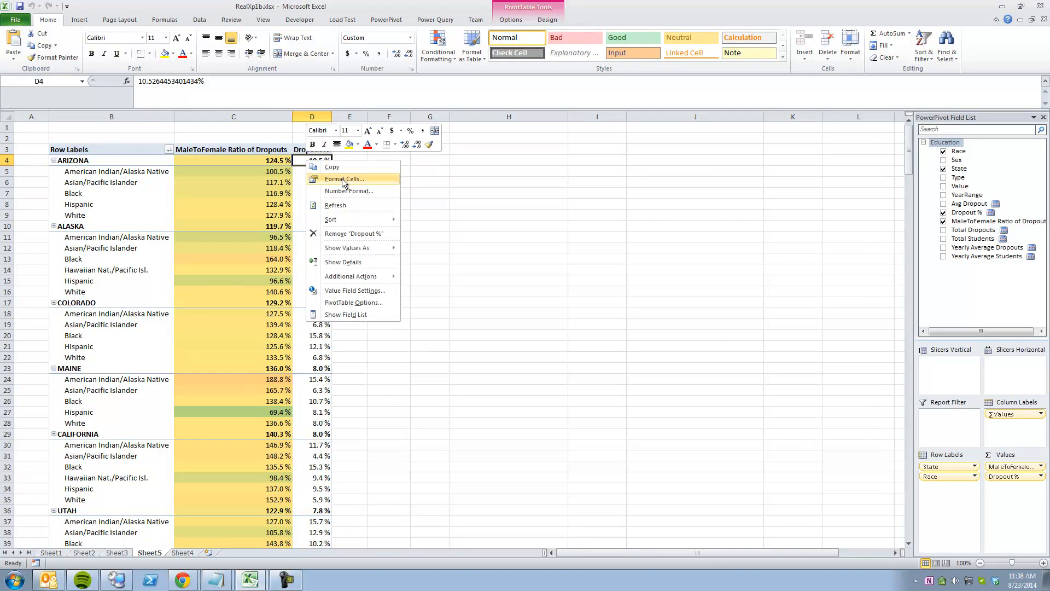
mouse_move(362, 220)
left_click(453, 233)
- Remove MaleToFemale Ratio of Dropouts from the PivotTable's values, leaving only Dropout %
left_click(323, 228)
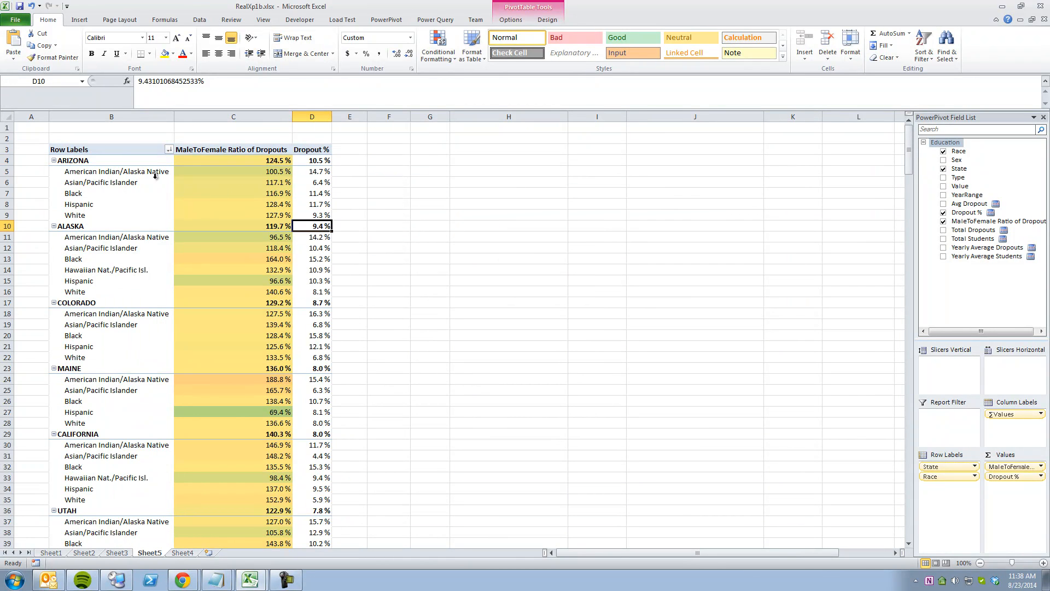
left_click_drag(279, 177, 282, 210)
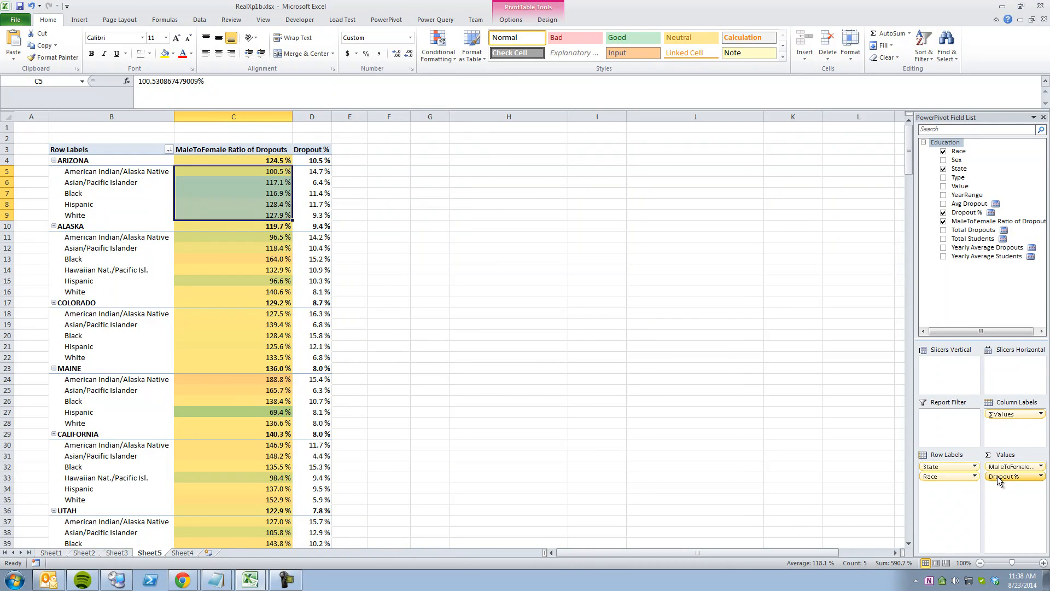
left_click_drag(1014, 467, 420, 260)
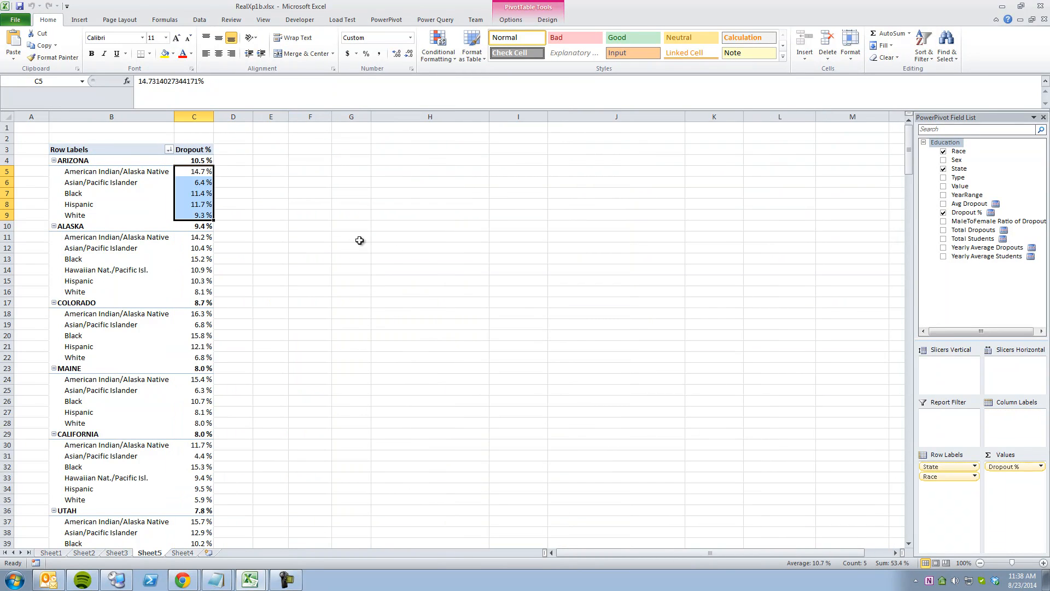
- Apply a color scale with red for high values and green for low values to all cells showing "Dropout %" values
left_click(206, 173)
right_click(206, 173)
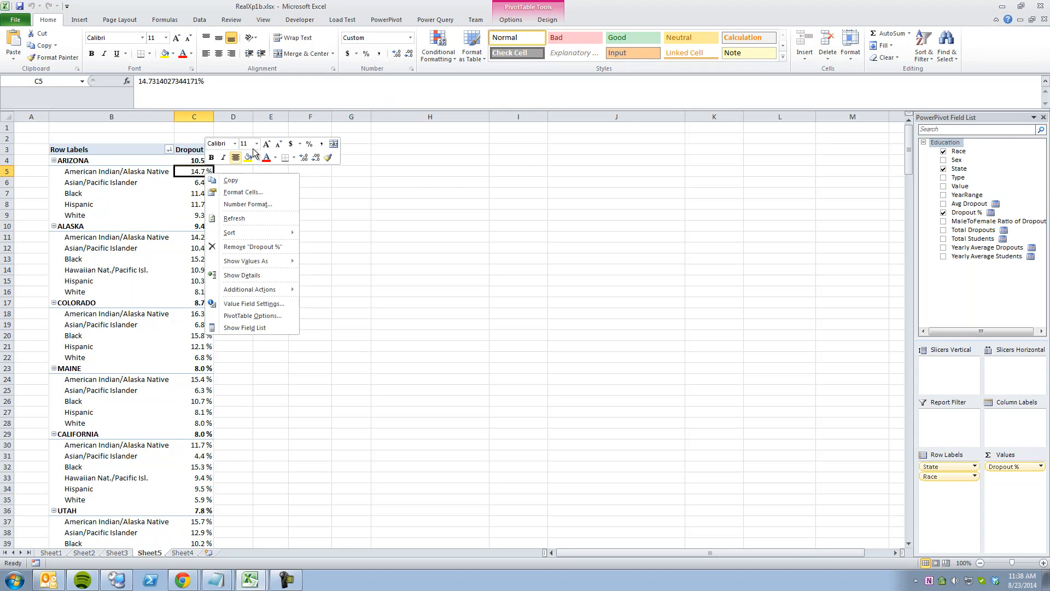
left_click(433, 51)
mouse_move(467, 149)
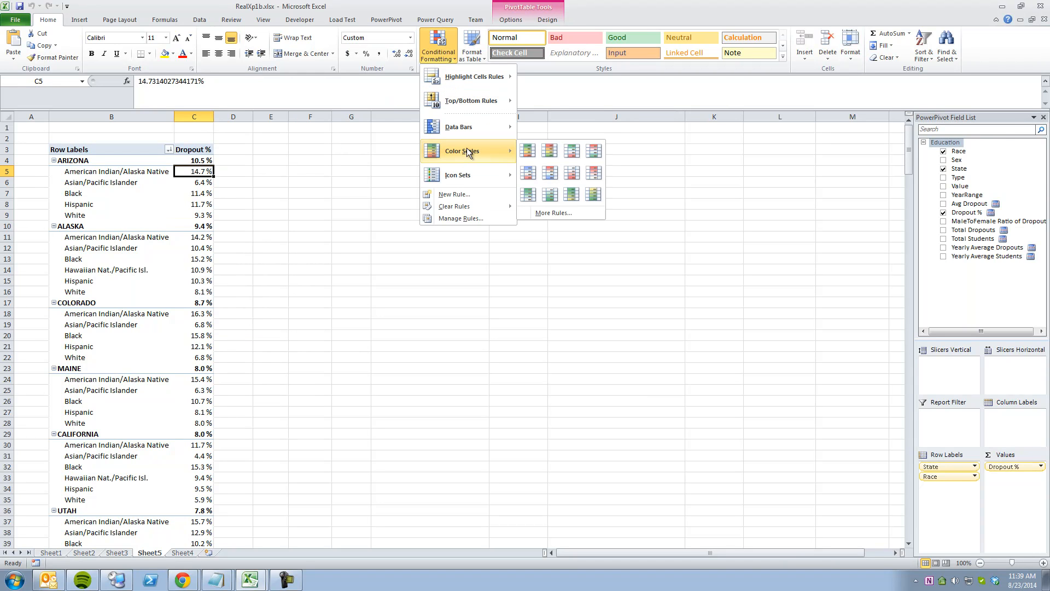
left_click(550, 155)
left_click(223, 171)
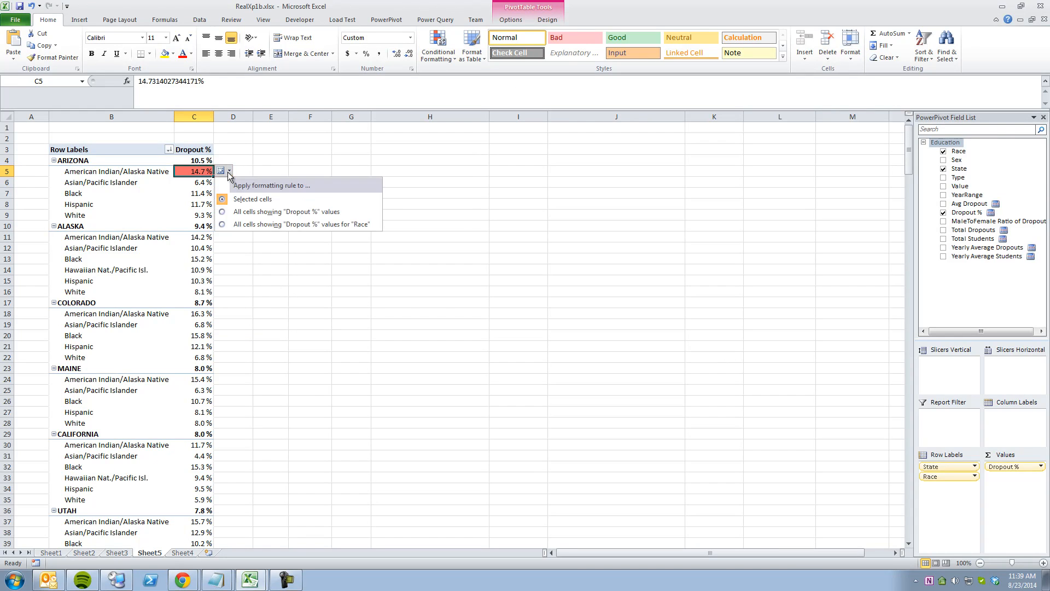
left_click(254, 211)
left_click(336, 218)
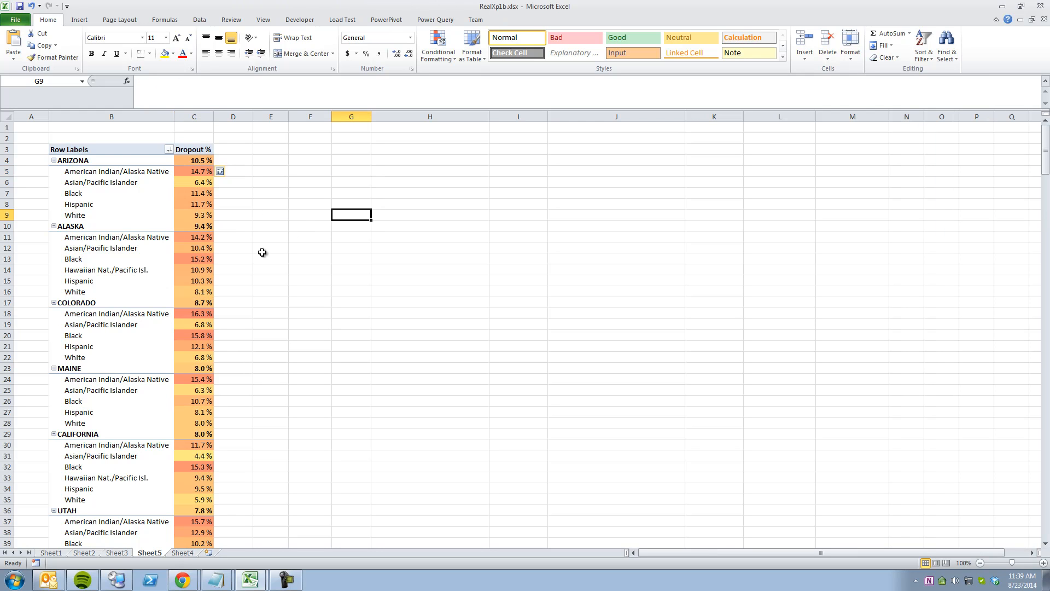
- Compare the color-scaled Dropout % of the race groups in Arizona, Colorado, Maine and California
left_click(200, 185)
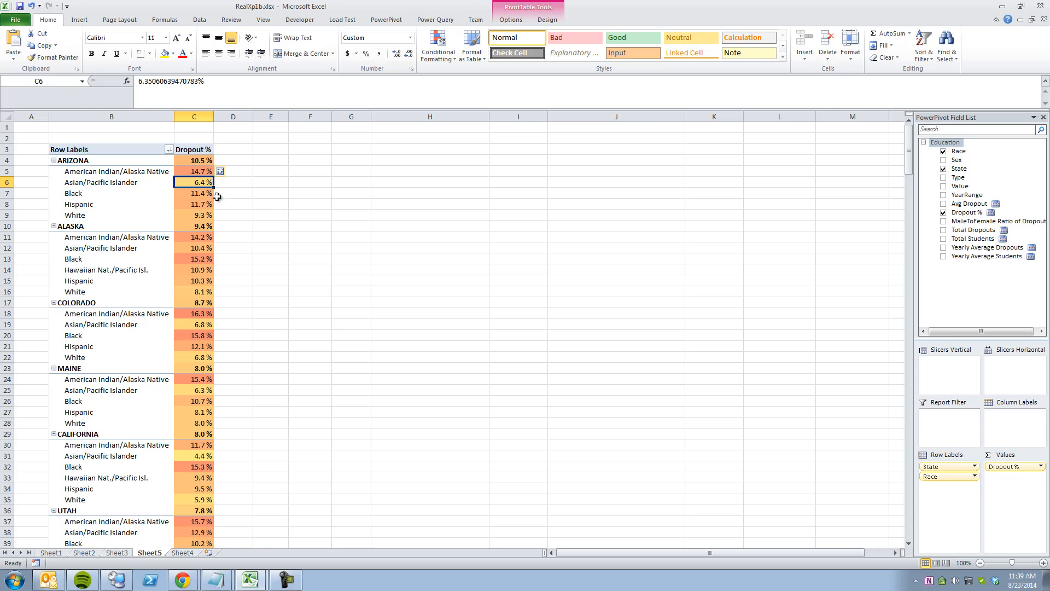
left_click(156, 185)
left_click(200, 185)
left_click(200, 174)
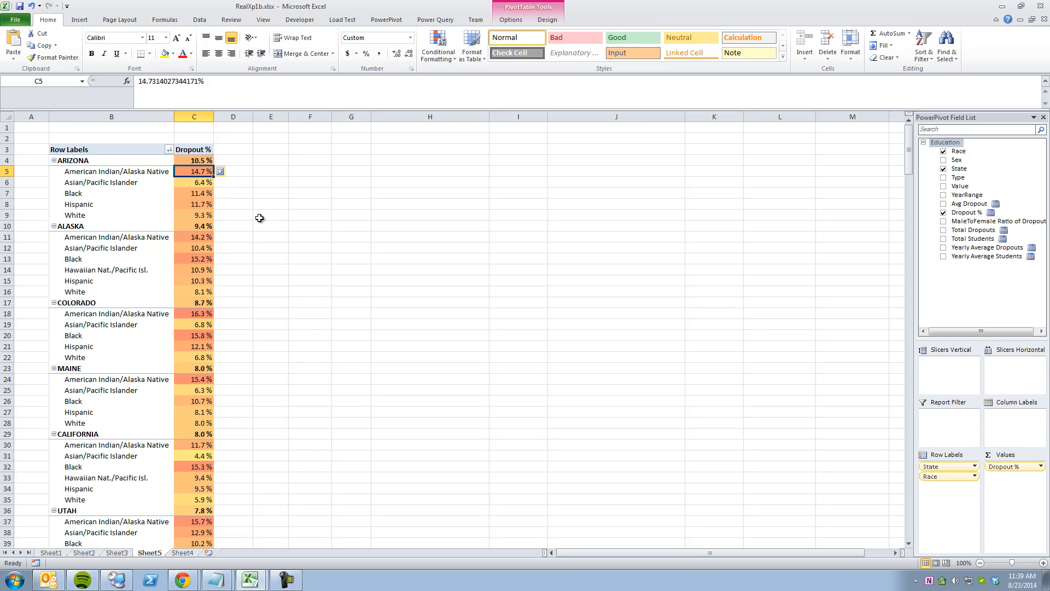
left_click(200, 314)
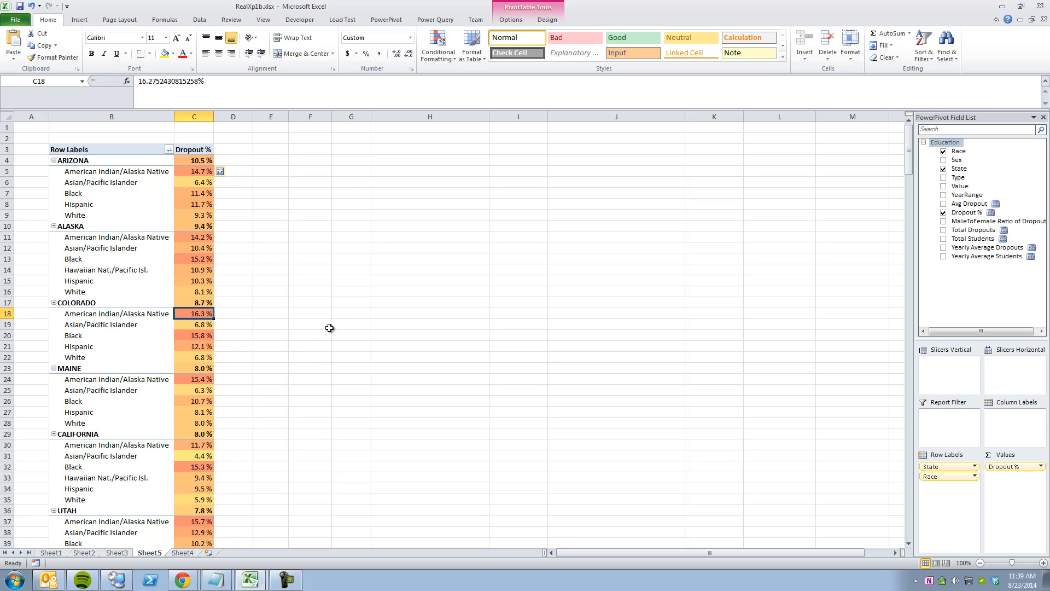
left_click(204, 378)
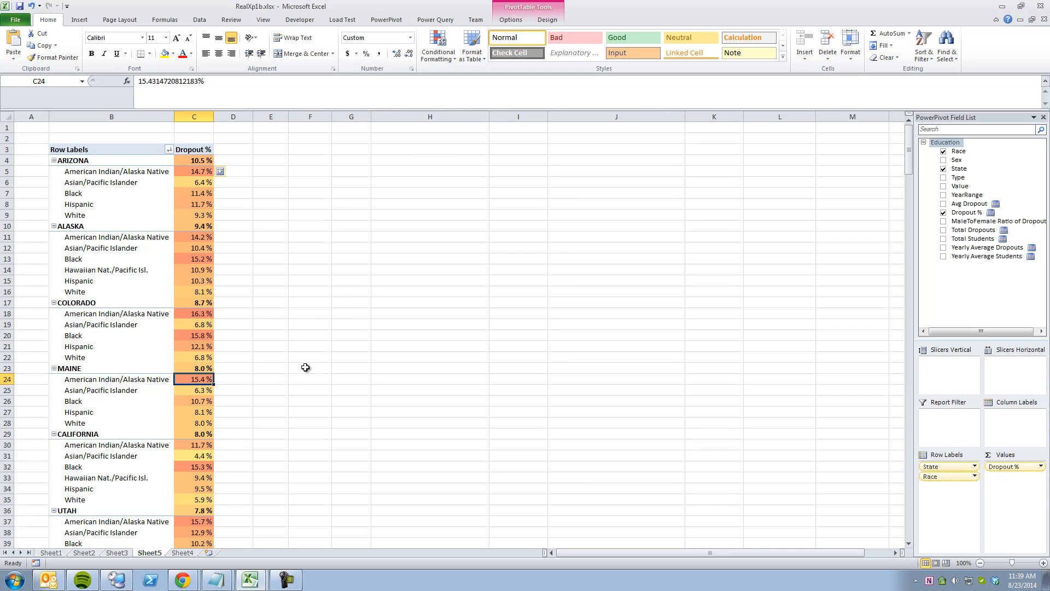
left_click(204, 466)
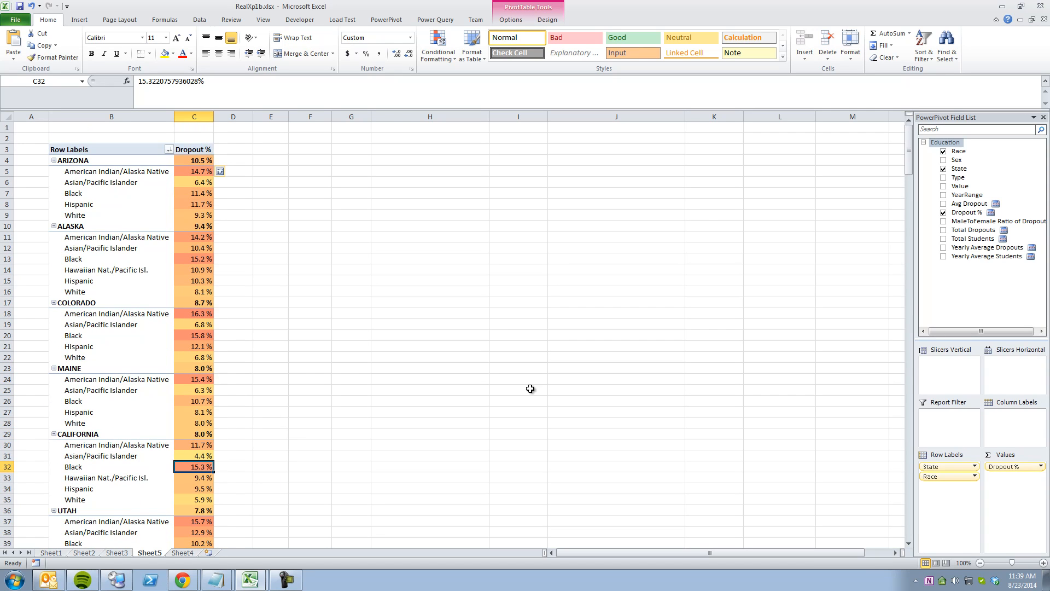
- Insert a second PivotTable at cell F3 of the current sheet with Race as row labels and Dropout % as values
left_click(327, 153)
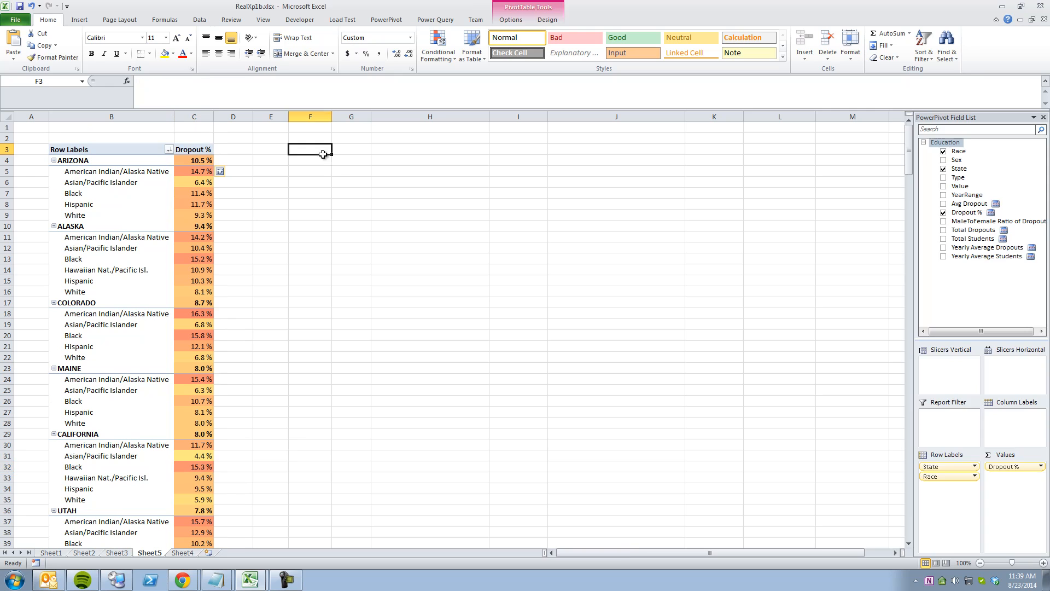
left_click(432, 21)
left_click(387, 20)
left_click(144, 56)
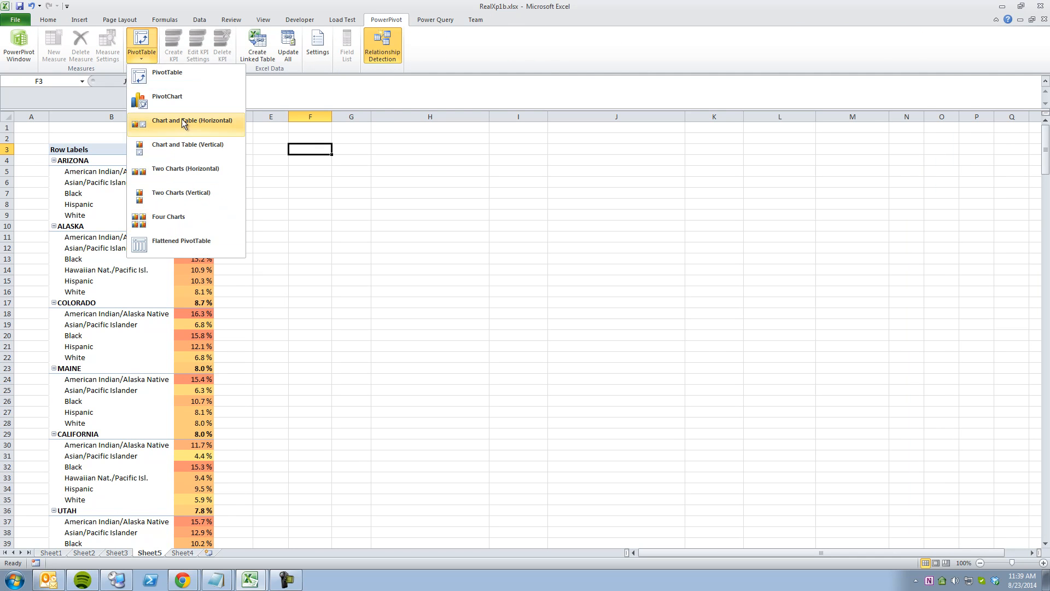
left_click(185, 80)
left_click(494, 284)
left_click(557, 314)
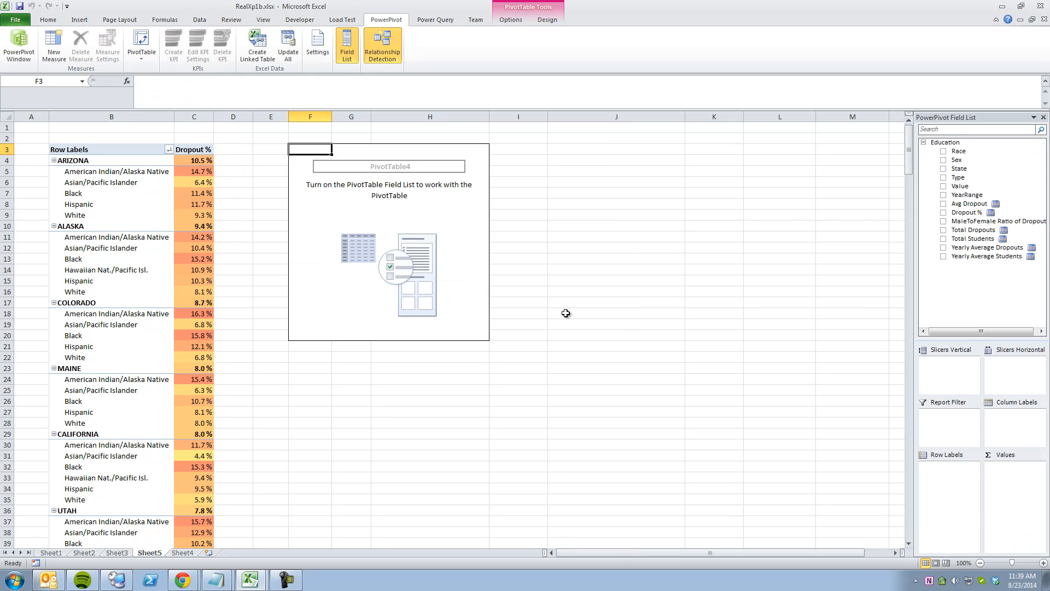
left_click_drag(959, 152, 952, 471)
left_click_drag(967, 212, 1008, 487)
- Color-scale all "Dropout %" cells in the race PivotTable, with red for high values and green for low values
left_click(430, 160)
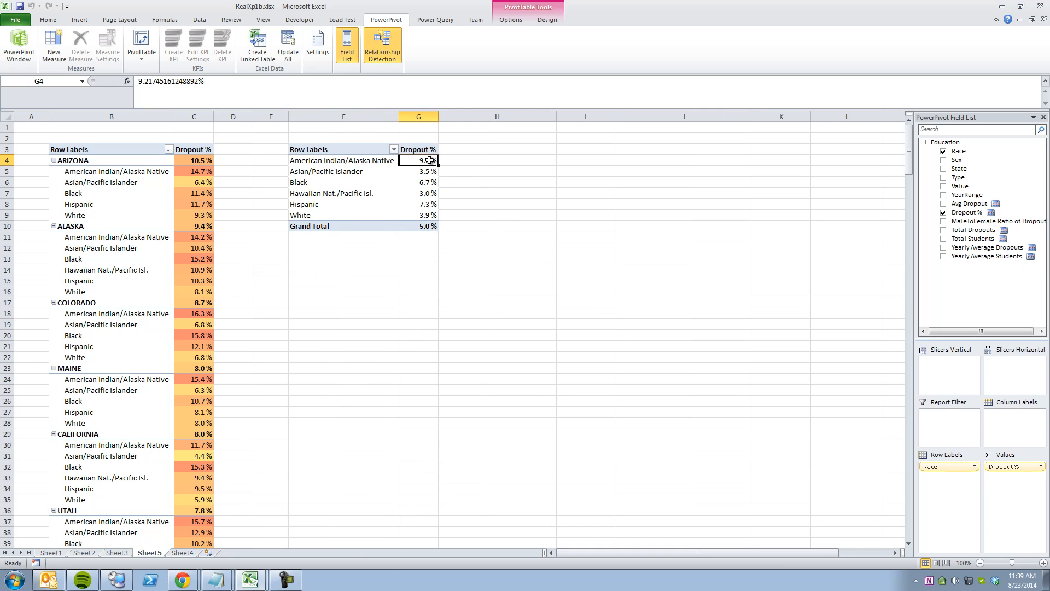
left_click(54, 22)
left_click(435, 57)
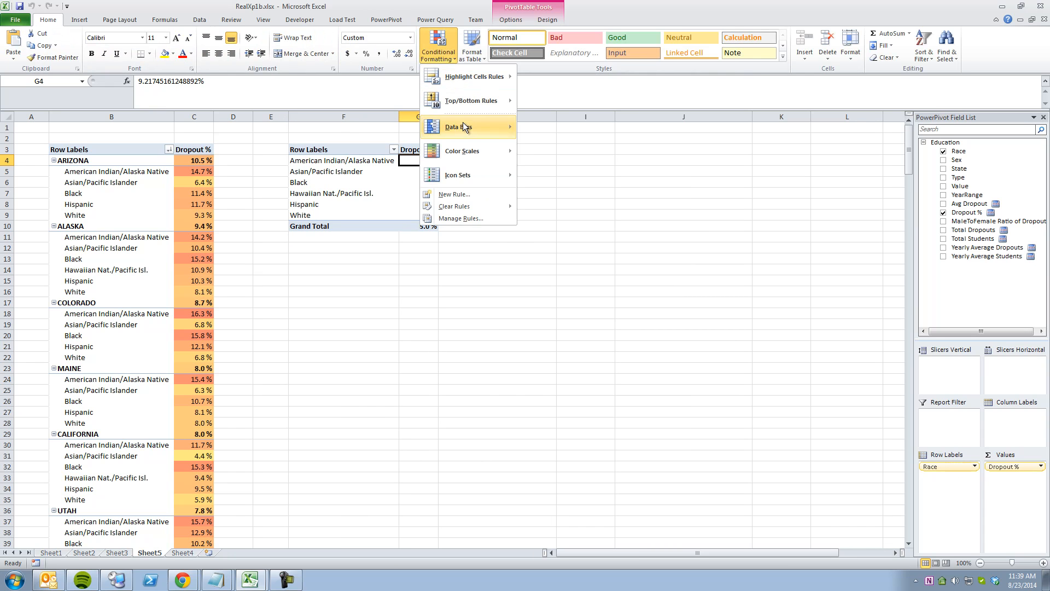
mouse_move(467, 153)
left_click(550, 153)
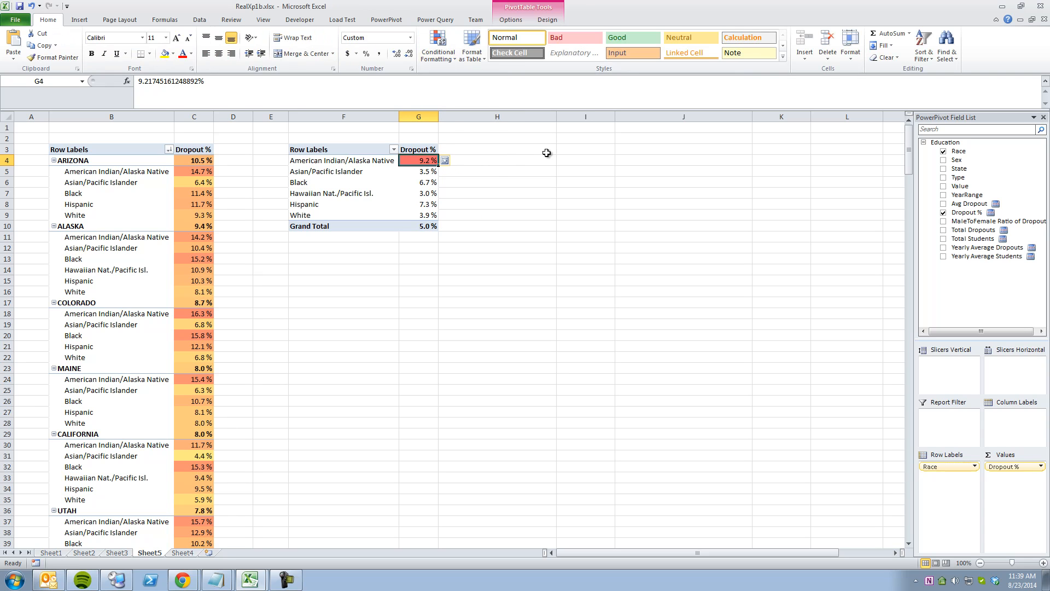
left_click(445, 161)
left_click(479, 200)
left_click(549, 193)
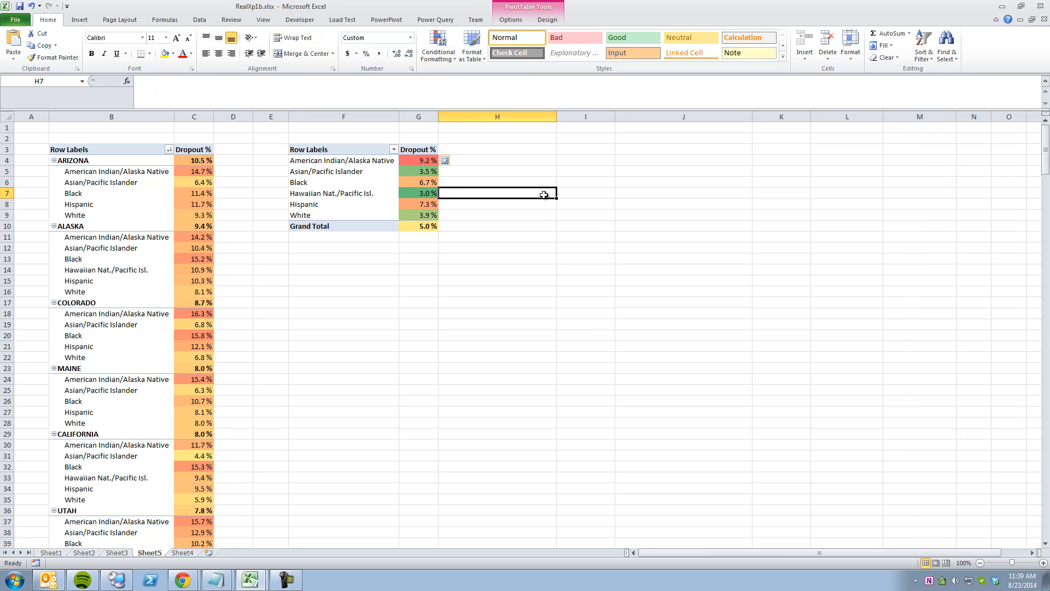
- Sort the races in the second PivotTable by Dropout % from largest to smallest
left_click(426, 196)
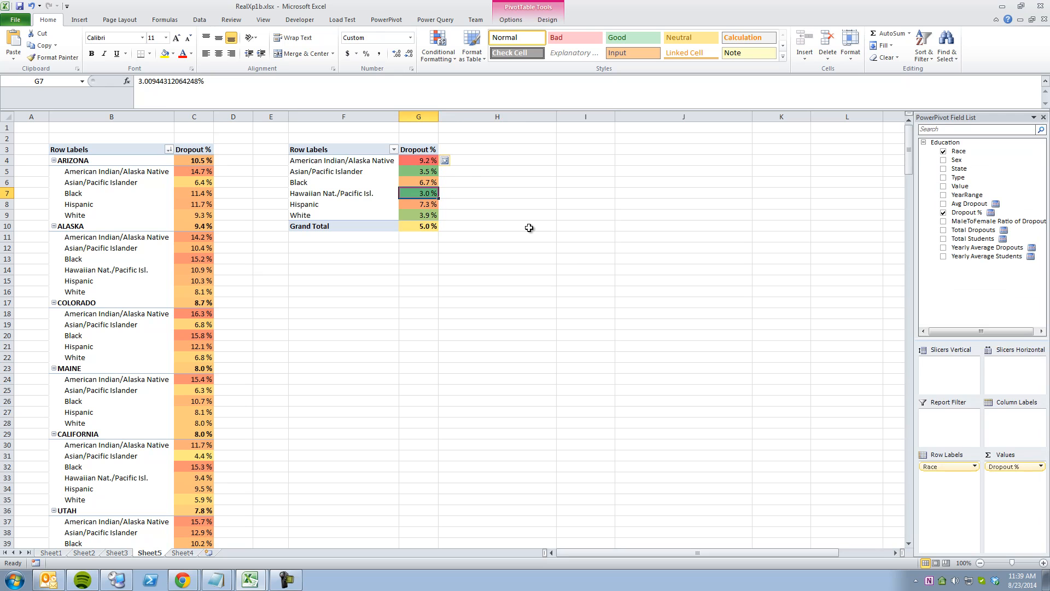
key("Down")
key("Down")
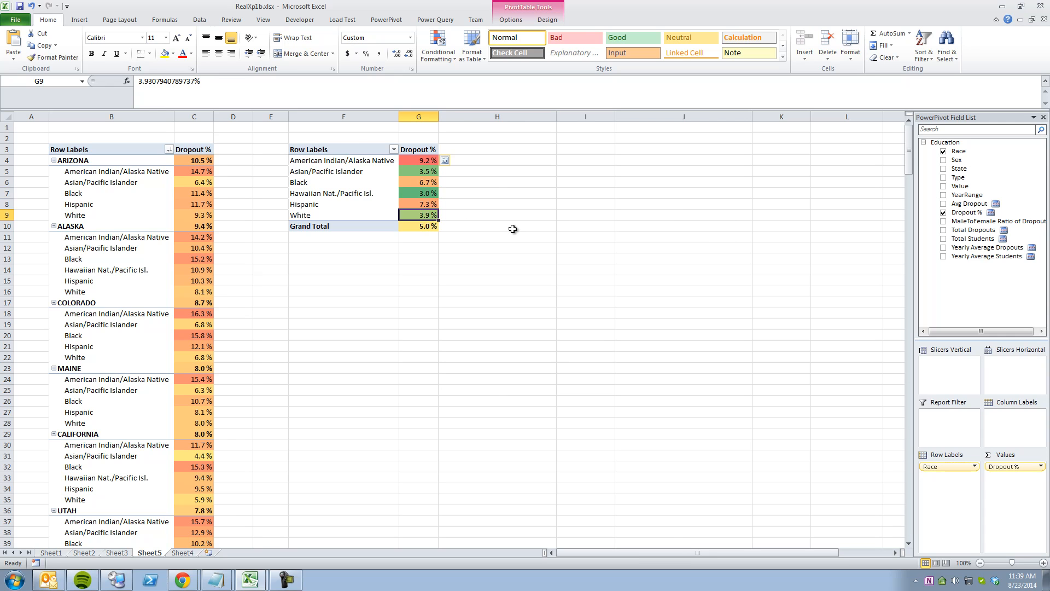
right_click(426, 162)
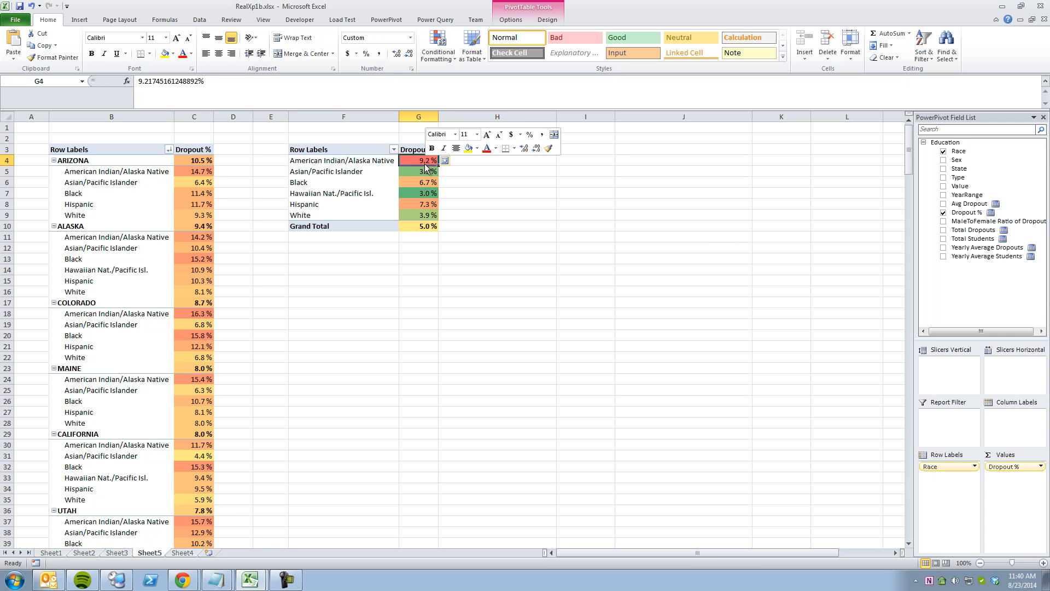
mouse_move(476, 224)
left_click(547, 237)
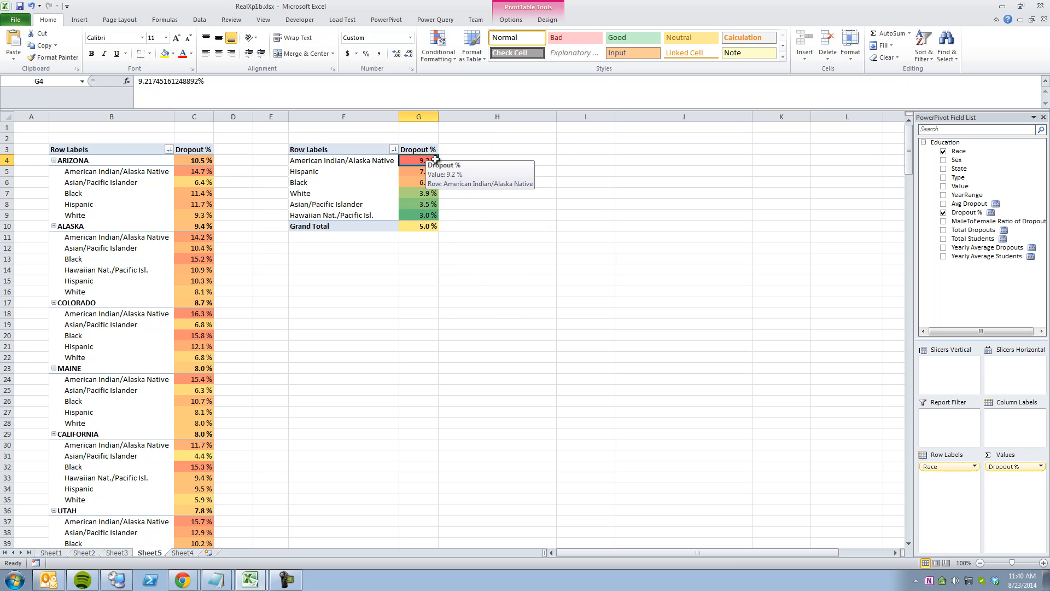
- Compare the Dropout % of American Indian/Alaska Native, Hispanic and Black students with that of the three lowest race groups
left_click_drag(434, 217, 433, 192)
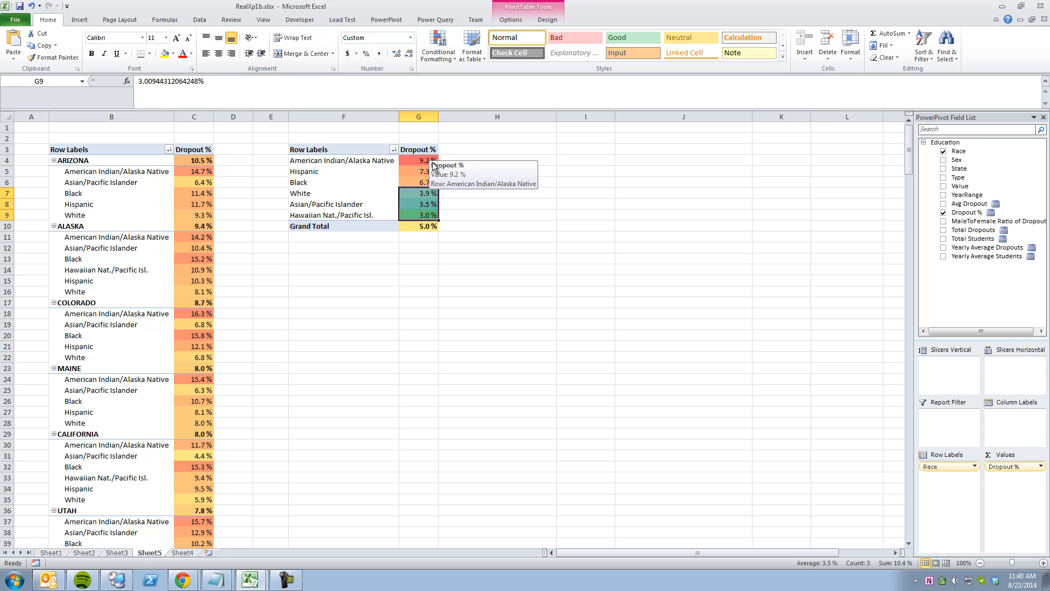
left_click(461, 200)
left_click_drag(427, 171, 430, 178)
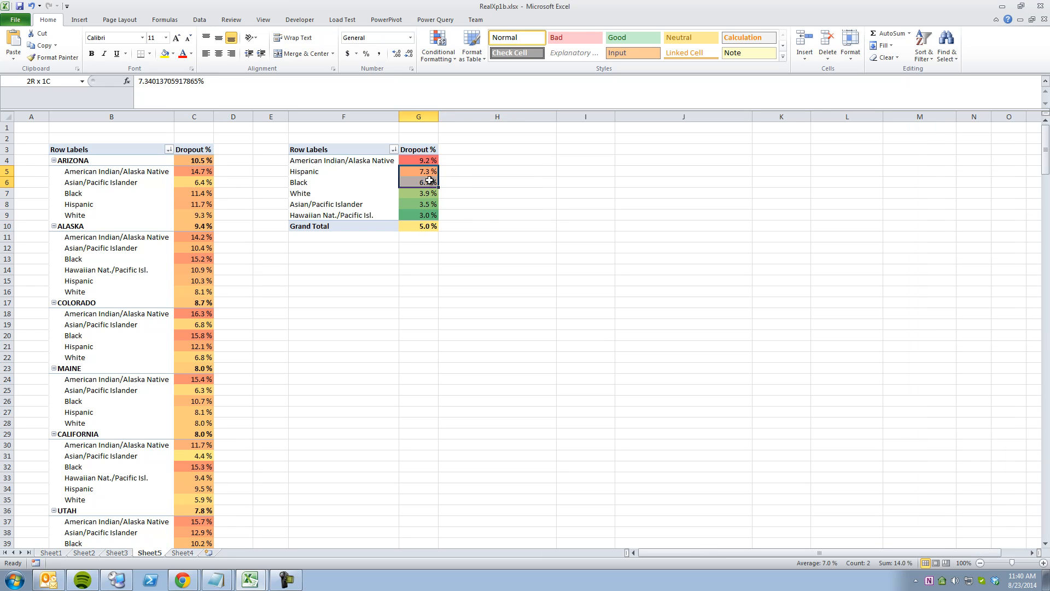
left_click(461, 183)
left_click(429, 162)
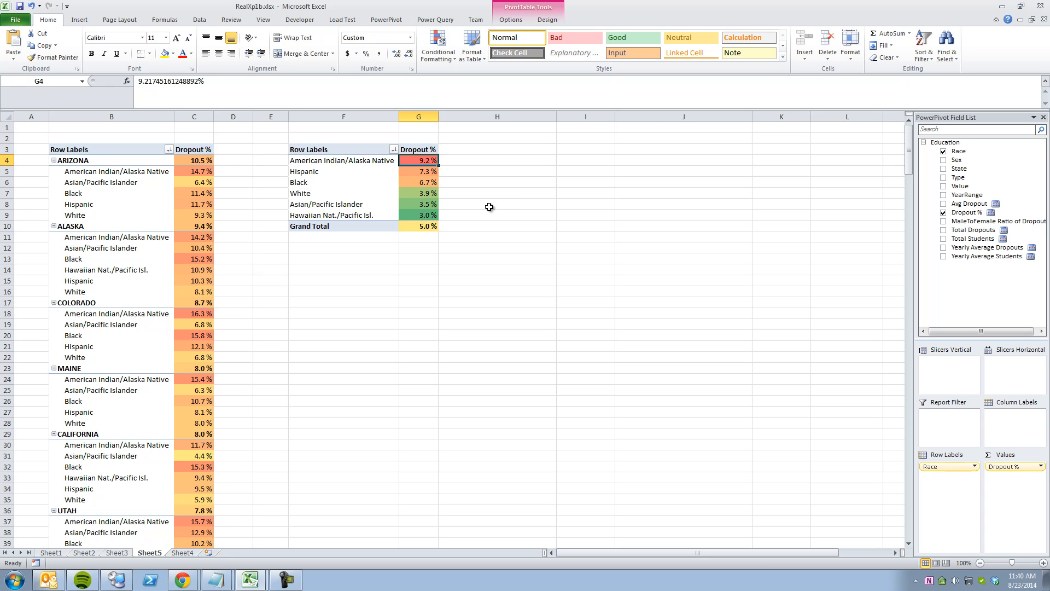
left_click_drag(432, 172, 429, 215)
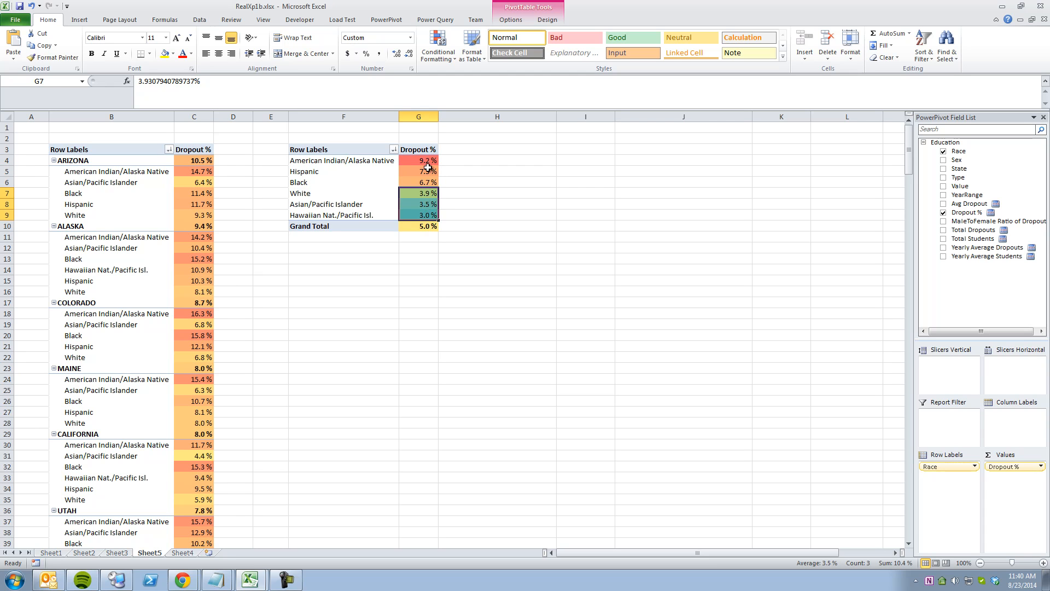
left_click(469, 173)
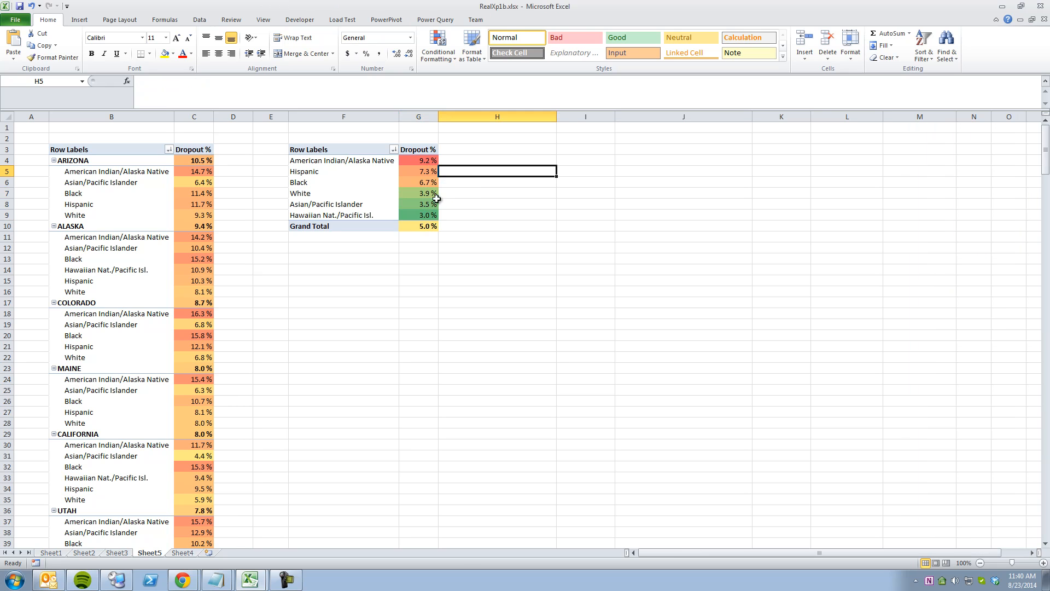
- Examine the Dropout % of each group in the race PivotTable alongside the race breakdown within Arizona and Alaska
left_click(429, 171)
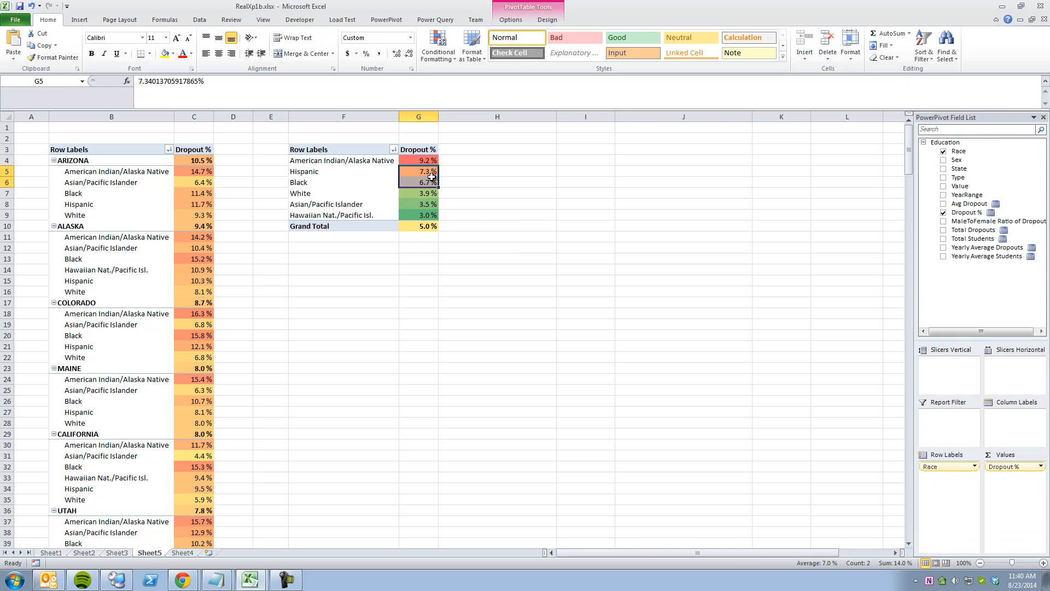
key("Down")
key("Down")
key("Down")
key("Down")
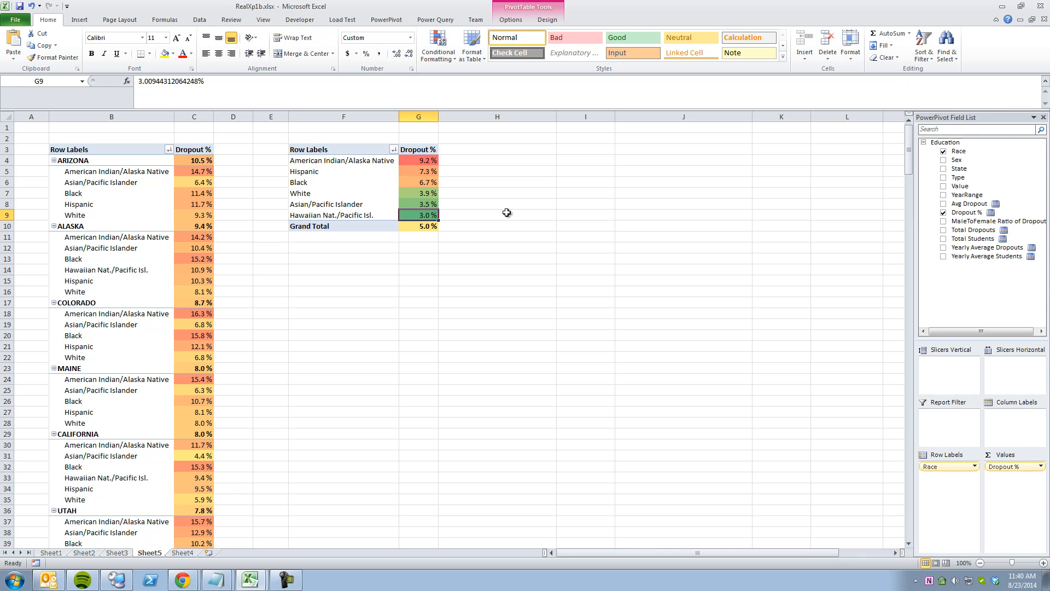
left_click(198, 259)
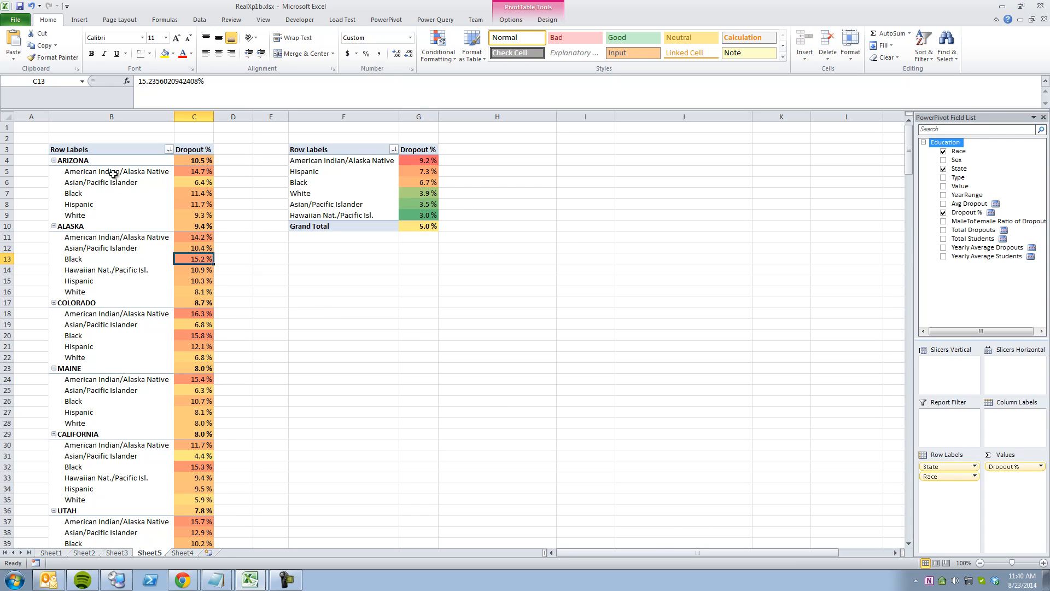
mouse_move(187, 174)
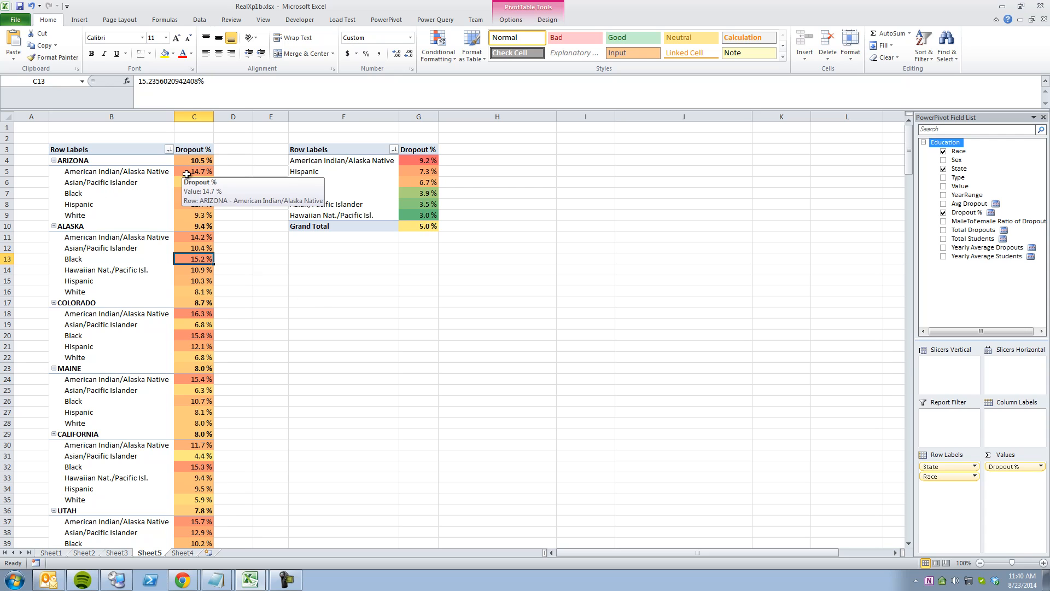
- Delete the entire race PivotTable in cells F3:G10
left_click(350, 151)
left_click_drag(289, 117, 499, 223)
right_click(494, 213)
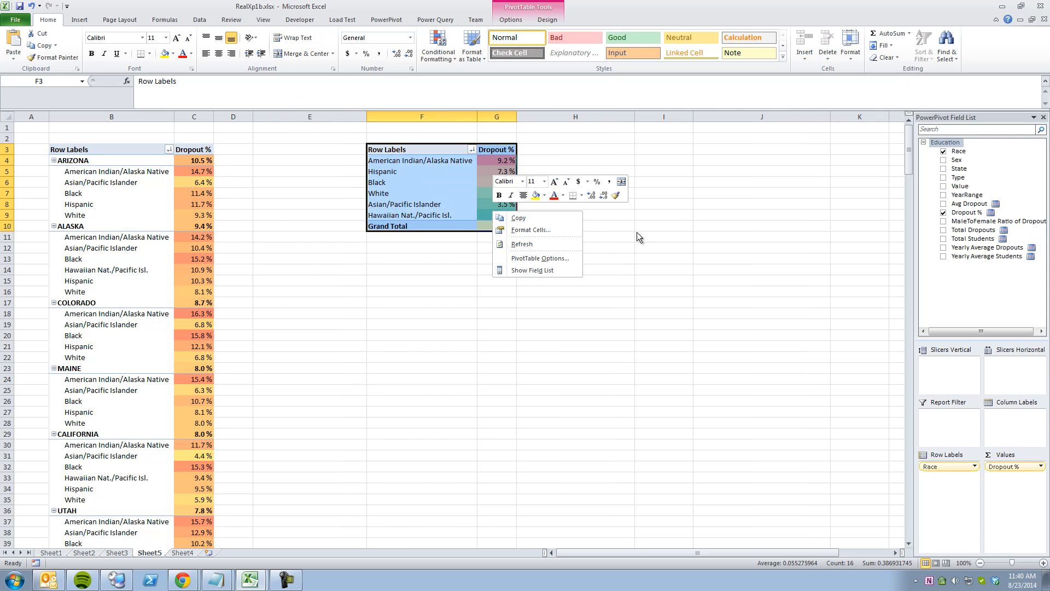
key("Escape")
key("Delete")
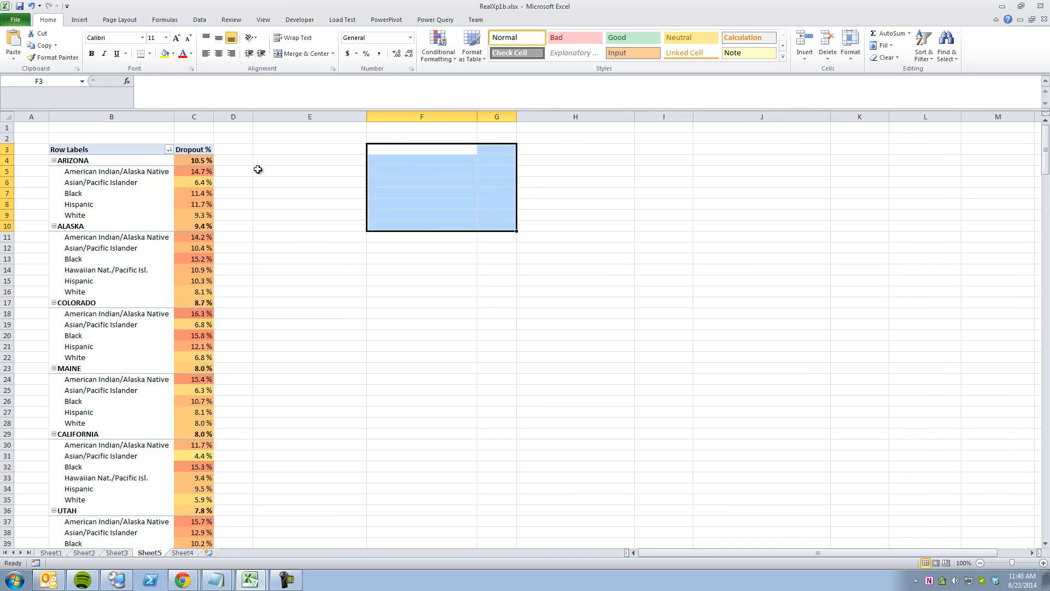
- Move Race from the row labels to the column labels of the state PivotTable
left_click(197, 172)
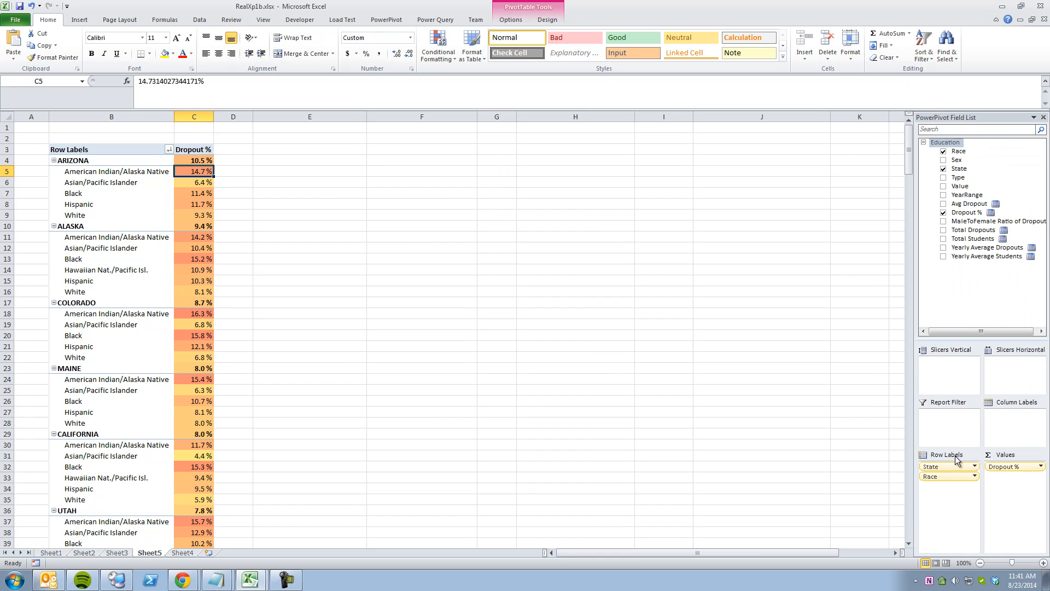
left_click_drag(953, 478, 1018, 431)
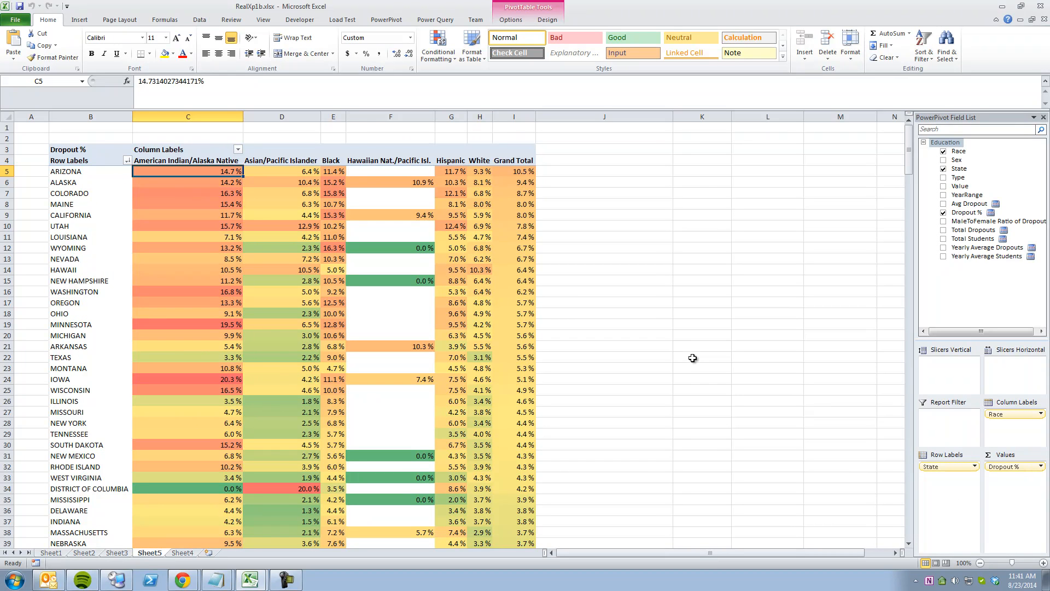
- Examine the filled, zero and blank Dropout % cells in the Hawaiian Nat./Pacific Isl. column
left_click(411, 184)
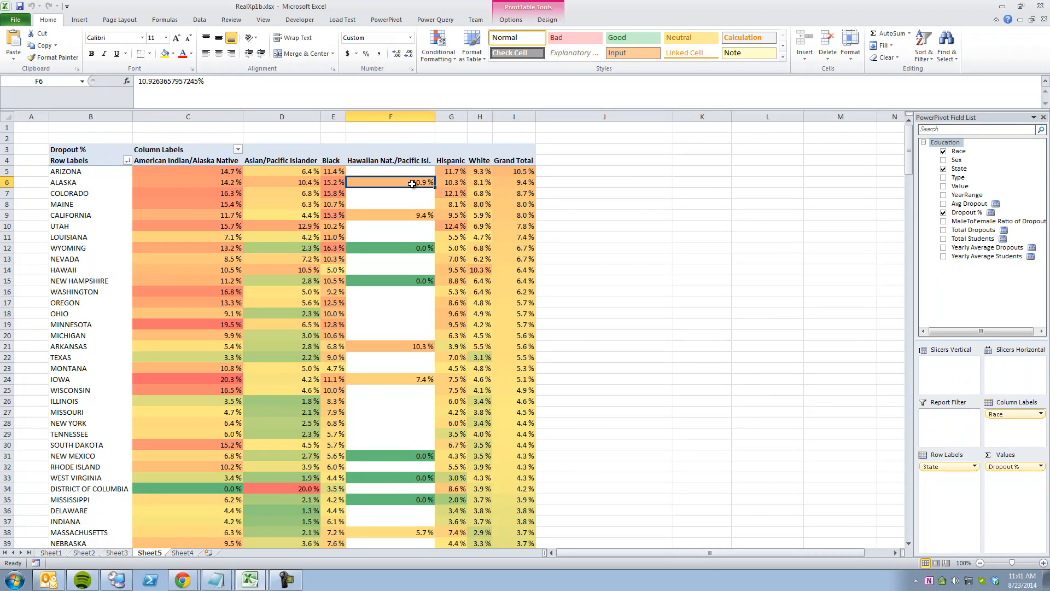
left_click(376, 193)
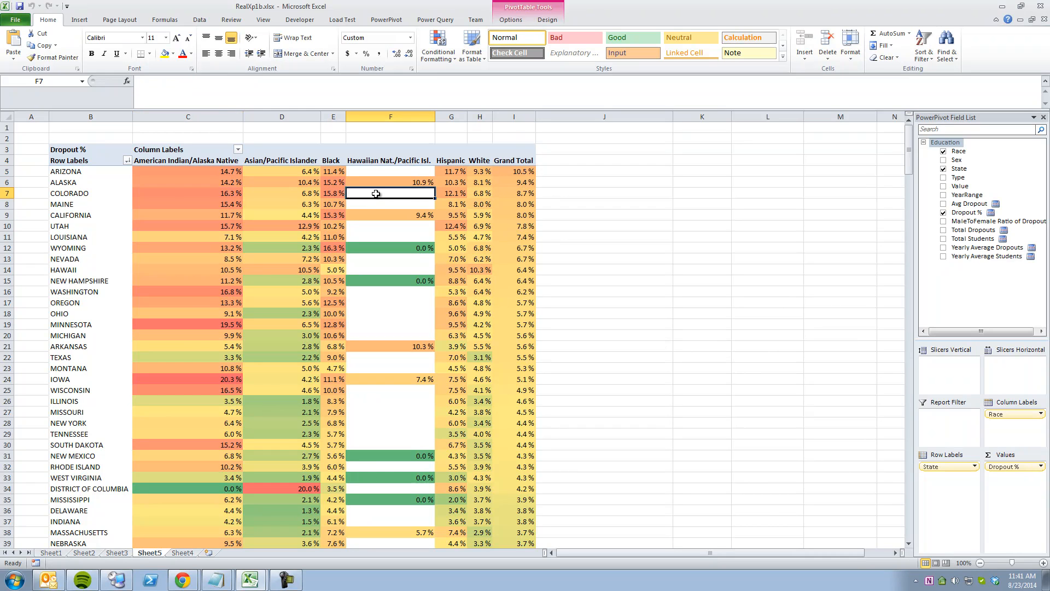
left_click_drag(376, 194, 376, 203)
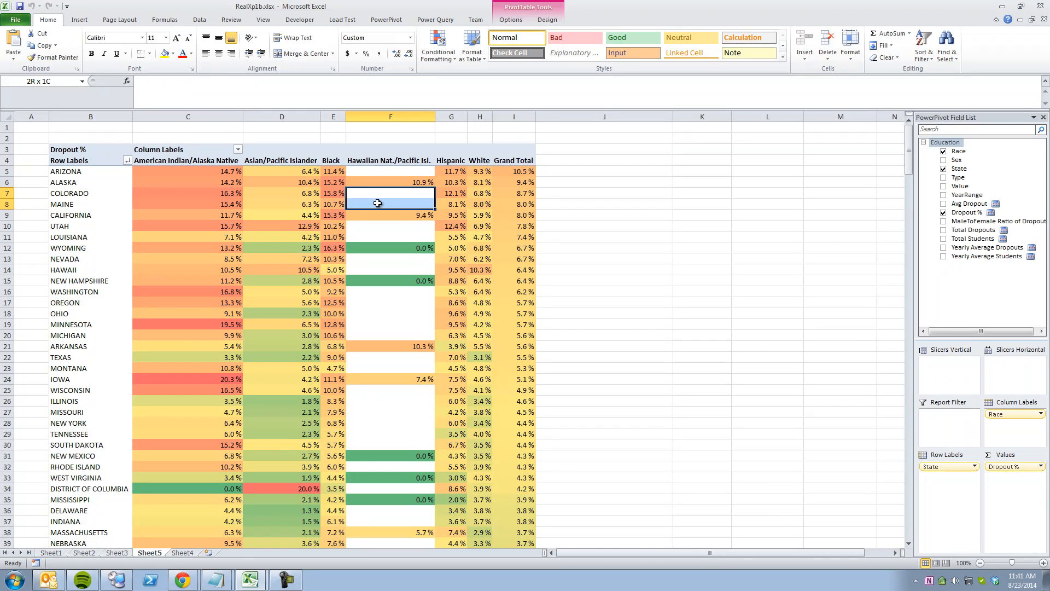
left_click(411, 186)
left_click(405, 215)
left_click(406, 249)
left_click(409, 280)
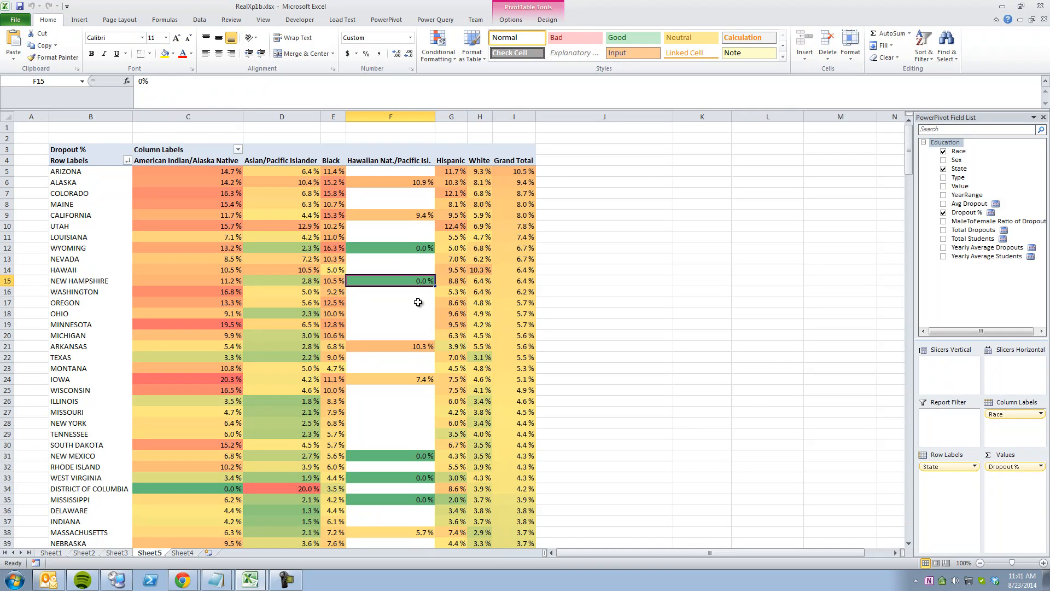
left_click_drag(412, 299, 408, 335)
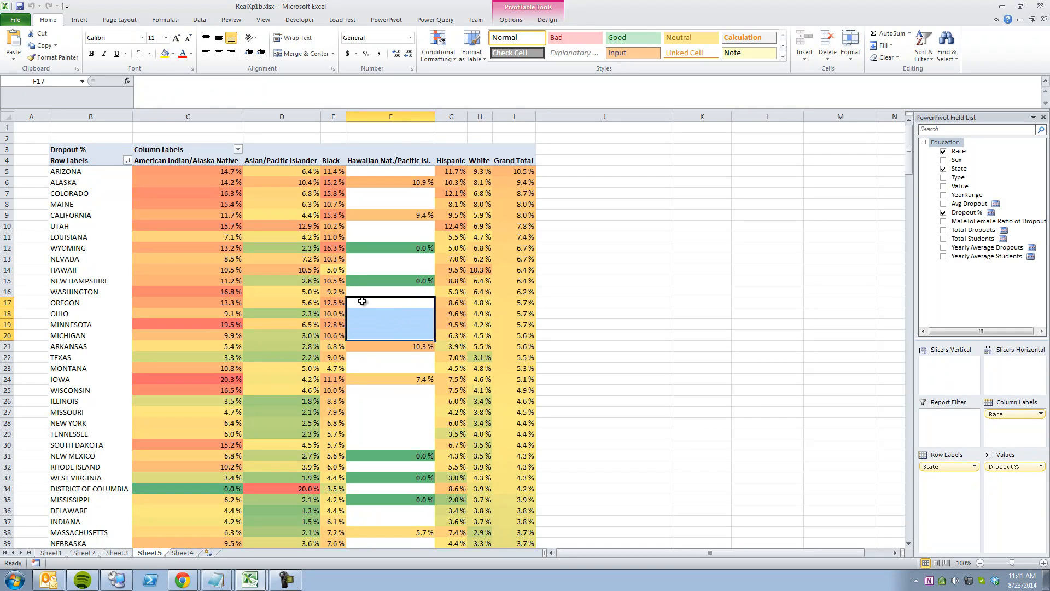
- Widen the Black column and compare the District of Columbia's Asian/Pacific Islander Dropout % with that of other states
left_click_drag(346, 116, 371, 117)
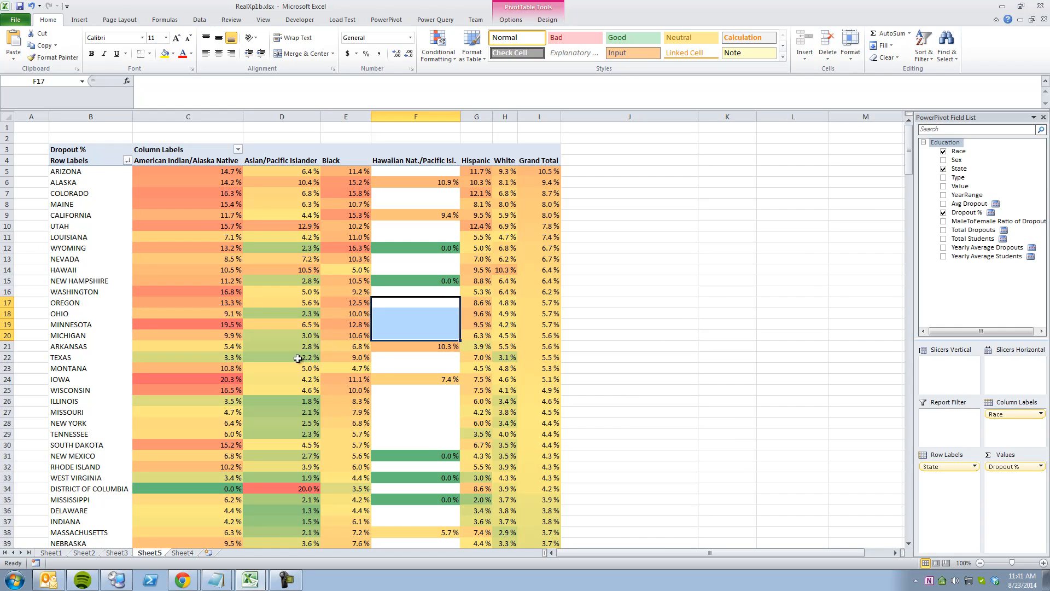
left_click(285, 488)
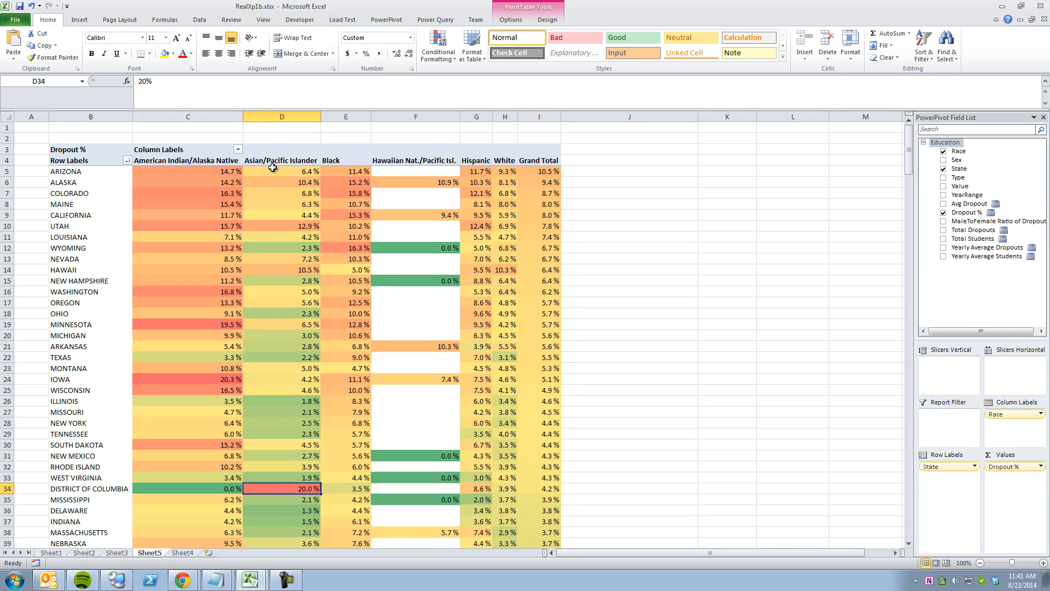
mouse_move(284, 488)
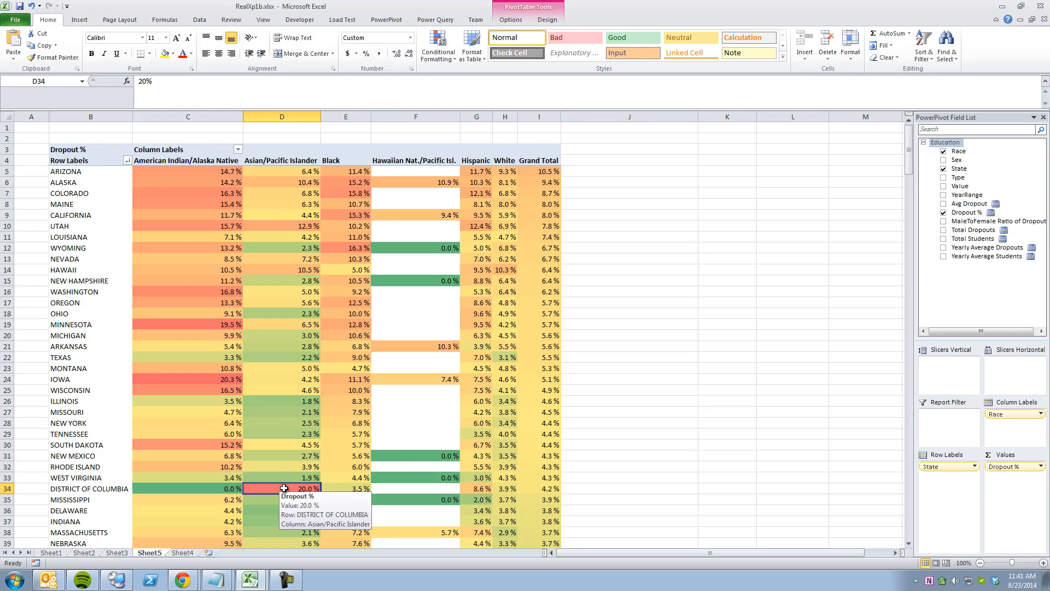
left_click_drag(284, 477, 285, 451)
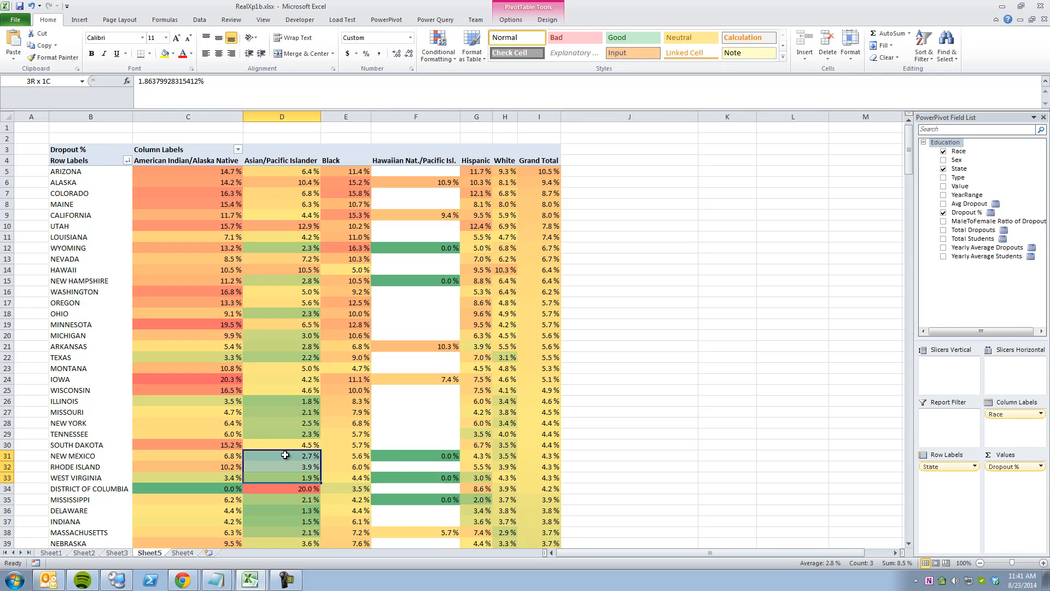
left_click_drag(286, 405, 287, 424)
left_click_drag(291, 338, 293, 346)
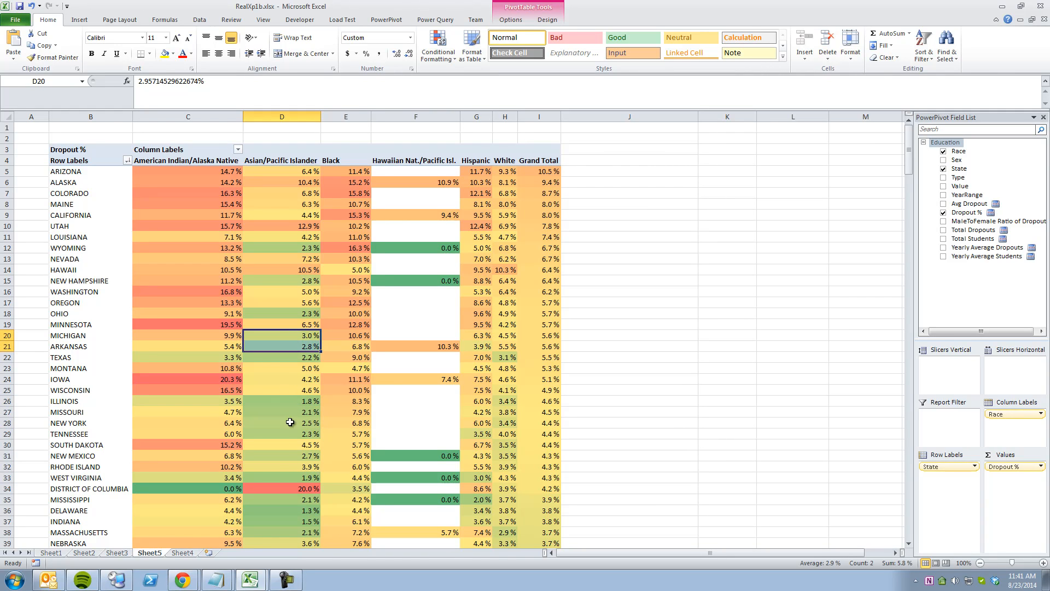
left_click(290, 227)
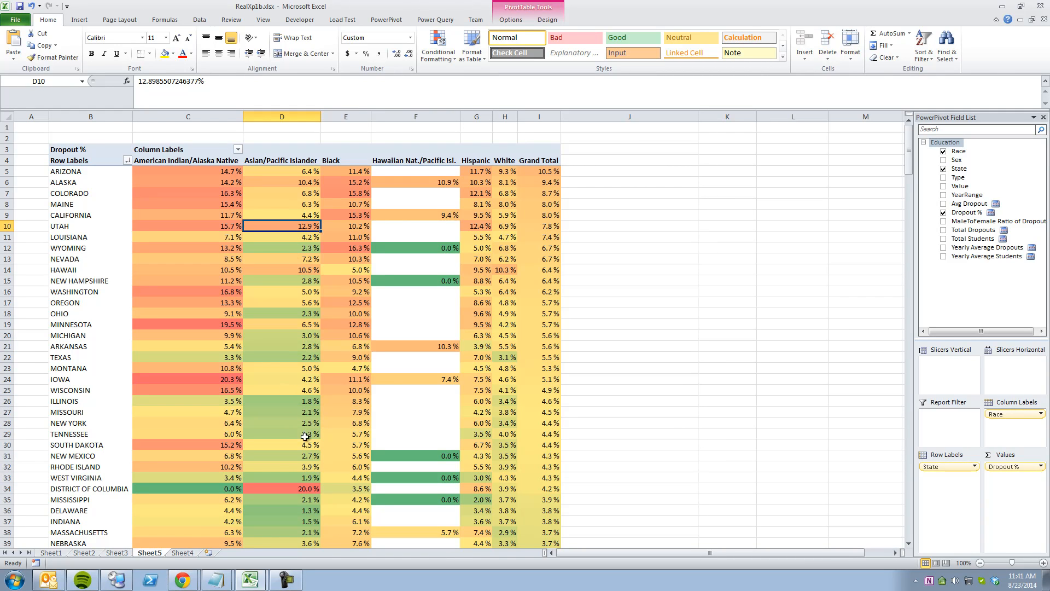
left_click(297, 488)
scroll(312, 436, "down", 9)
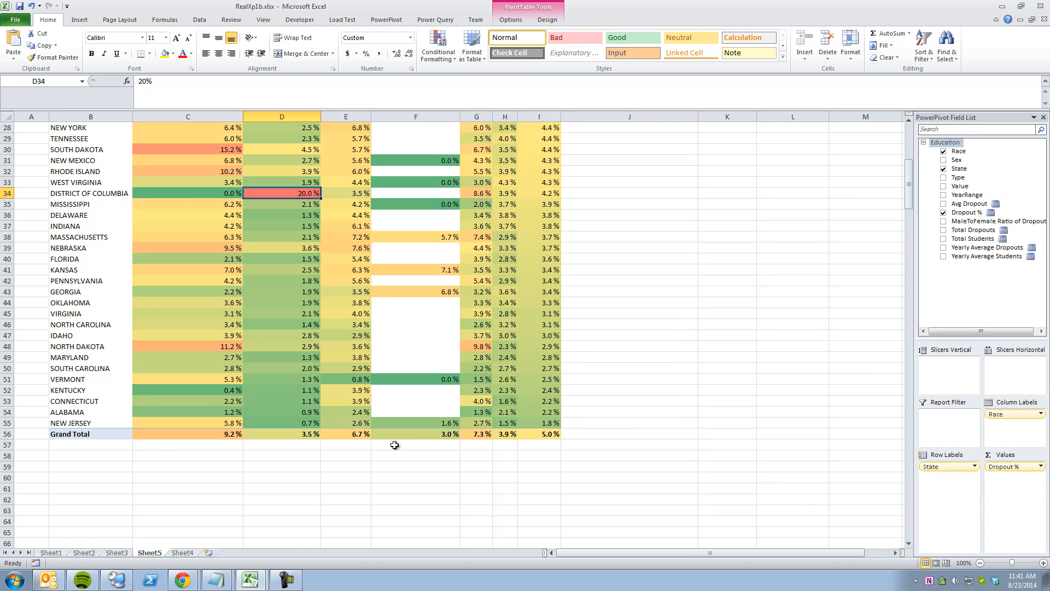
scroll(395, 445, "up", 9)
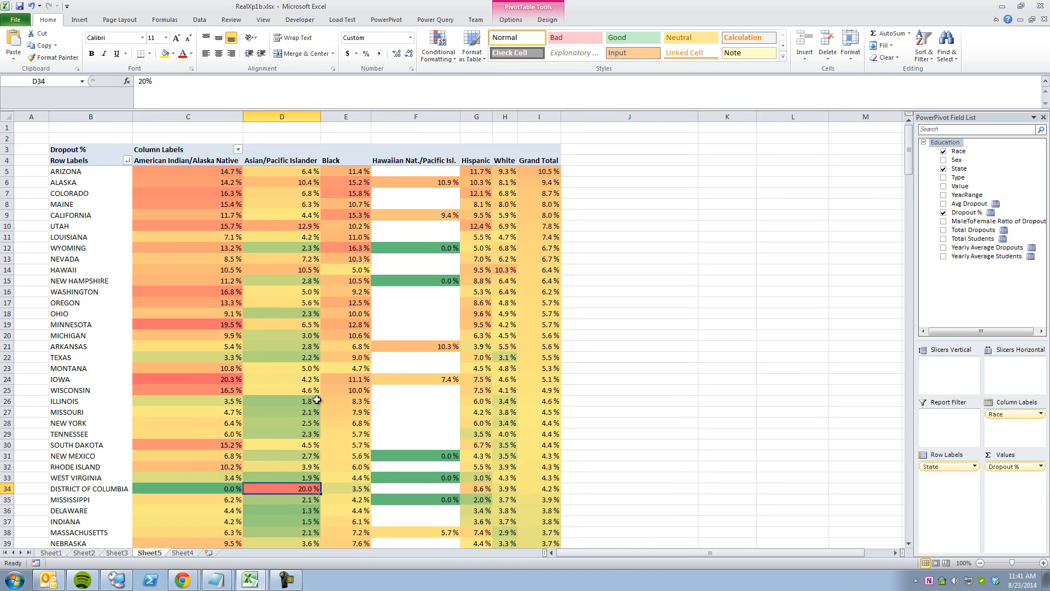
- Examine the American Indian/Alaska Native Dropout % across the states, including the District of Columbia and the lowest-ranked states
mouse_move(282, 383)
scroll(191, 467, "down", 7)
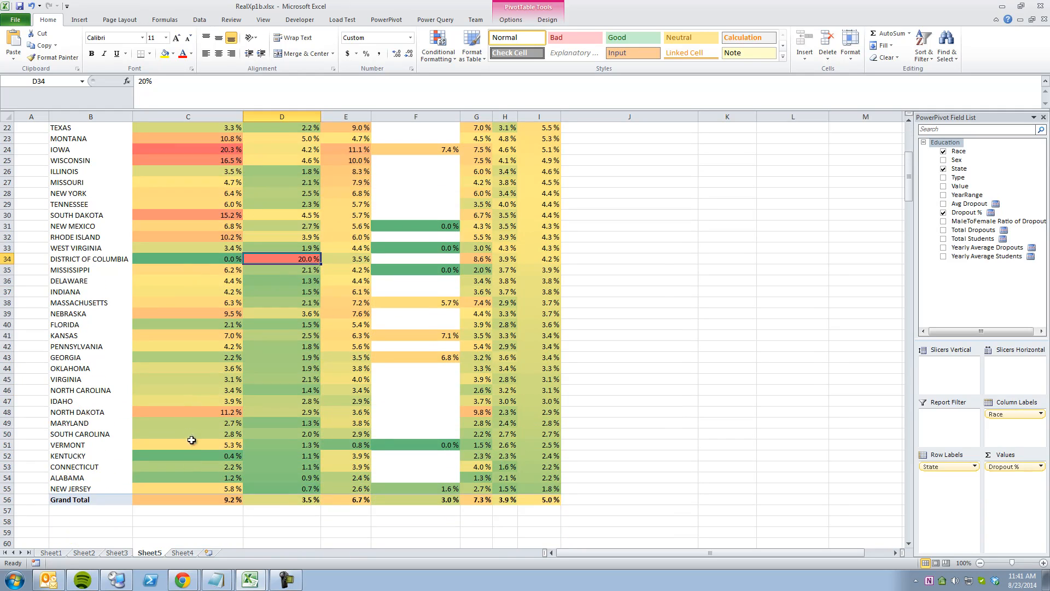
left_click_drag(185, 425, 187, 436)
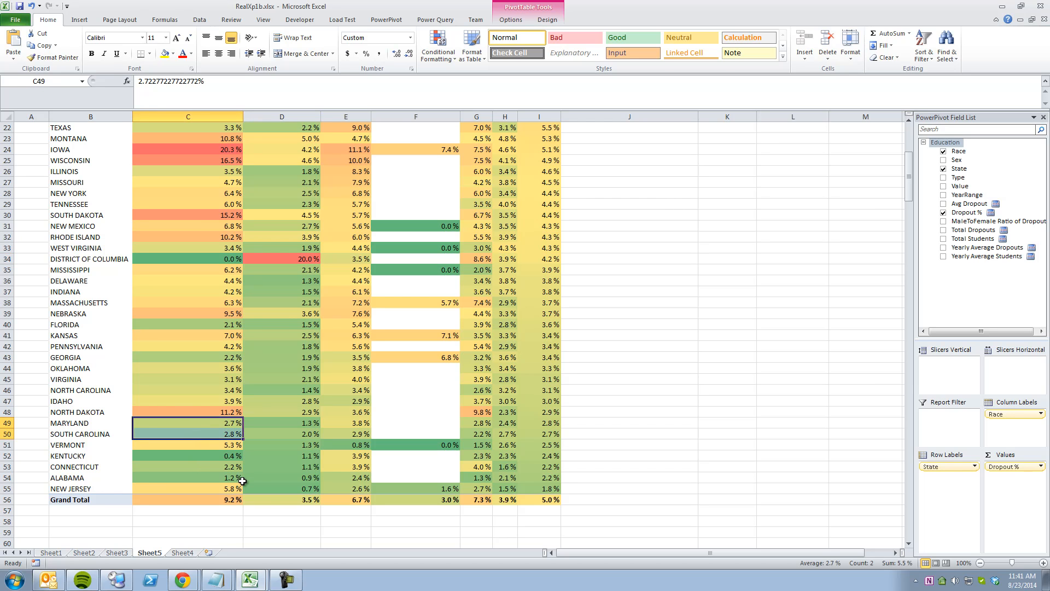
left_click(214, 262)
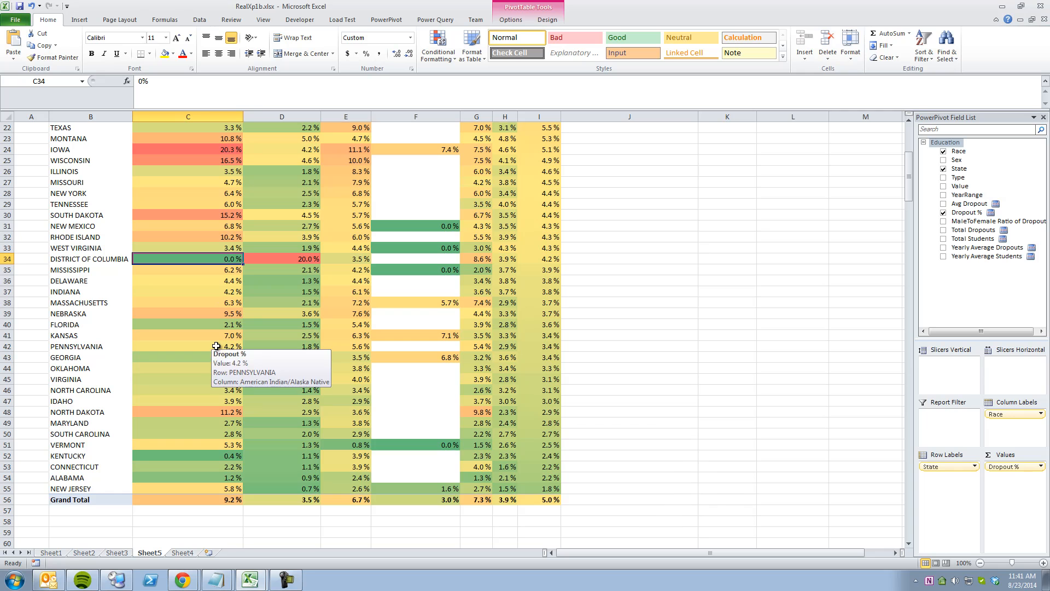
scroll(216, 346, "up", 1)
mouse_move(216, 346)
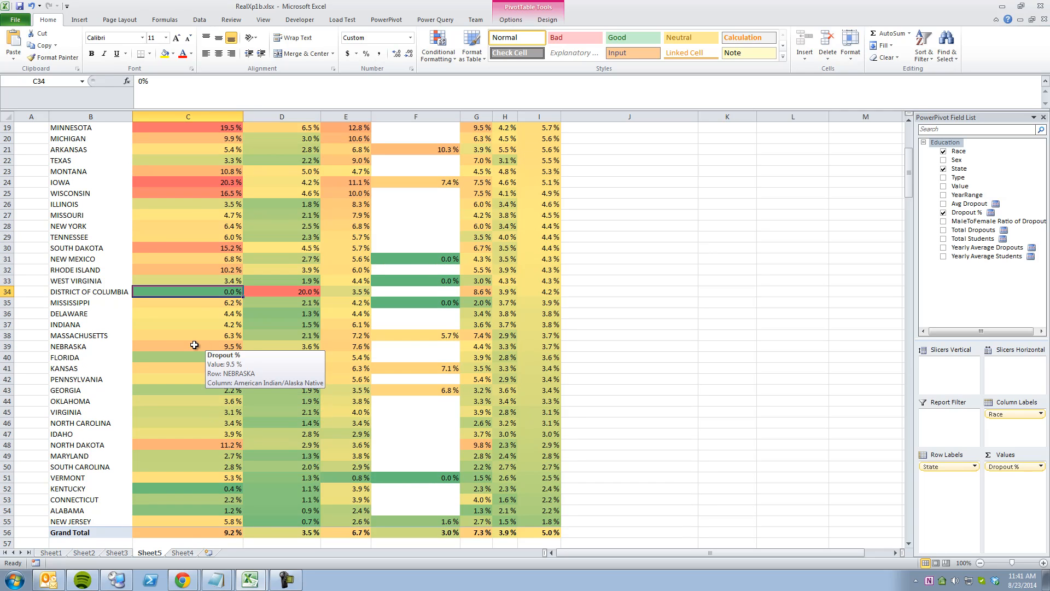
scroll(194, 345, "up", 1)
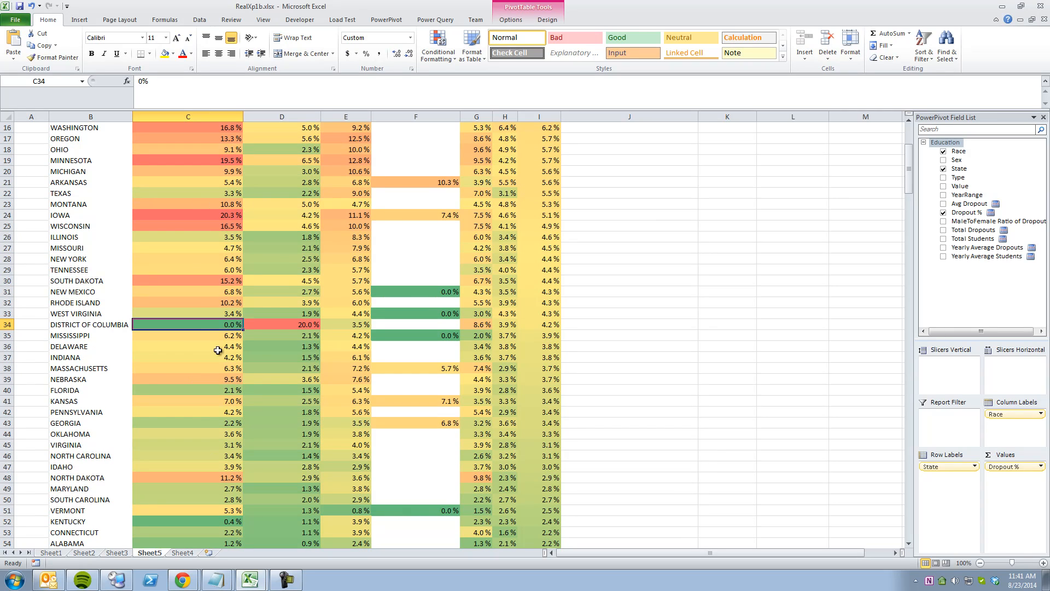
scroll(218, 350, "down", 1)
scroll(217, 350, "up", 6)
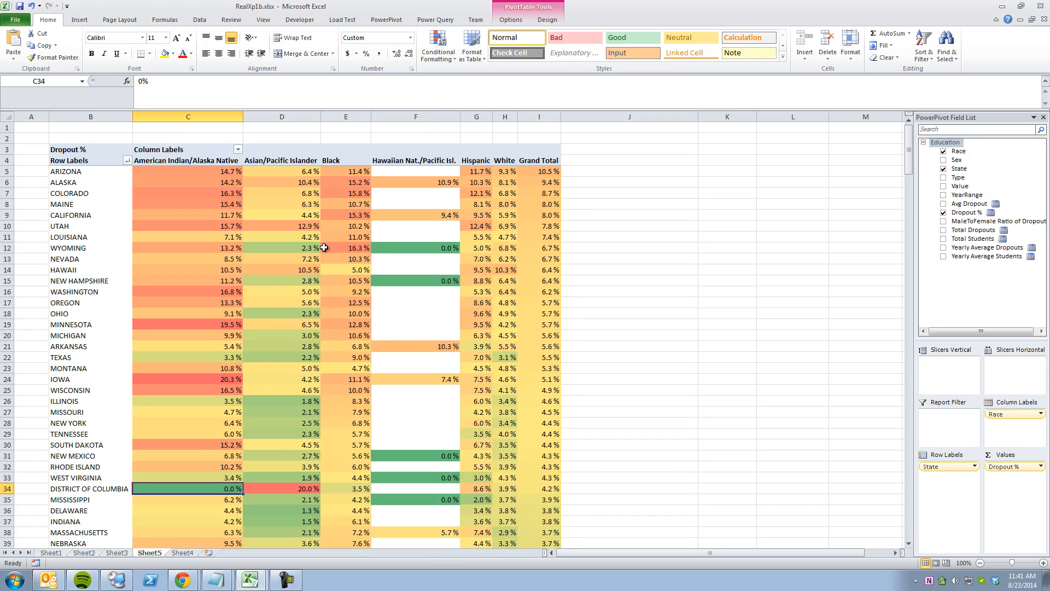
- Widen the Black column and sort the states by its Dropout % from largest to smallest
left_click(348, 248)
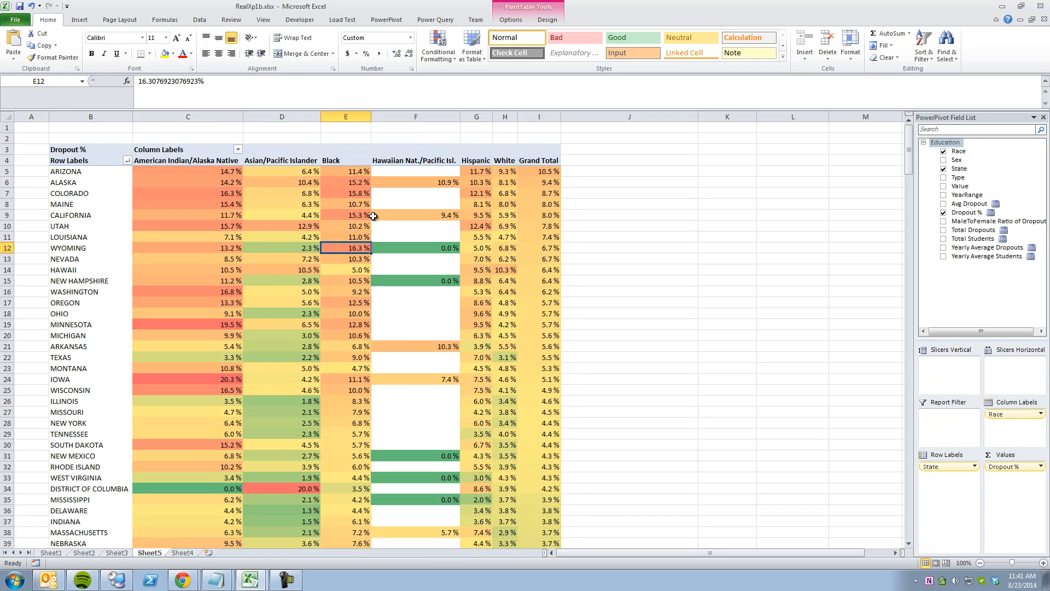
left_click_drag(371, 117, 388, 117)
left_click(367, 173)
right_click(368, 172)
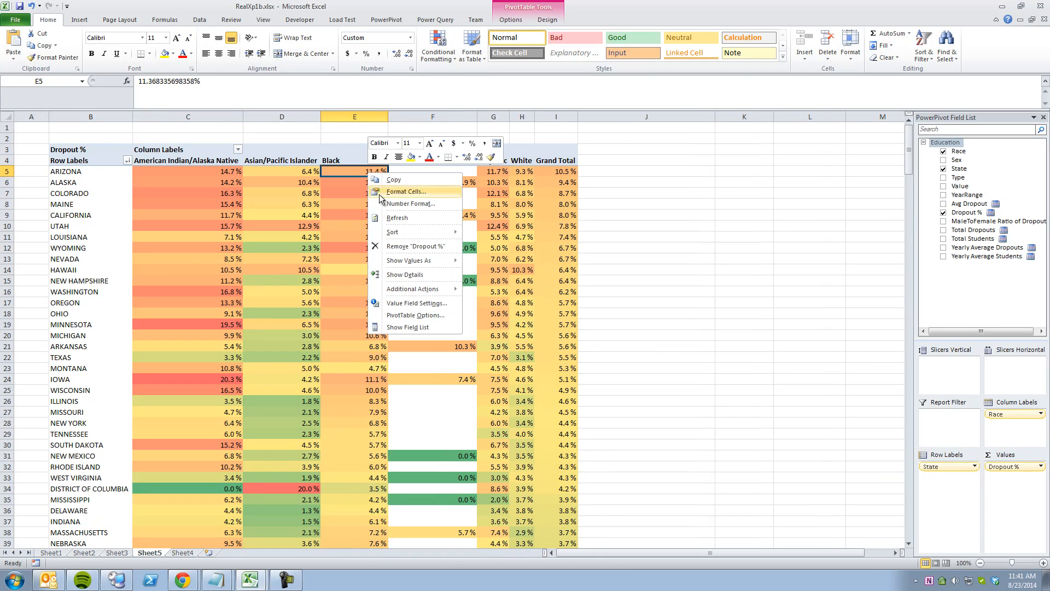
mouse_move(398, 233)
left_click(509, 245)
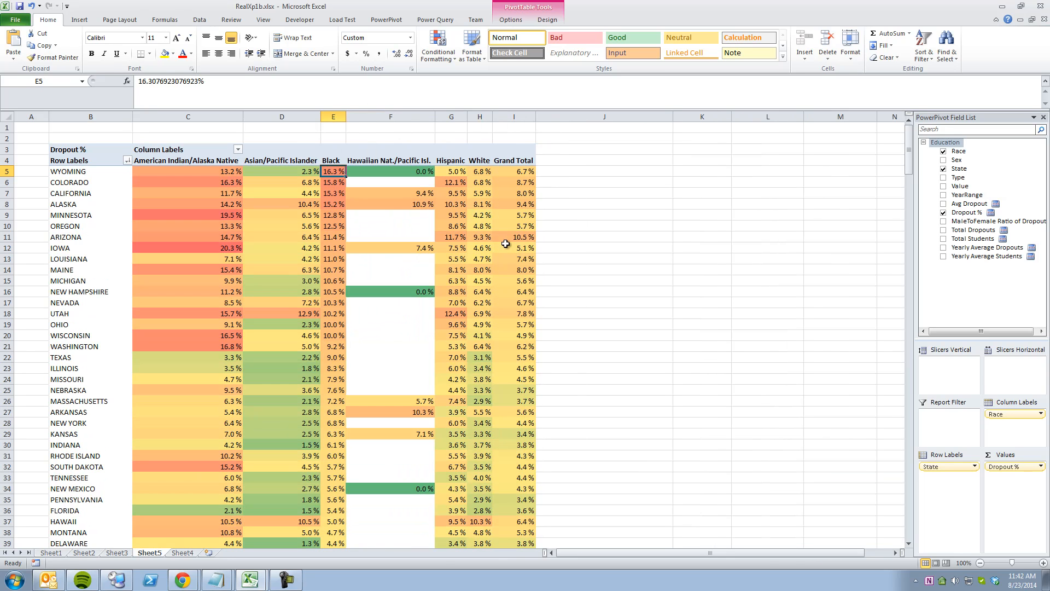
- Widen the Black column again and examine the Dropout % of its highest-ranked states, including California and Alaska
left_click_drag(347, 117, 375, 117)
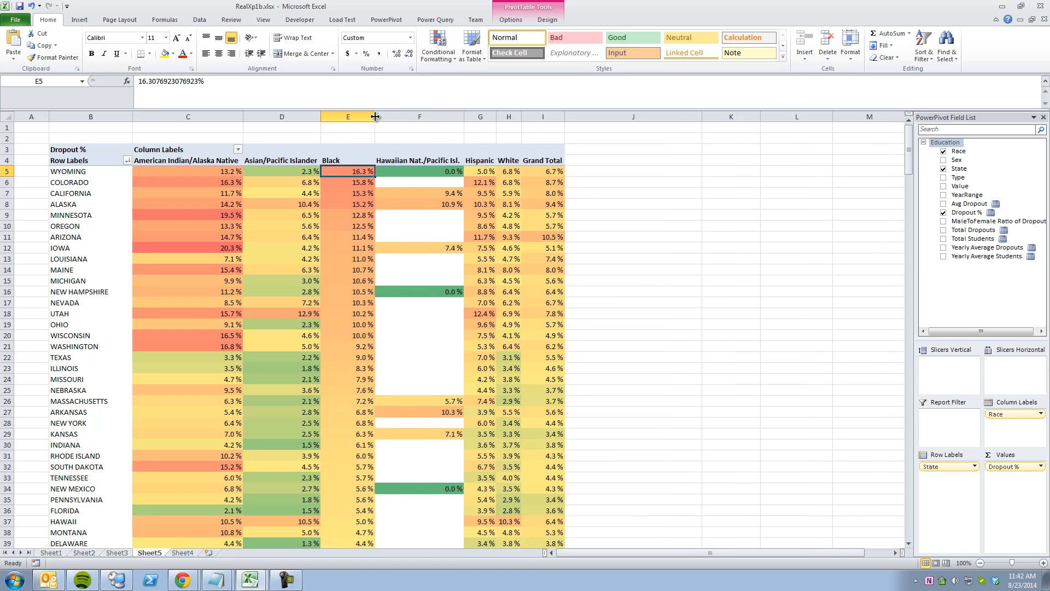
left_click(355, 194)
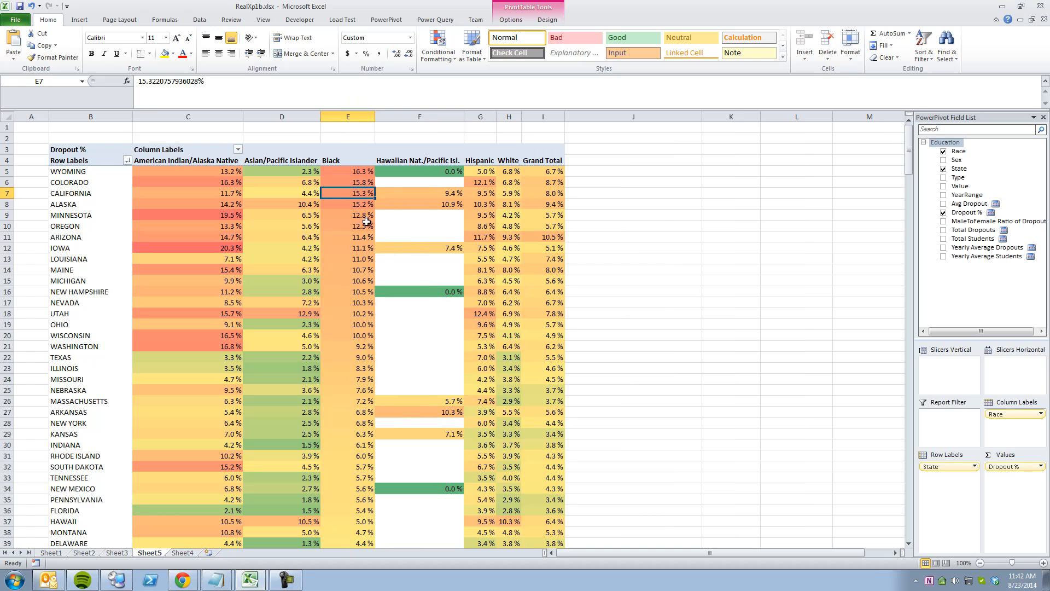
left_click(361, 207)
left_click_drag(376, 117, 329, 117)
left_click(363, 195)
- Widen the Hispanic column and sort the states by its Dropout % from largest to smallest
left_click(495, 202)
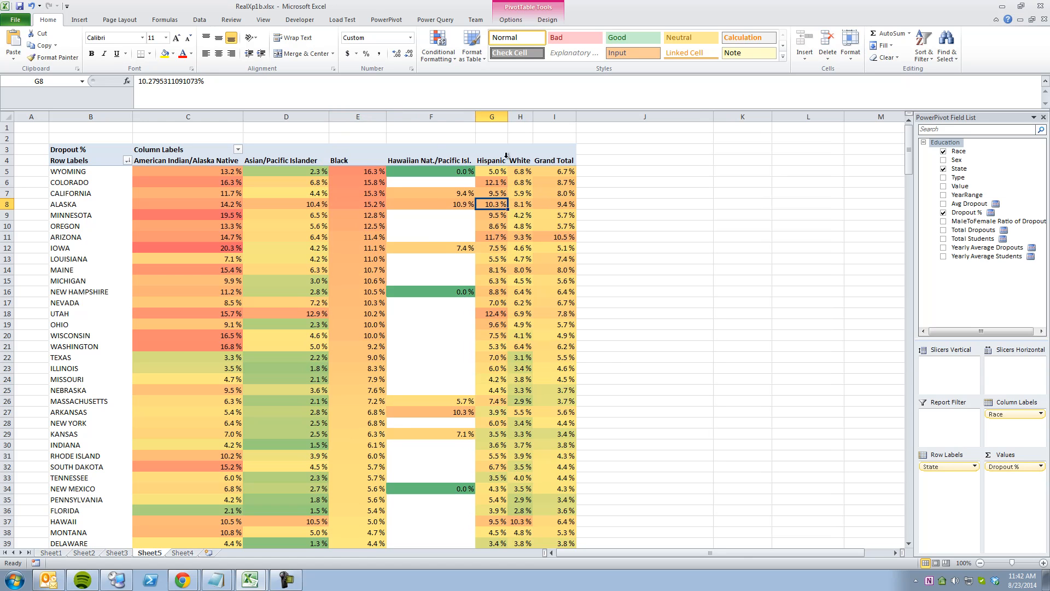
left_click_drag(508, 117, 544, 117)
right_click(529, 172)
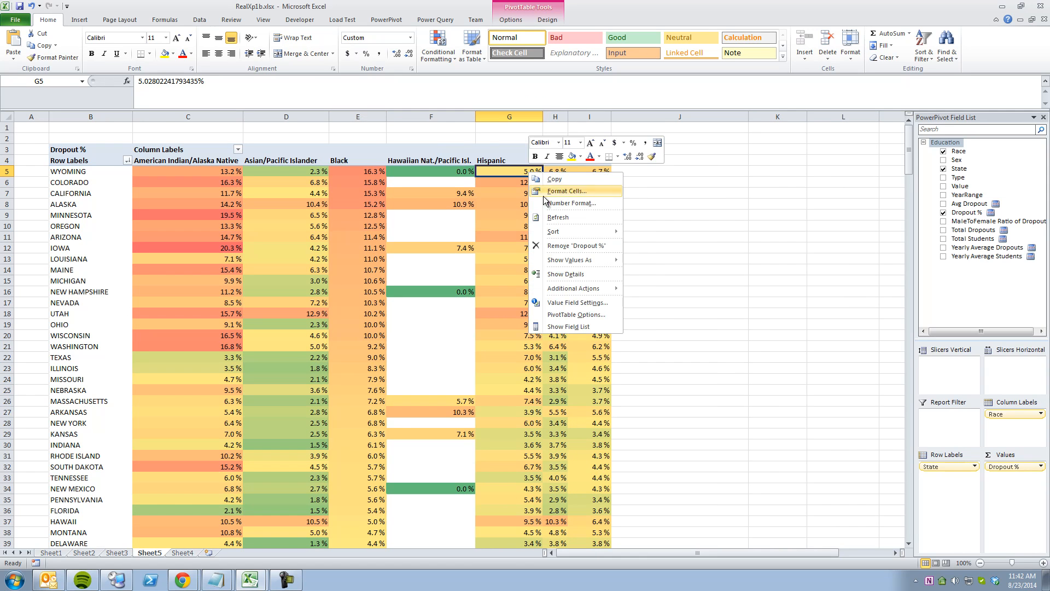
mouse_move(569, 233)
left_click(655, 246)
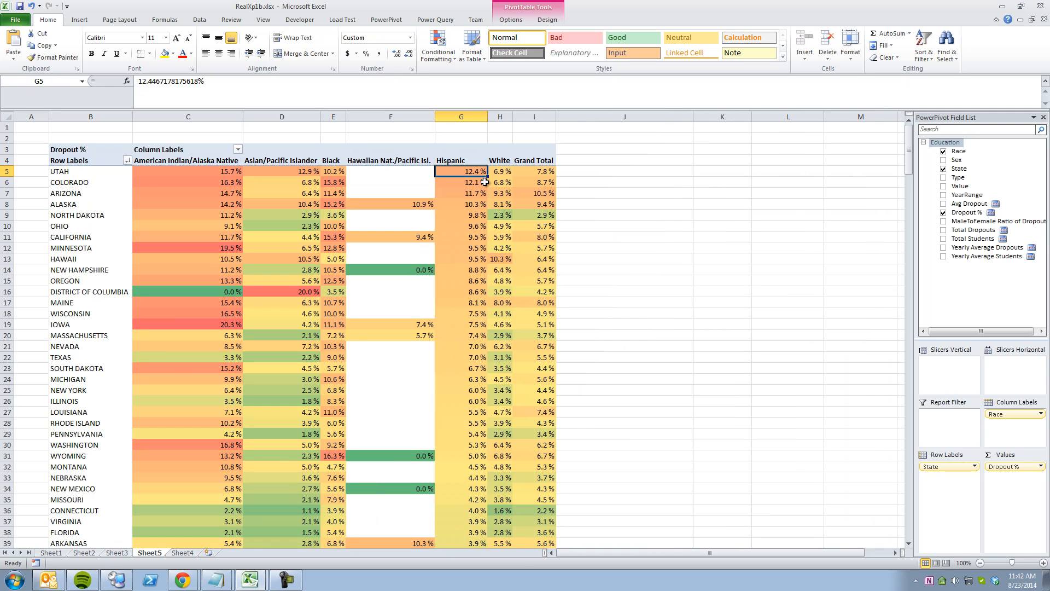
- Compare the highest and lowest Hispanic Dropout % values from the first to the last state in the sorted list
left_click(476, 184)
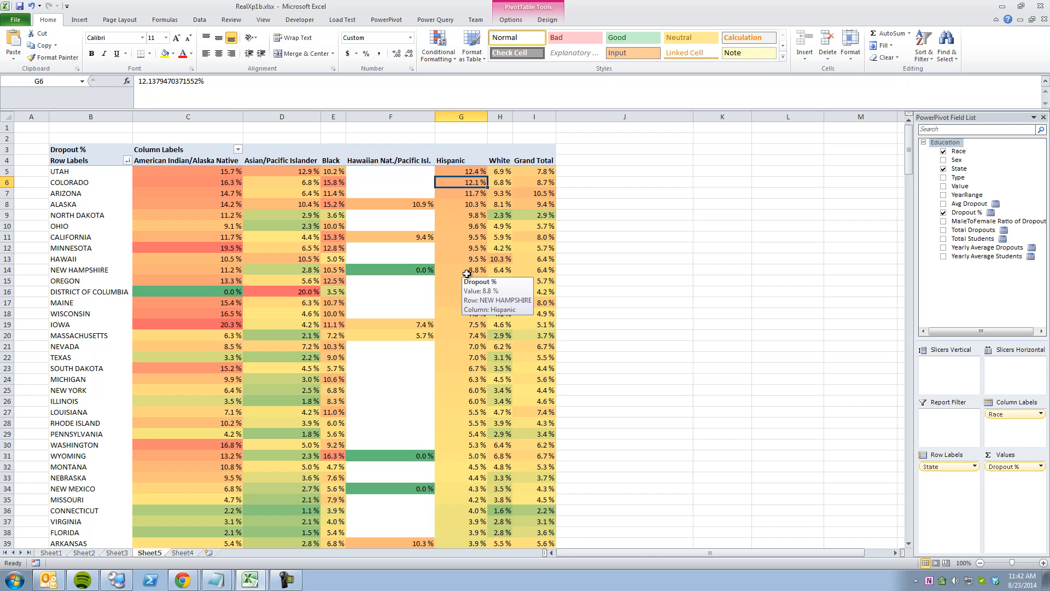
scroll(467, 274, "down", 9)
left_click(467, 425)
scroll(477, 441, "up", 9)
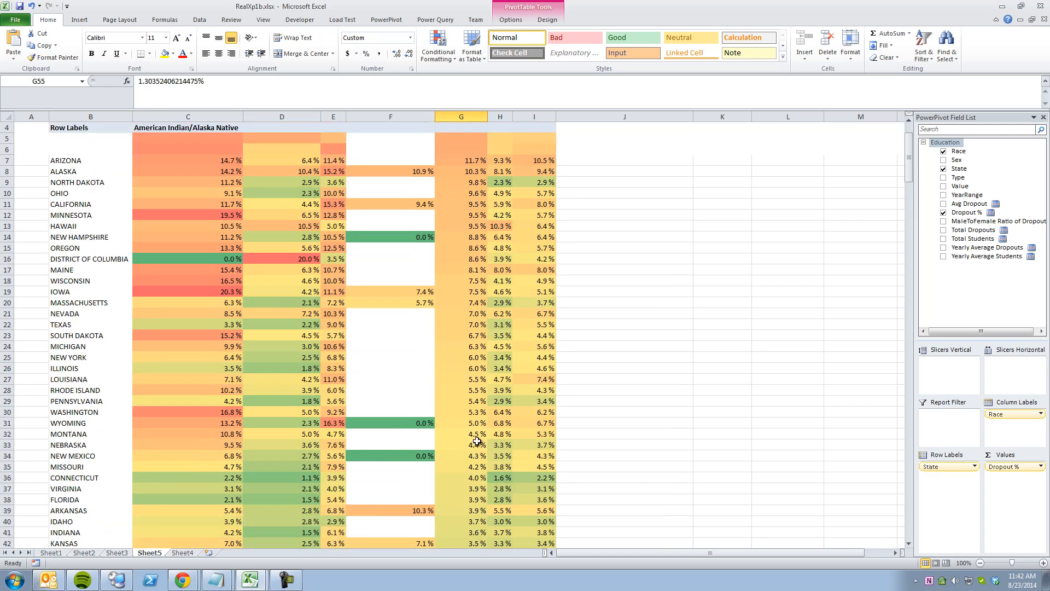
scroll(476, 435, "down", 7)
left_click_drag(471, 477, 471, 488)
left_click(475, 488)
scroll(563, 474, "up", 7)
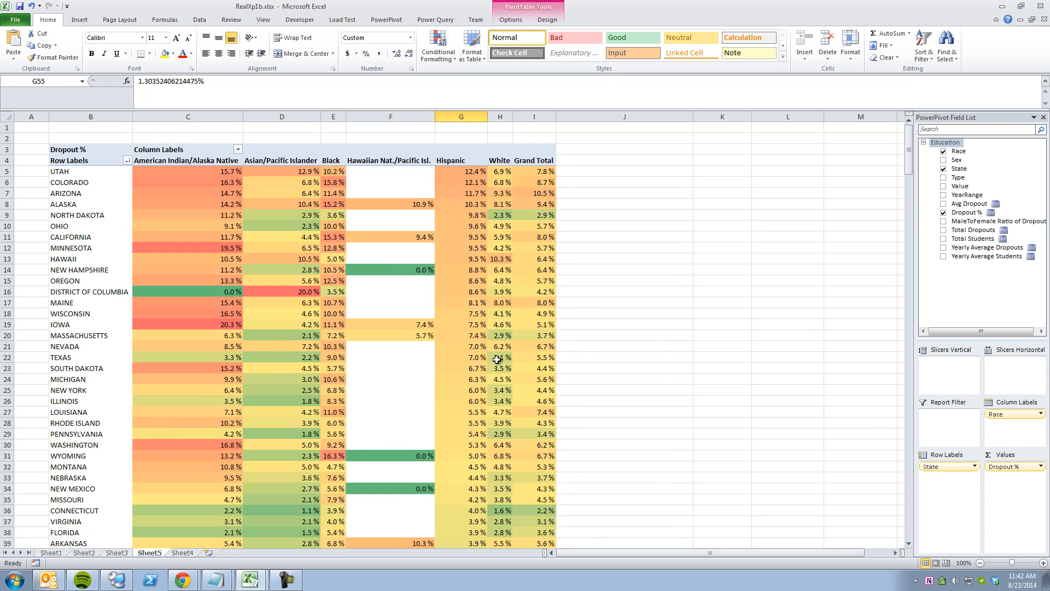
- Sort the states by the Grand Total Dropout % from largest to smallest
right_click(541, 174)
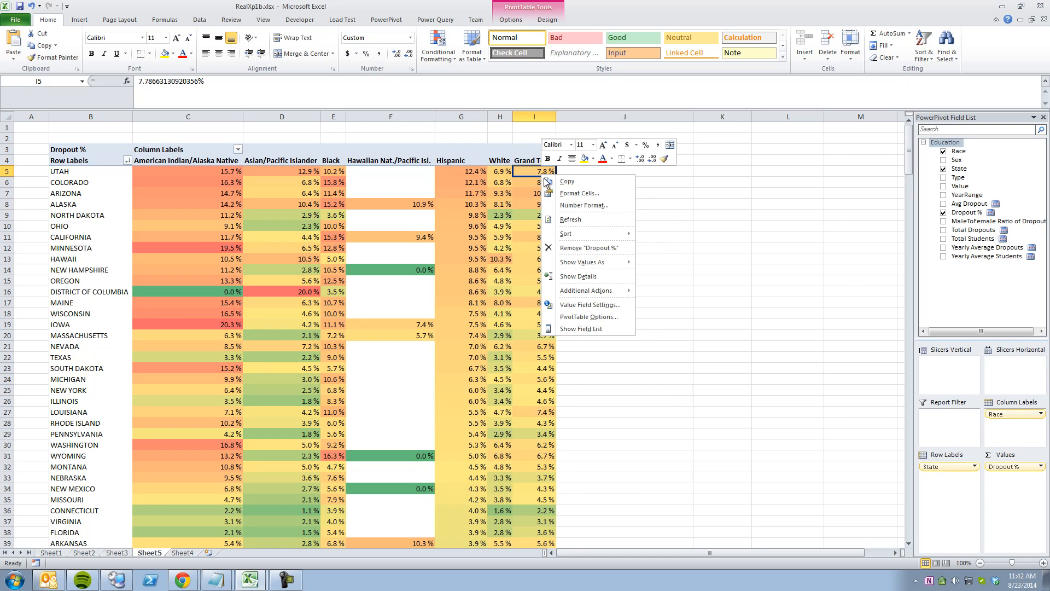
mouse_move(579, 235)
left_click(668, 247)
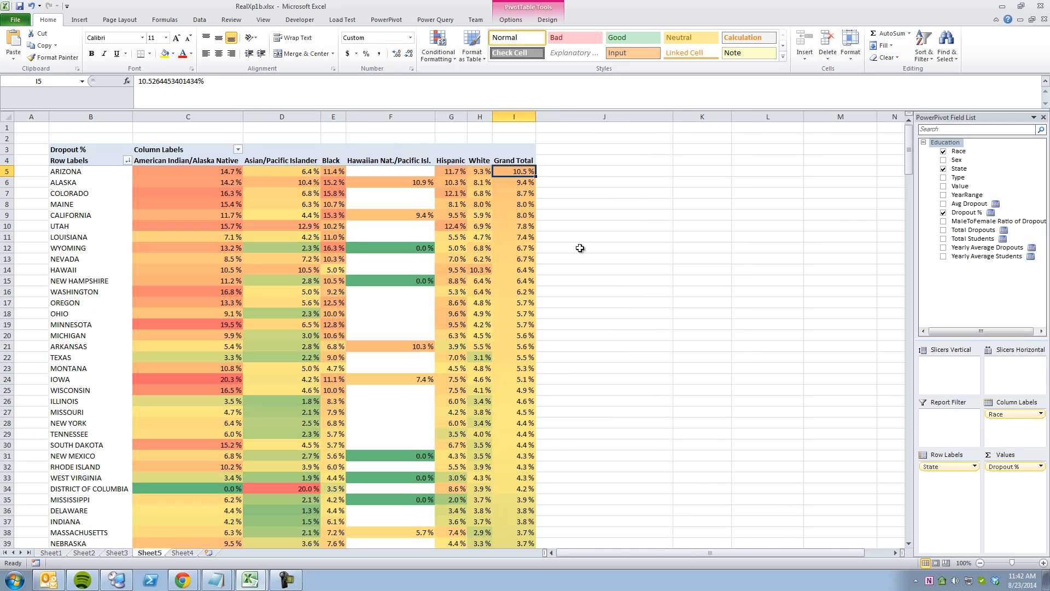